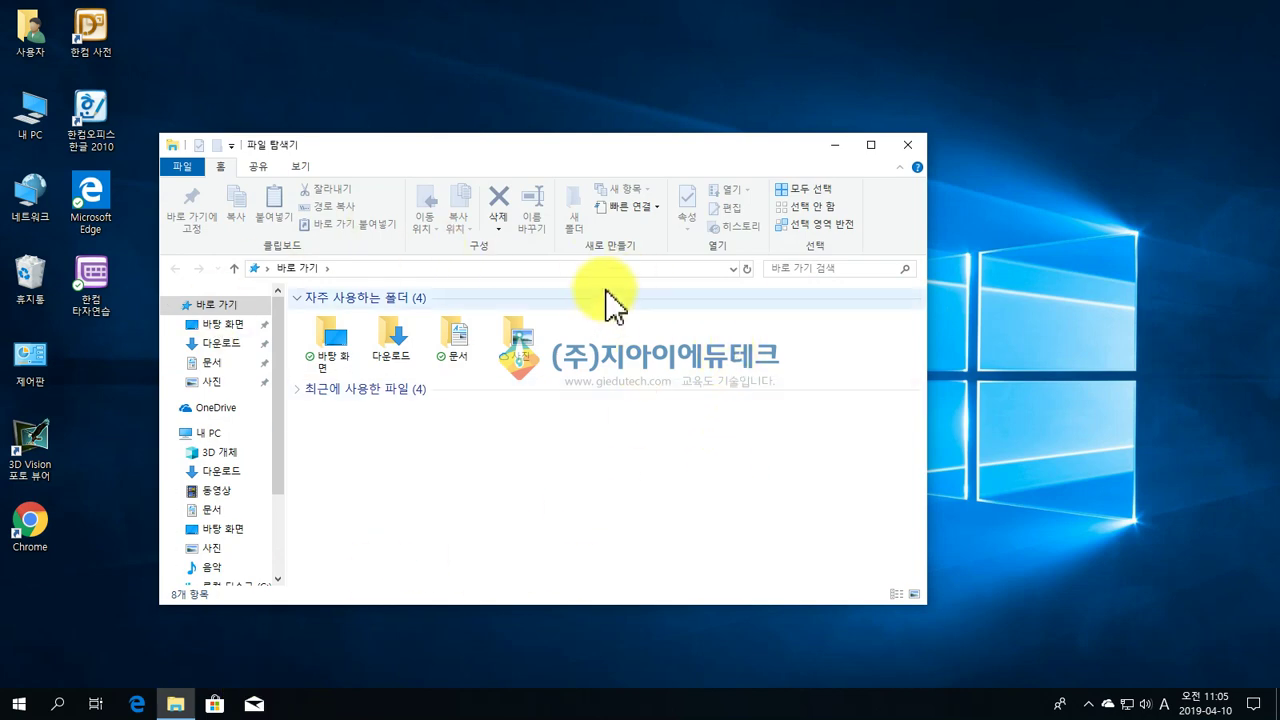
# - Examine the commands that File Explorer offers for file, home, share and view tasks
pyautogui.moveTo(589, 150); pyautogui.dragTo(604, 98)
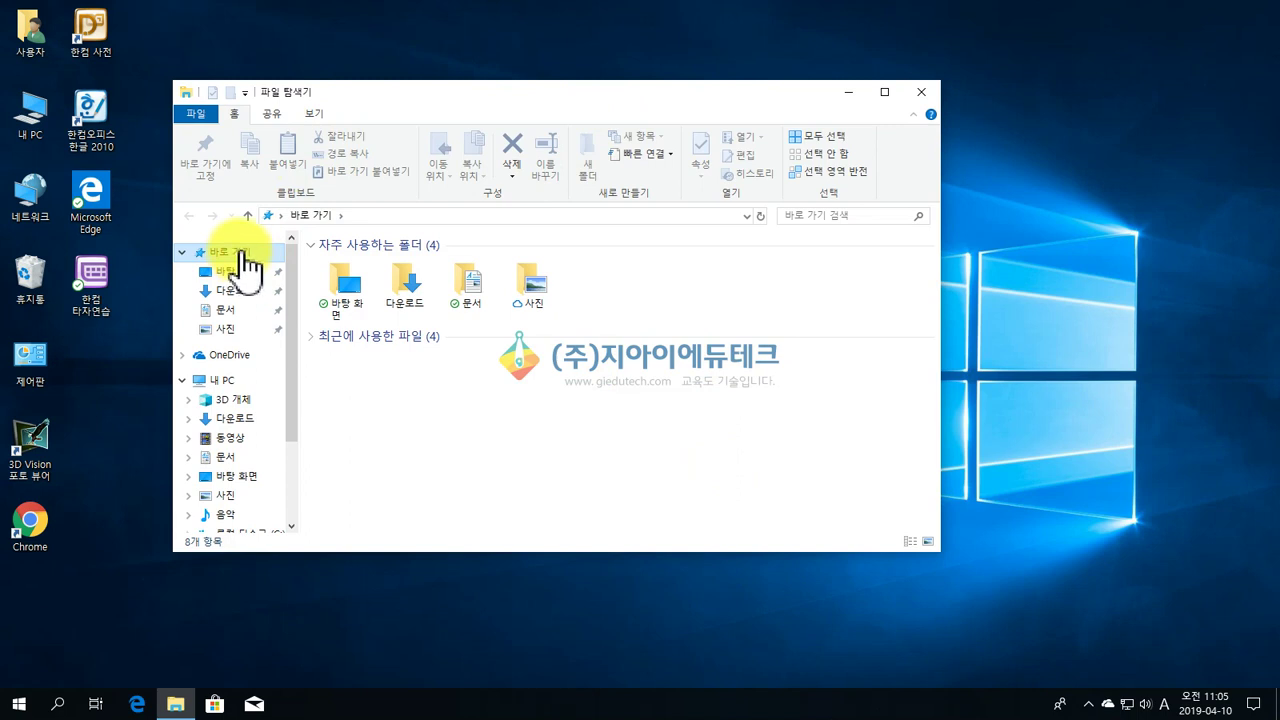
pyautogui.click(273, 116)
pyautogui.click(313, 116)
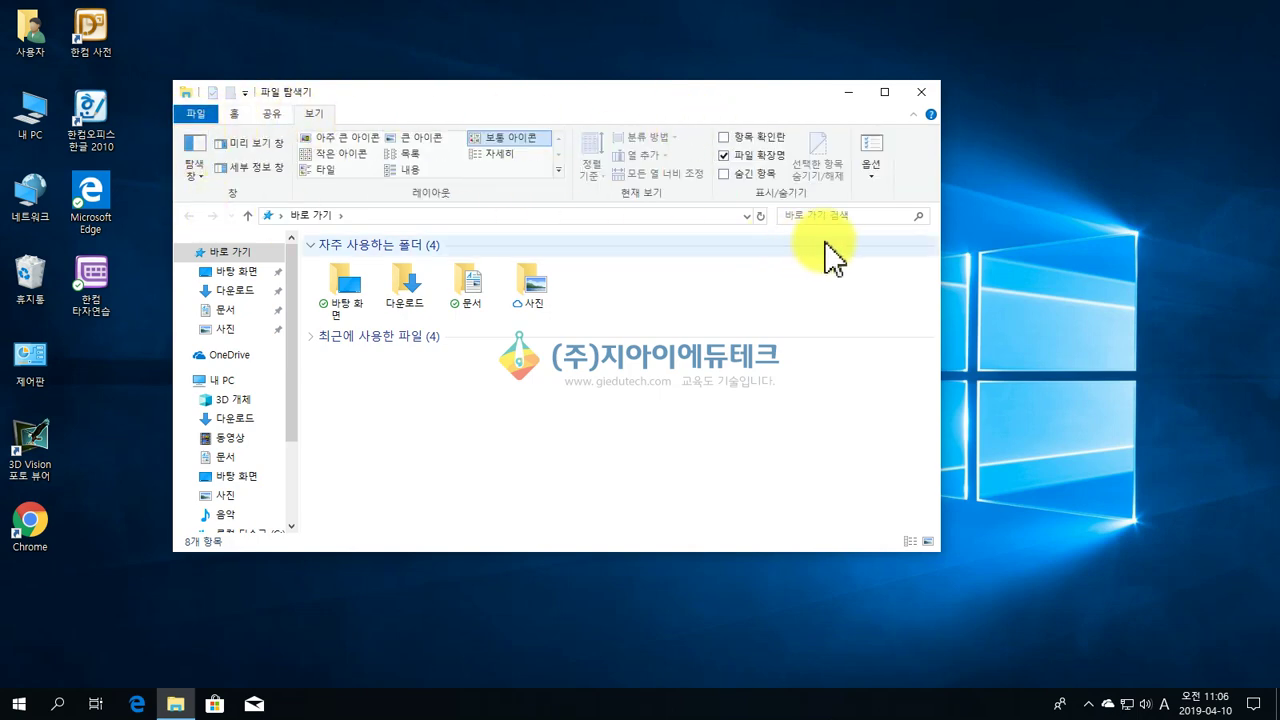
pyautogui.click(283, 114)
pyautogui.click(240, 115)
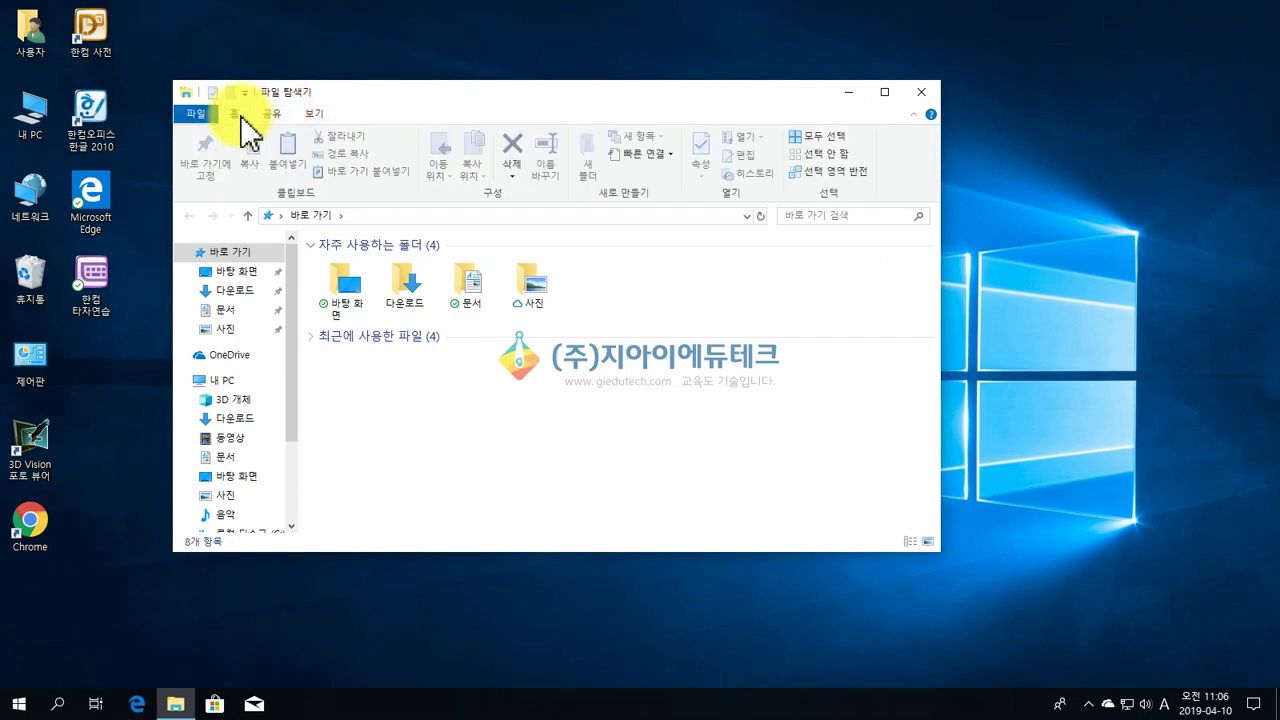
pyautogui.click(271, 114)
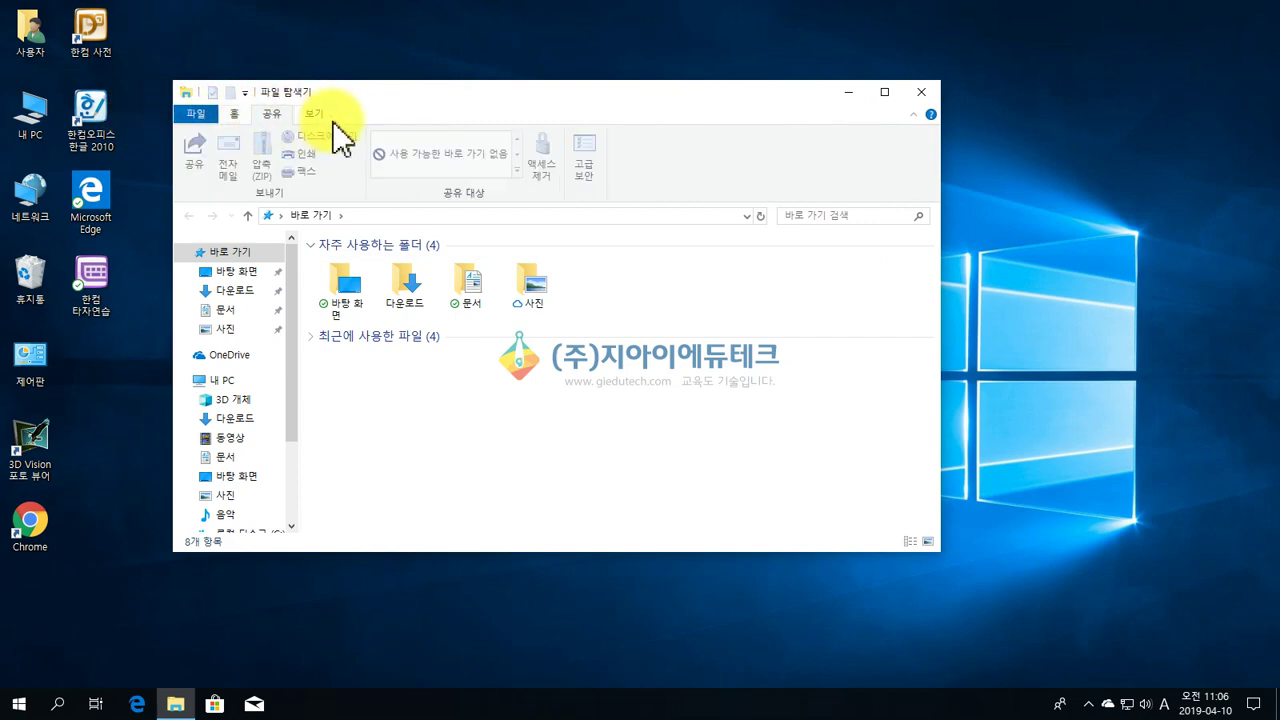
pyautogui.click(318, 114)
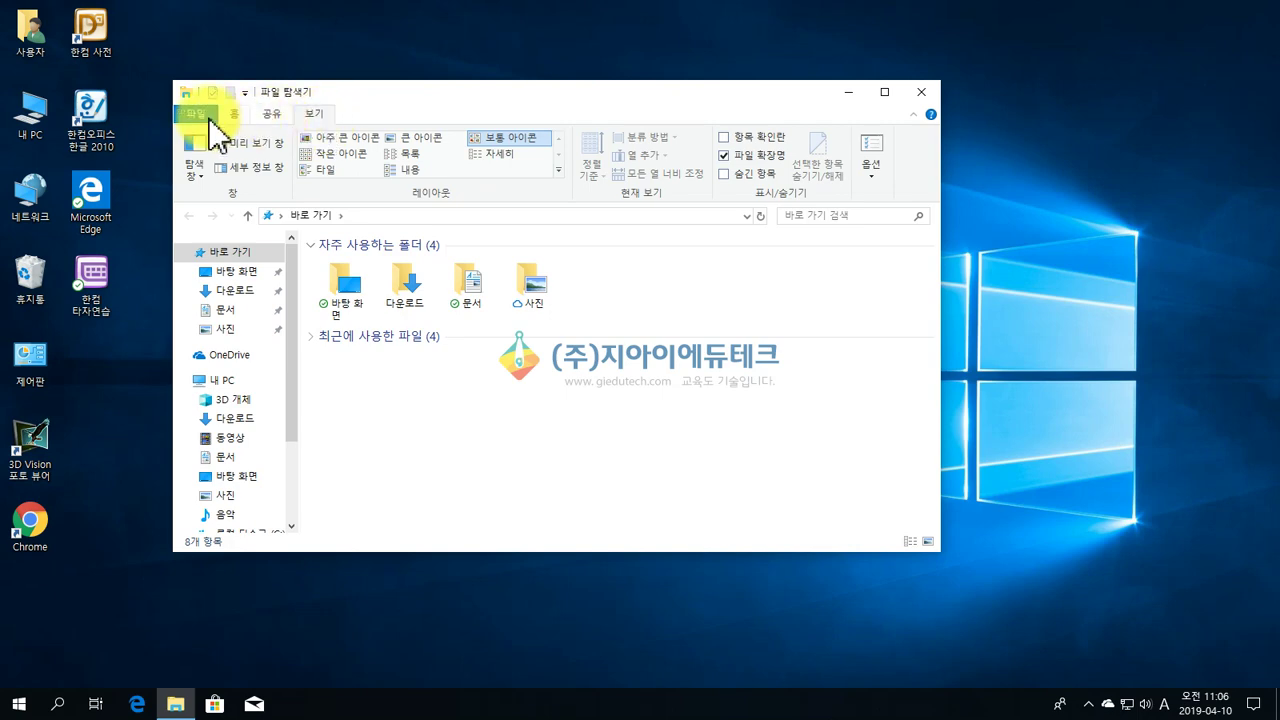
pyautogui.click(196, 114)
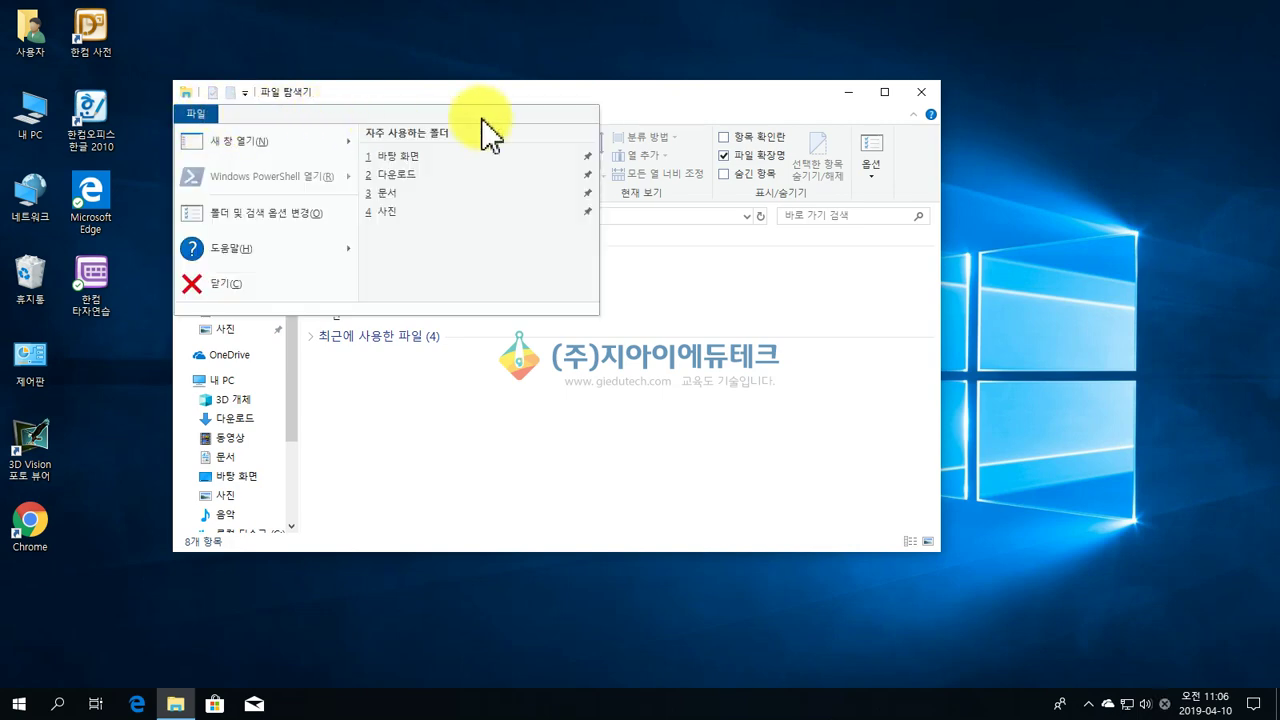
pyautogui.click(740, 125)
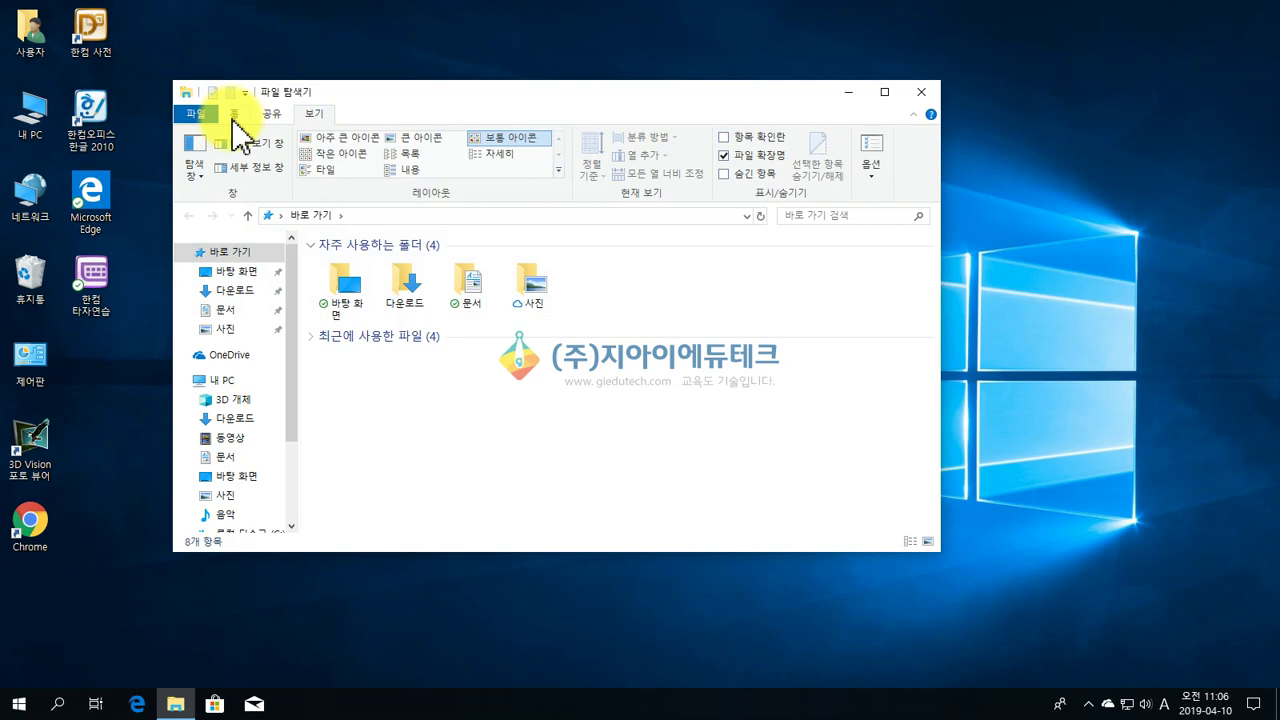
pyautogui.click(236, 114)
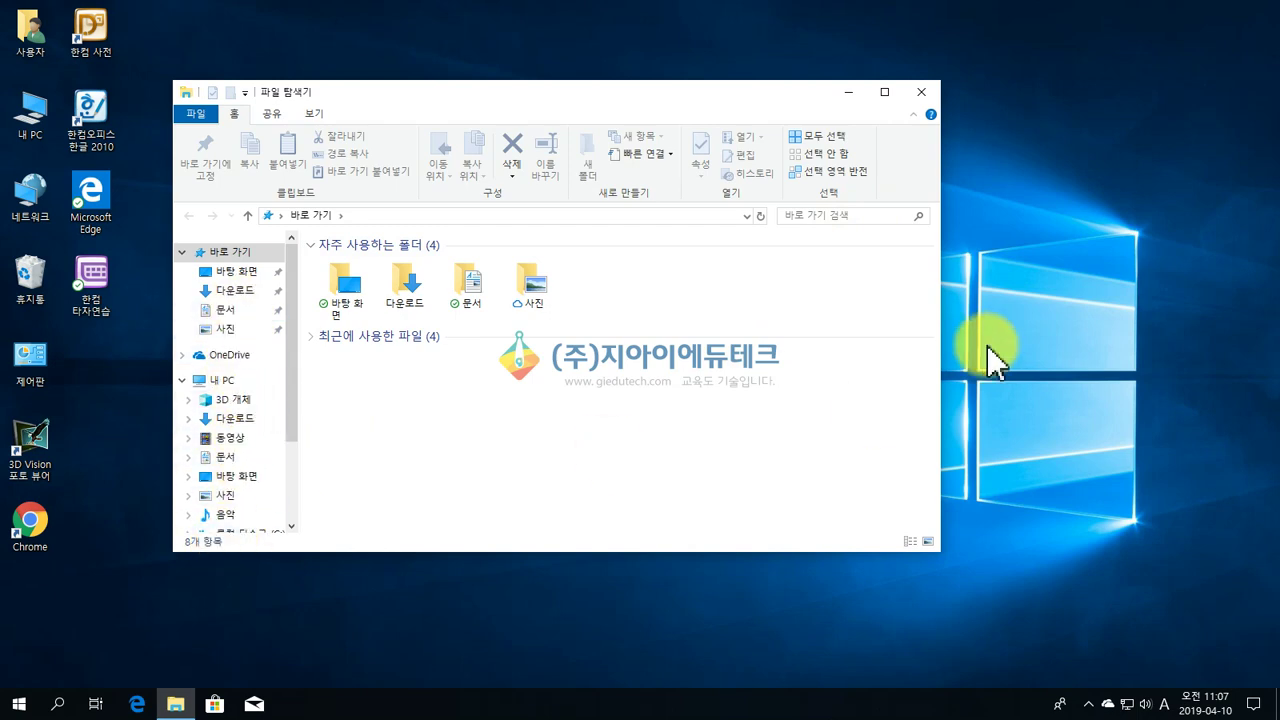
# - Search Quick access for "사진", and clear the search
pyautogui.click(884, 214)
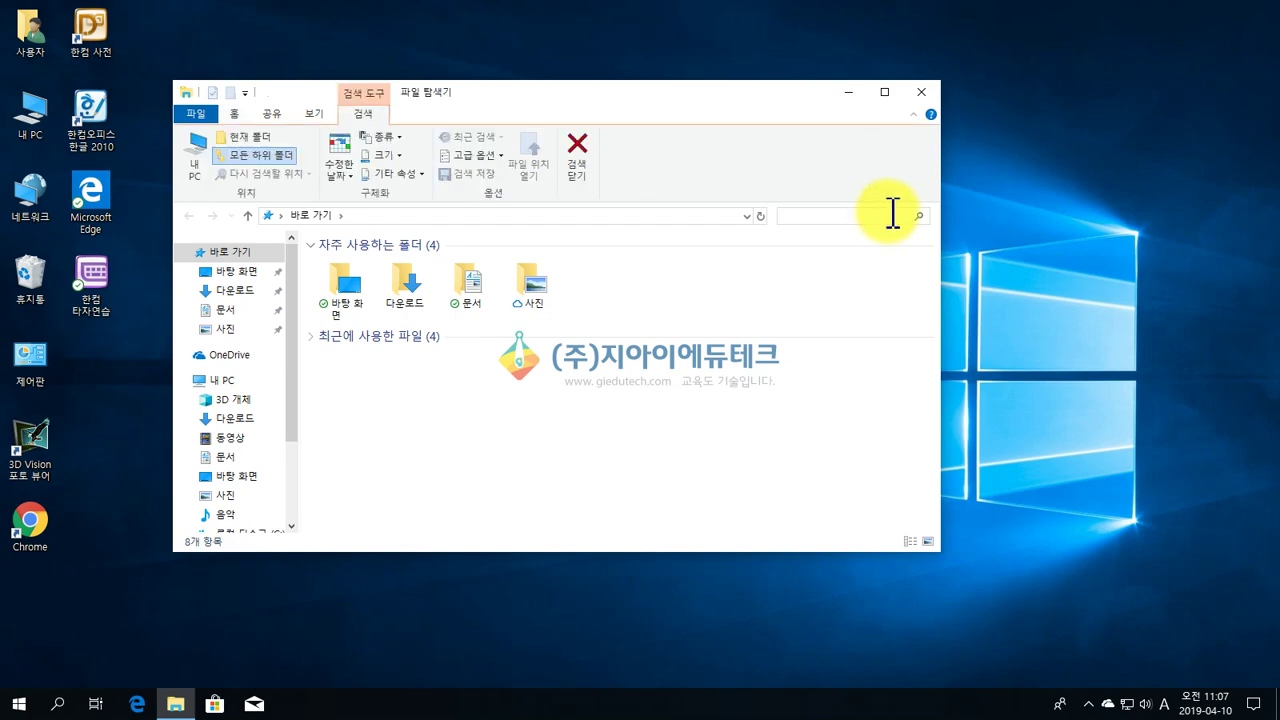
pyautogui.write('t')
pyautogui.press('BackSpace')
pyautogui.press('Hangul')
pyautogui.write('사진')
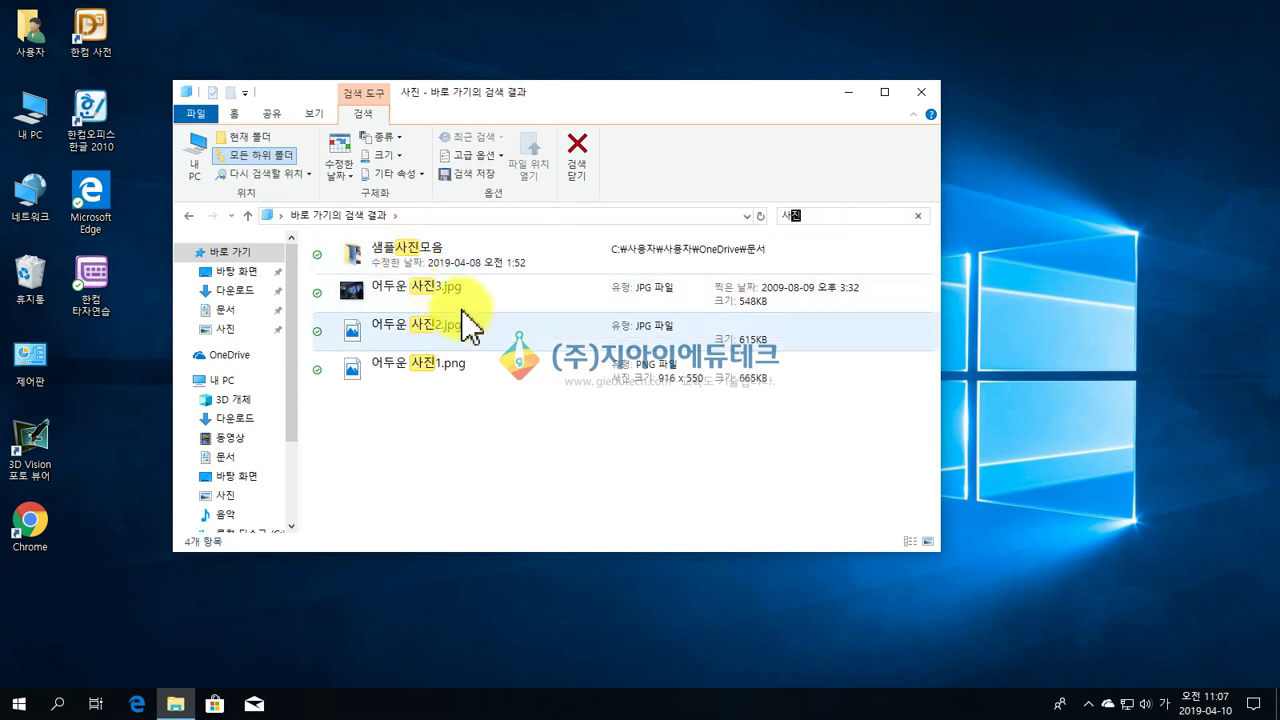
pyautogui.click(916, 216)
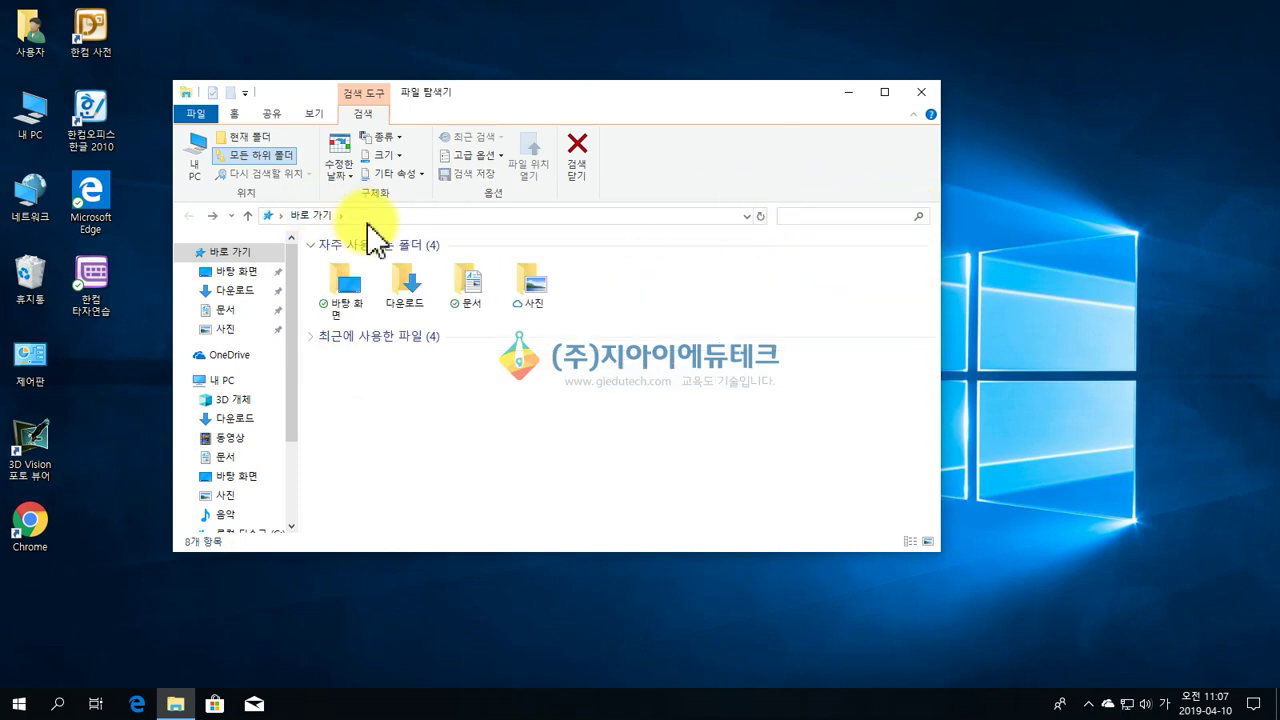
# - Browse the Pictures (사진), Downloads (다운로드) and Videos (동영상) folders in turn
pyautogui.click(224, 332)
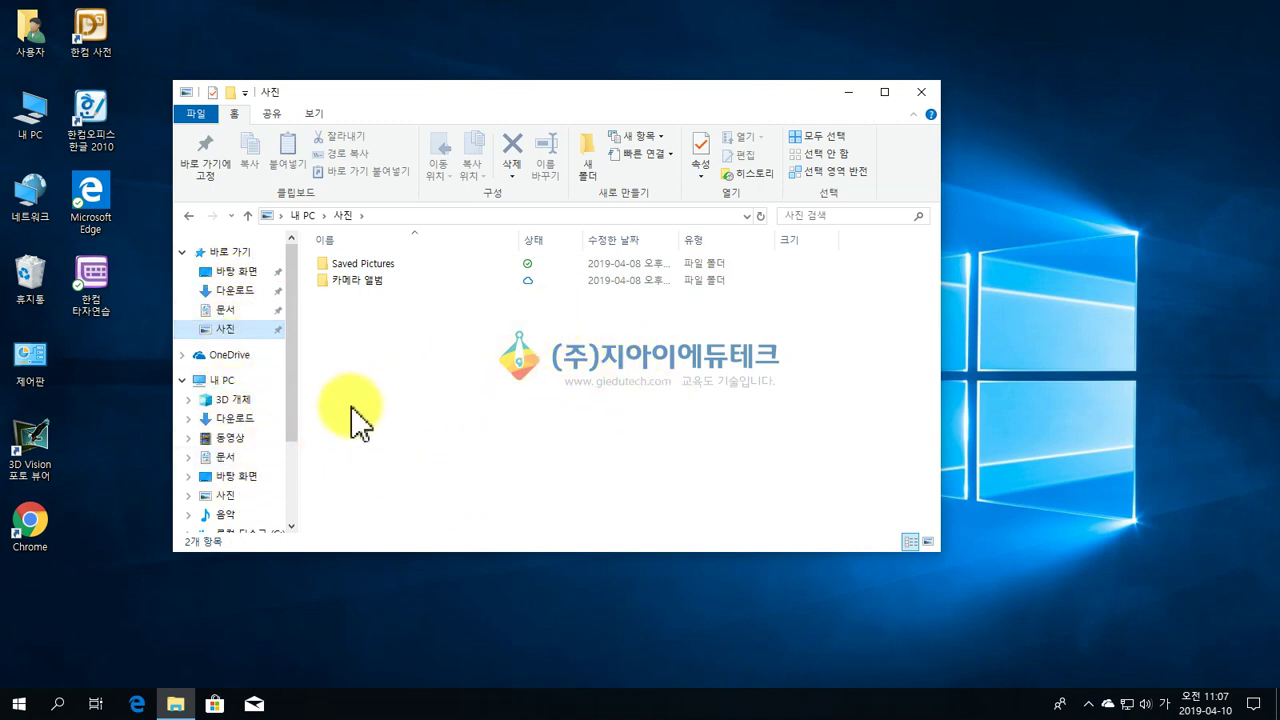
pyautogui.click(240, 418)
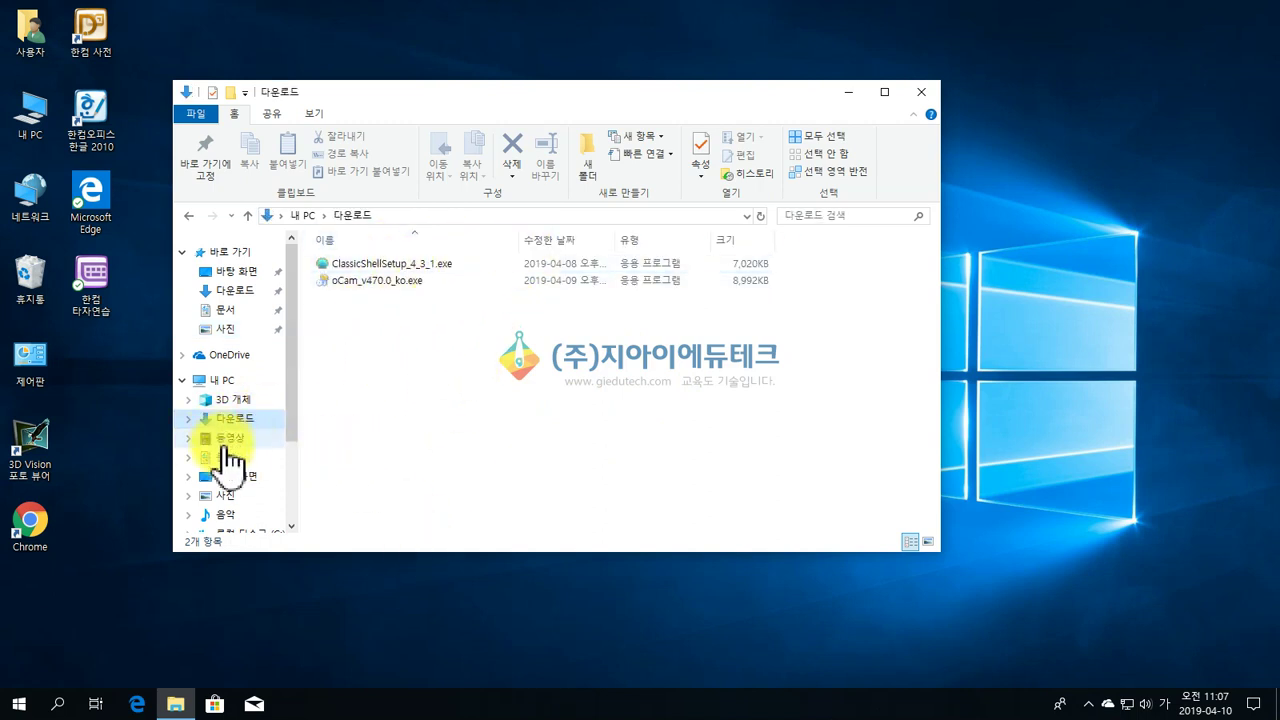
pyautogui.click(227, 440)
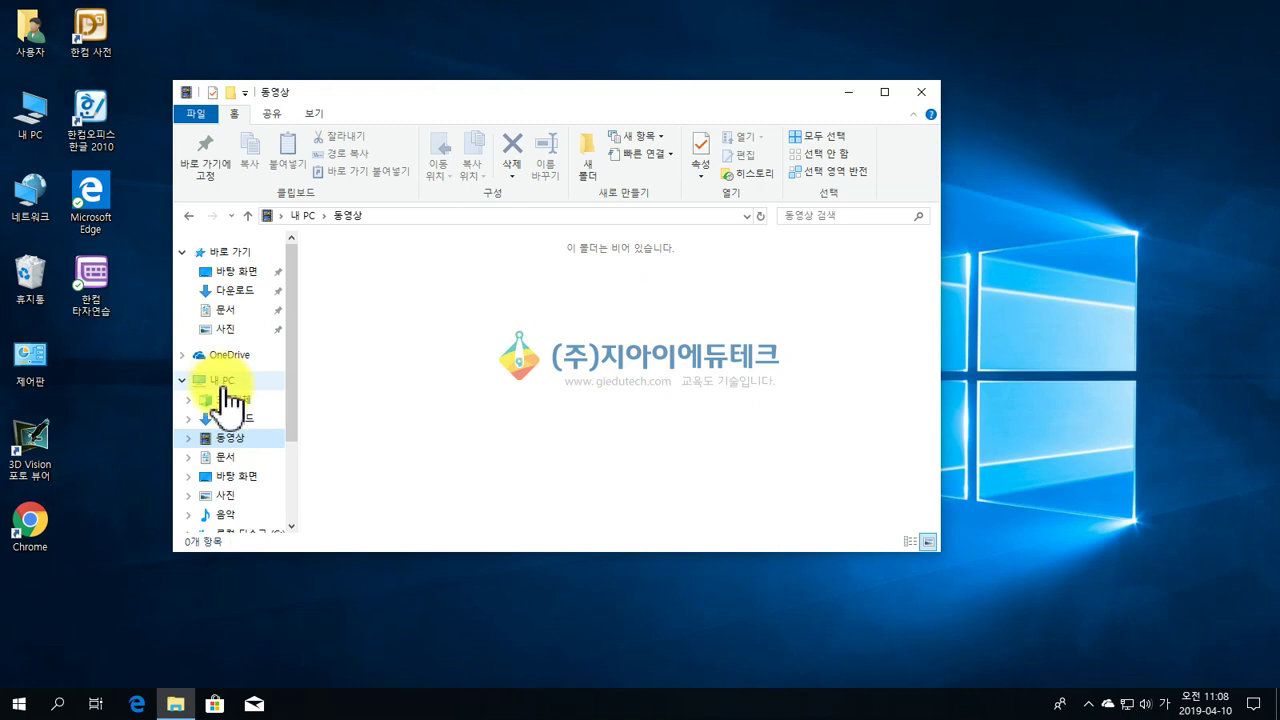
# - View the customization options of the Quick Access Toolbar, and leave them as they are
pyautogui.click(245, 93)
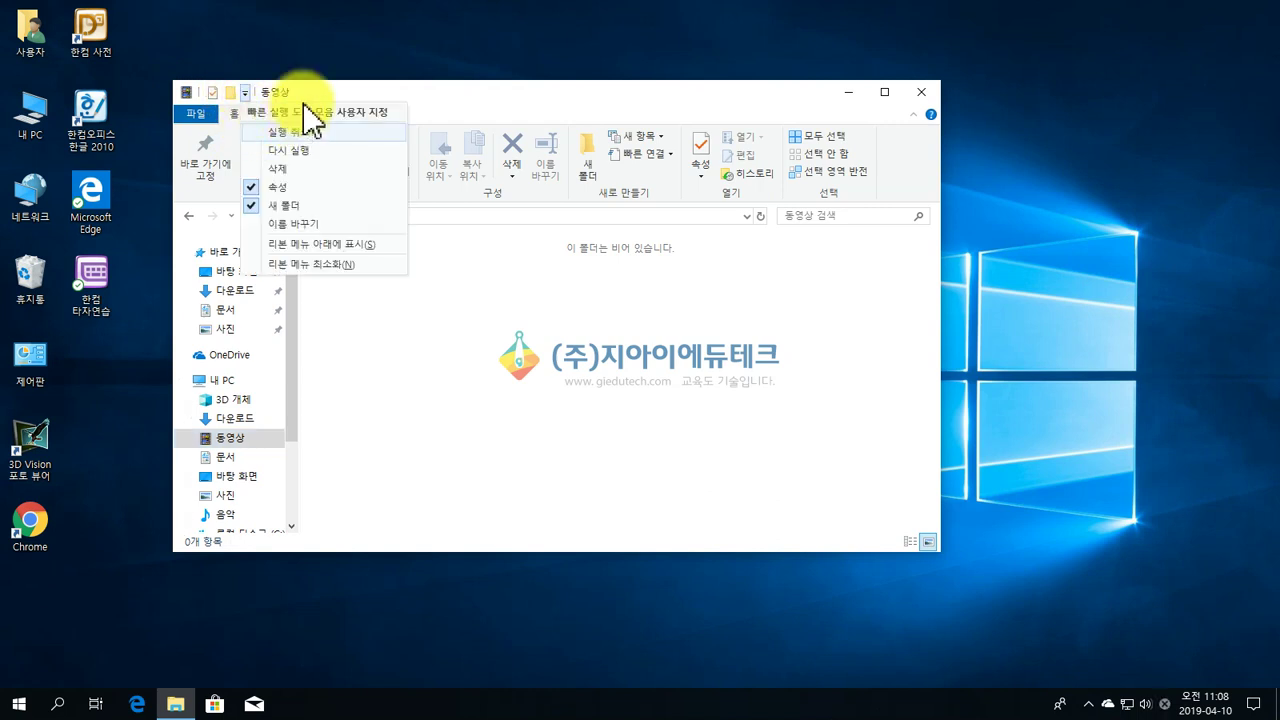
pyautogui.click(315, 90)
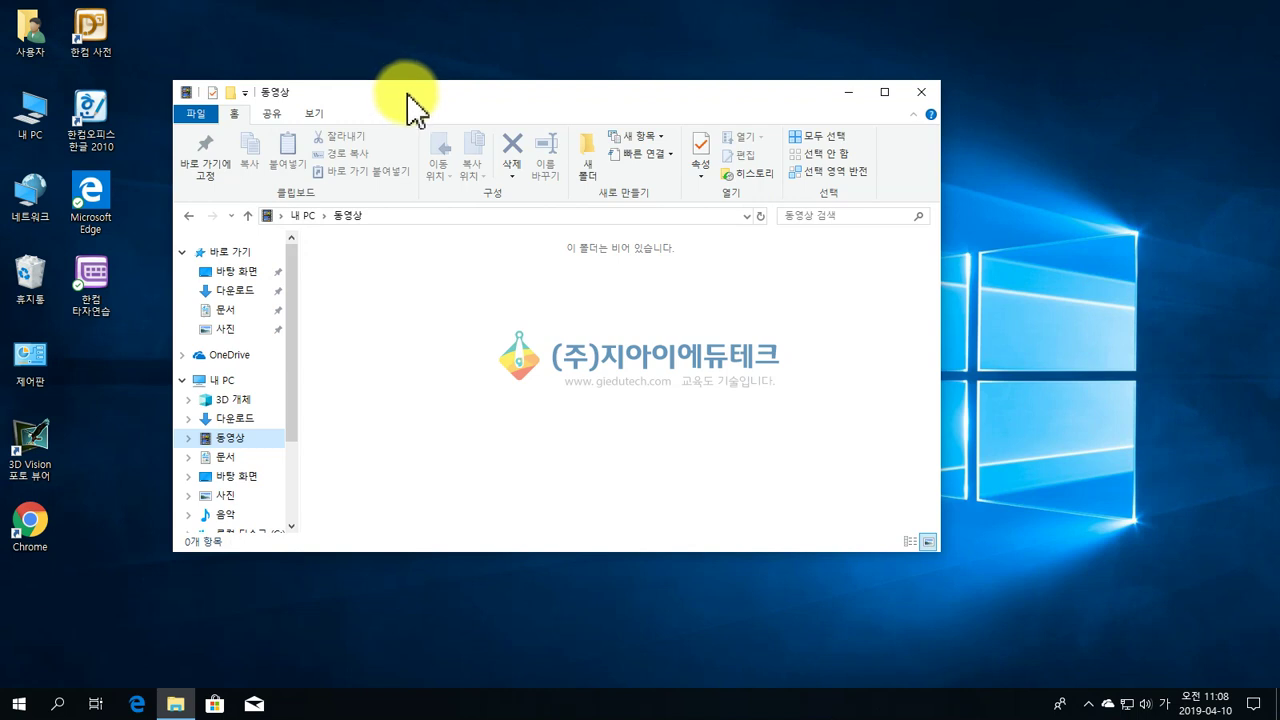
# - Collapse the ribbon, show the Share (공유) commands temporarily, and restore the full ribbon
pyautogui.click(921, 118)
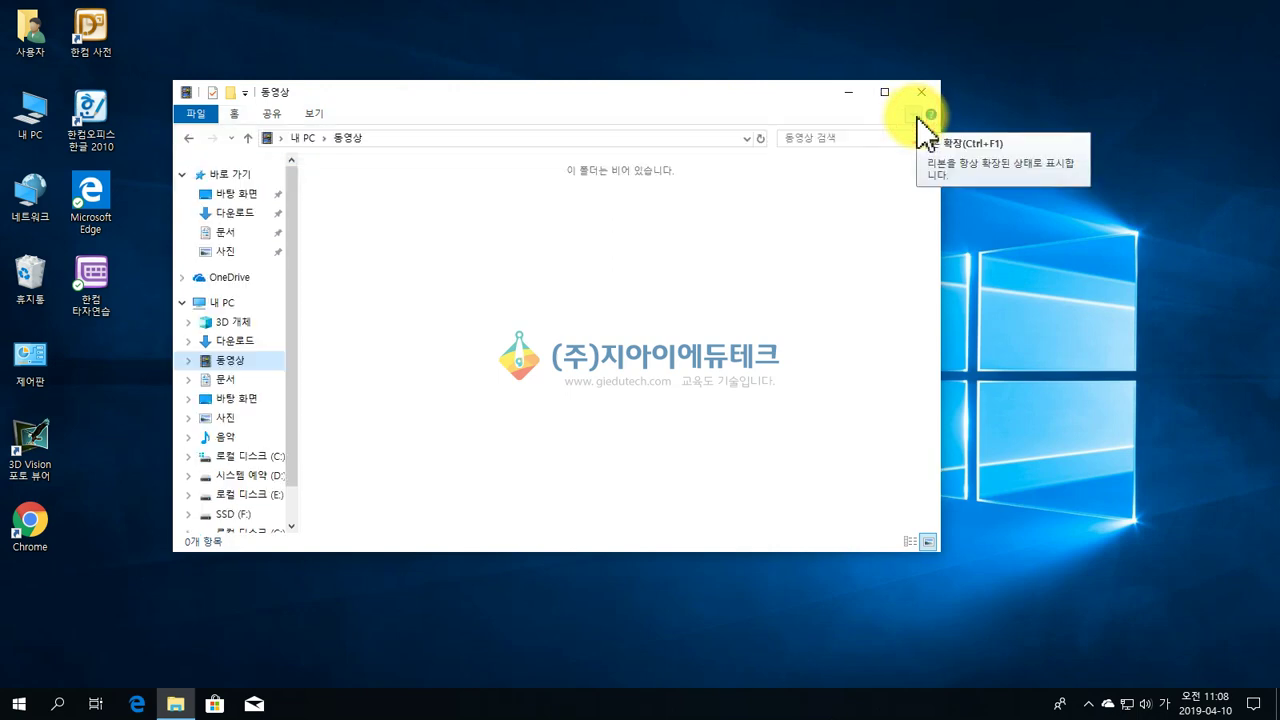
pyautogui.click(921, 118)
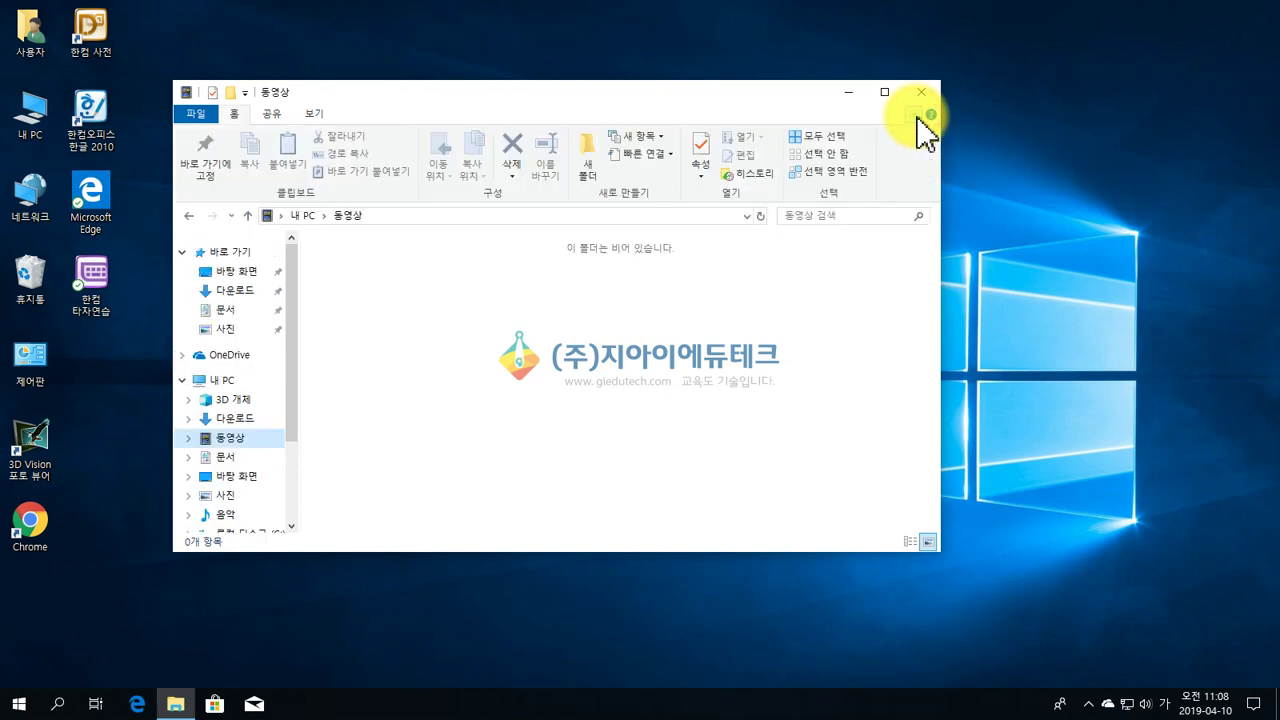
pyautogui.click(921, 118)
pyautogui.click(443, 294)
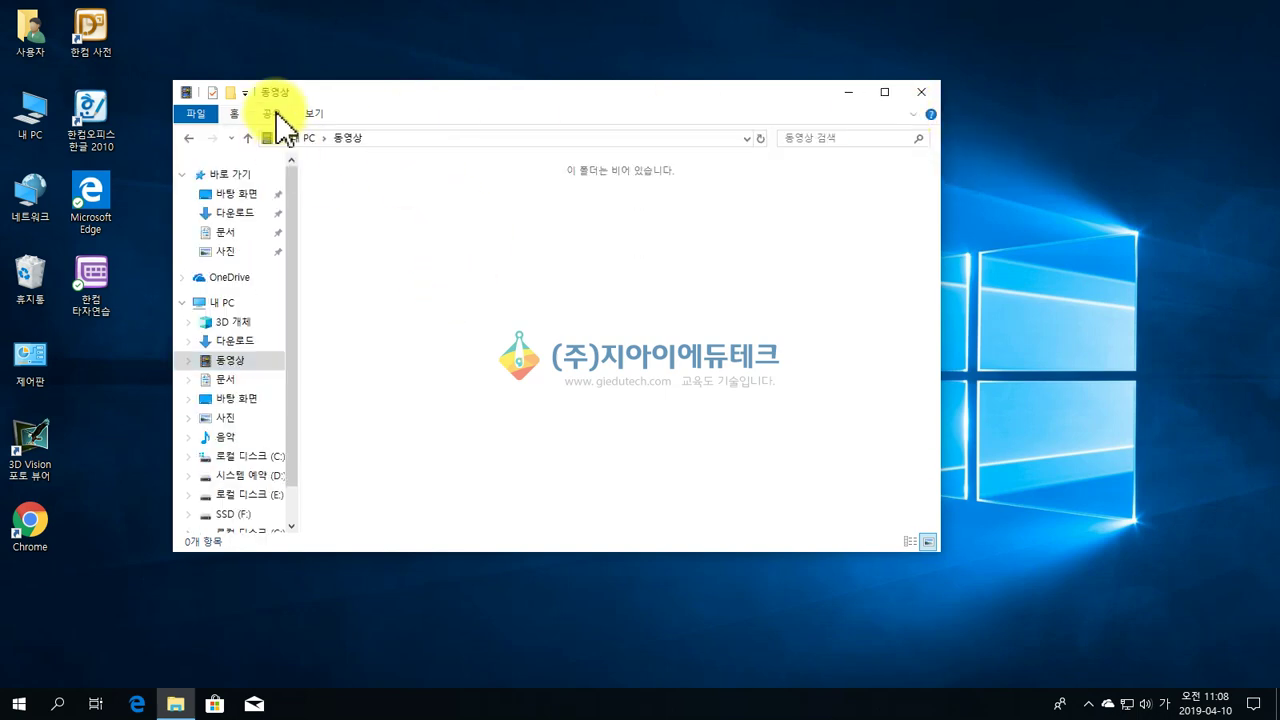
pyautogui.click(276, 116)
pyautogui.click(449, 300)
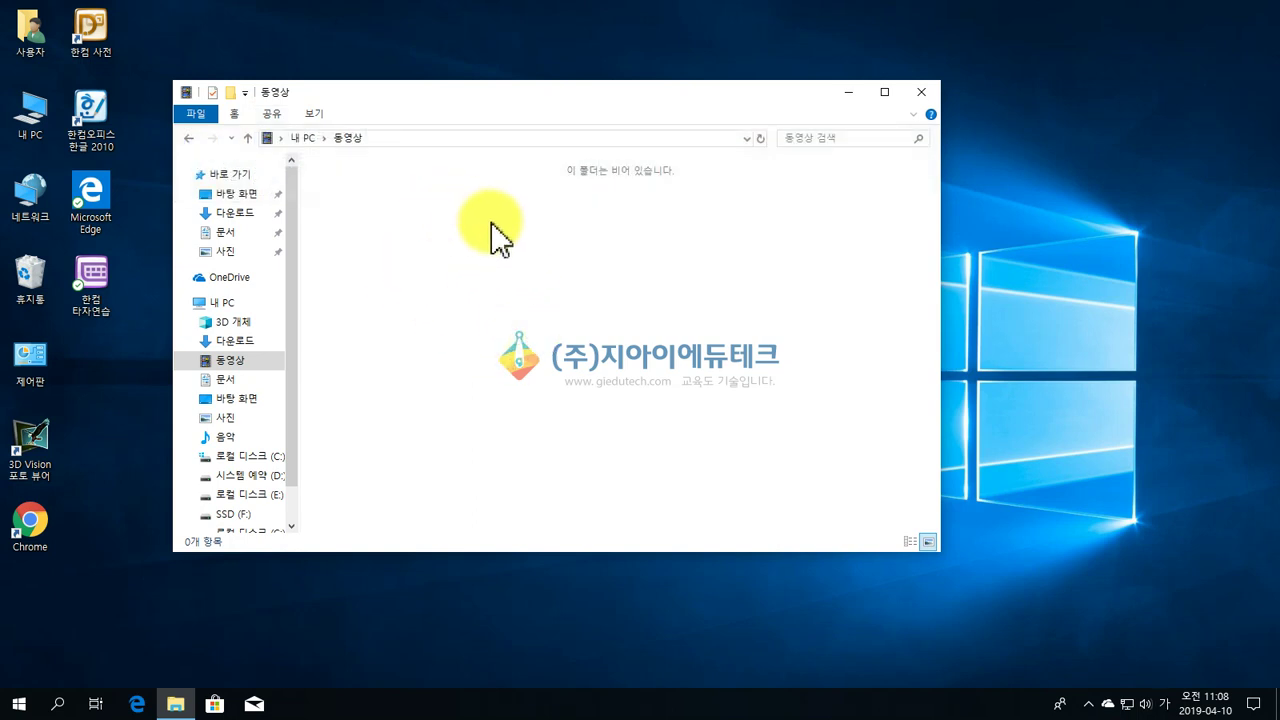
pyautogui.click(916, 114)
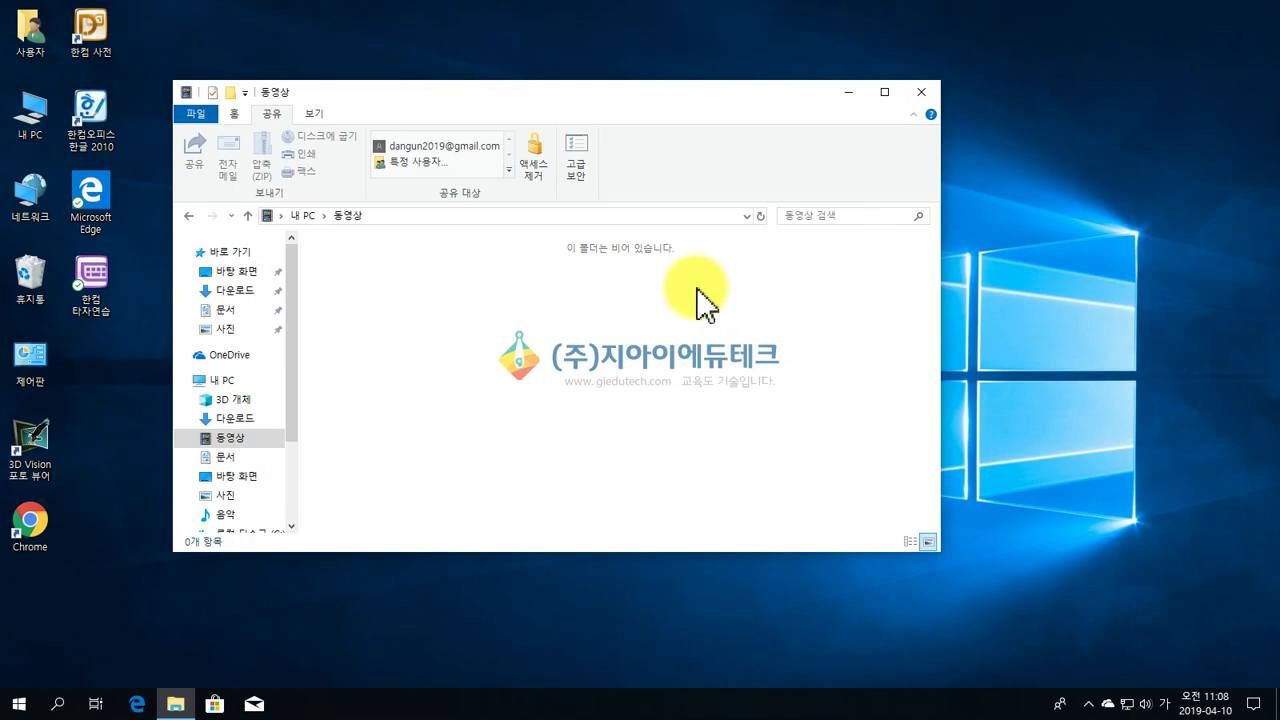
# - Show the search tools for the Videos folder, return to Quick access (바로 가기), and close the search tools
pyautogui.click(841, 217)
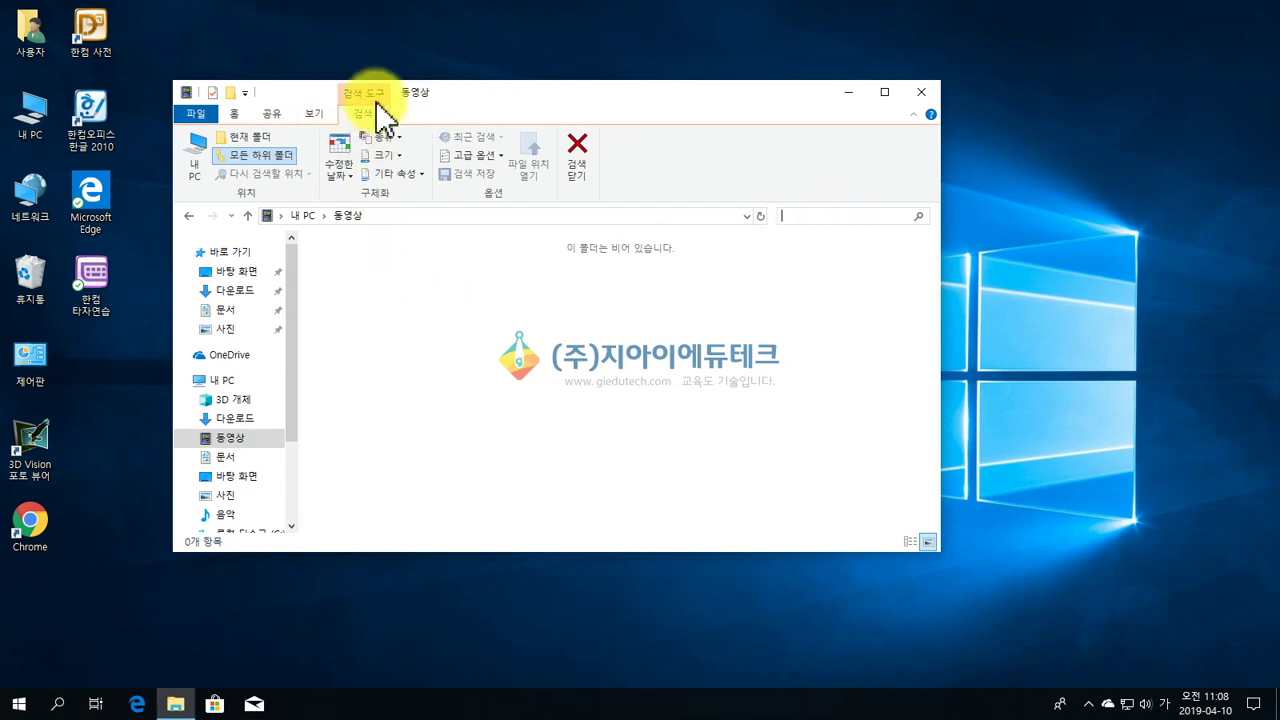
pyautogui.click(420, 309)
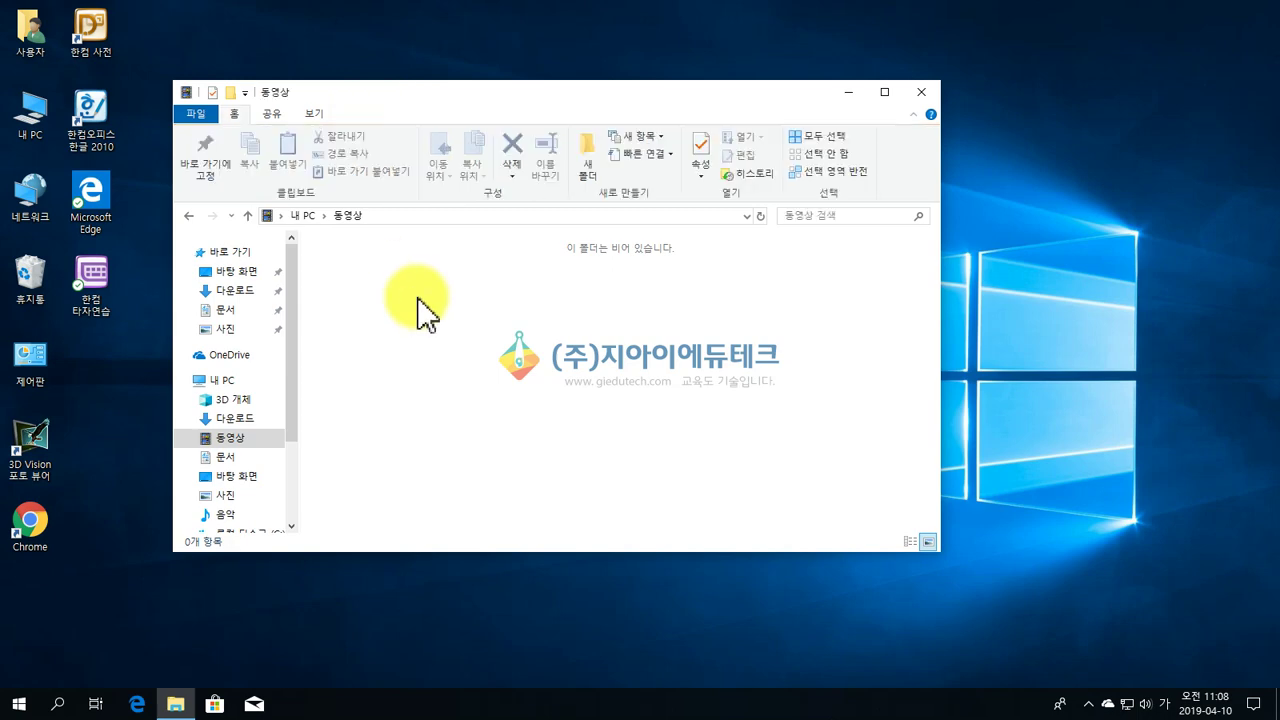
pyautogui.click(623, 215)
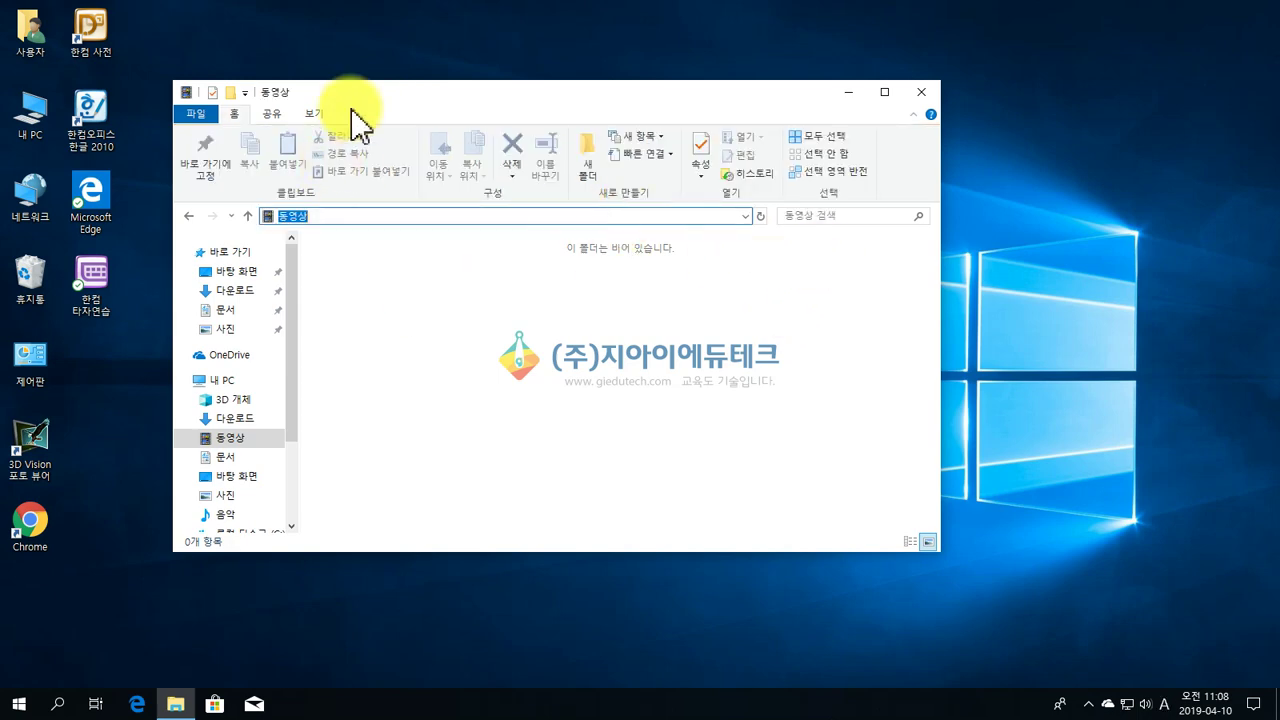
pyautogui.click(223, 252)
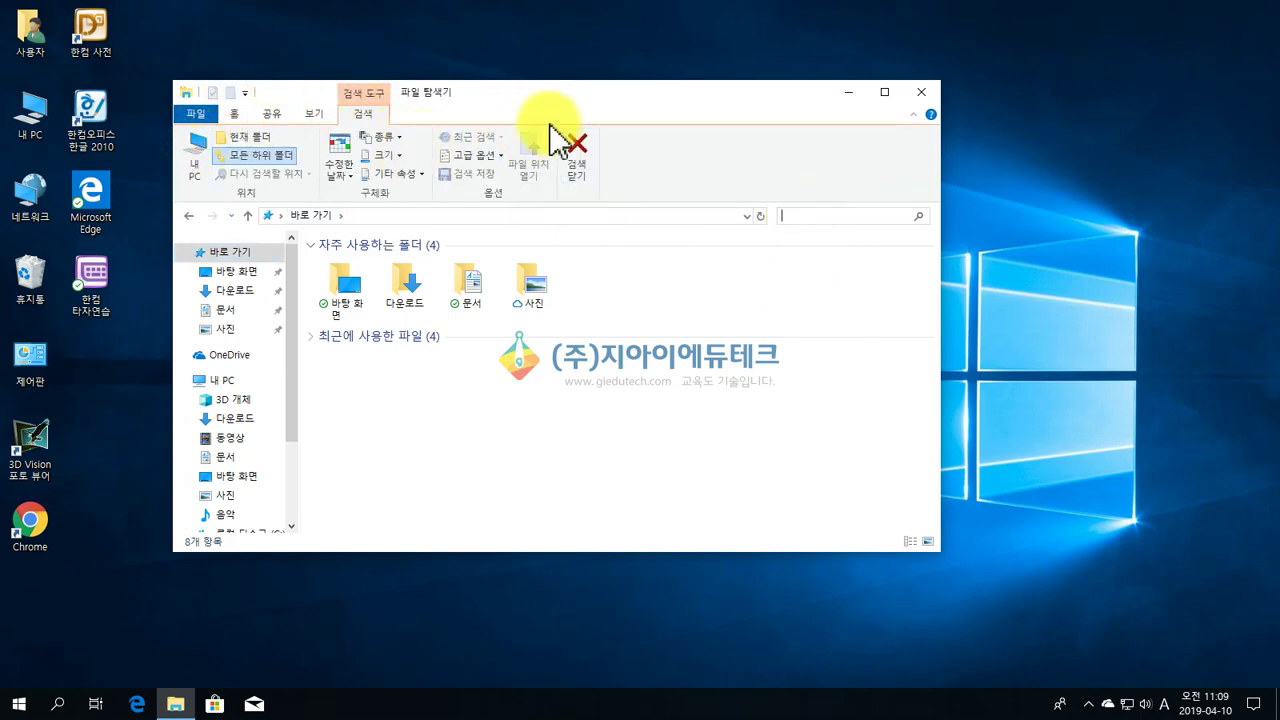
pyautogui.click(586, 155)
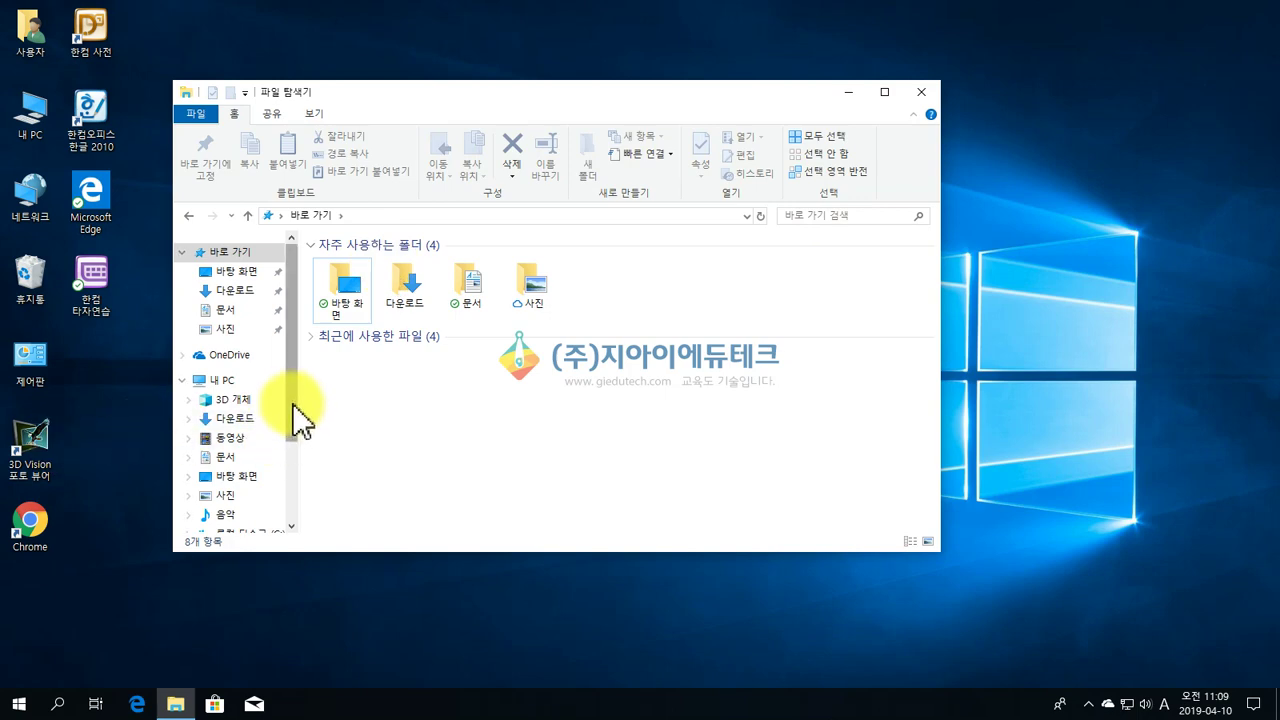
# - Widen the navigation pane
pyautogui.moveTo(301, 405); pyautogui.dragTo(356, 422)
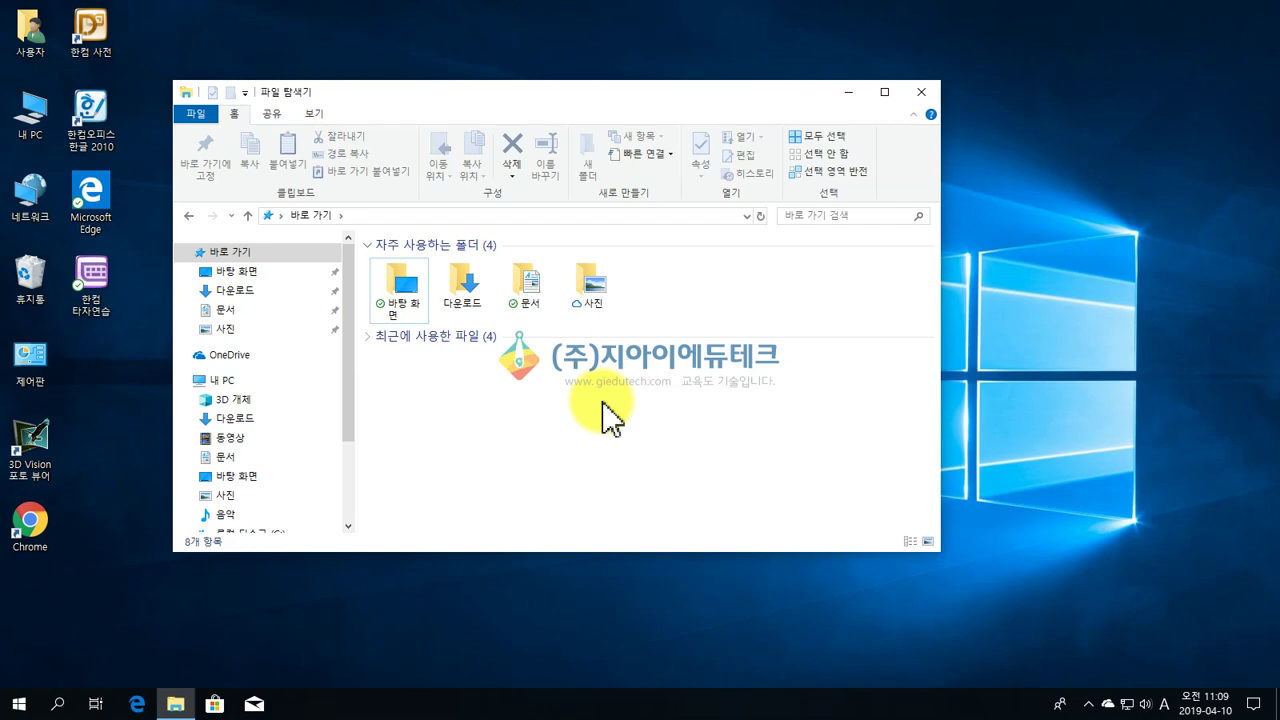
# - Try the Extra large icons (아주 큰 아이콘) and Details (자세히) layouts for Quick access, ending with Large icons (큰 아이콘)
pyautogui.click(317, 118)
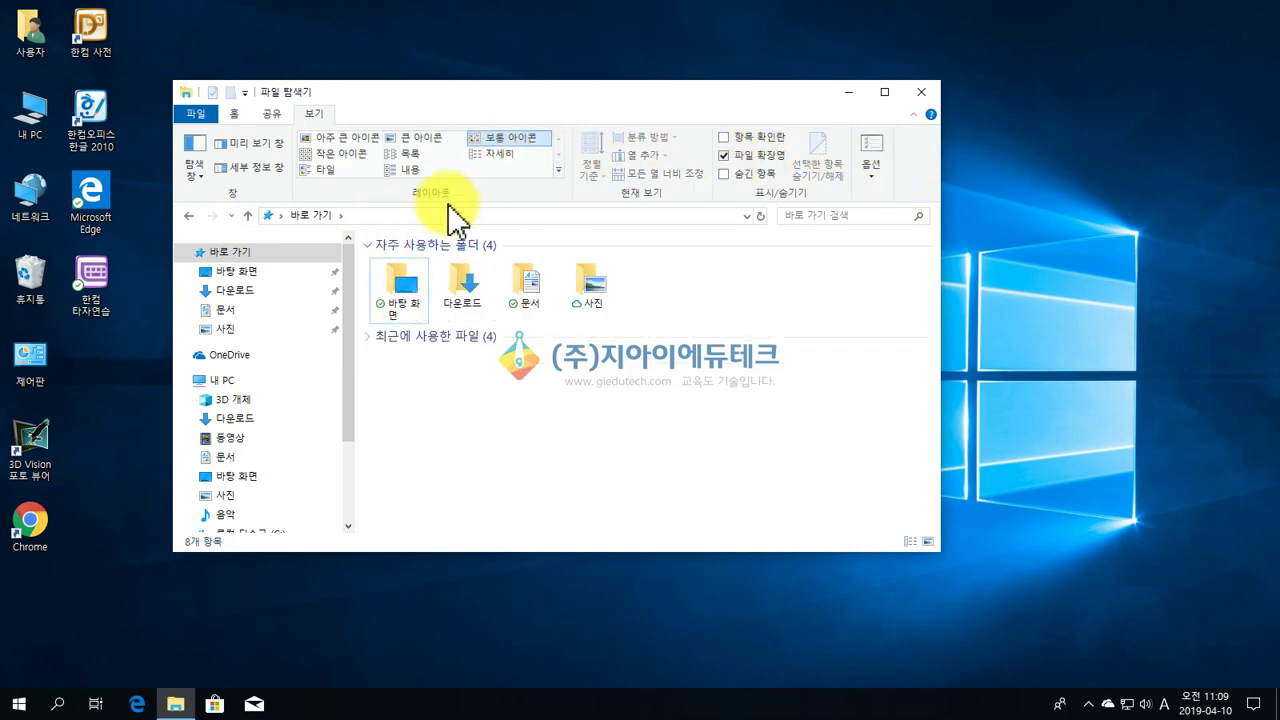
pyautogui.click(360, 139)
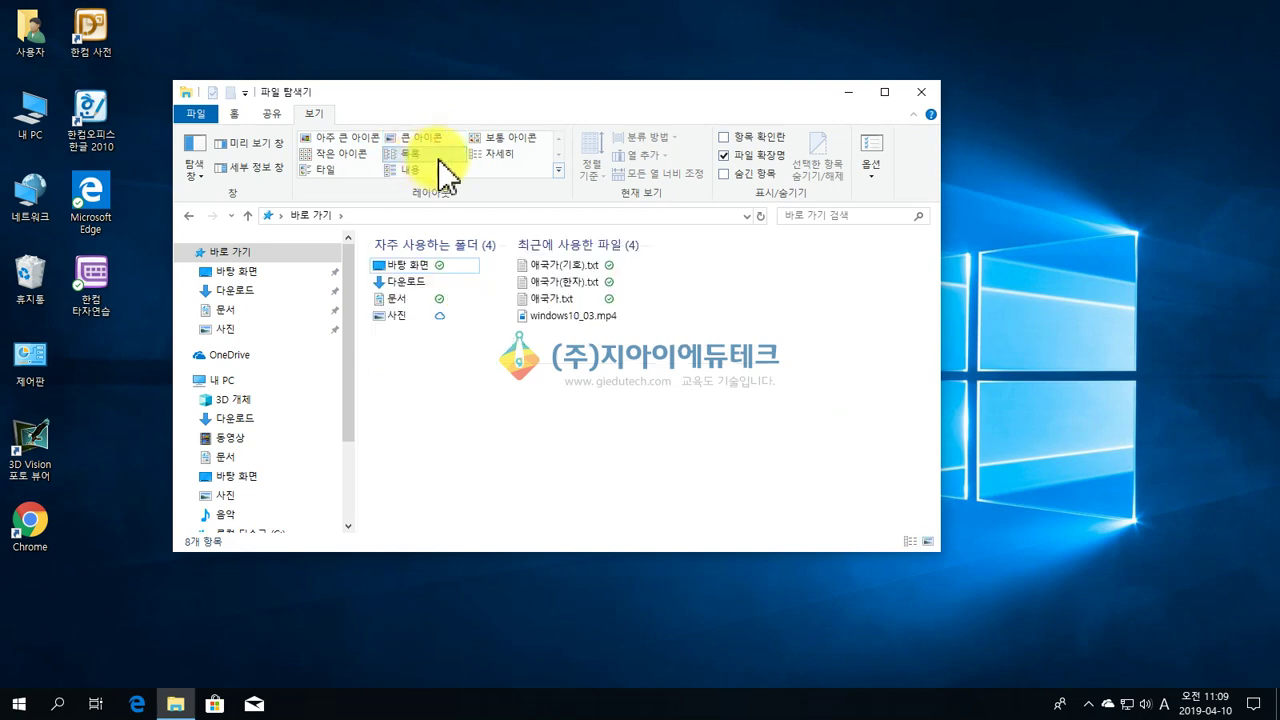
pyautogui.click(500, 154)
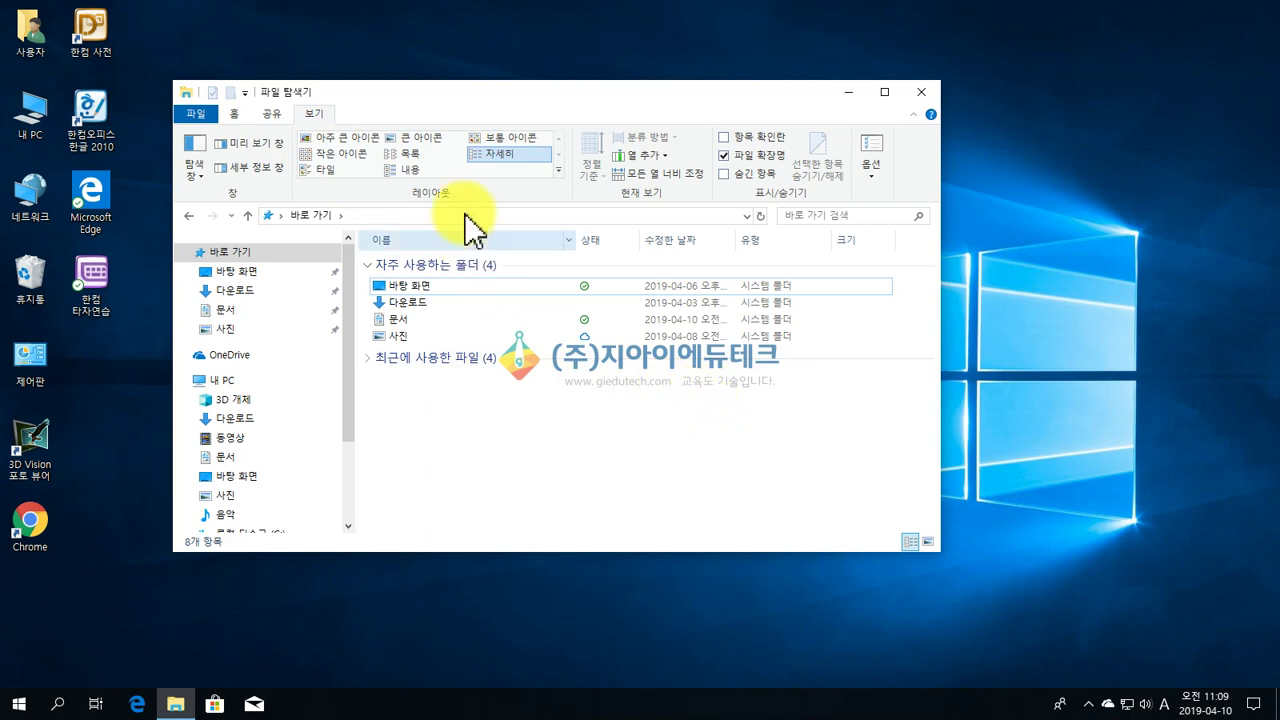
pyautogui.click(349, 141)
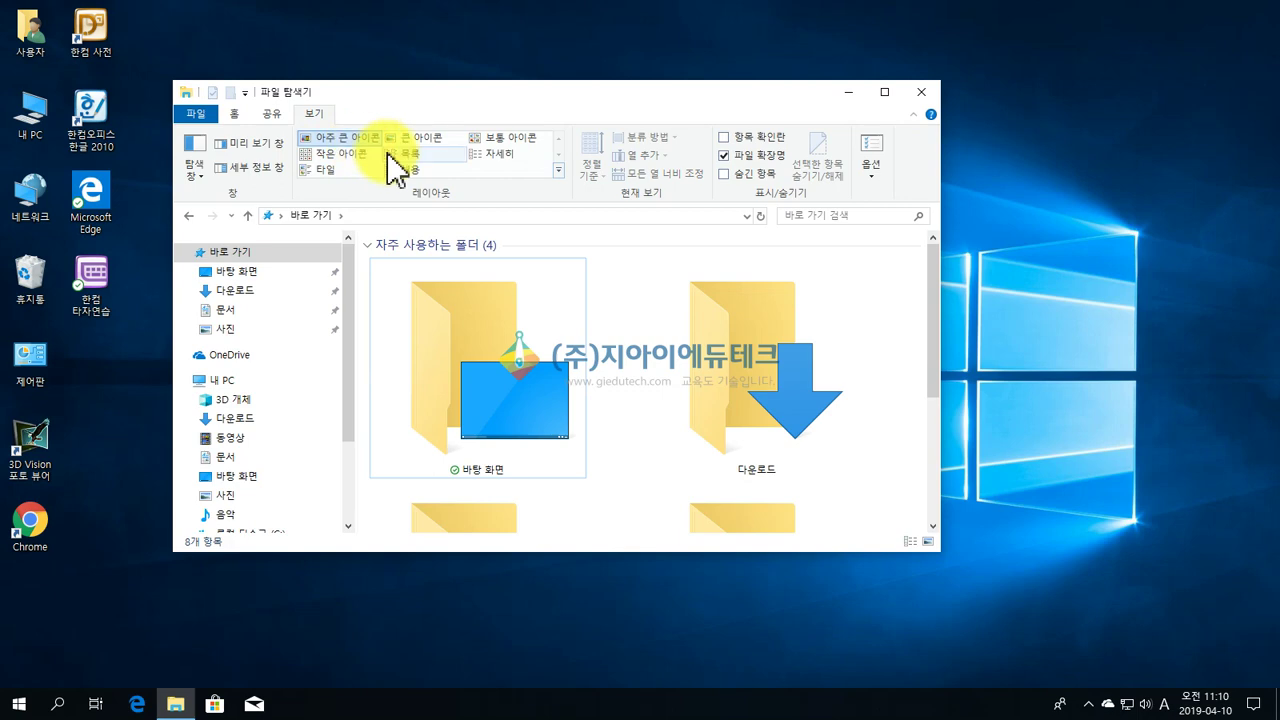
pyautogui.click(911, 541)
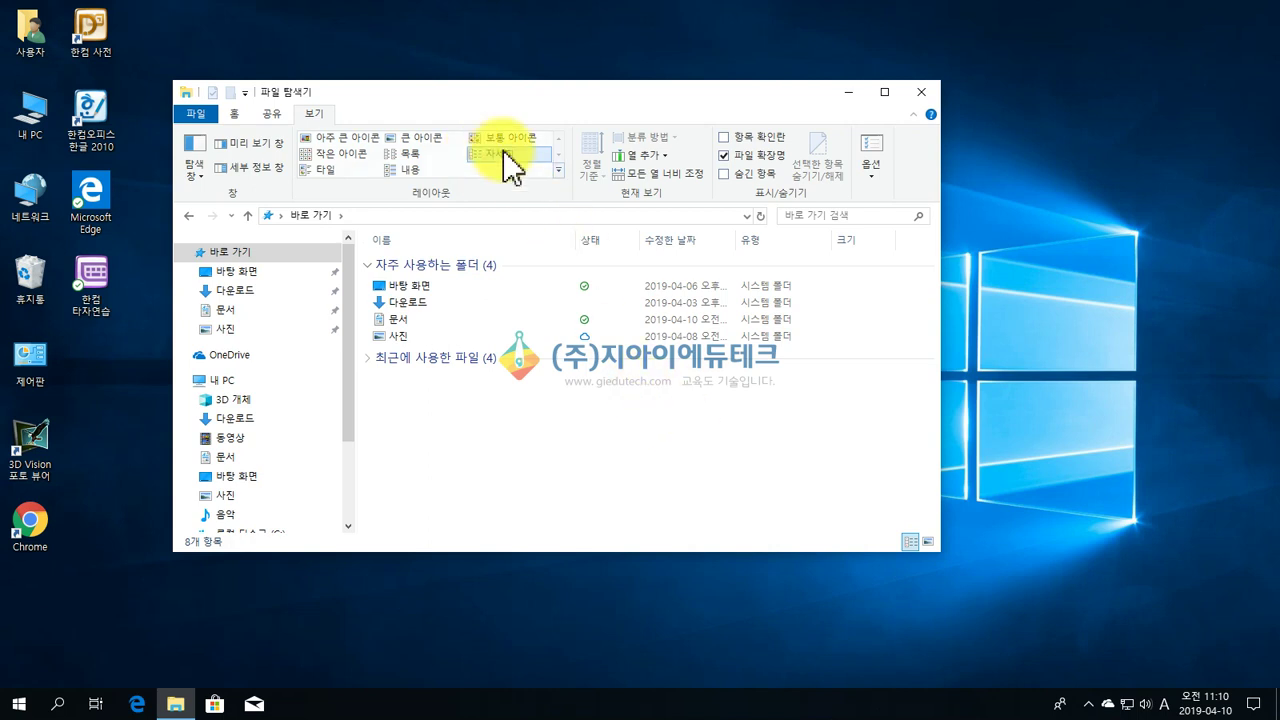
pyautogui.click(420, 139)
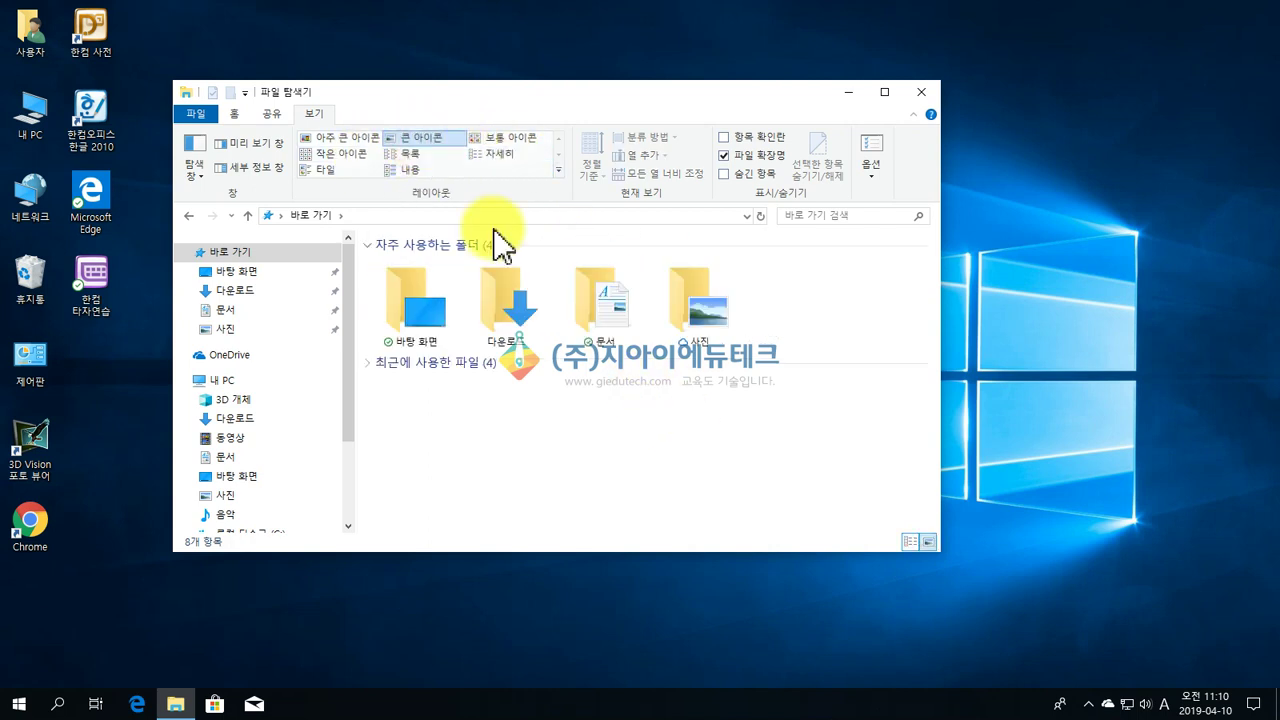
pyautogui.click(915, 542)
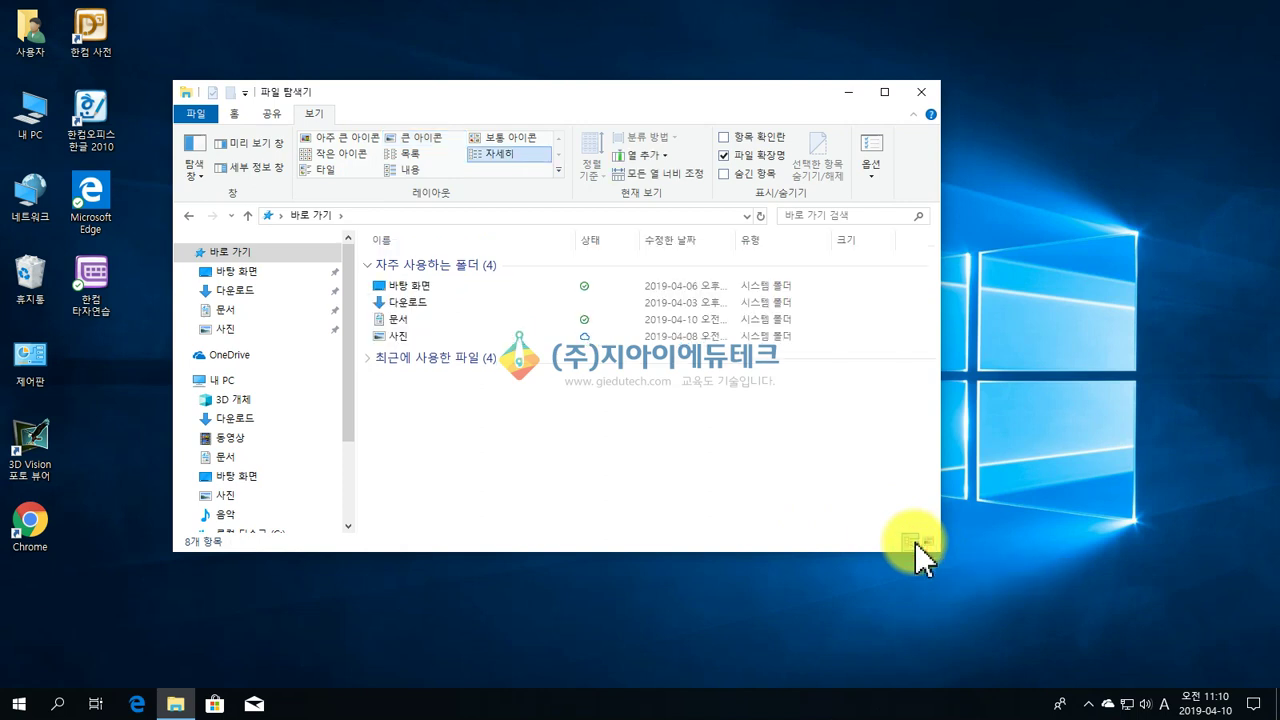
pyautogui.click(927, 542)
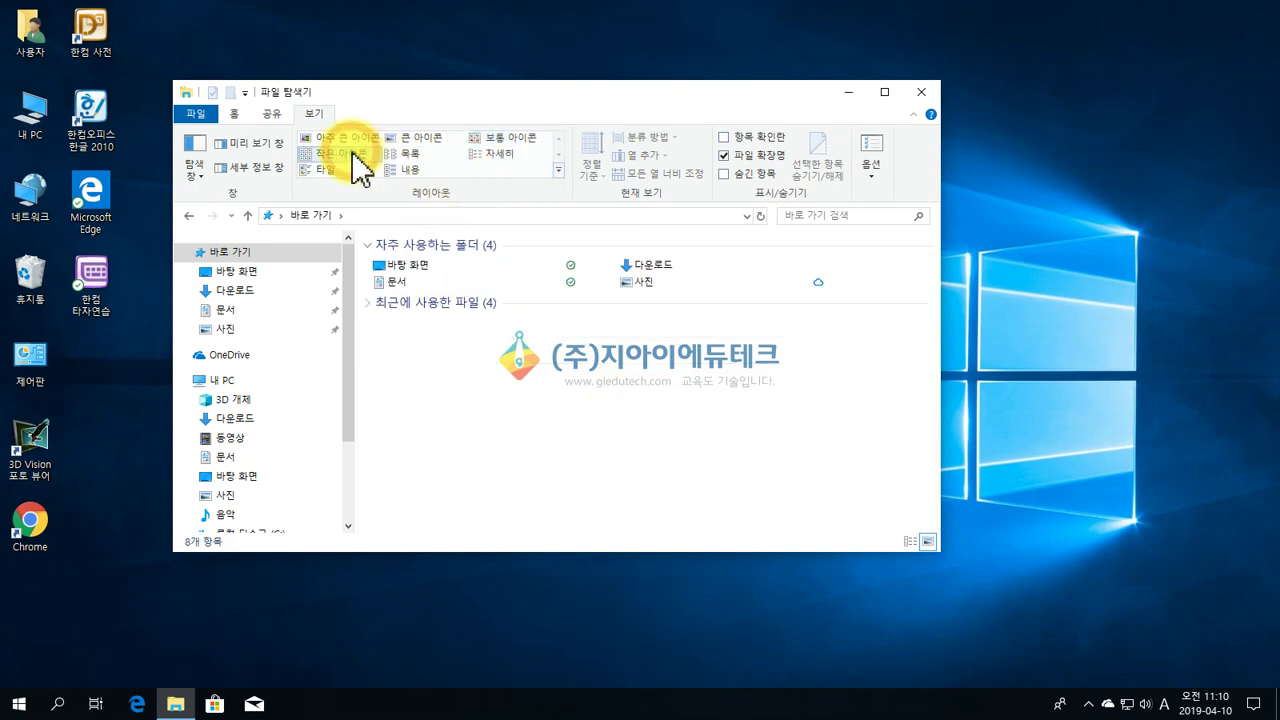
# - Try the Tiles (타일), Large icons (큰 아이콘) and Extra large icons (아주 큰 아이콘) layouts for Quick access, ending with Medium icons (보통 아이콘)
pyautogui.click(484, 136)
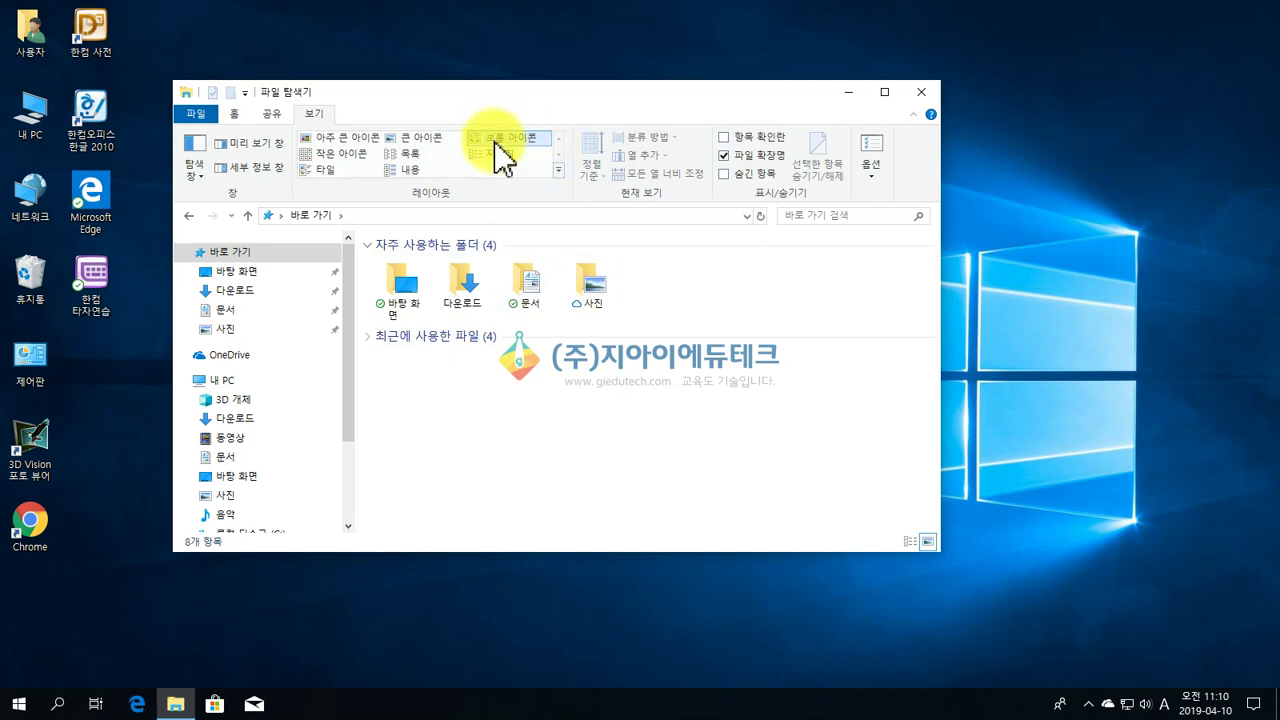
pyautogui.click(328, 169)
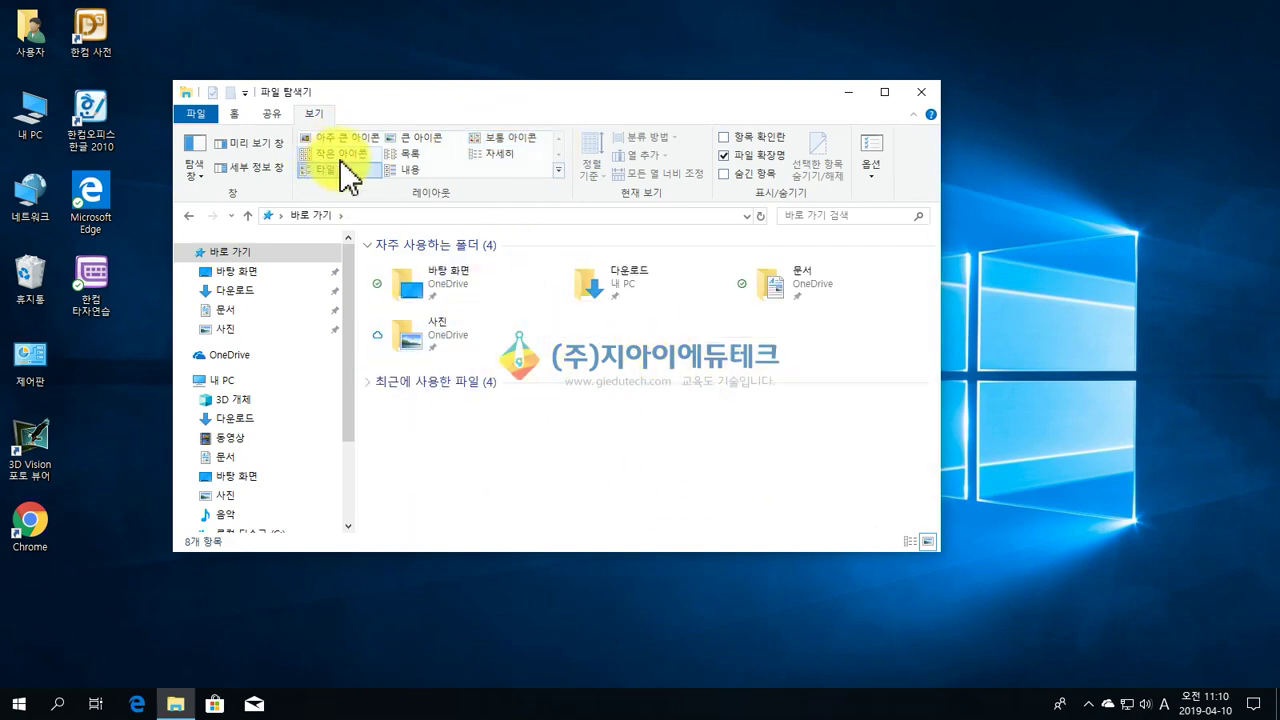
pyautogui.click(484, 142)
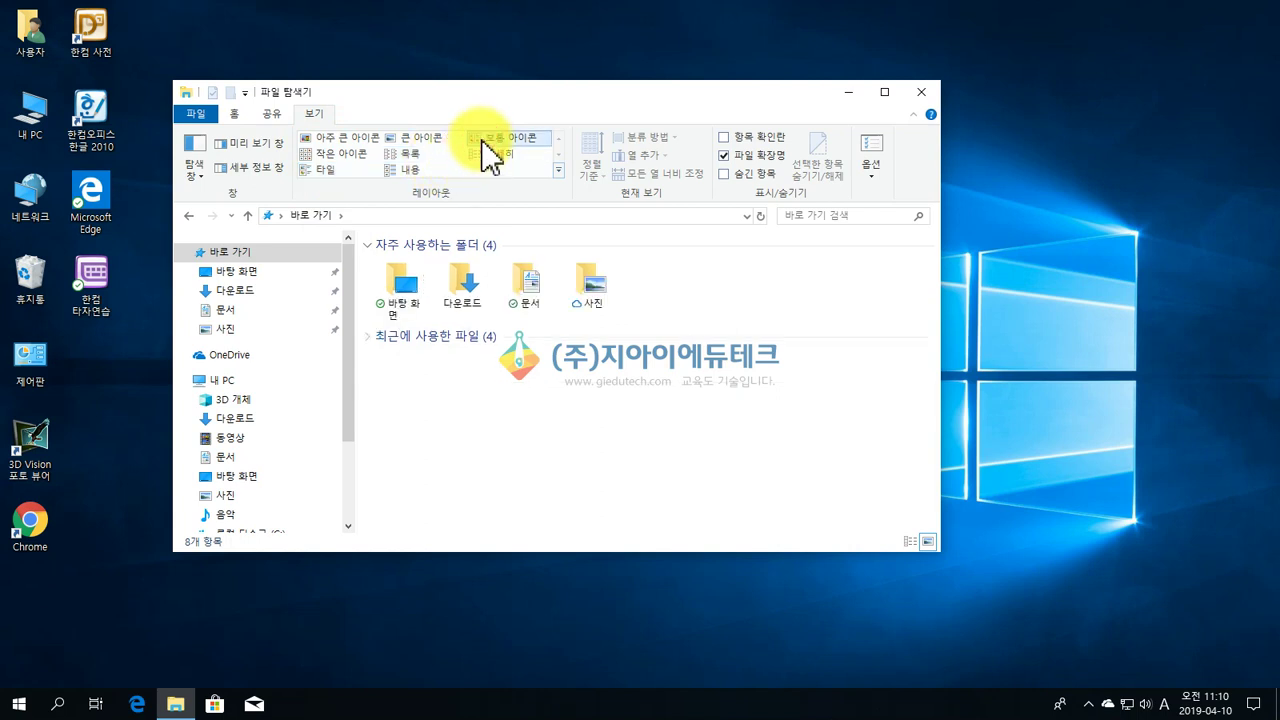
pyautogui.click(422, 140)
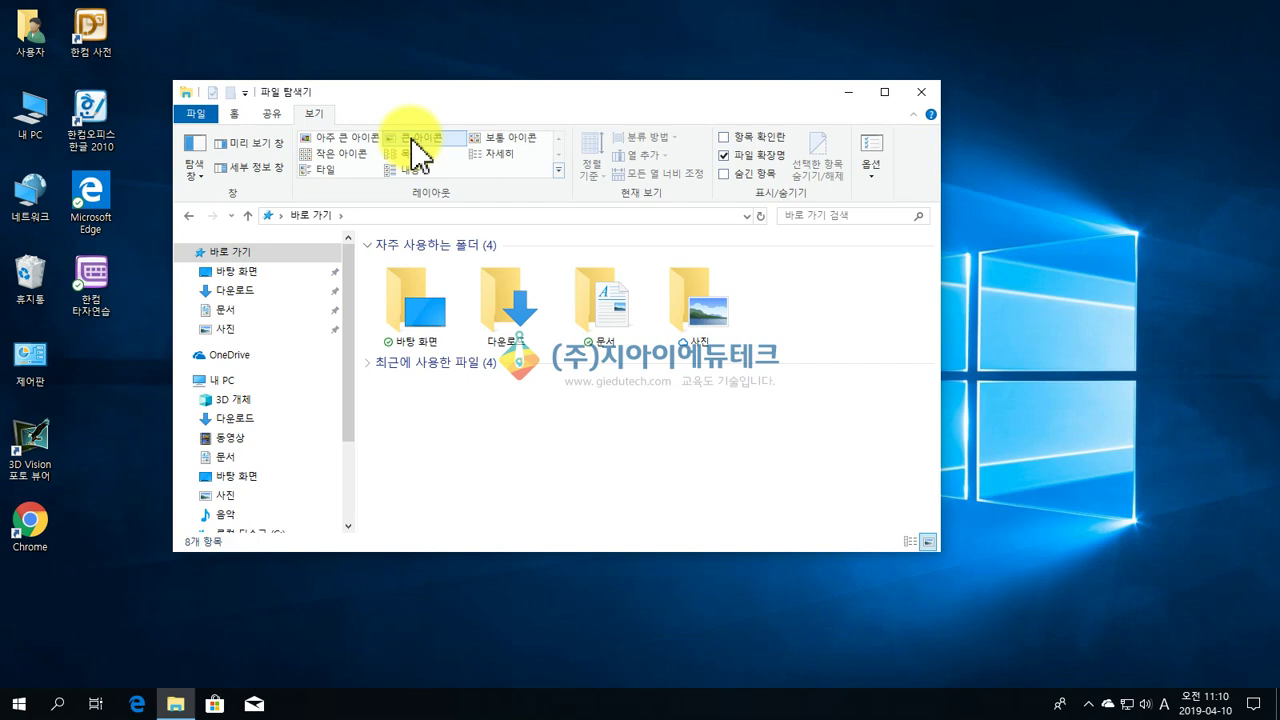
pyautogui.click(341, 171)
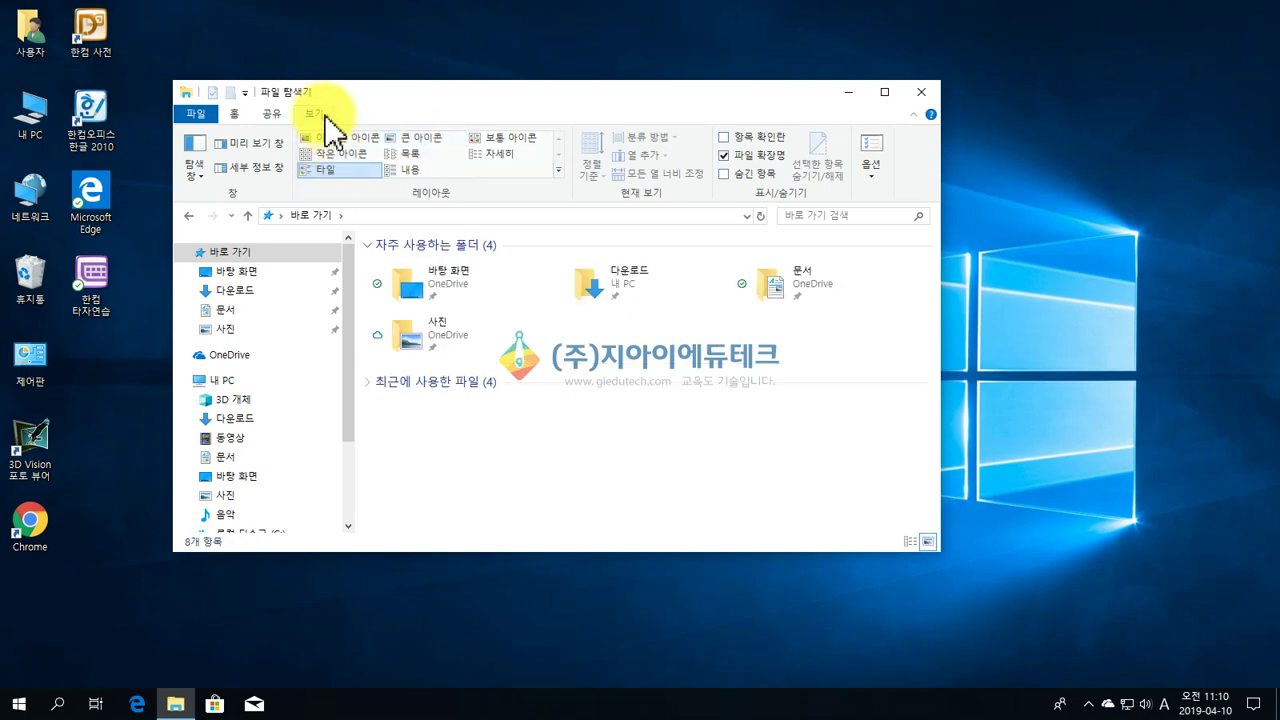
pyautogui.click(432, 137)
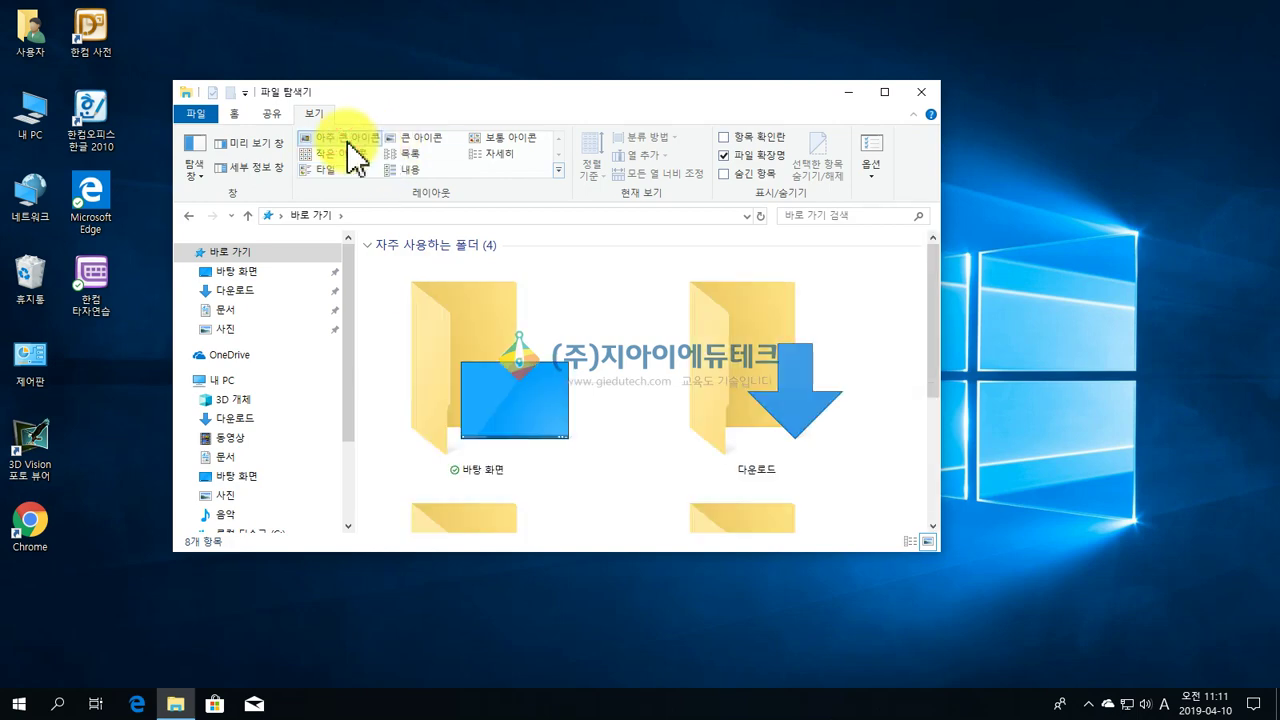
pyautogui.click(347, 141)
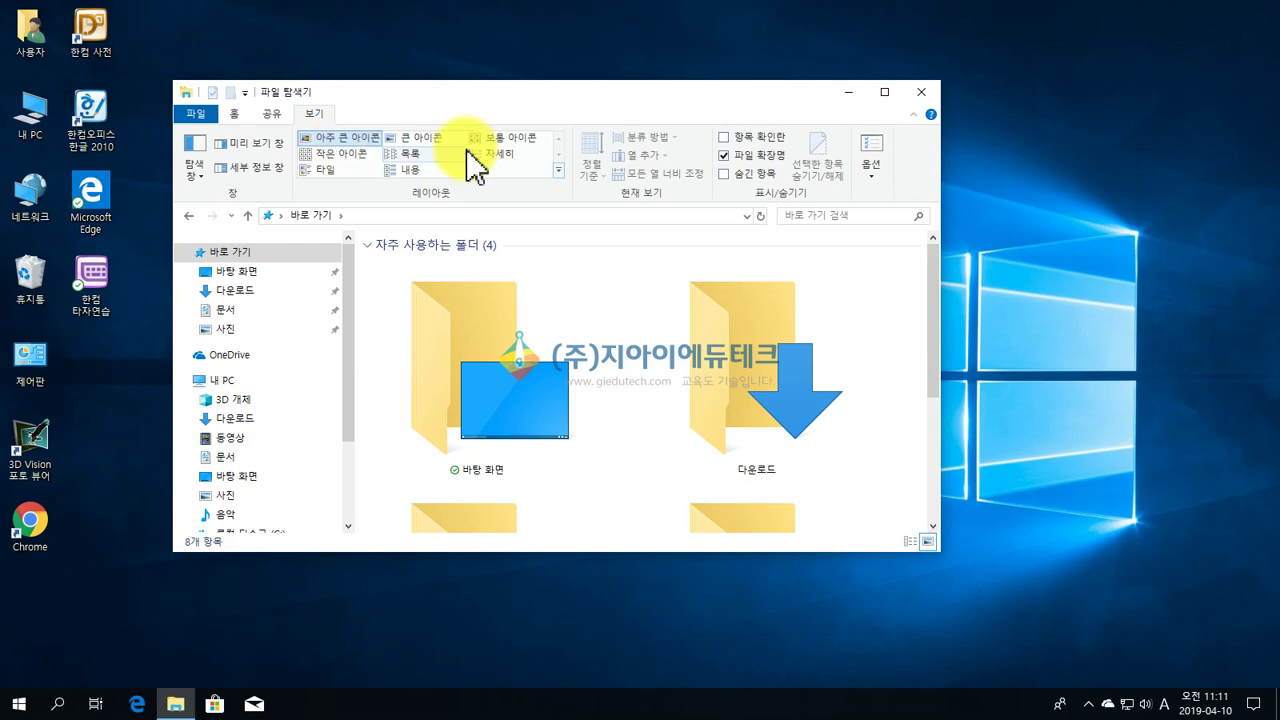
pyautogui.click(510, 137)
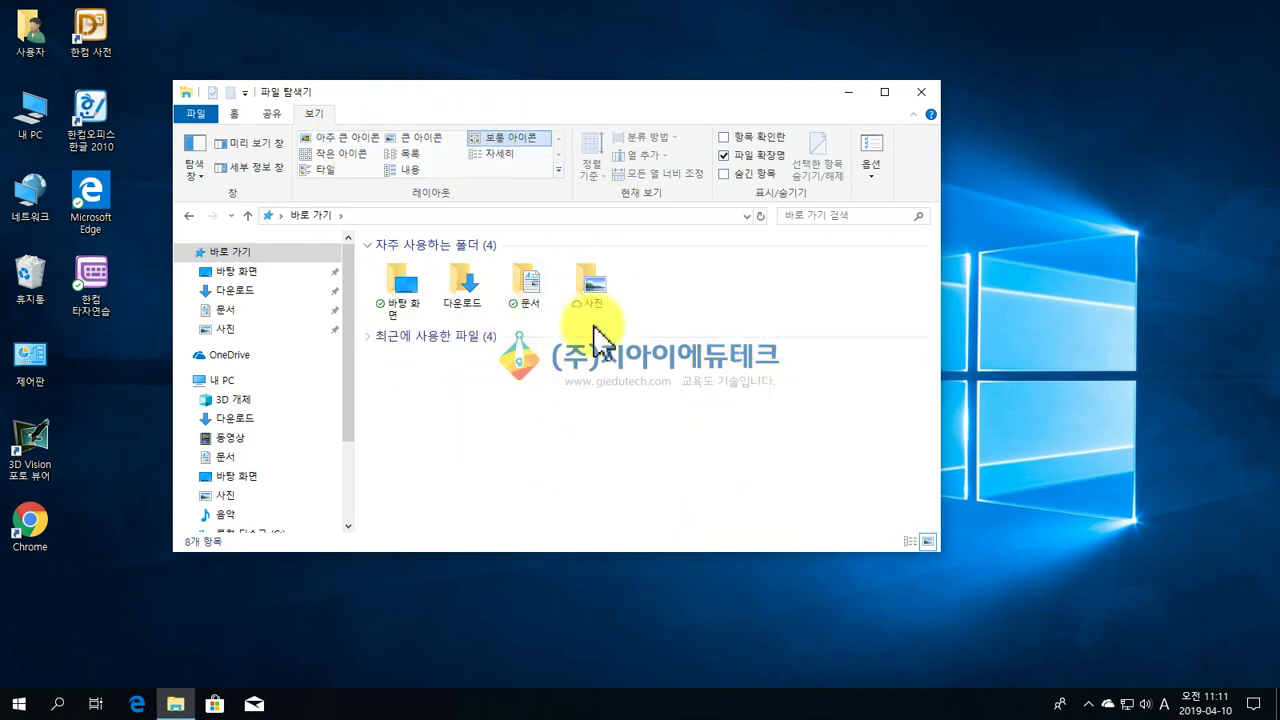
# - Switch Quick access to the Tiles (타일) layout through the context options of the file area's empty space
pyautogui.rightClick(466, 372)
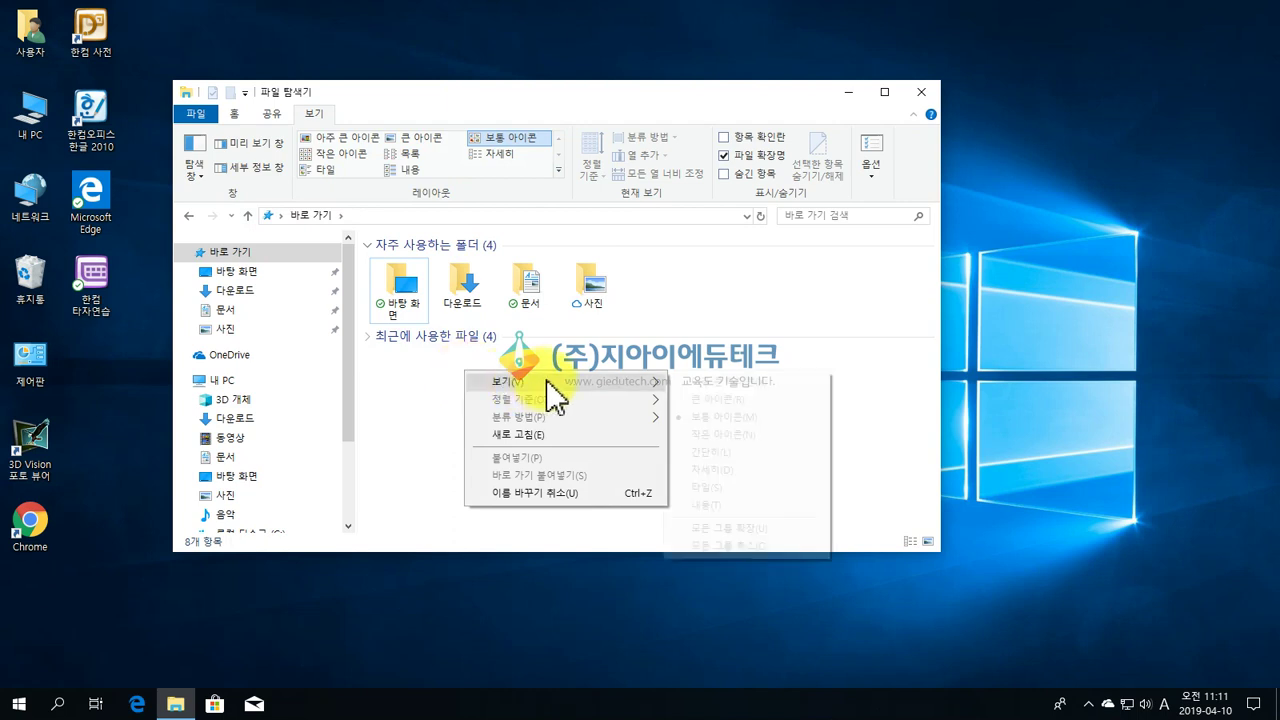
pyautogui.moveTo(547, 381)
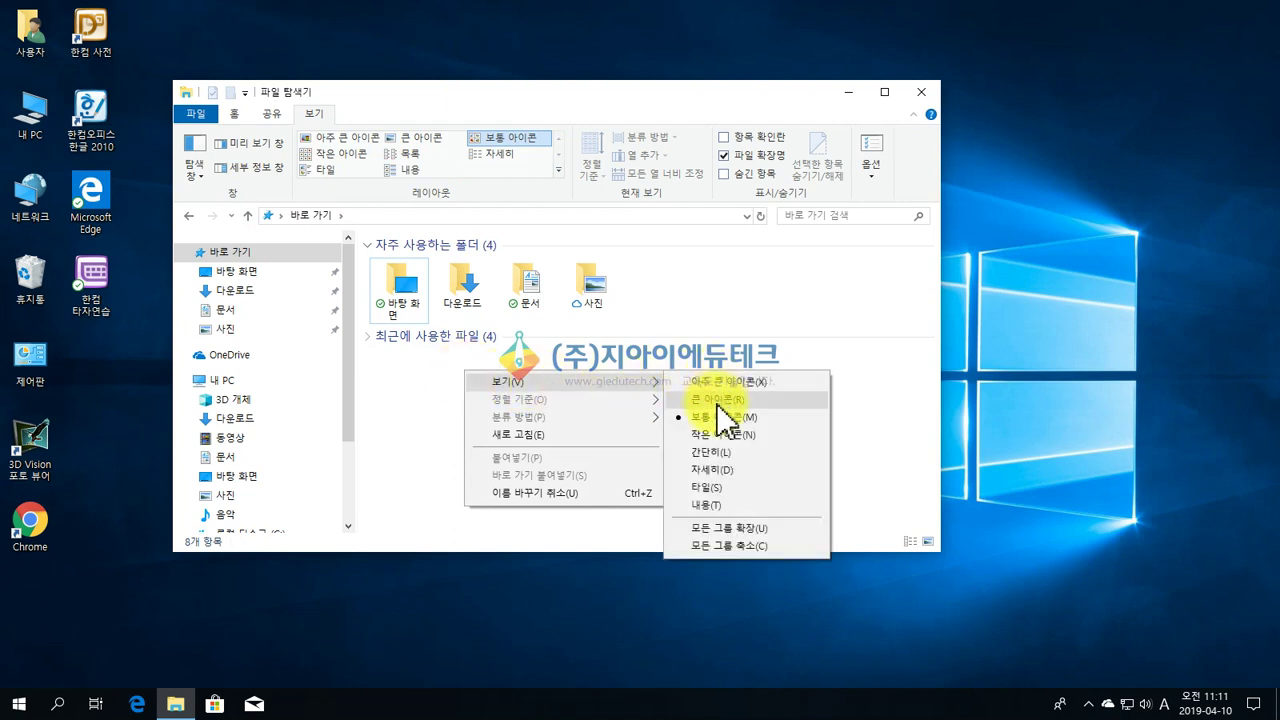
pyautogui.click(715, 488)
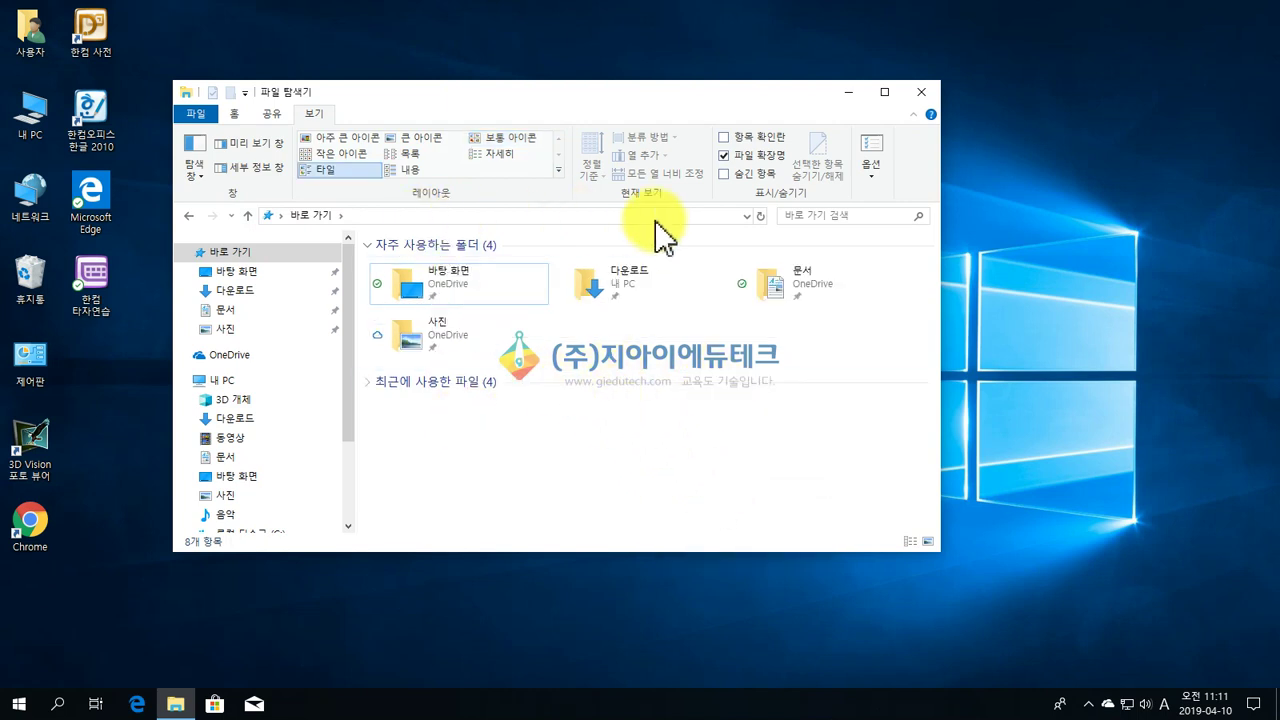
# - With the ribbon collapsed, try Large icons (큰 아이콘) and end with Medium icons (보통 아이콘) for Quick access, and restore the ribbon
pyautogui.click(913, 116)
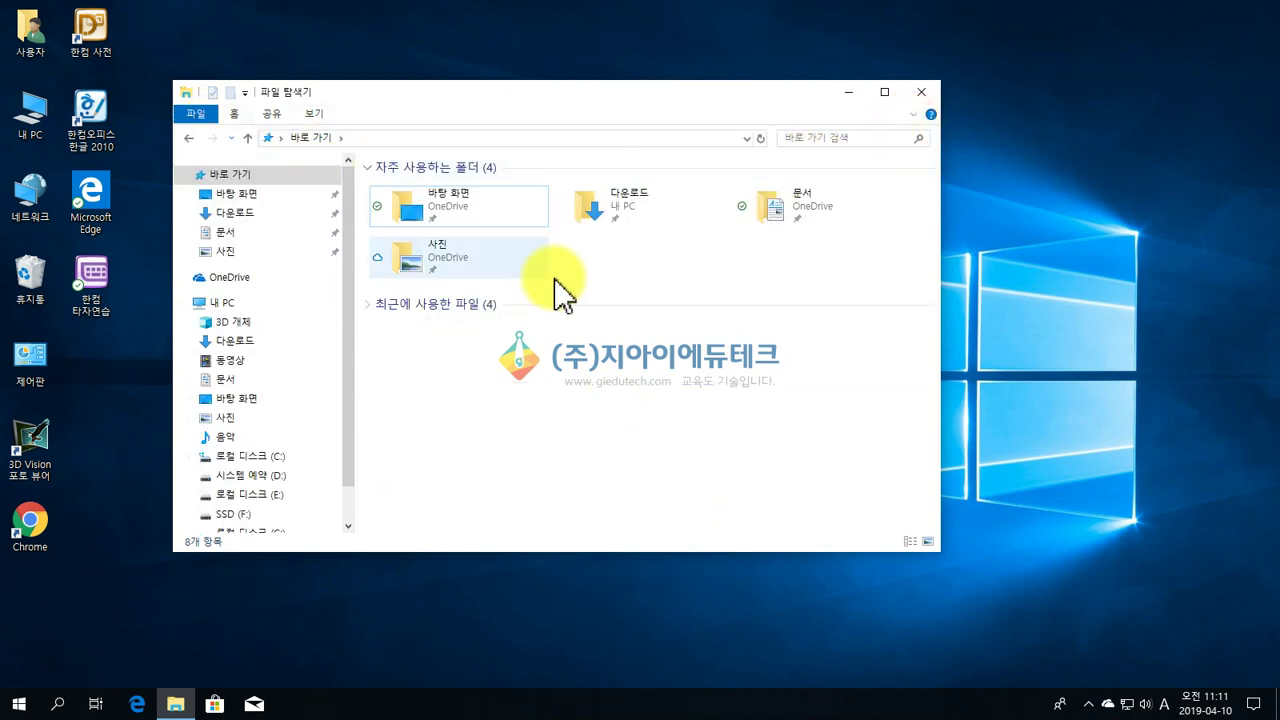
pyautogui.rightClick(567, 265)
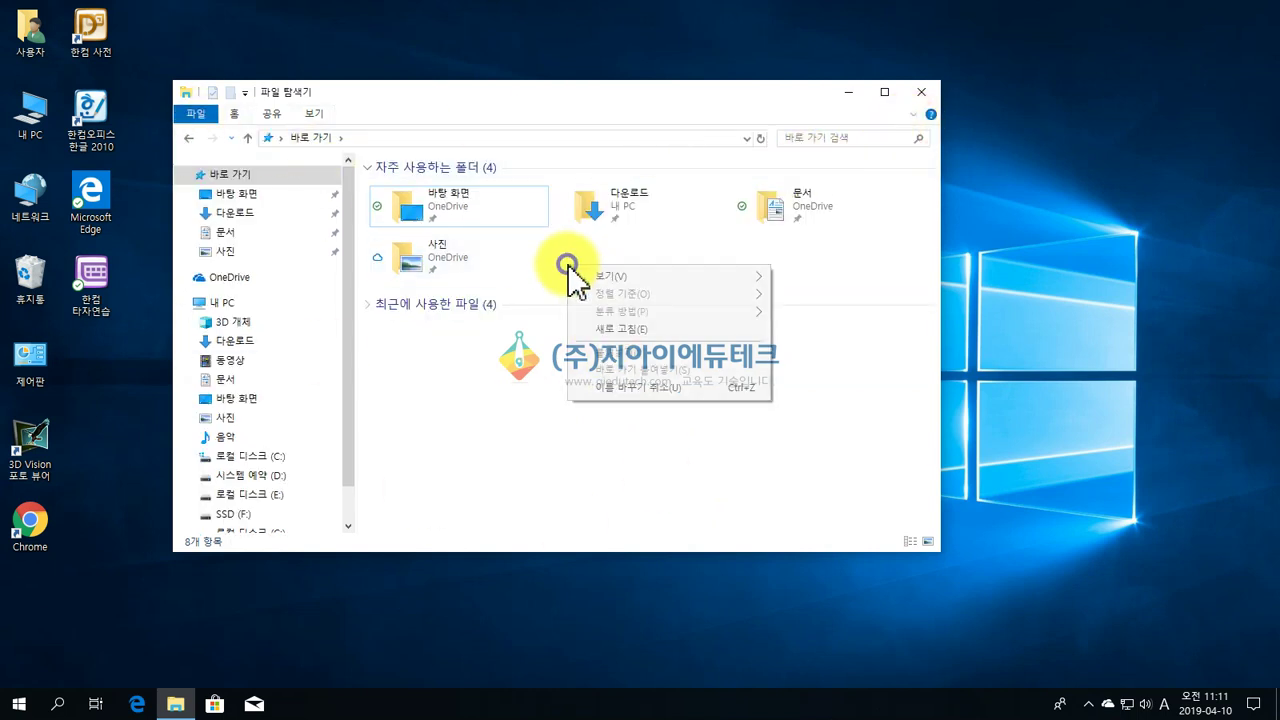
pyautogui.click(733, 279)
pyautogui.click(806, 295)
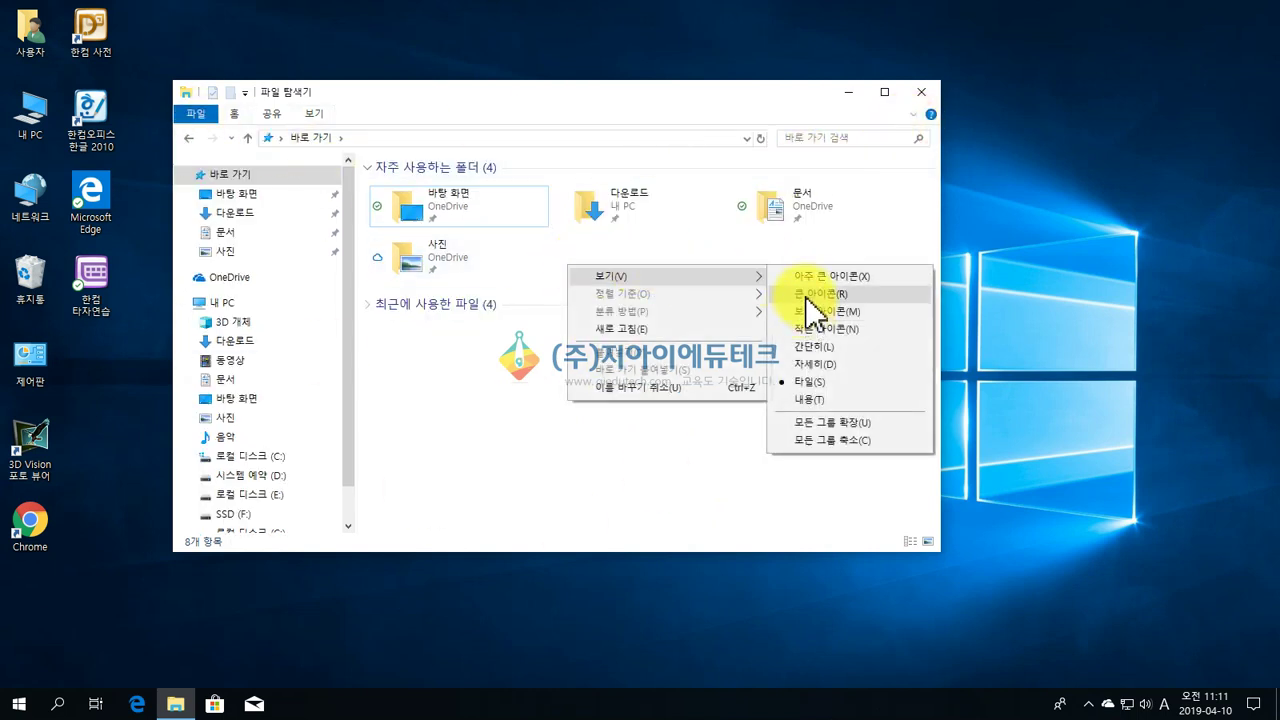
pyautogui.rightClick(552, 340)
pyautogui.moveTo(700, 348)
pyautogui.click(824, 382)
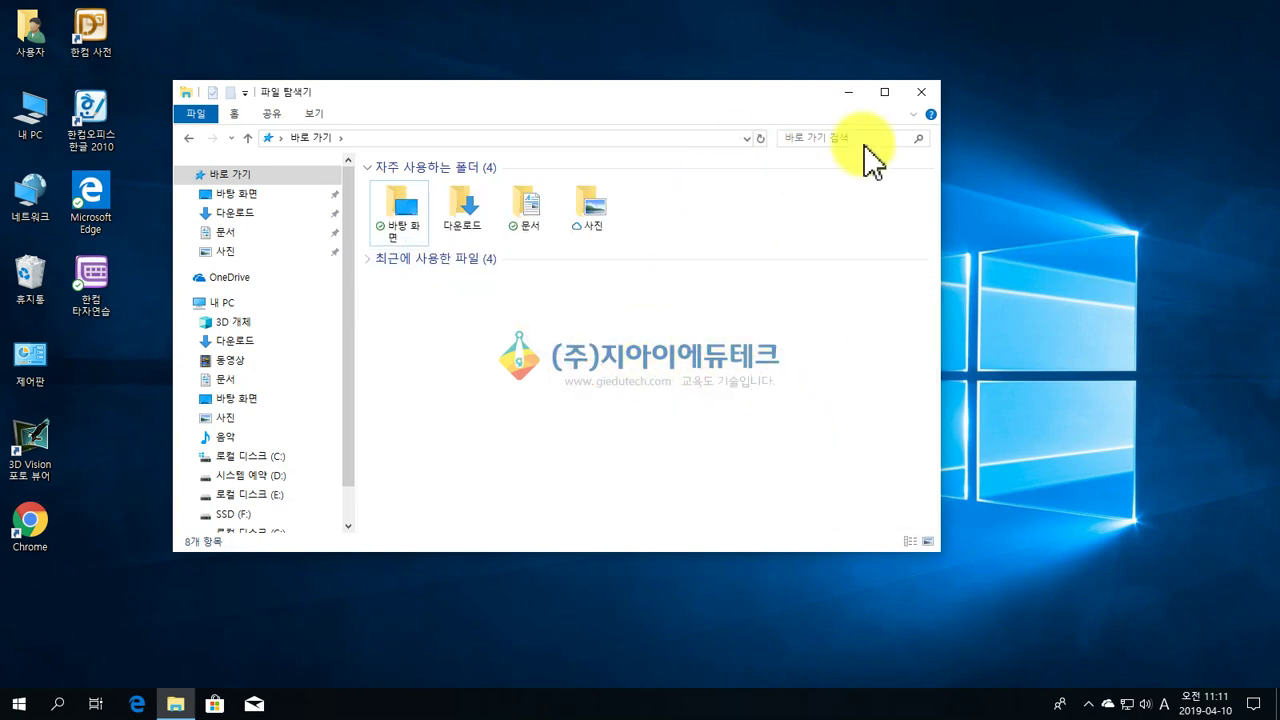
pyautogui.click(912, 117)
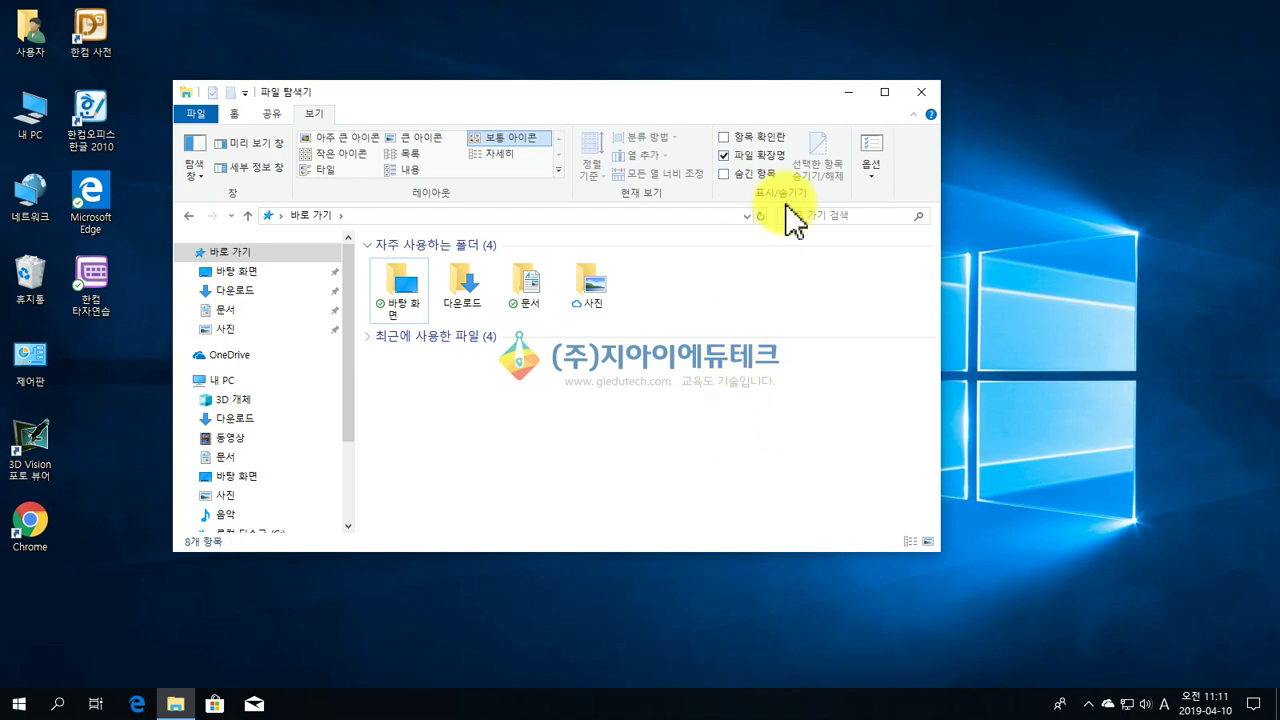
# - Open the 샘플사진모음 folder inside Documents (문서)
pyautogui.click(222, 310)
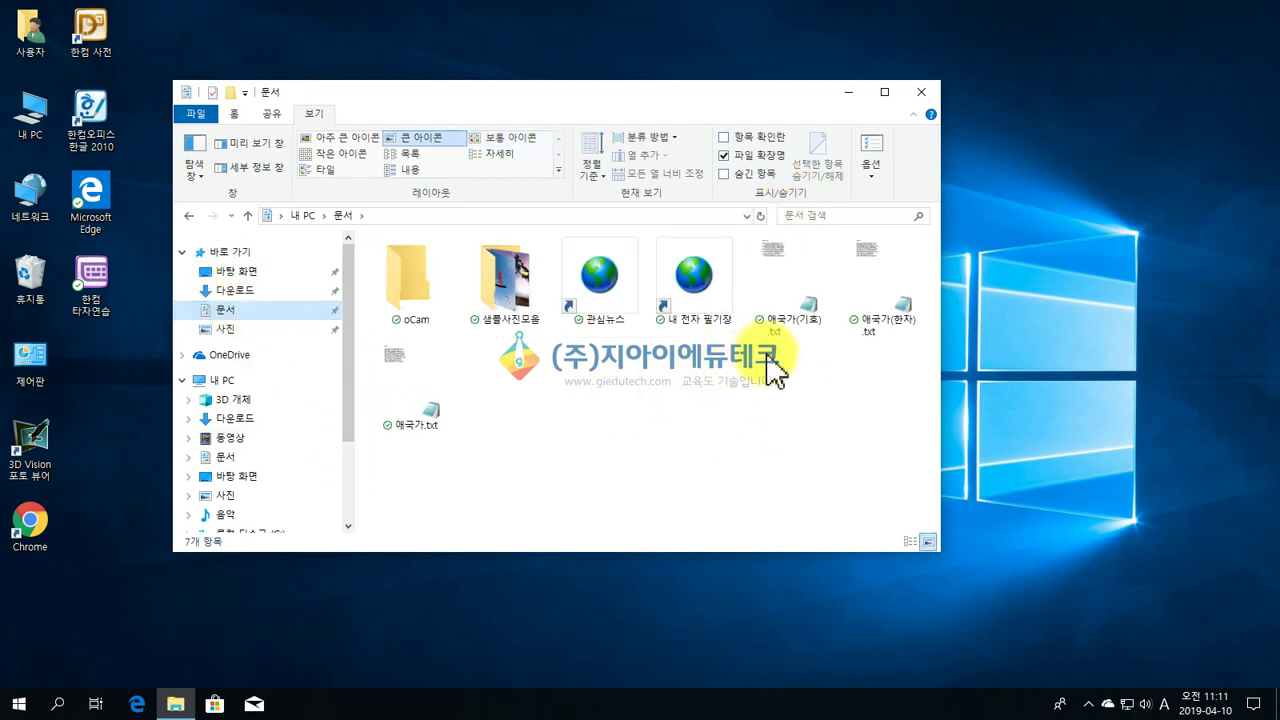
pyautogui.click(731, 157)
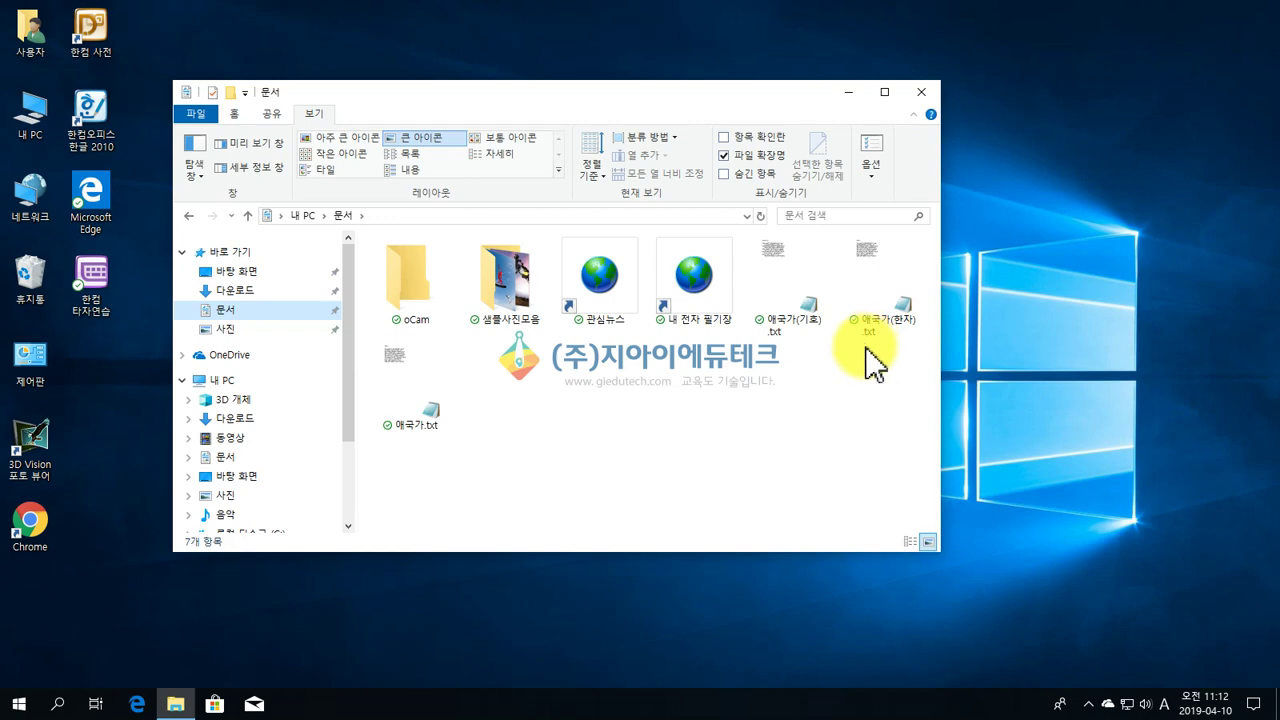
pyautogui.doubleClick(491, 265)
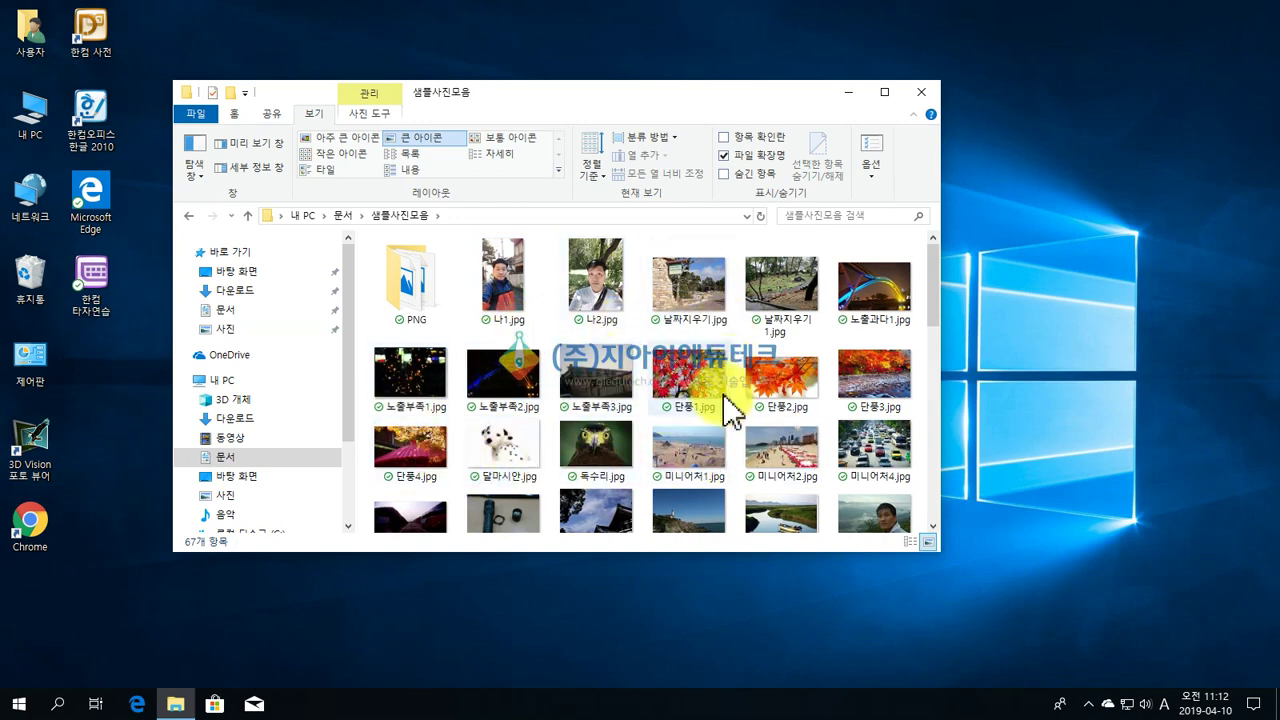
# - Hide the file name extensions (파일 확장명) in the 샘플사진모음 folder and show them again
pyautogui.click(724, 156)
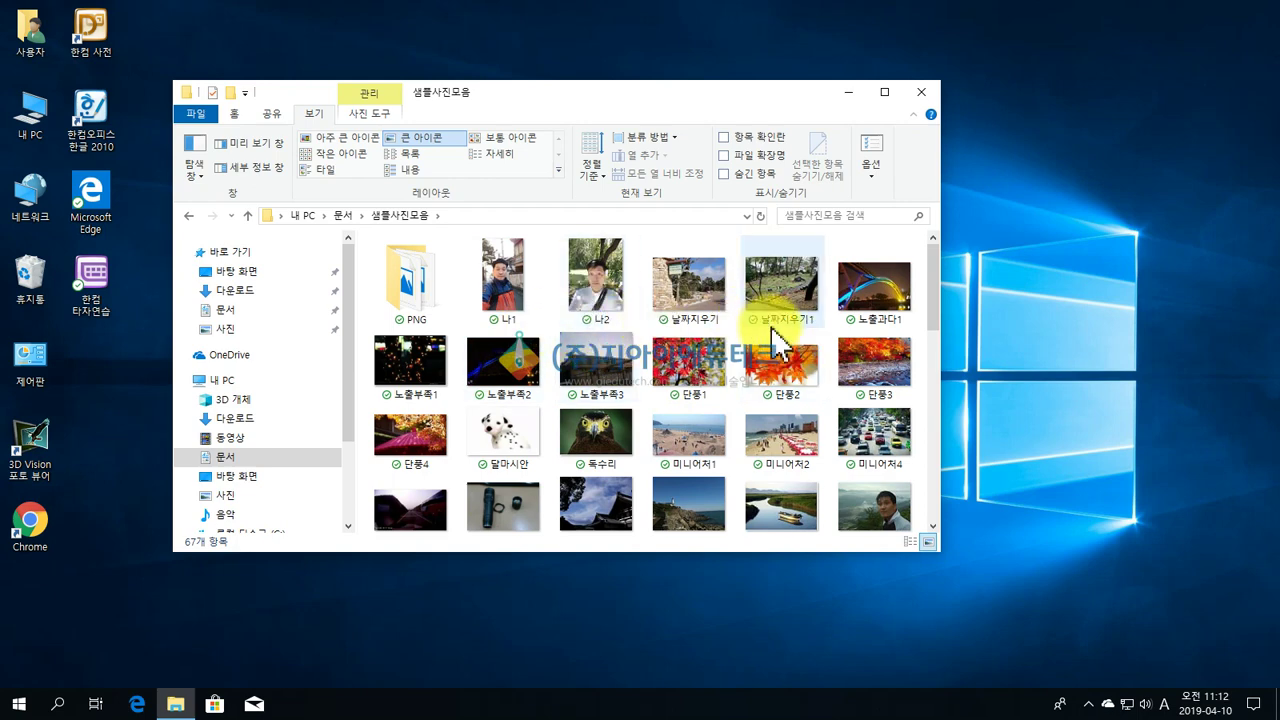
pyautogui.moveTo(710, 380)
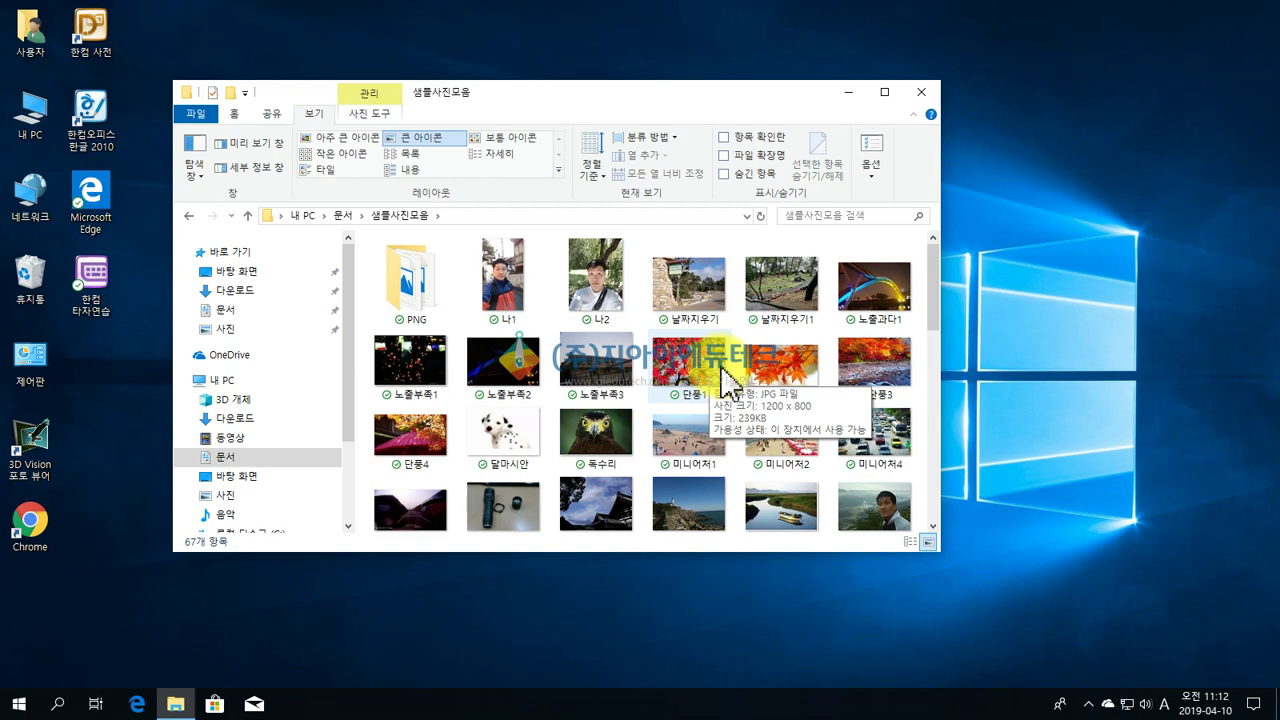
pyautogui.click(725, 156)
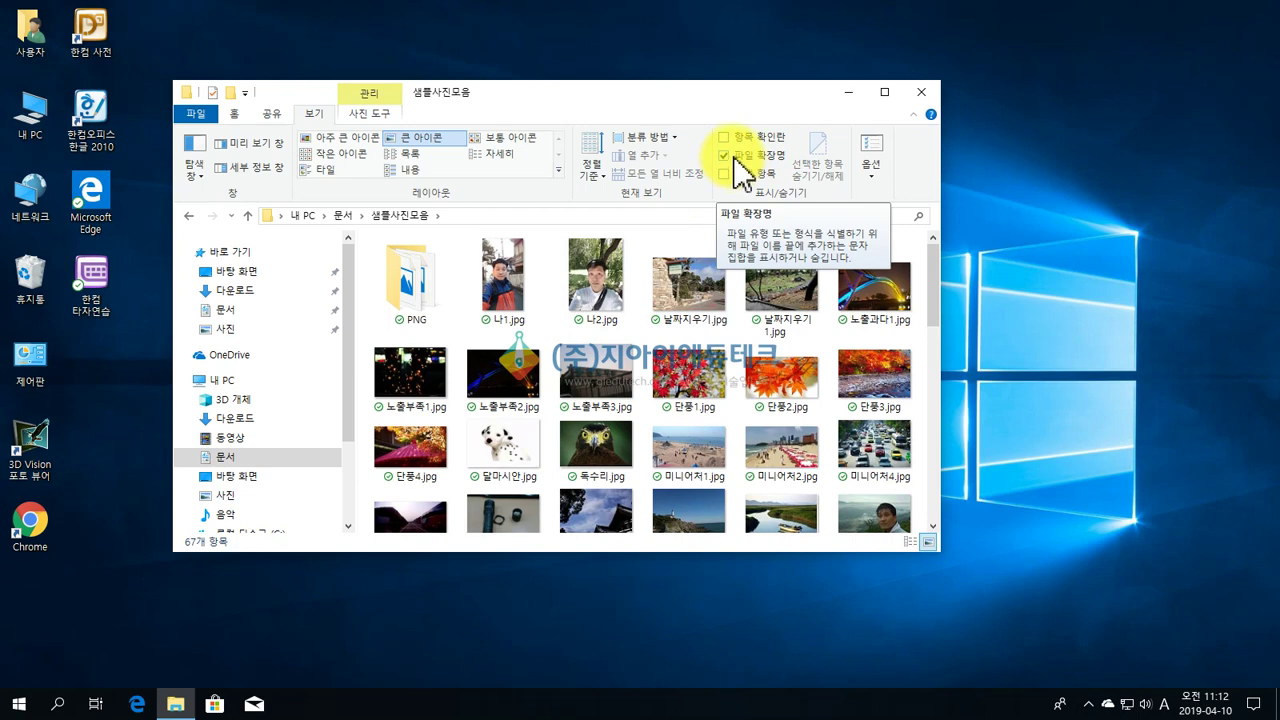
# - Show the 샘플사진모음 folder in the Details (자세히) layout, sort it by type (유형), and look through the sorted files
pyautogui.click(440, 155)
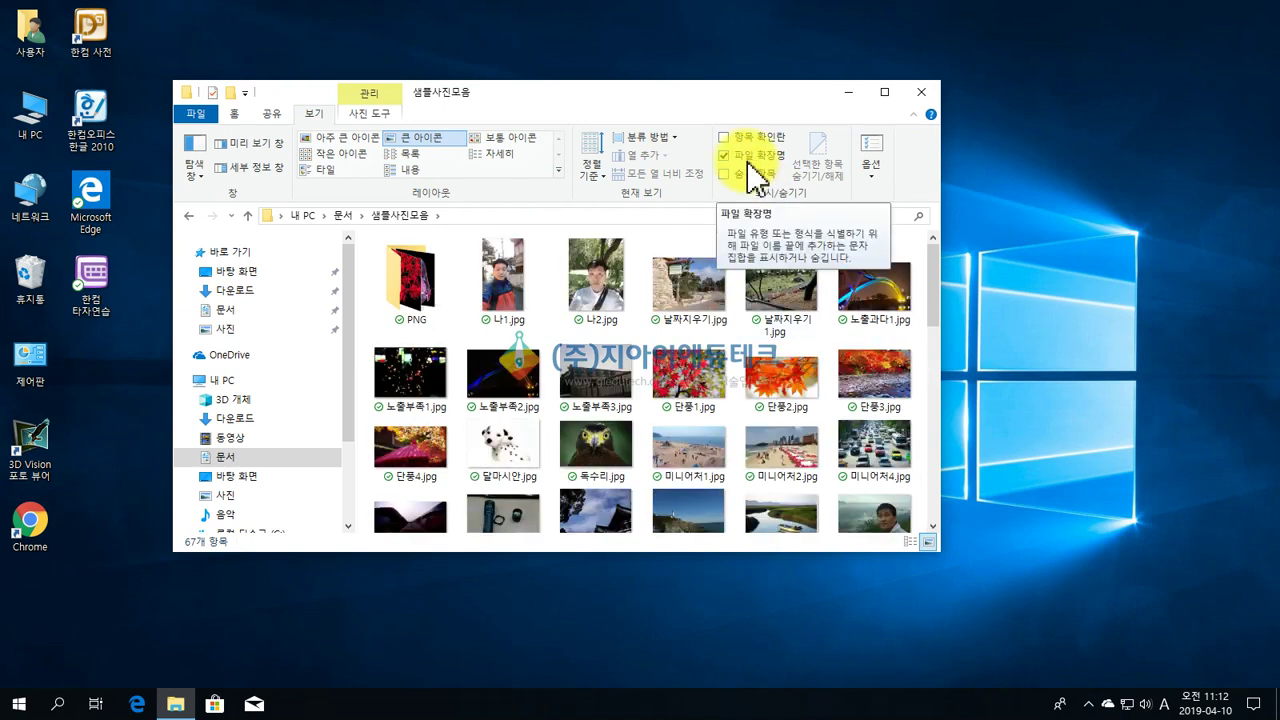
pyautogui.click(503, 158)
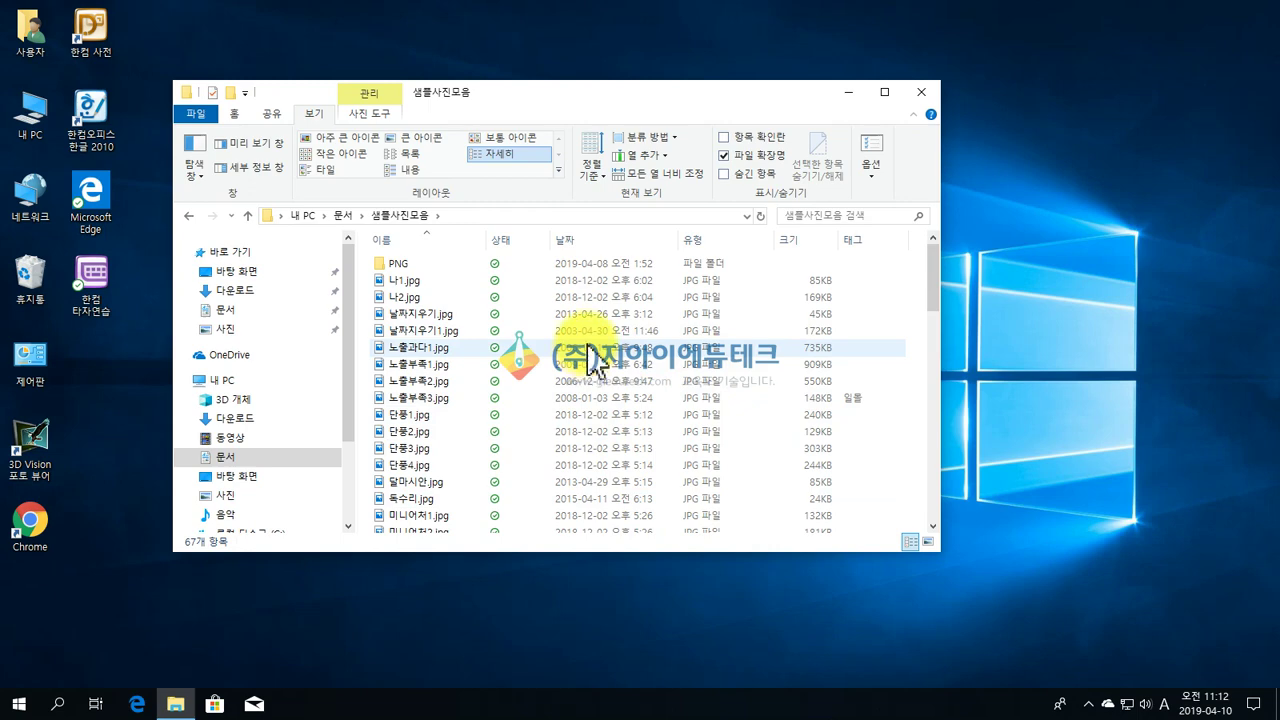
pyautogui.click(710, 242)
pyautogui.scroll(-10, 703, 392)
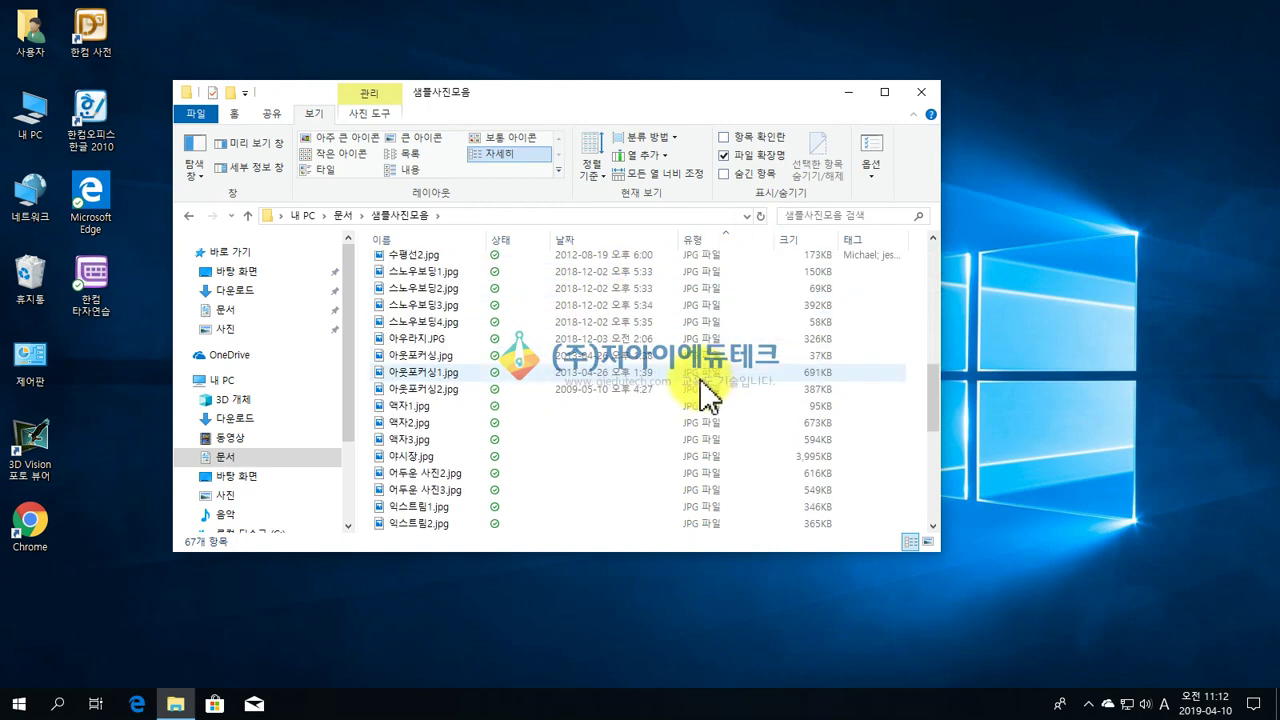
pyautogui.scroll(-7, 703, 392)
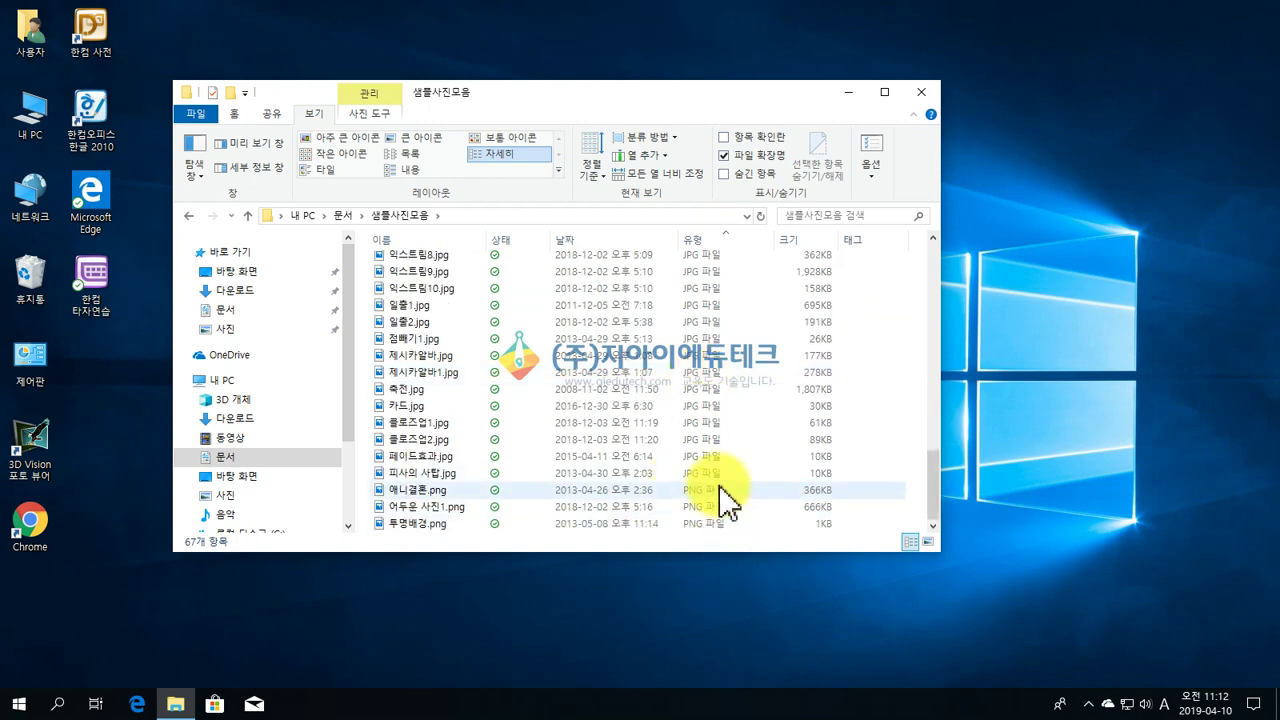
# - Return to the Documents (문서) folder and switch it to the Details (자세히) layout
pyautogui.click(221, 311)
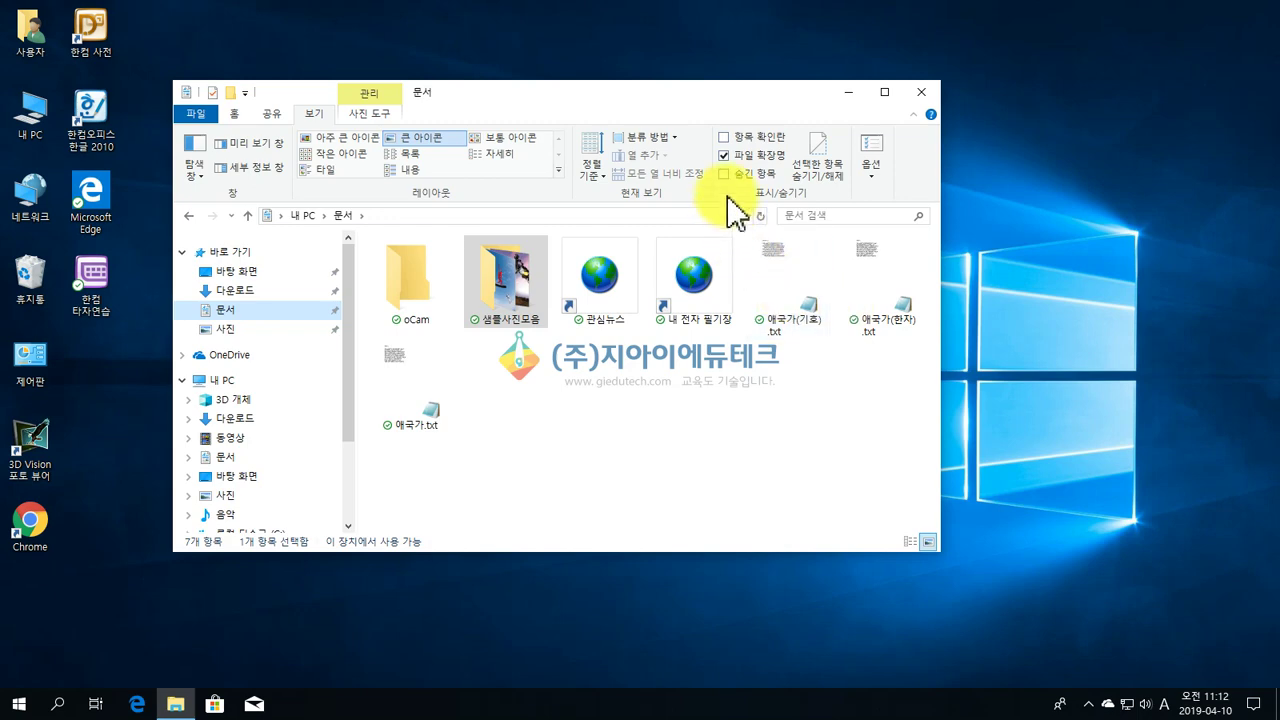
pyautogui.click(495, 155)
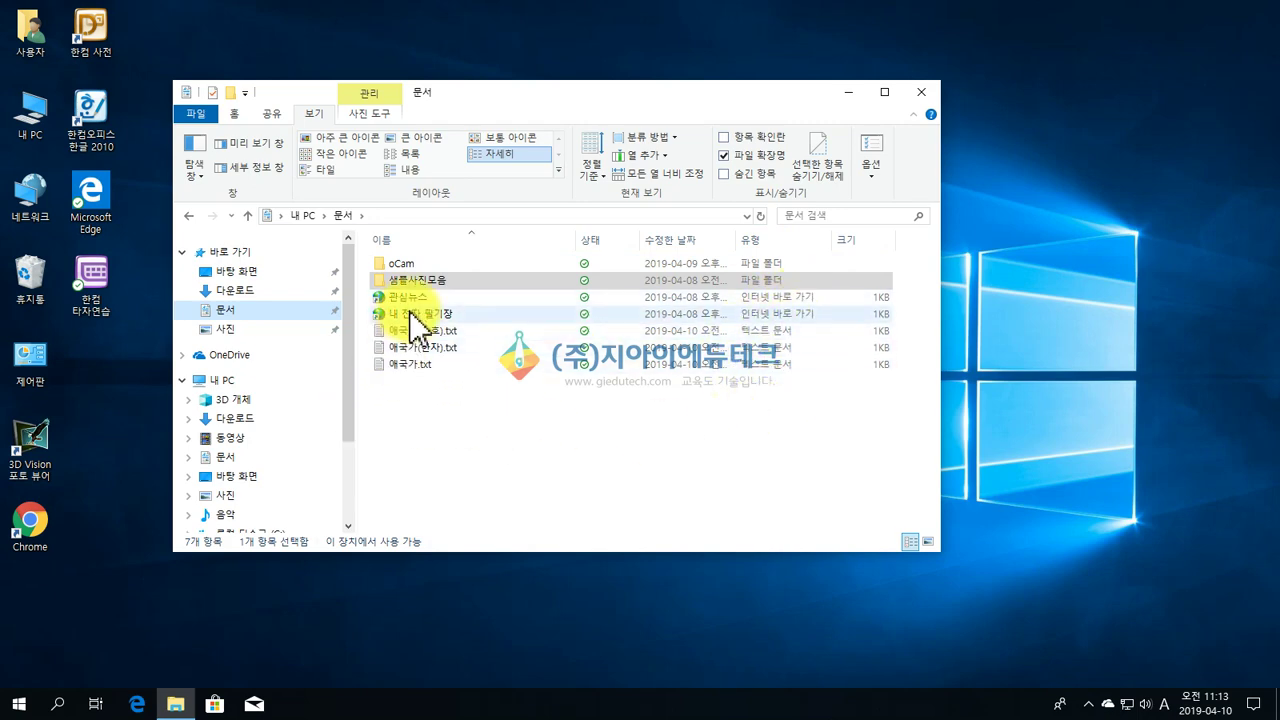
# - Sort the Documents items by name in descending order (내림차순), and re-sort them by type (유형)
pyautogui.rightClick(478, 414)
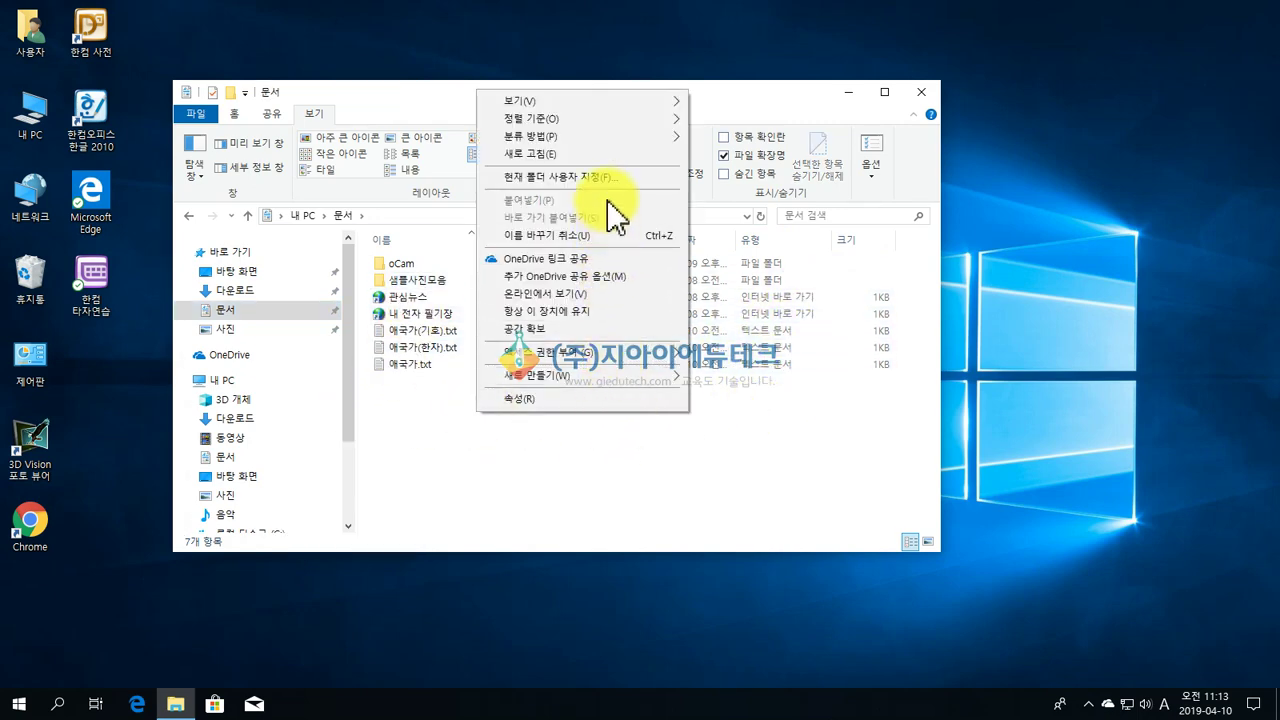
pyautogui.moveTo(580, 118)
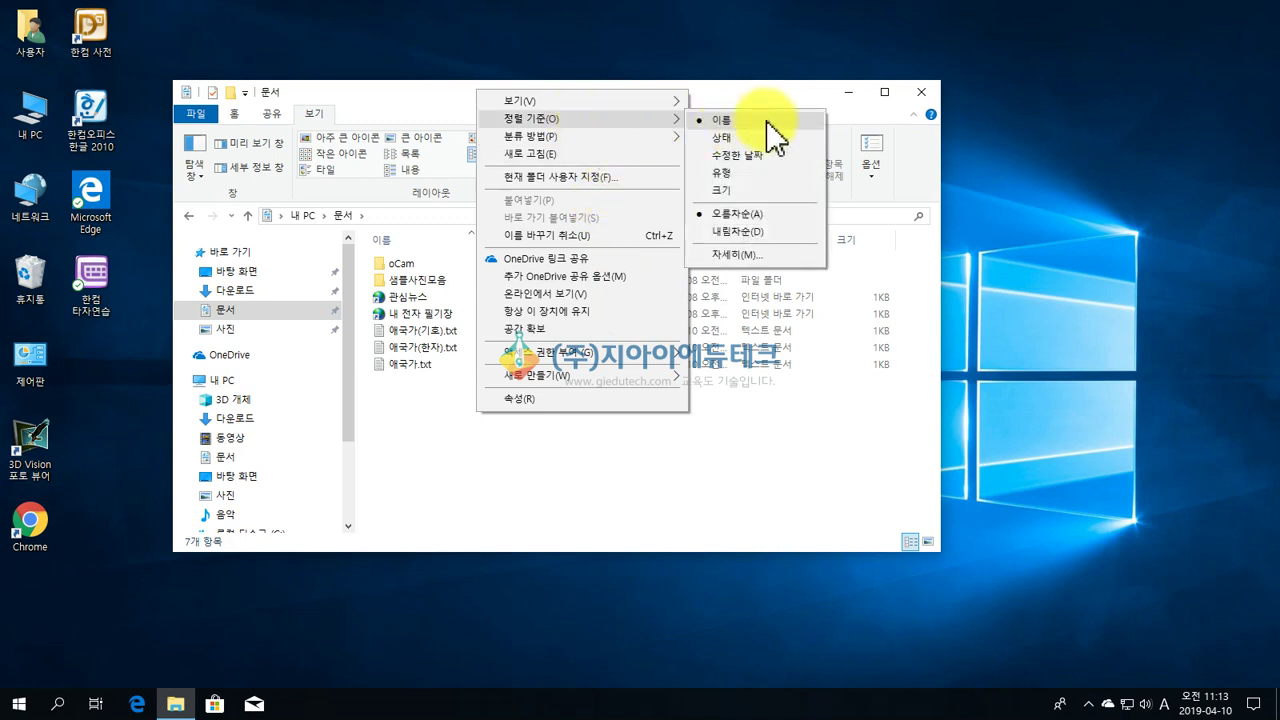
pyautogui.click(737, 231)
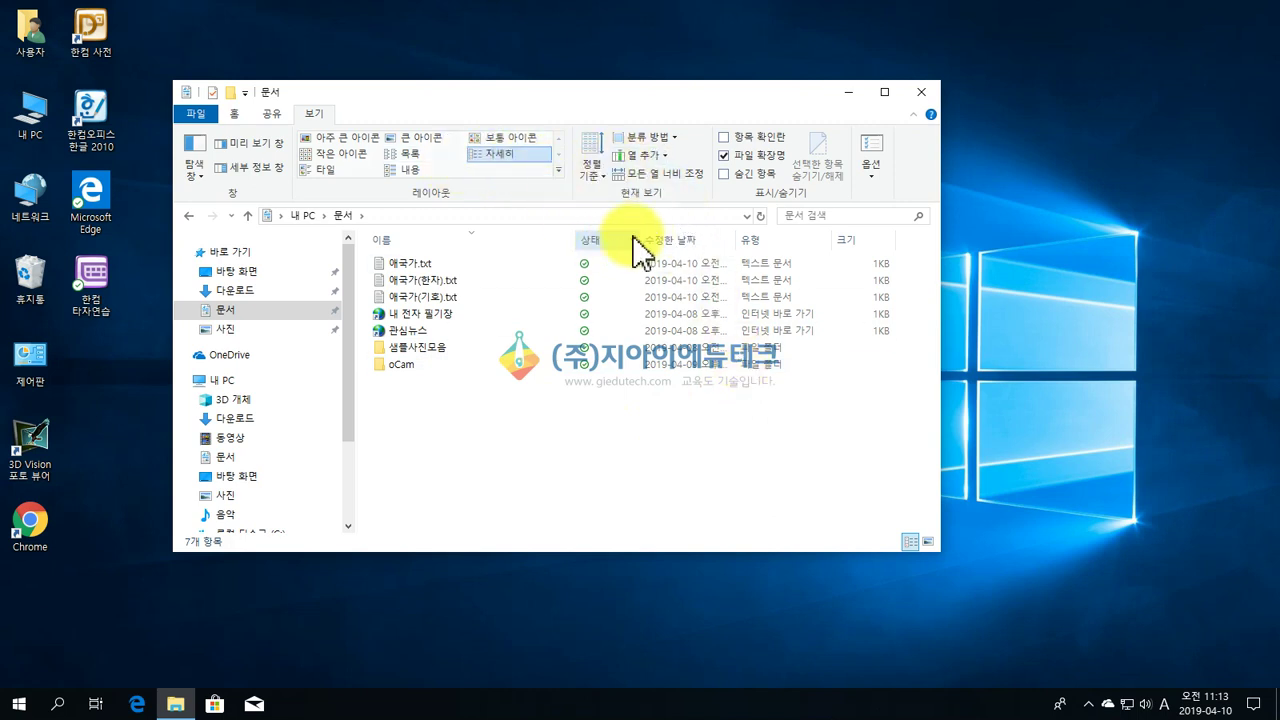
pyautogui.click(790, 238)
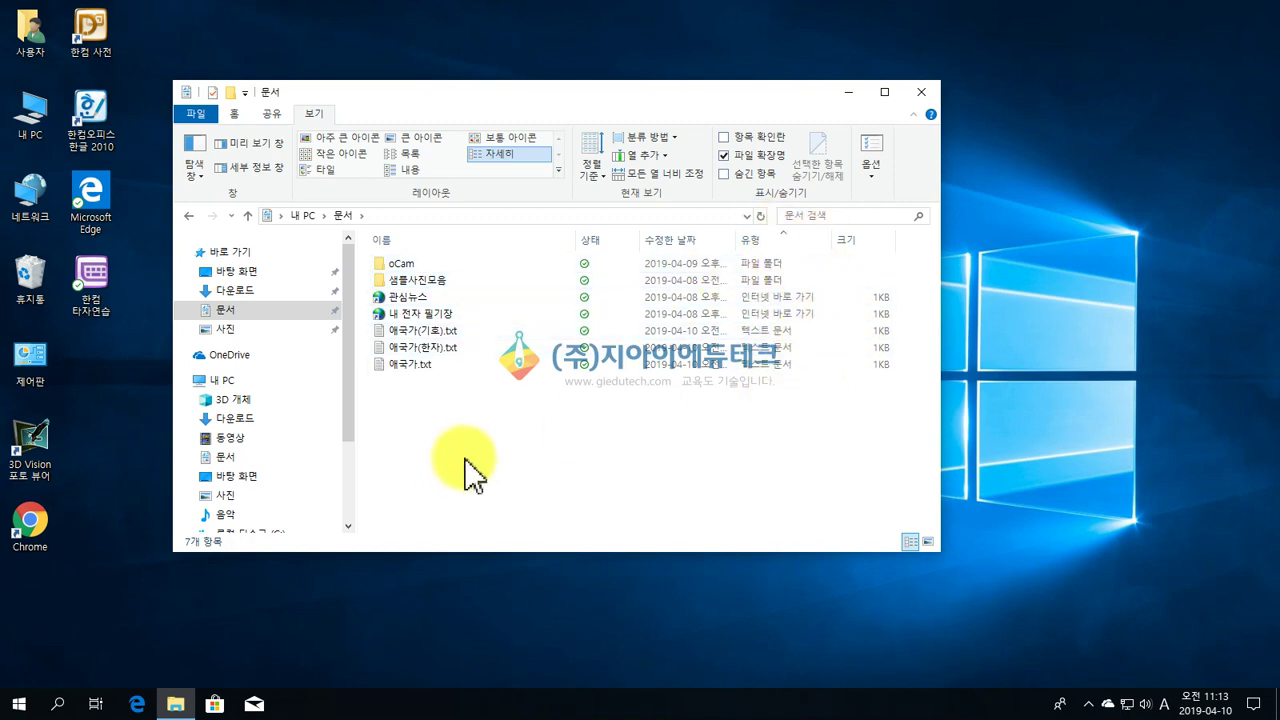
# - Create a new bitmap image (비트맵 이미지) in the Documents (문서) folder and name it 지리산
pyautogui.rightClick(456, 401)
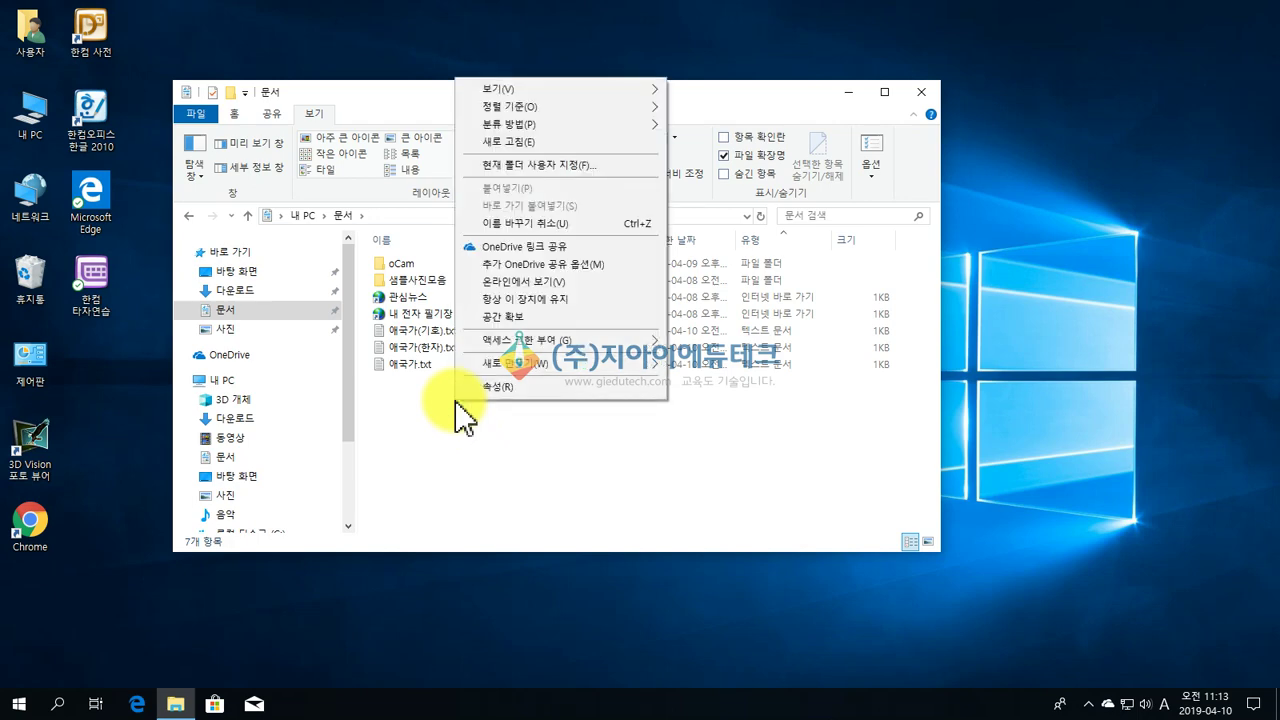
pyautogui.moveTo(600, 368)
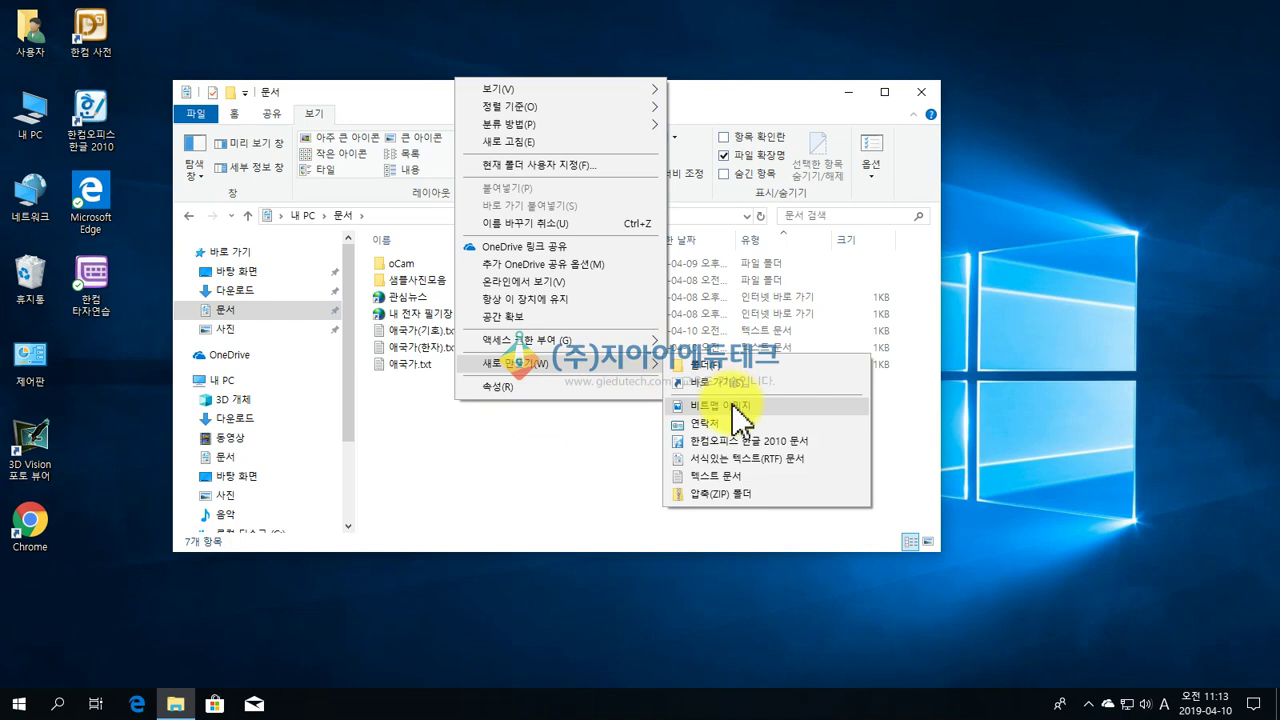
pyautogui.click(733, 410)
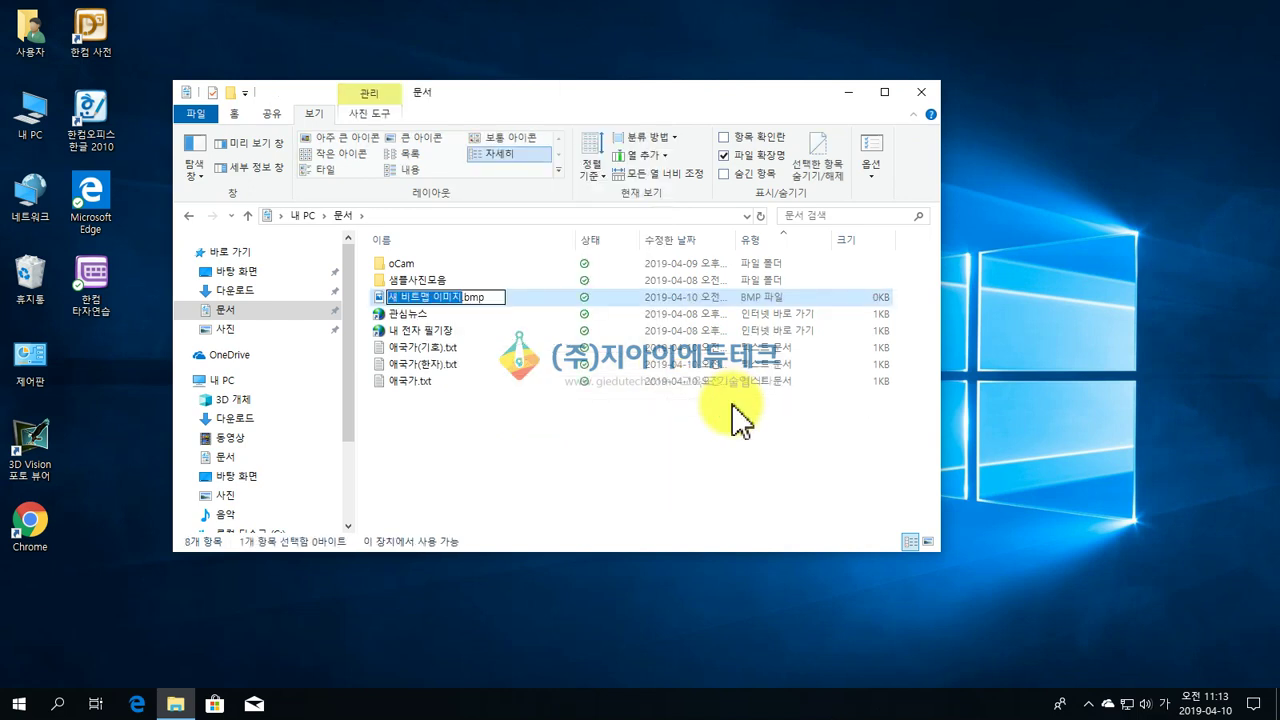
pyautogui.write('지리산')
pyautogui.click(733, 415)
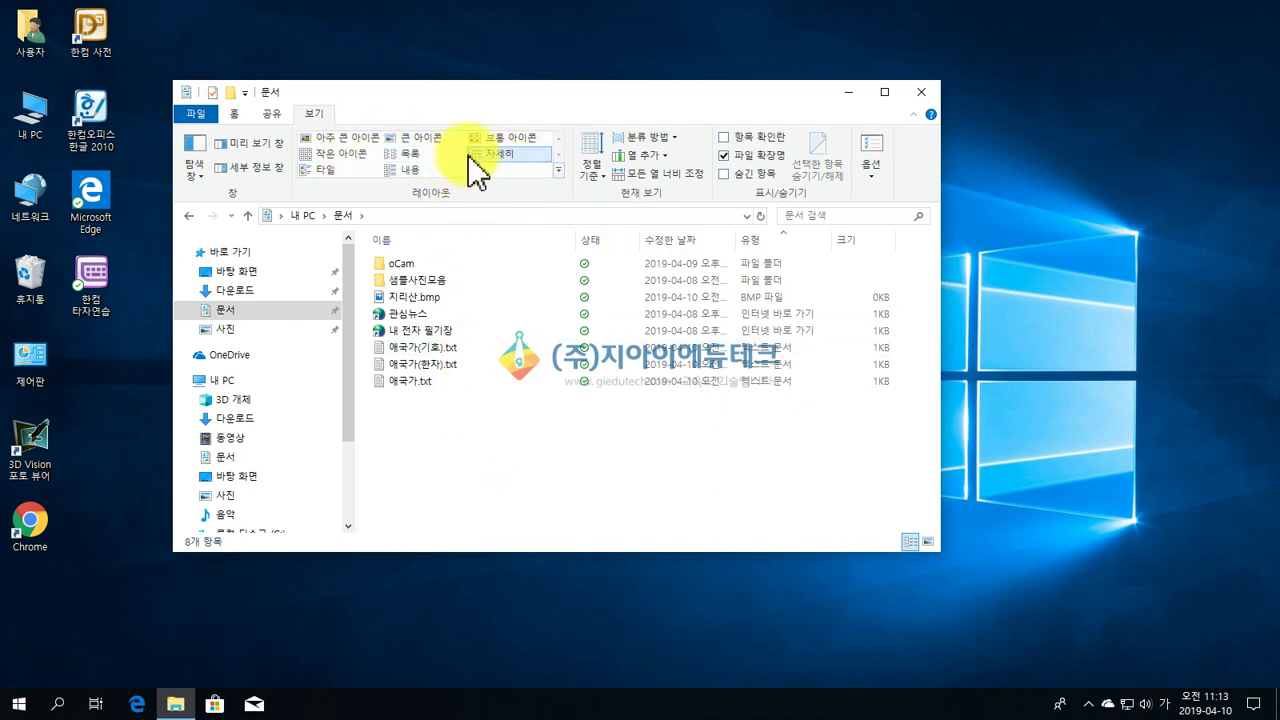
# - Switch the Documents folder to medium icons (보통 아이콘) and create a new bitmap image named 한라산
pyautogui.click(505, 137)
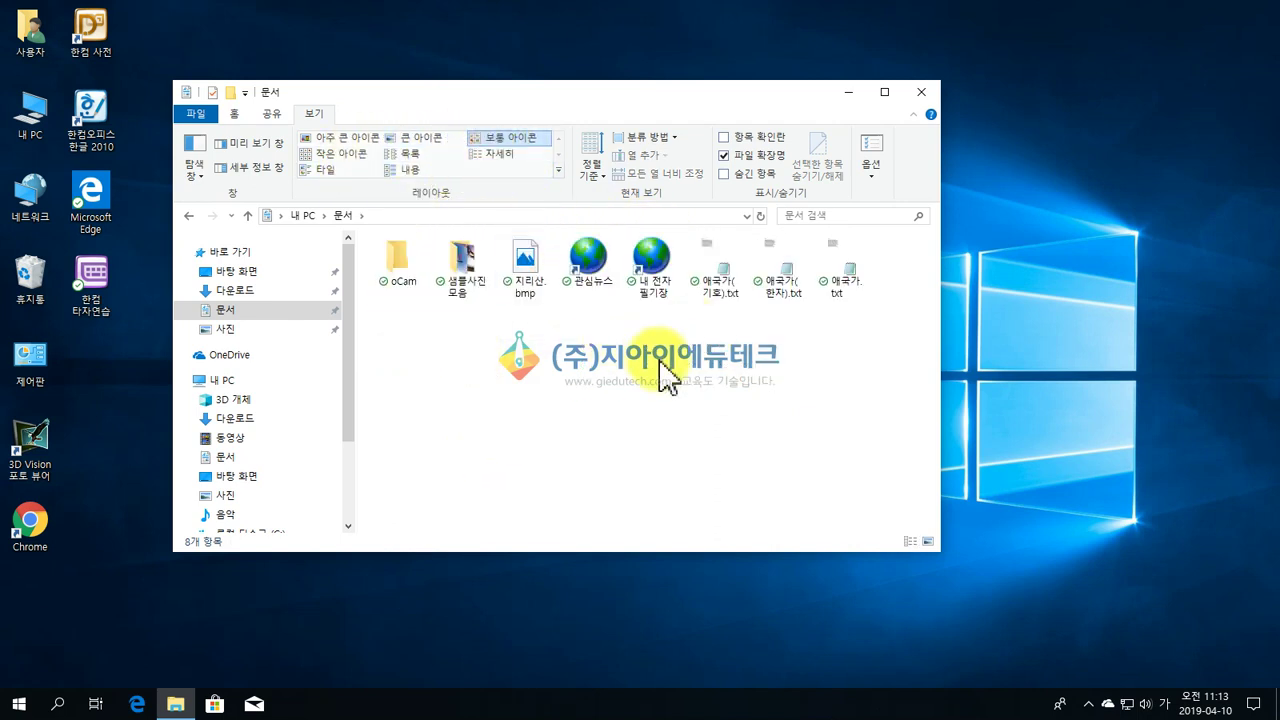
pyautogui.rightClick(532, 319)
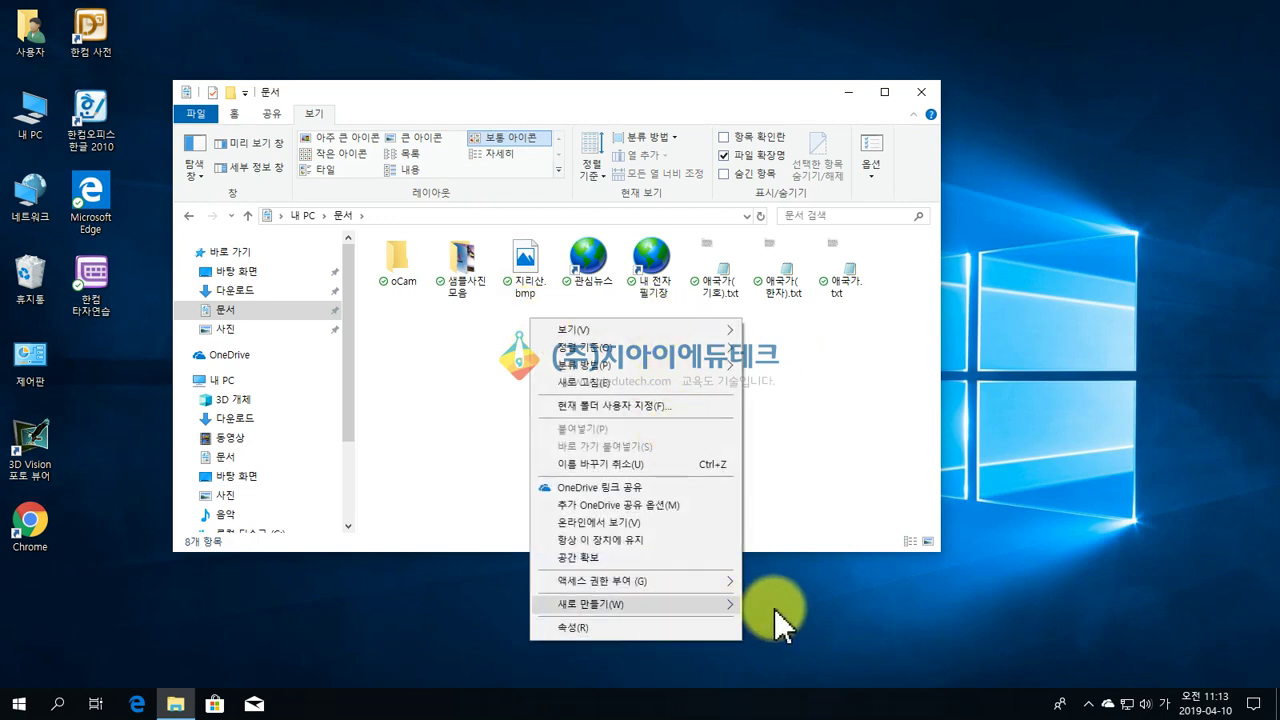
pyautogui.moveTo(806, 608)
pyautogui.click(836, 519)
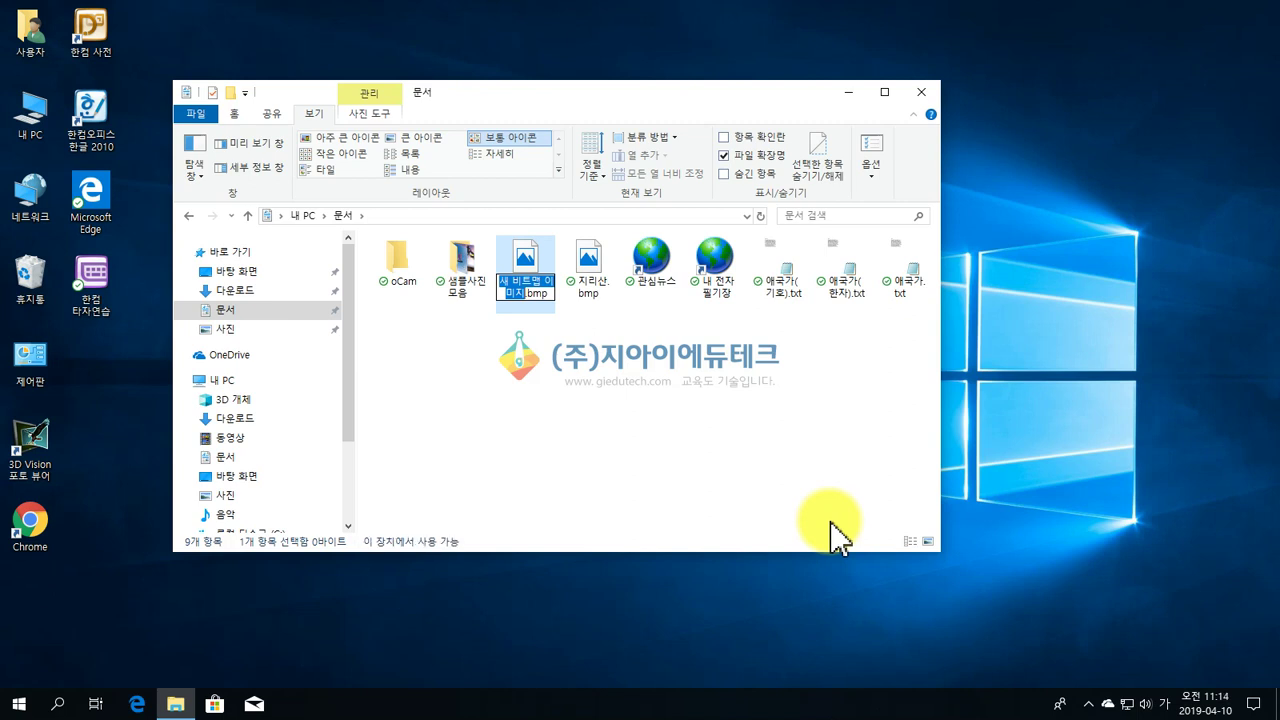
pyautogui.write('한라산')
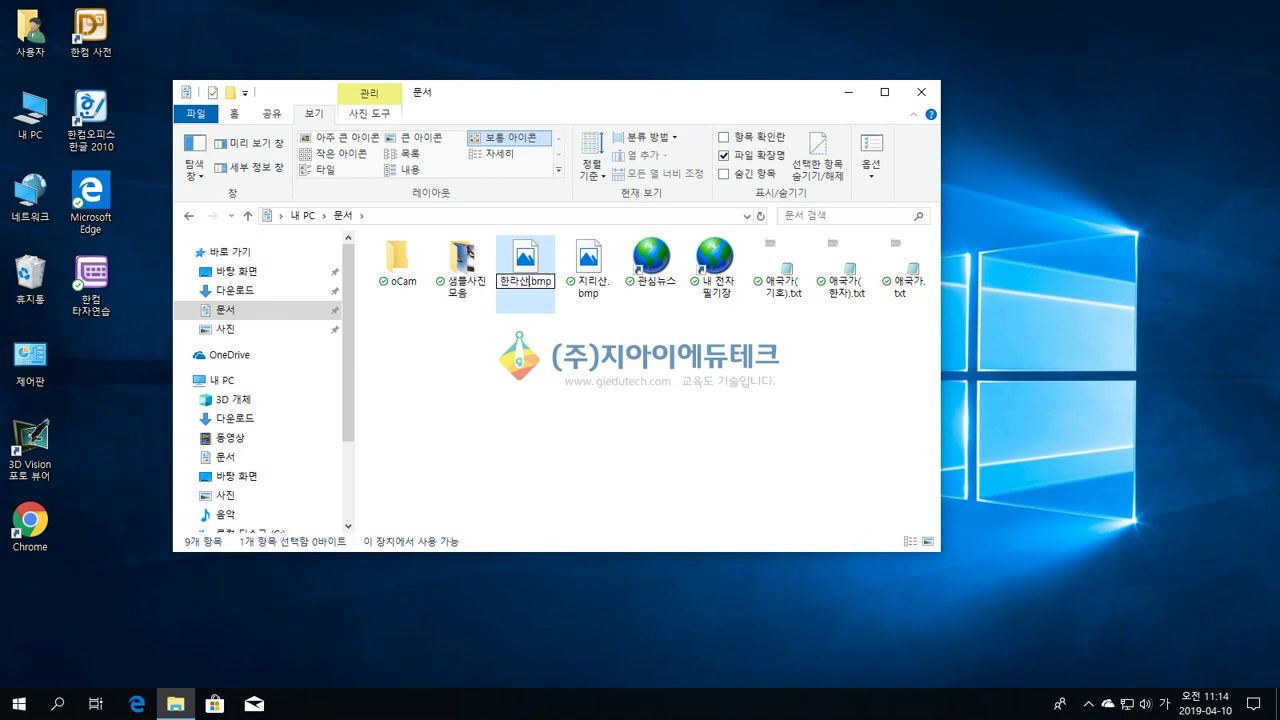
pyautogui.click(694, 500)
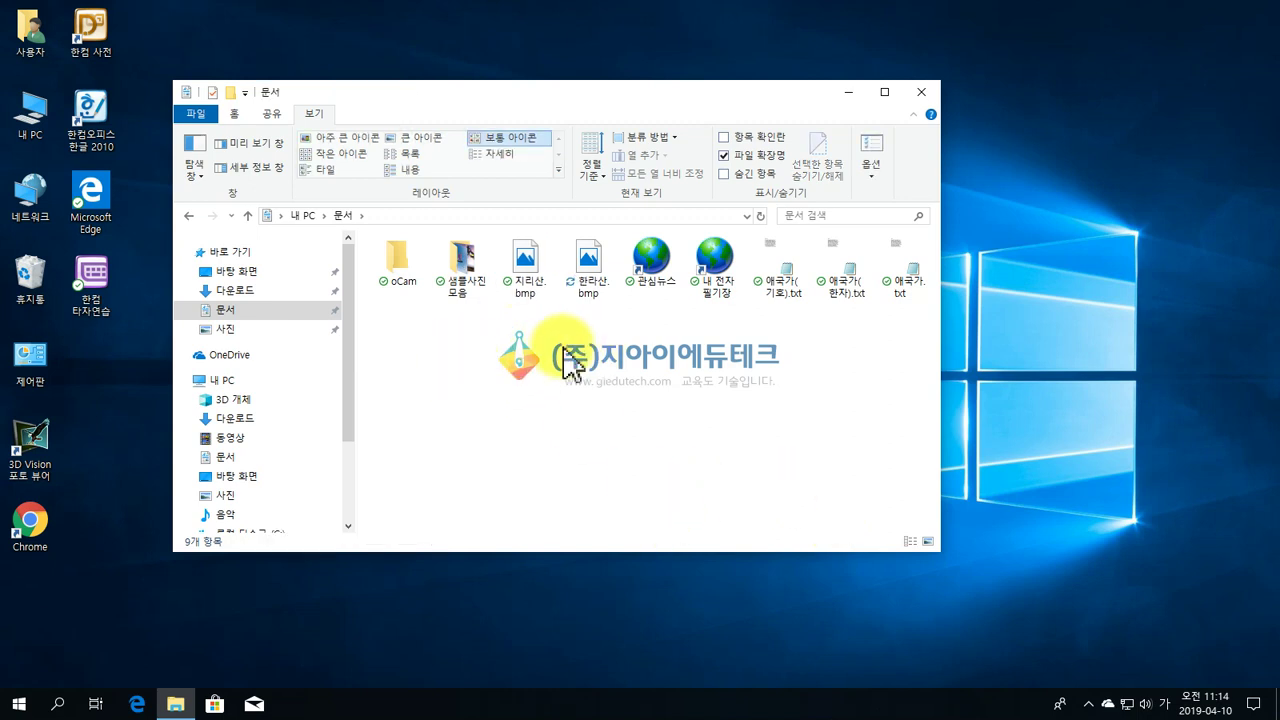
# - Create another bitmap image in the Documents folder and name it 백두산
pyautogui.rightClick(517, 322)
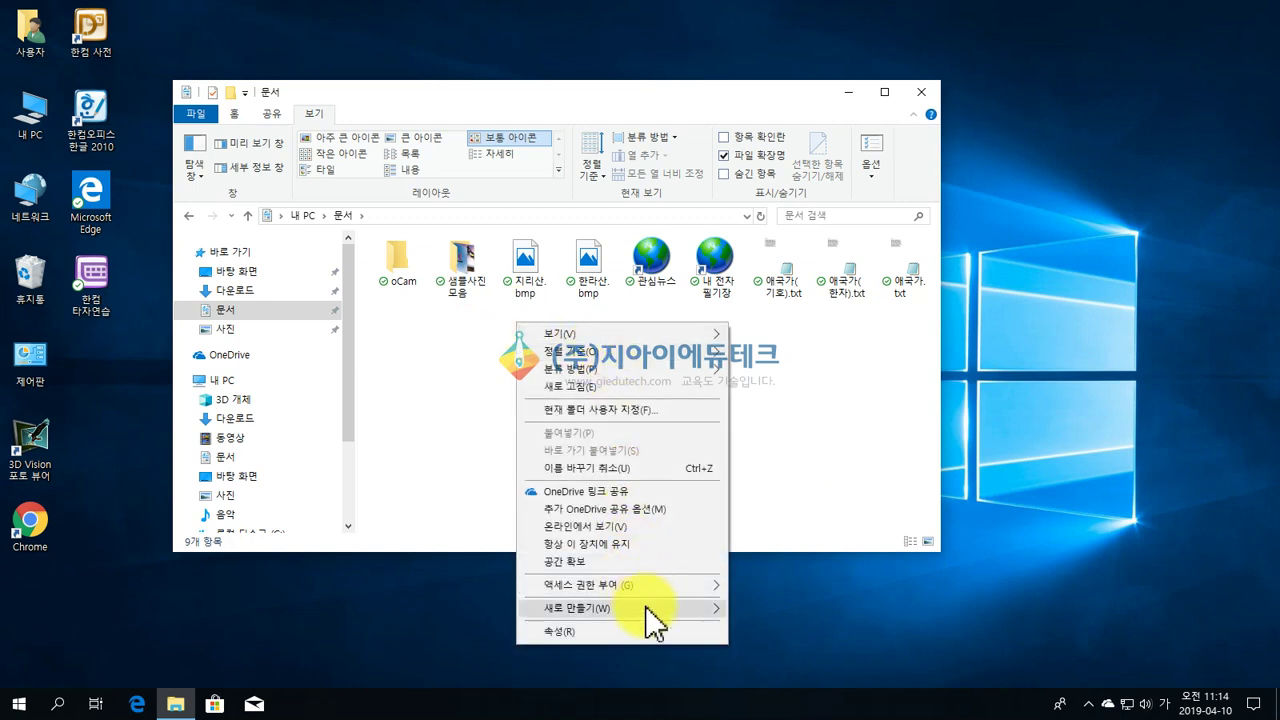
pyautogui.moveTo(646, 607)
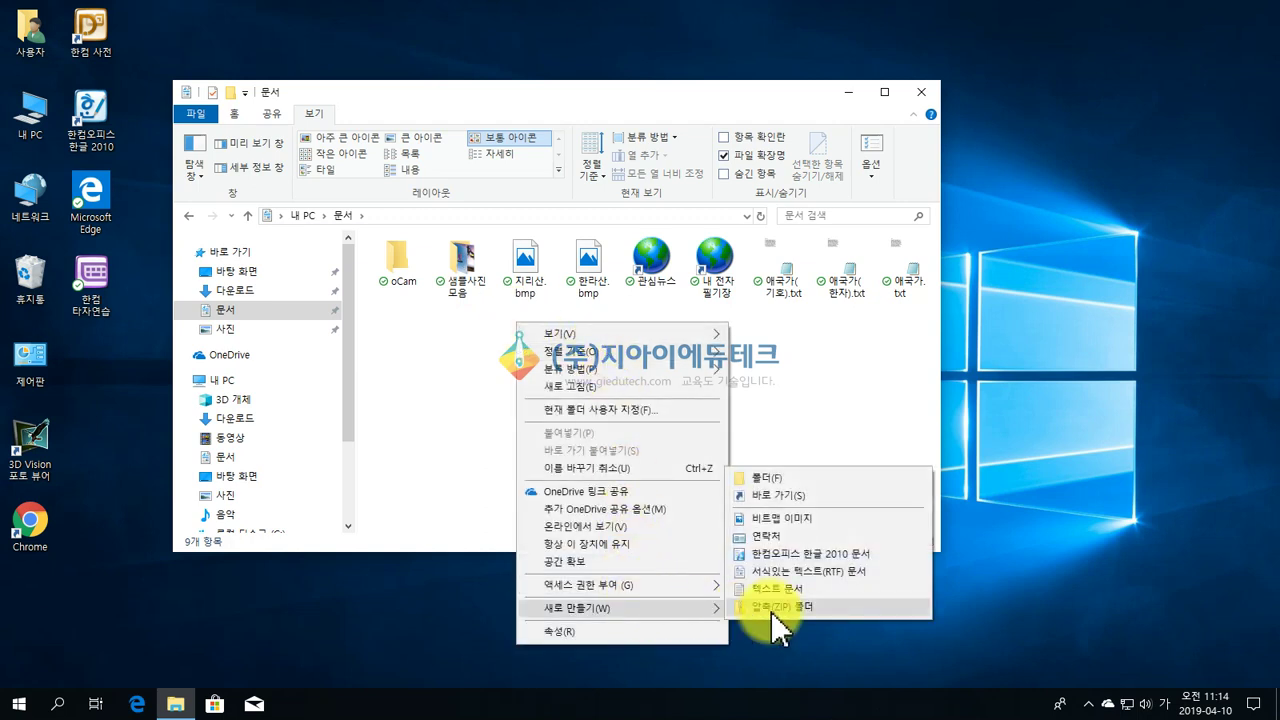
pyautogui.click(795, 523)
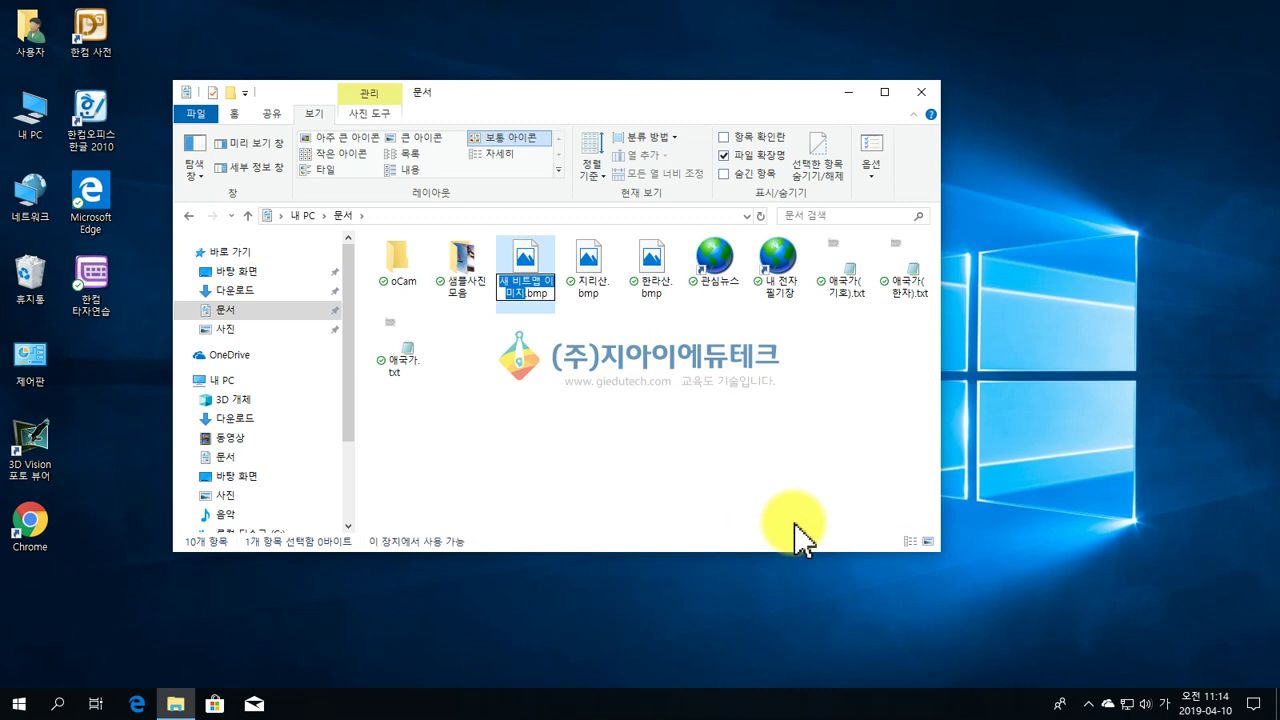
pyautogui.write('백두산')
pyautogui.press('Return')
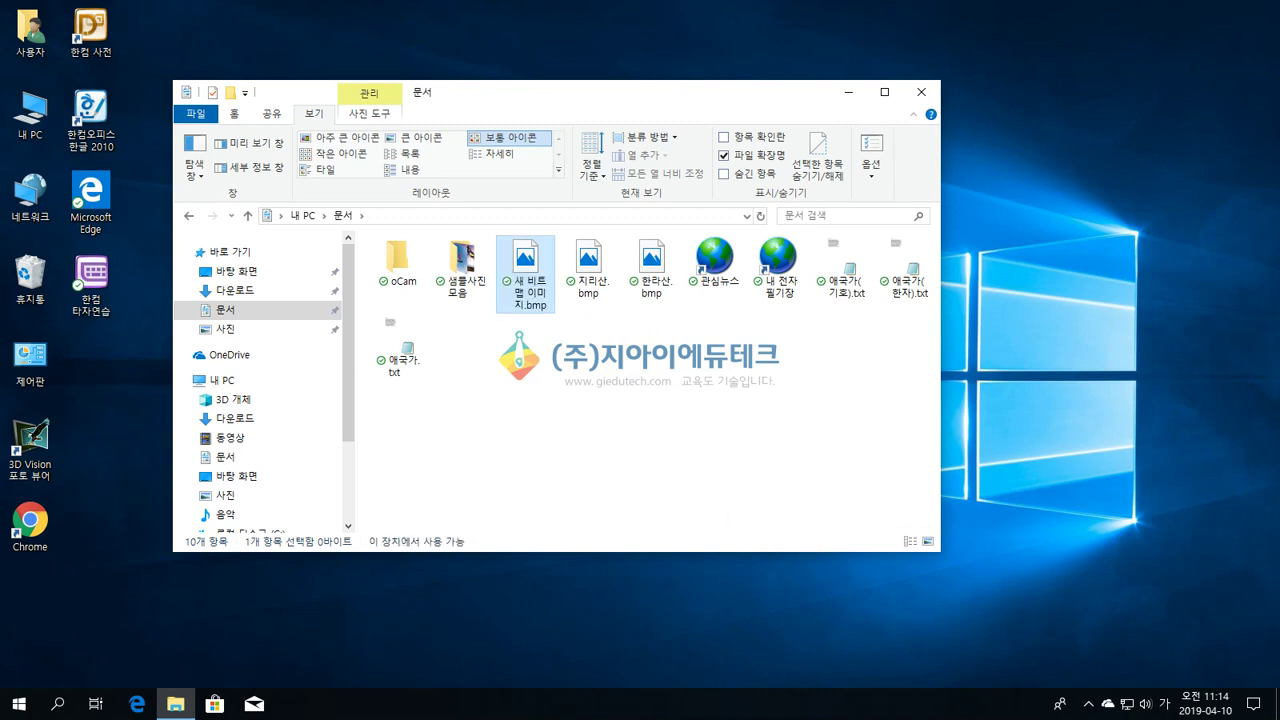
# - Add a new bitmap image named 설악산 to the Documents folder
pyautogui.rightClick(550, 348)
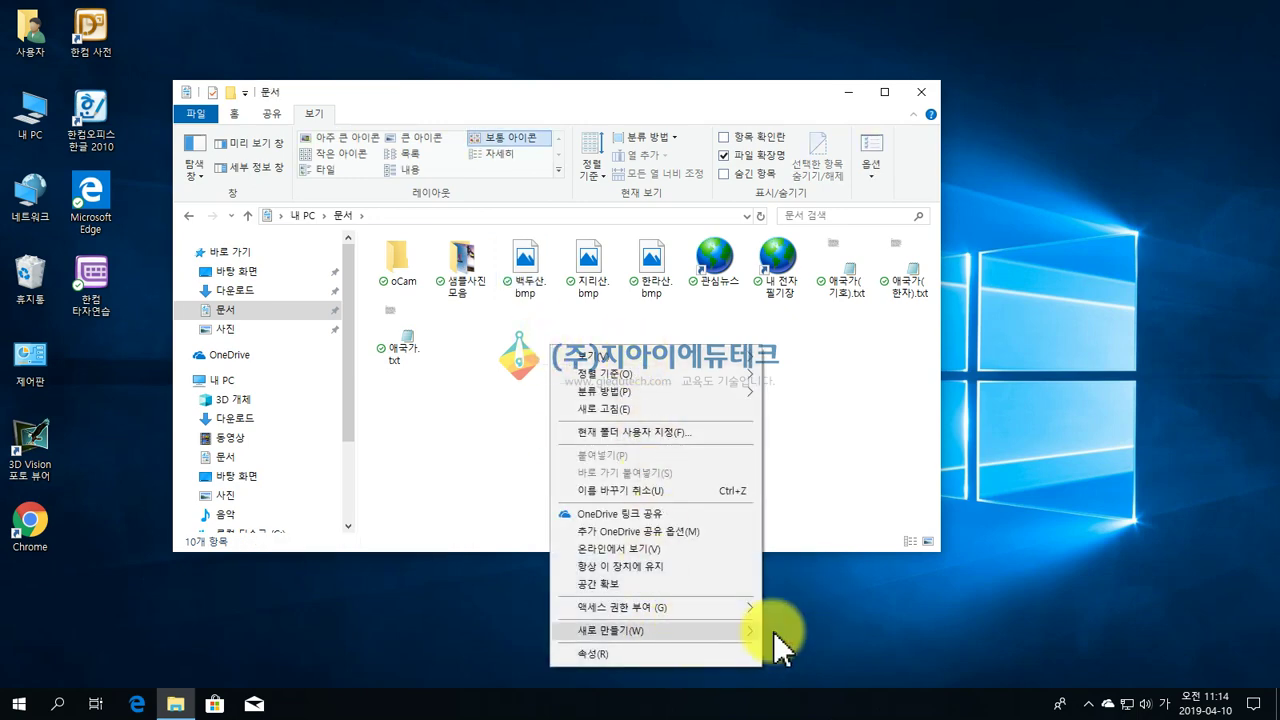
pyautogui.moveTo(779, 640)
pyautogui.click(811, 539)
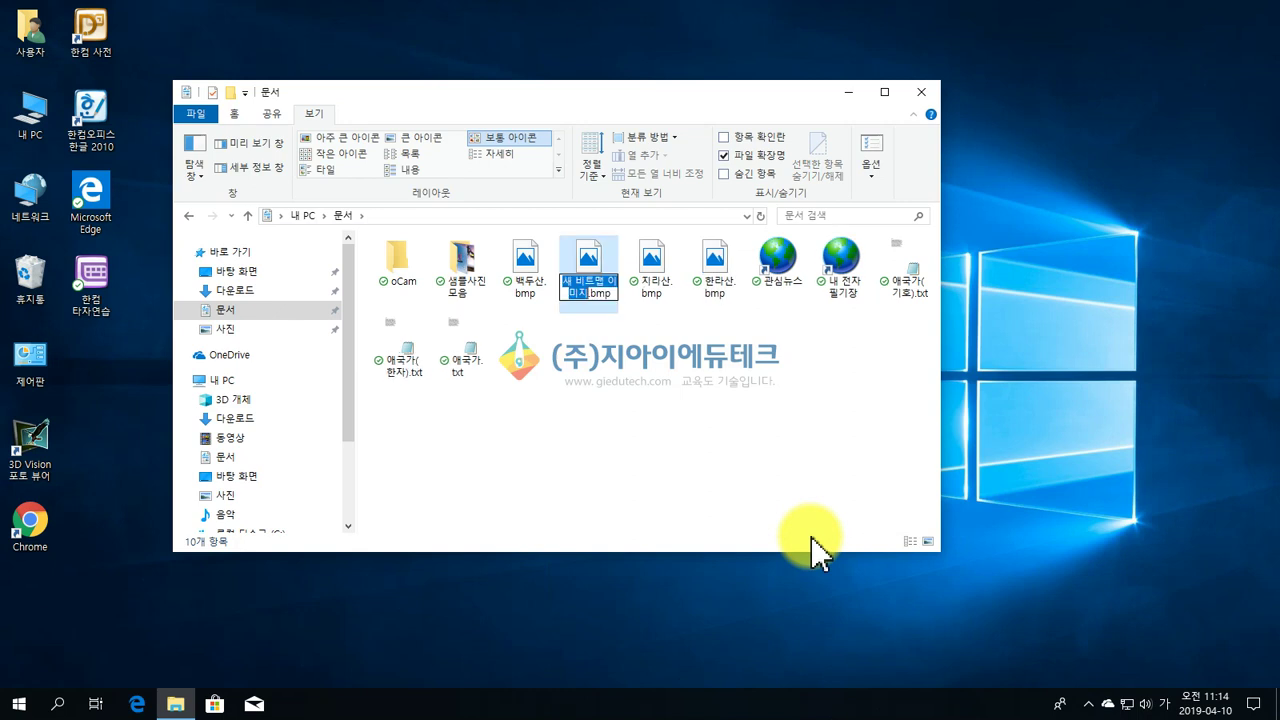
pyautogui.write('설악산')
pyautogui.click(811, 537)
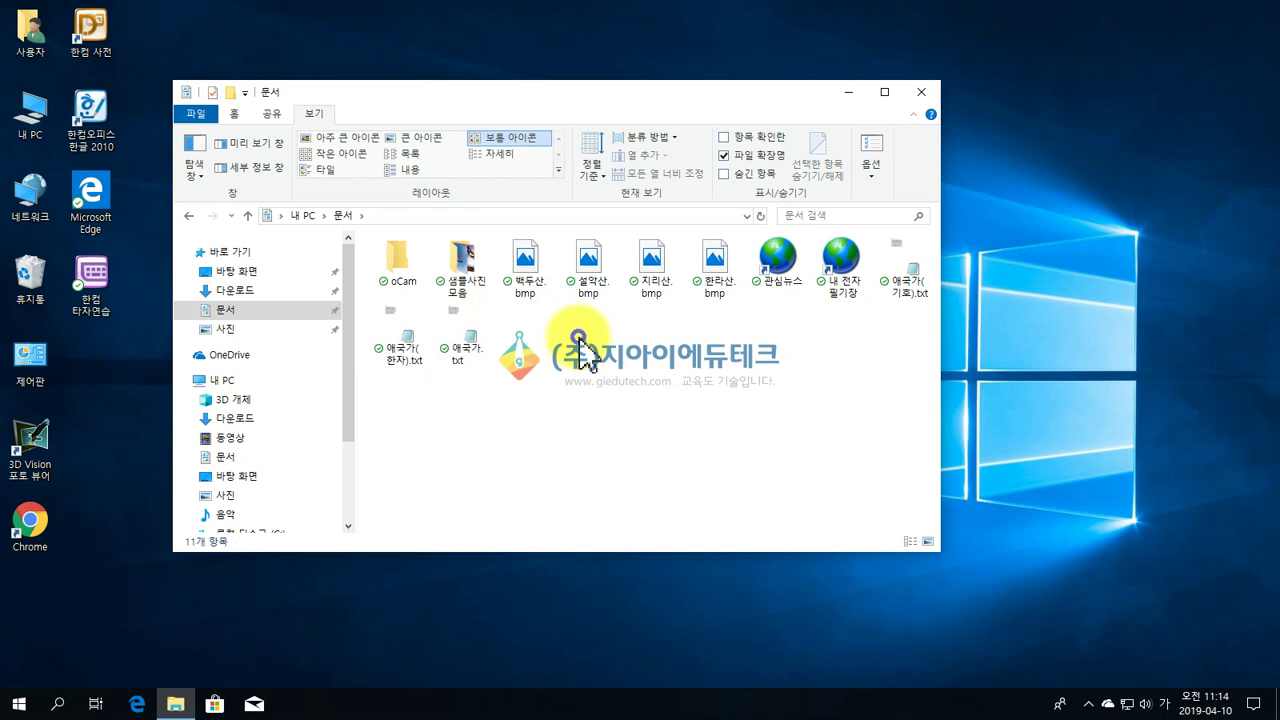
# - Add a new bitmap image named 감악산 to the Documents folder
pyautogui.rightClick(580, 342)
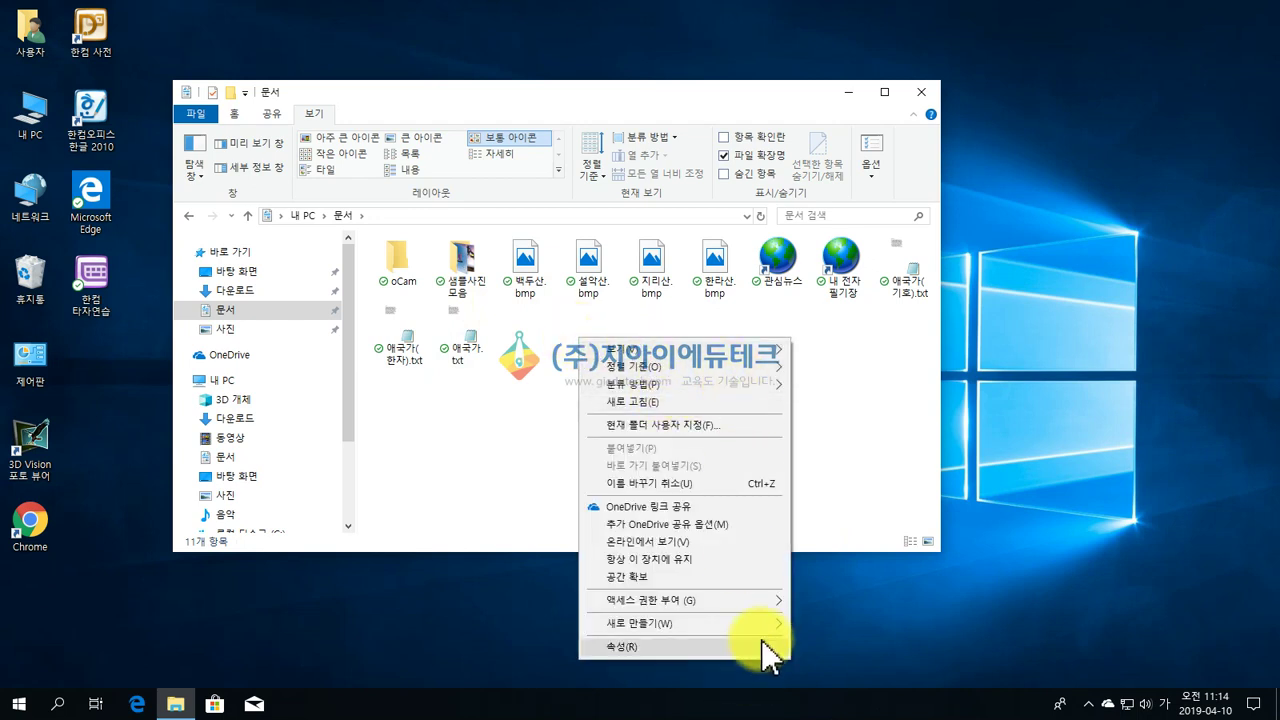
pyautogui.moveTo(768, 628)
pyautogui.click(845, 538)
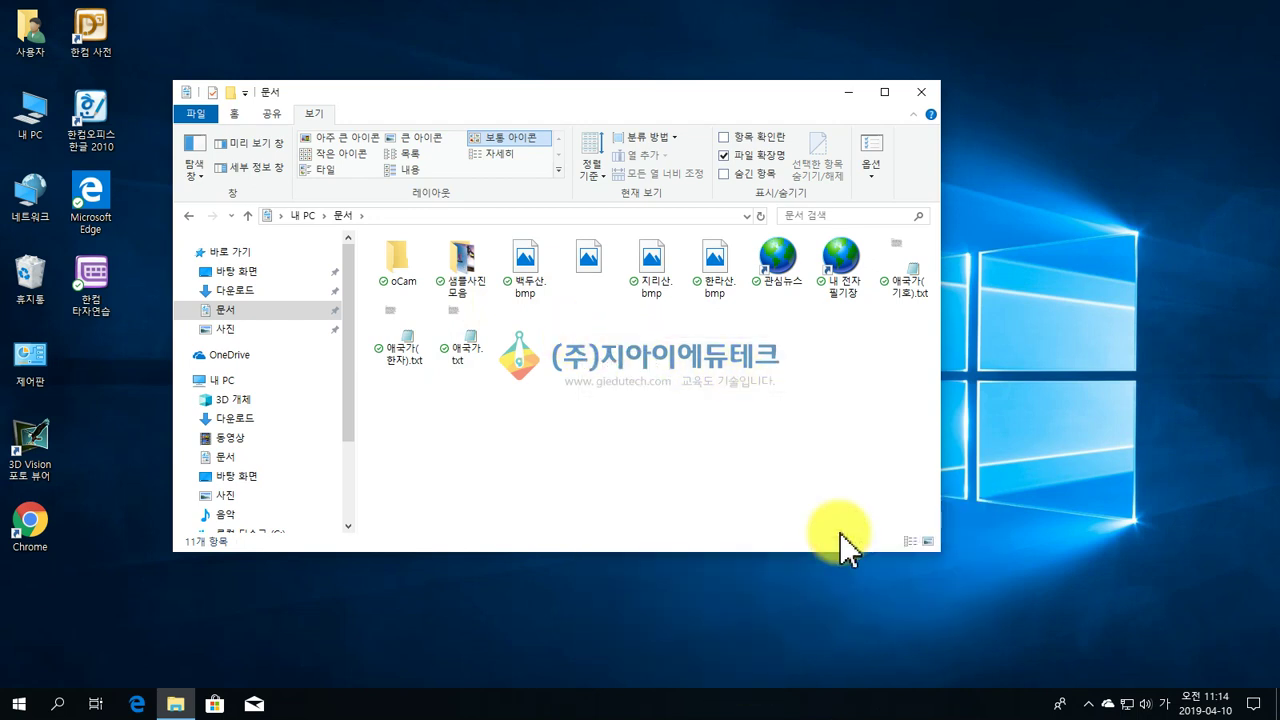
pyautogui.write('감악산')
pyautogui.press('Return')
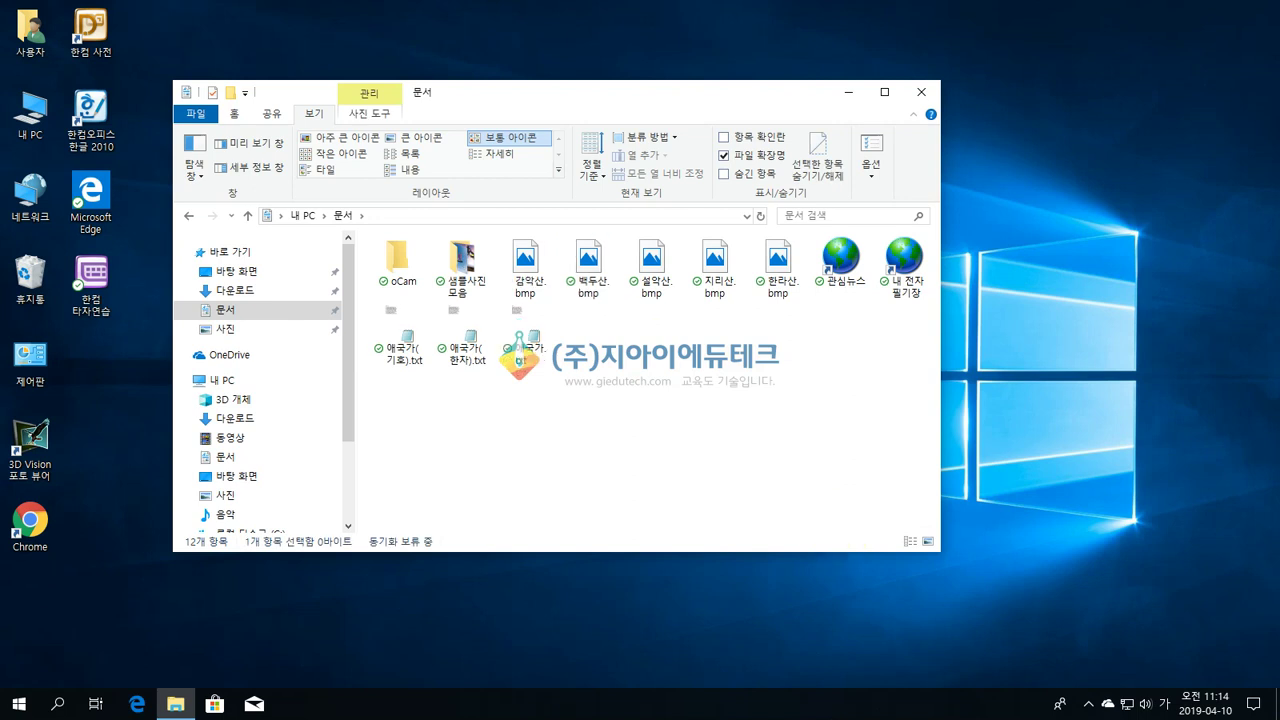
pyautogui.click(841, 532)
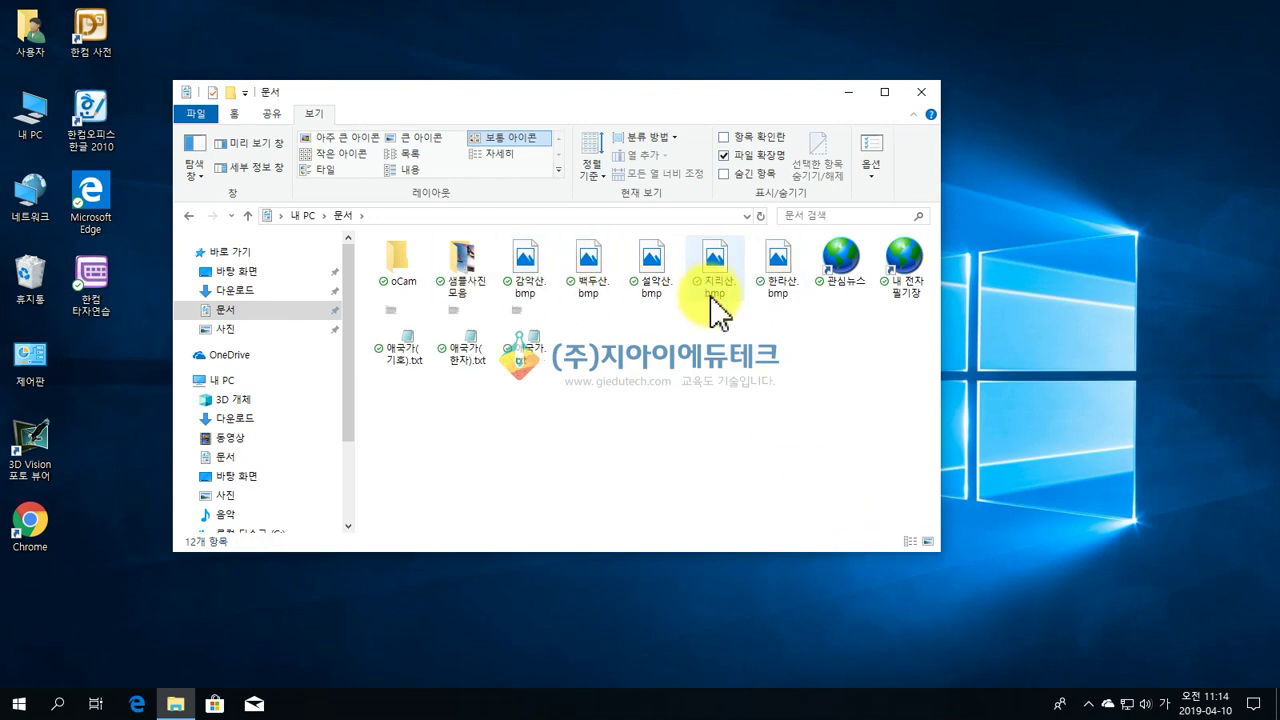
# - Sort the items in the Documents folder by name (이름)
pyautogui.rightClick(637, 346)
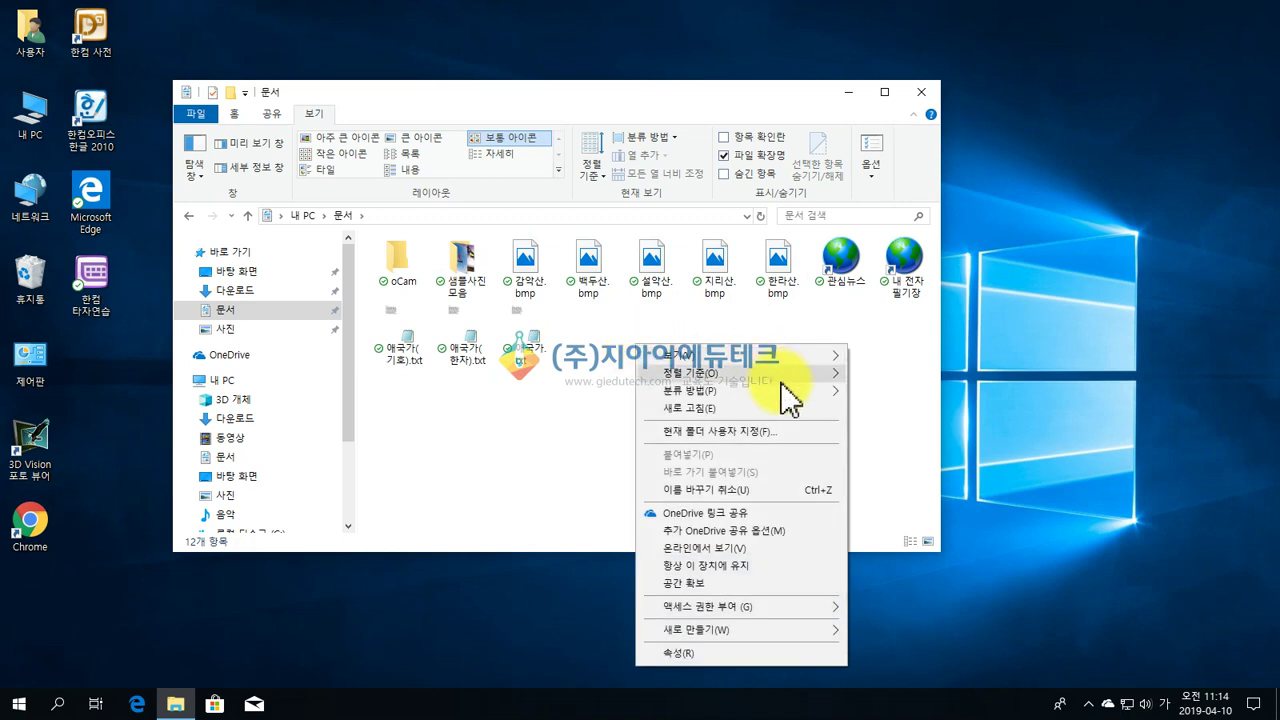
pyautogui.moveTo(781, 384)
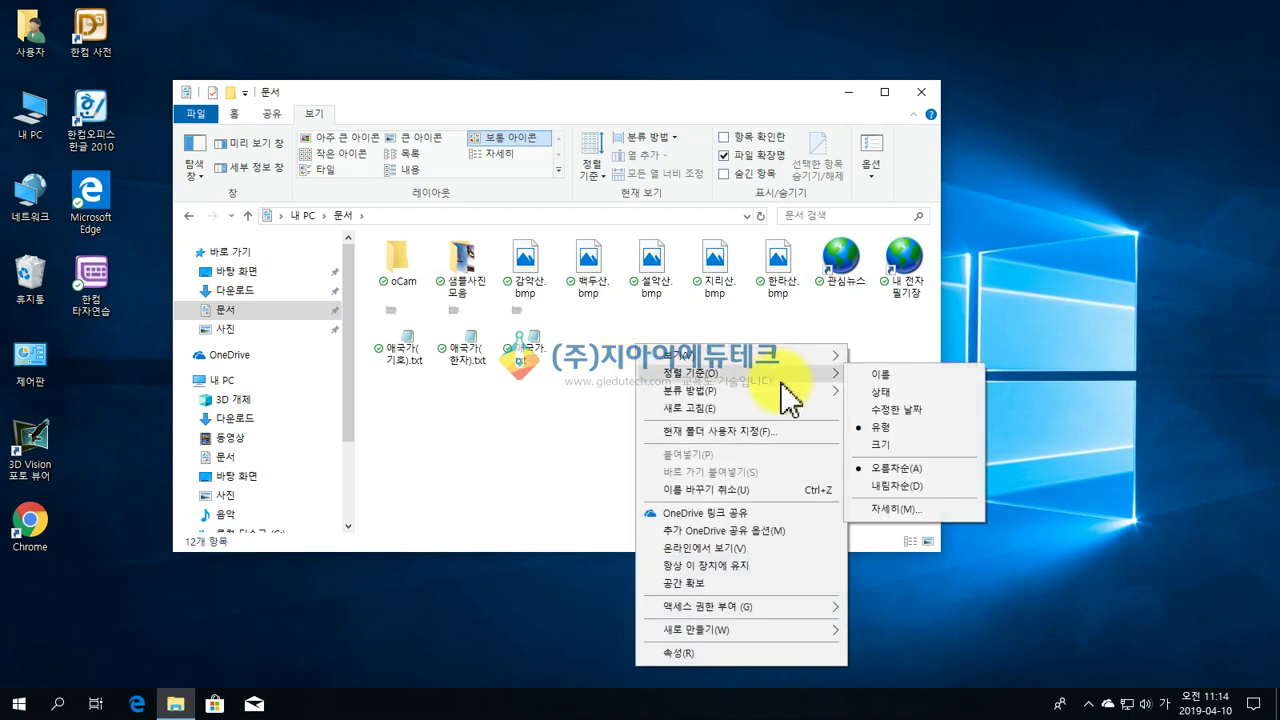
pyautogui.click(880, 375)
# - Create a new bitmap image in the name-sorted Documents folder and name it 인왕산
pyautogui.rightClick(618, 338)
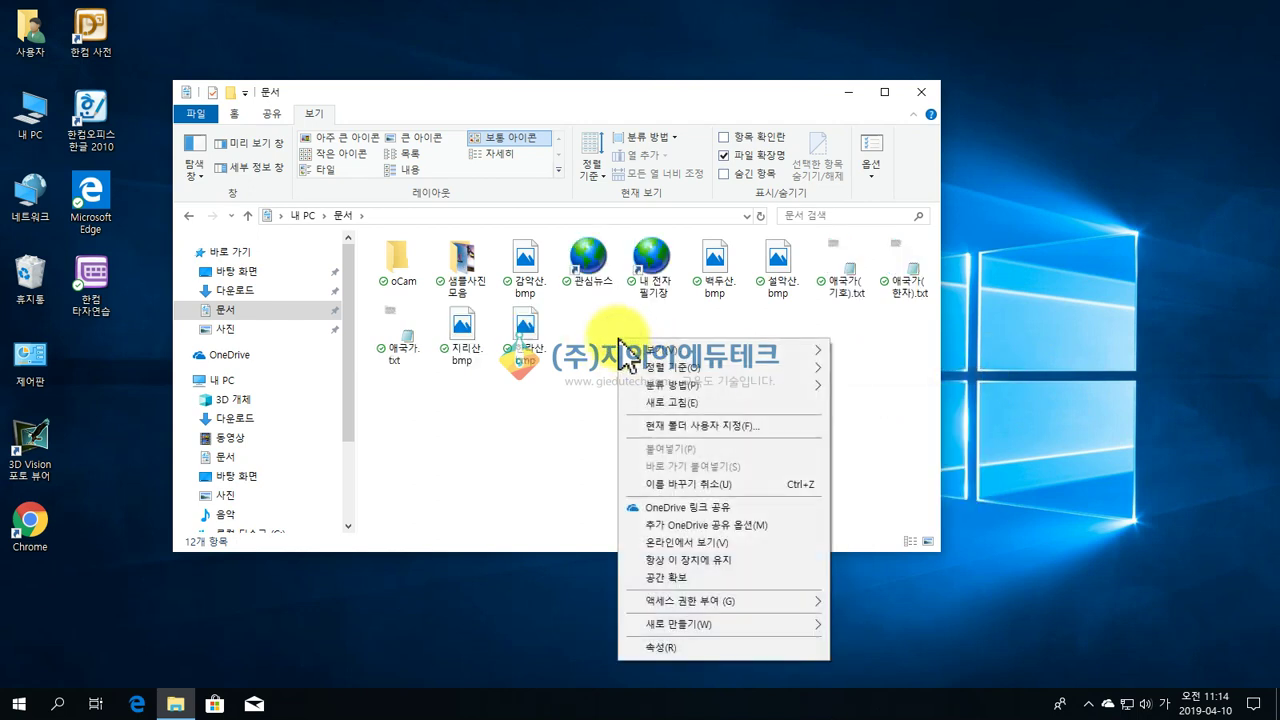
pyautogui.click(793, 627)
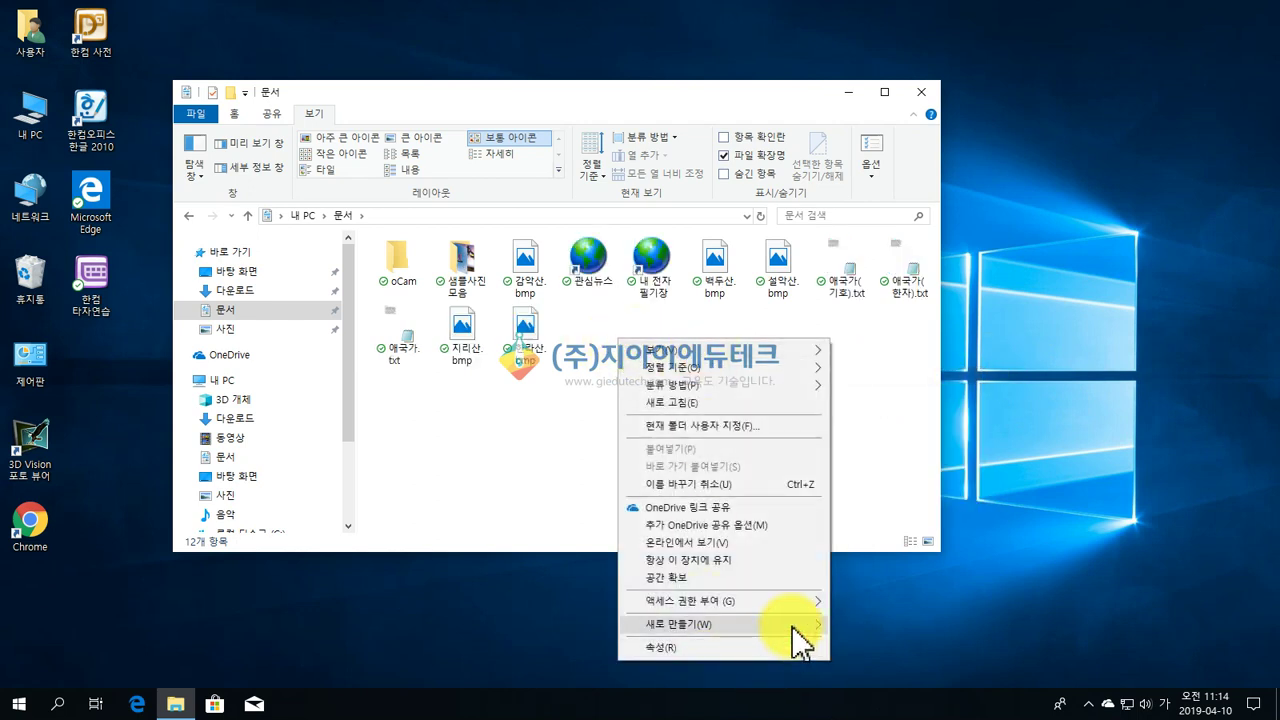
pyautogui.click(855, 545)
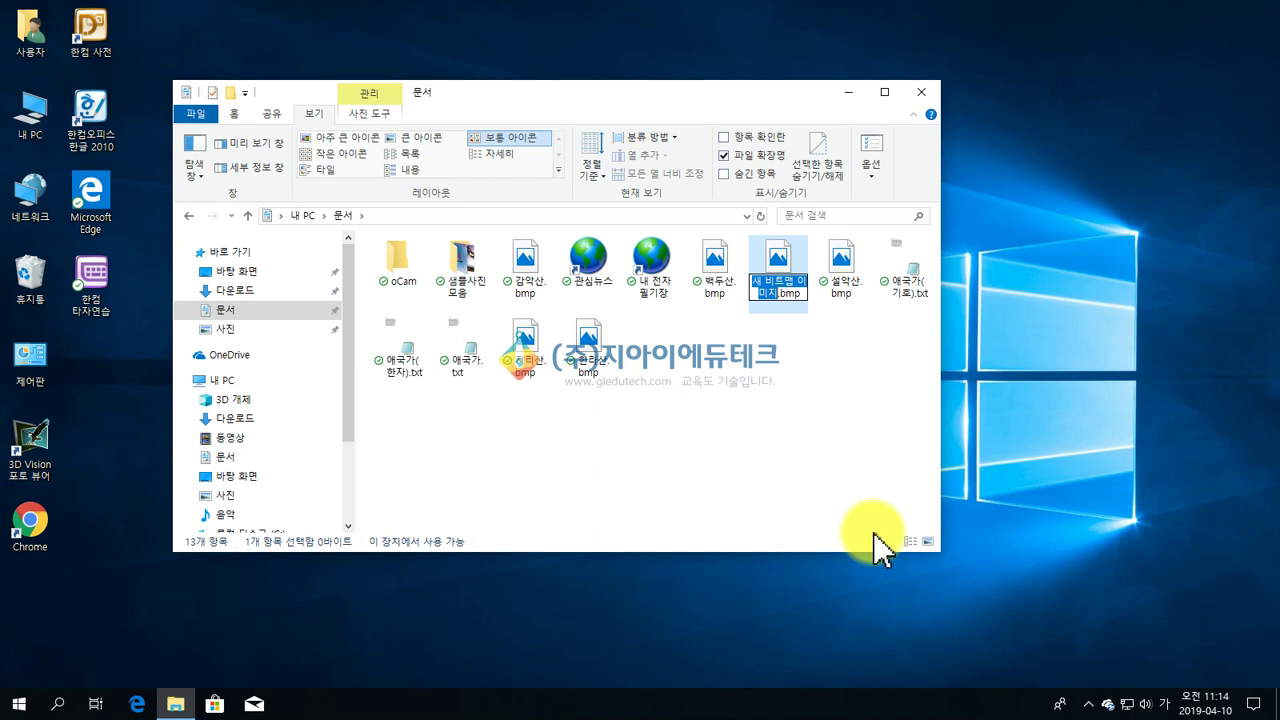
pyautogui.write('ㅇ왕')
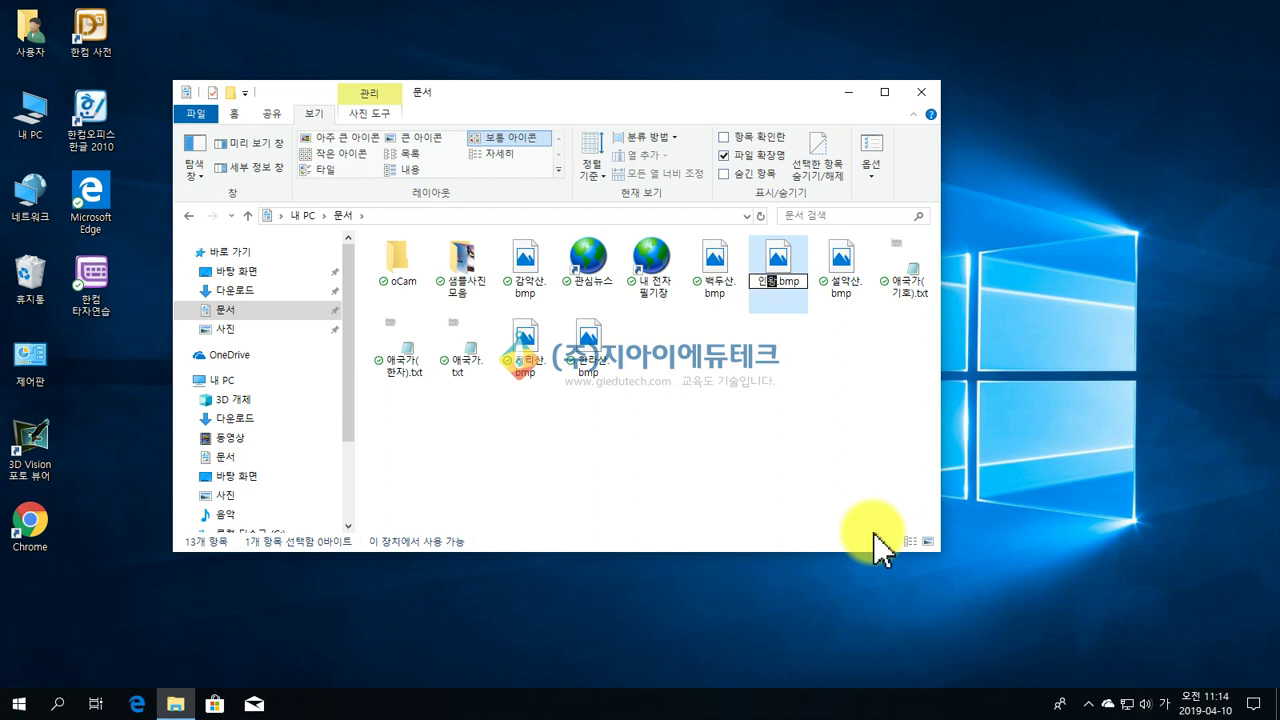
pyautogui.write('산')
pyautogui.click(873, 532)
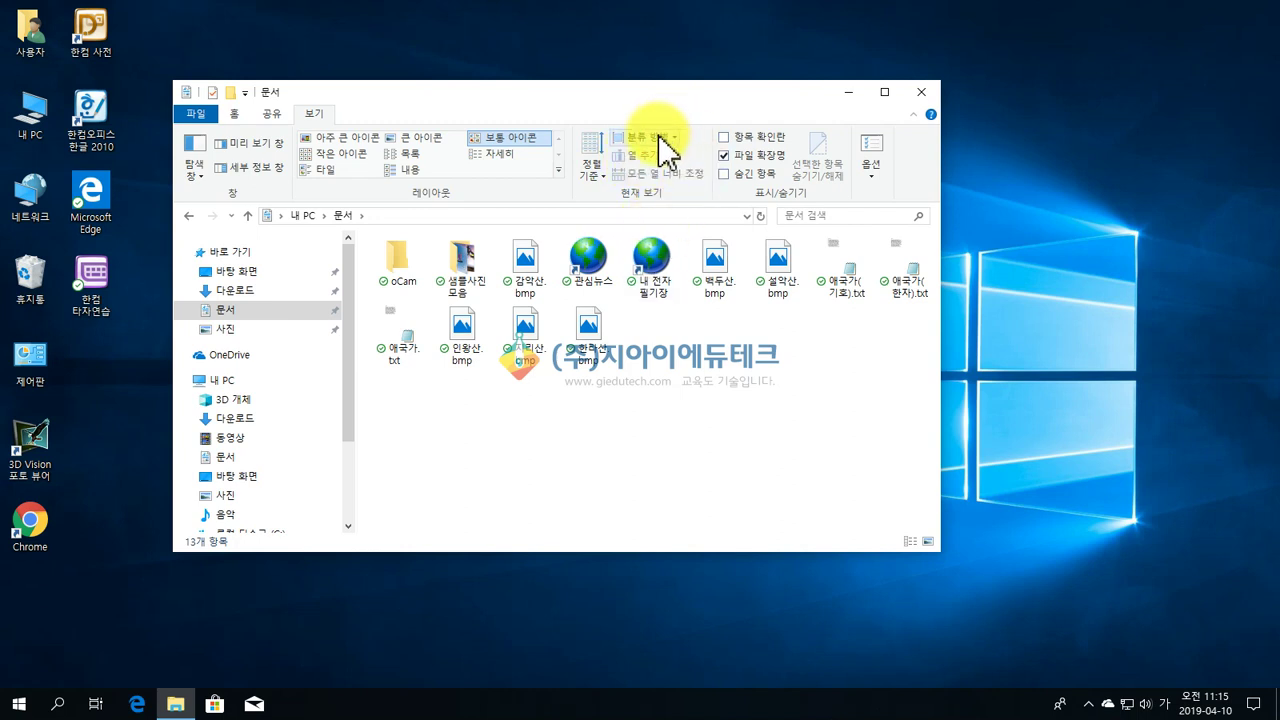
# - Look through the grouping (분류 방법) and sorting (정렬 기준) options available for the Documents folder
pyautogui.click(660, 140)
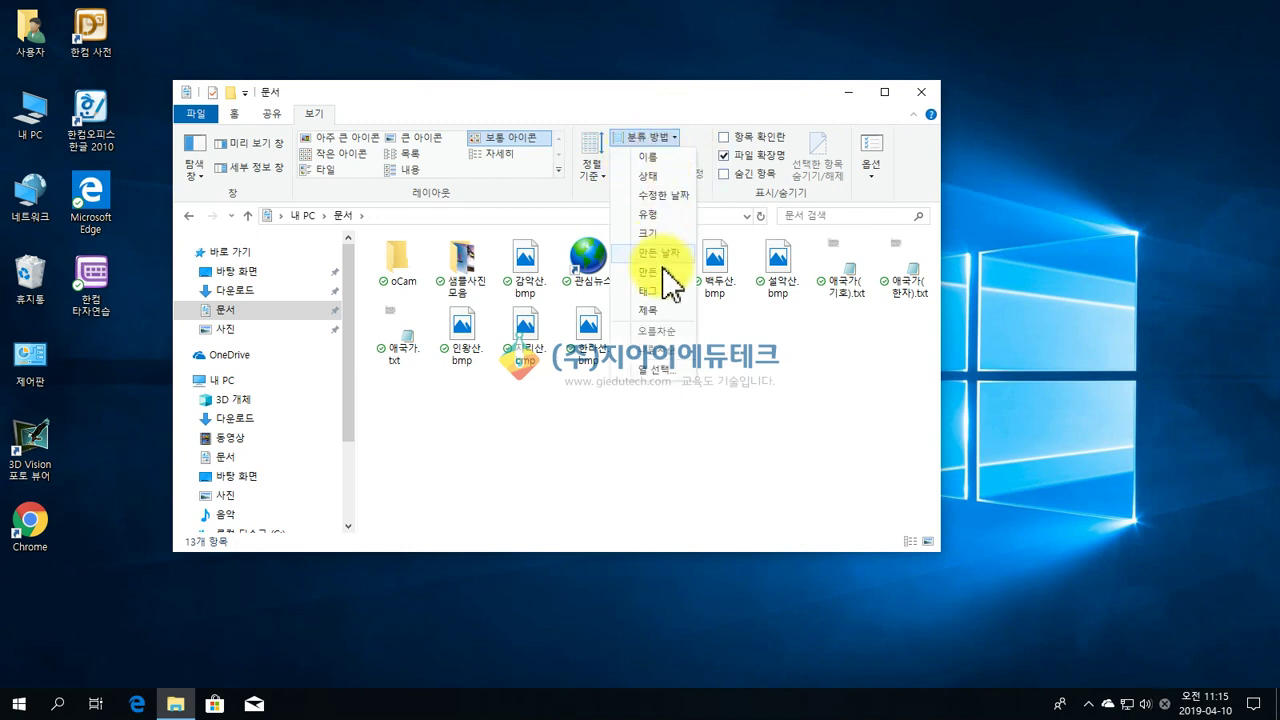
pyautogui.click(598, 176)
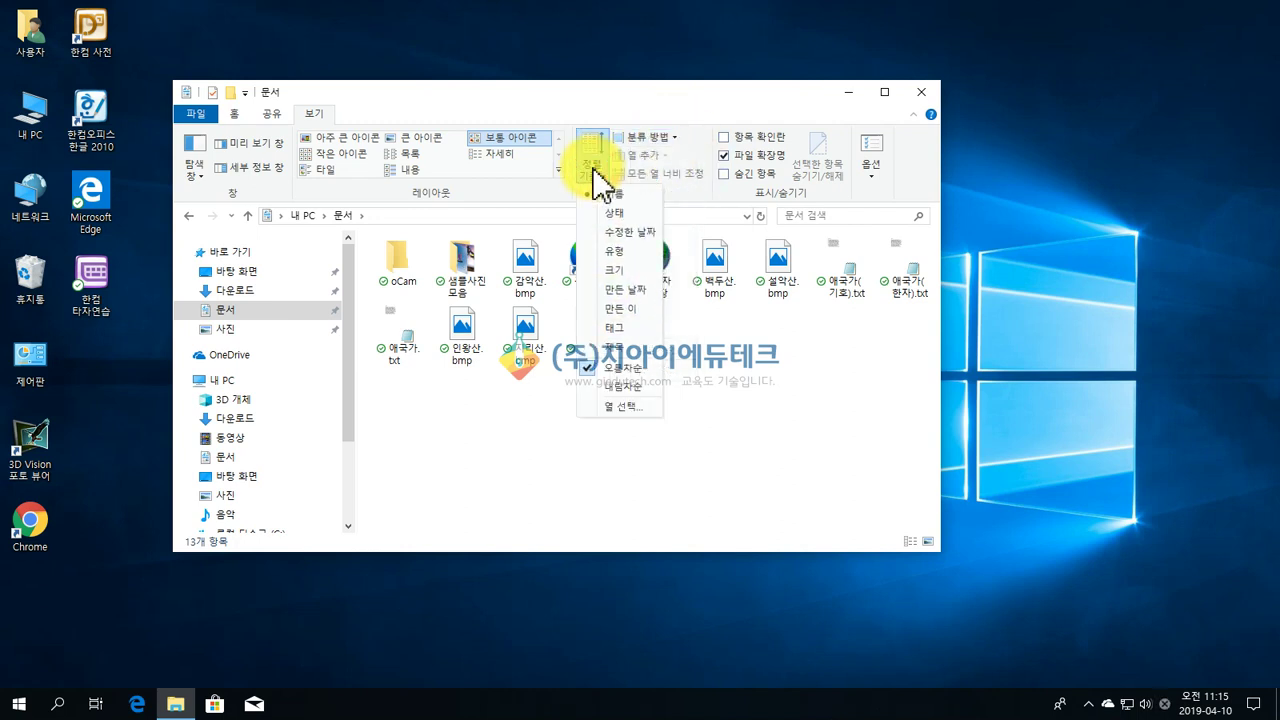
pyautogui.click(614, 370)
pyautogui.rightClick(664, 358)
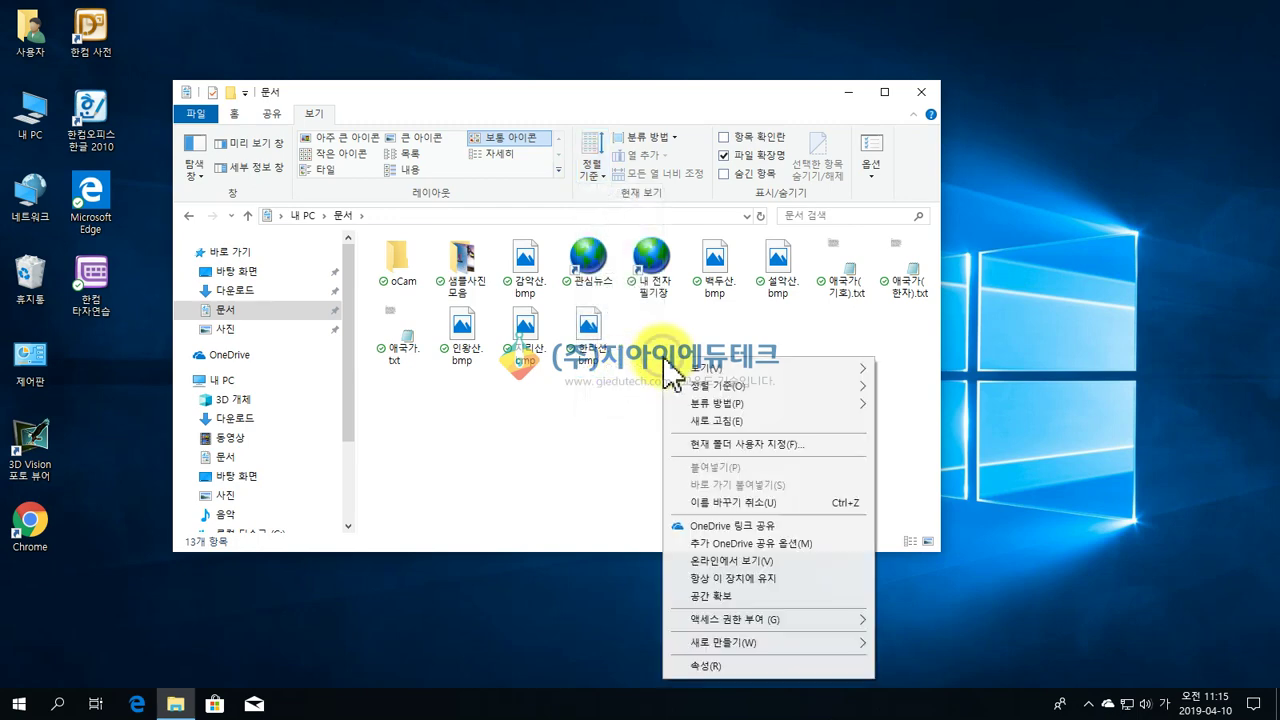
pyautogui.click(761, 391)
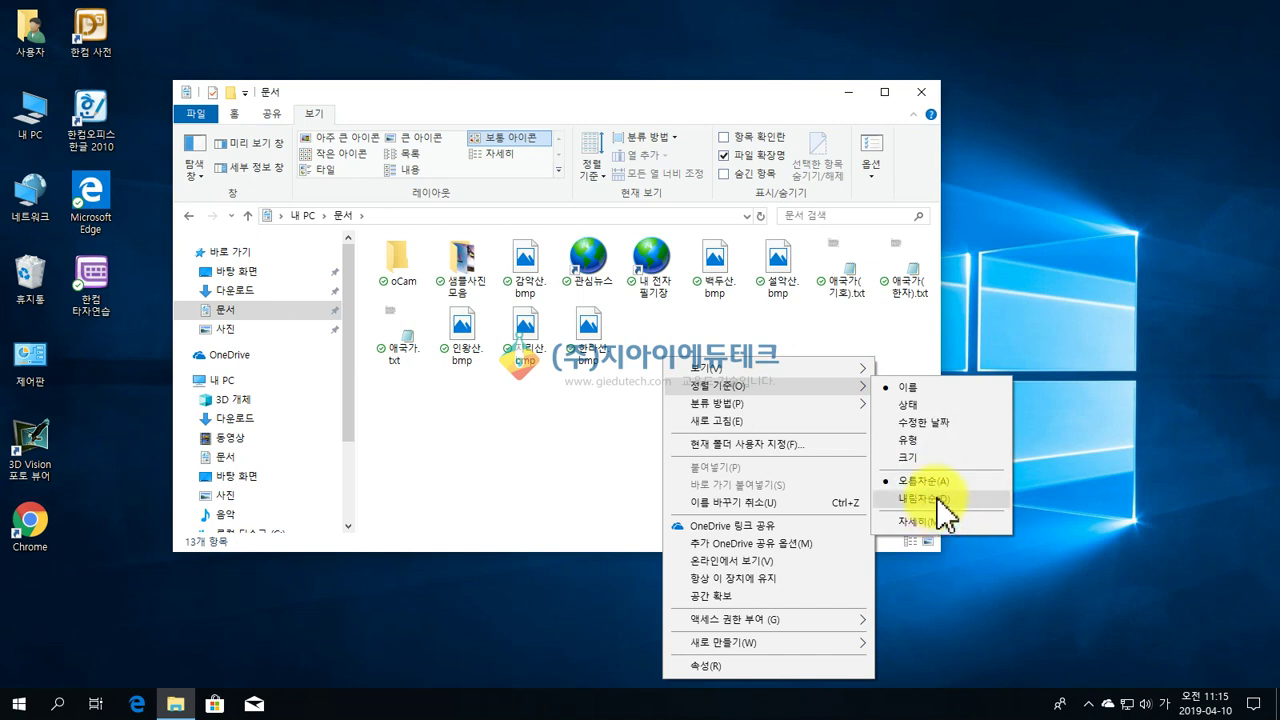
pyautogui.click(615, 445)
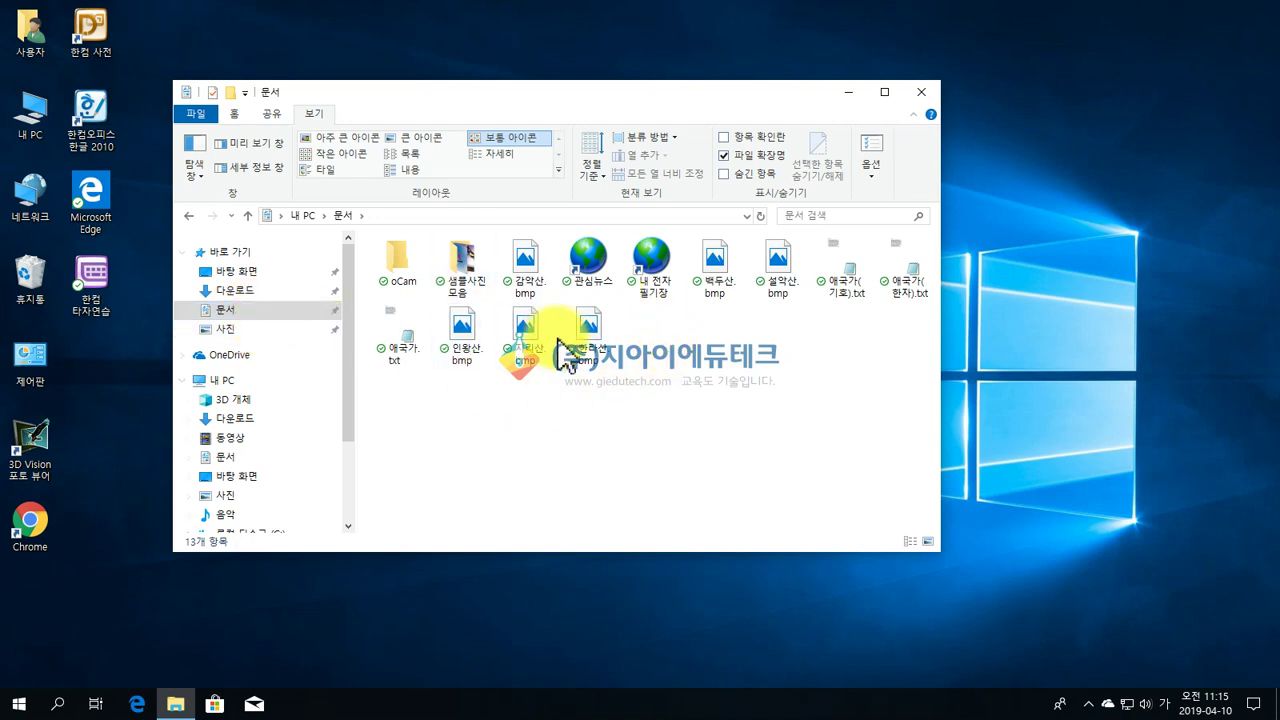
# - Show the Documents folder in the Details (자세히) layout and sort its items by type (유형)
pyautogui.click(223, 329)
pyautogui.click(226, 312)
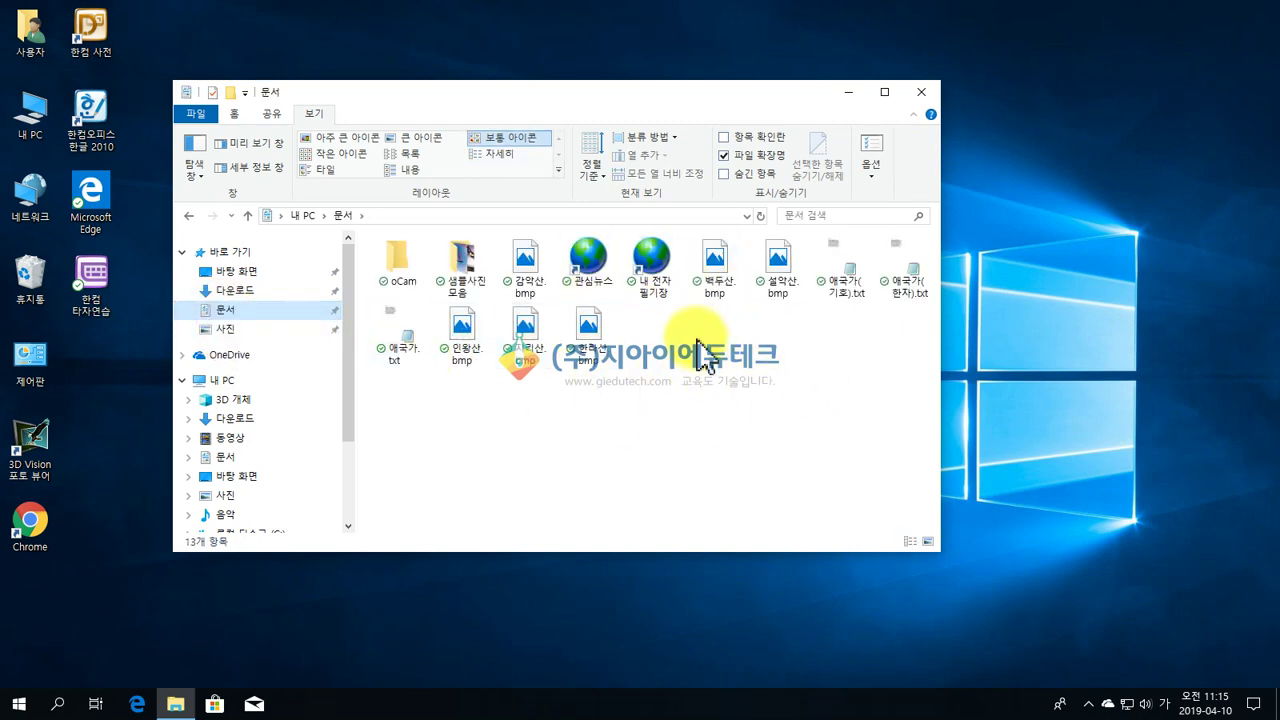
pyautogui.click(499, 155)
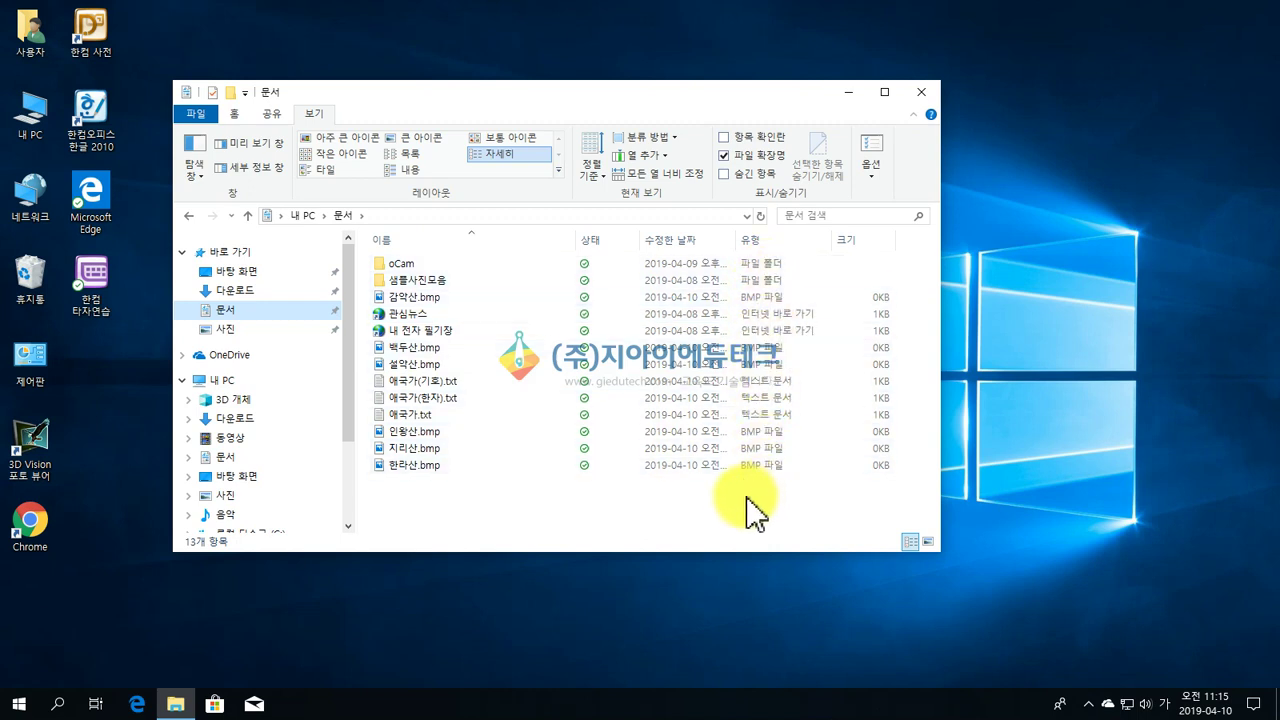
pyautogui.click(762, 240)
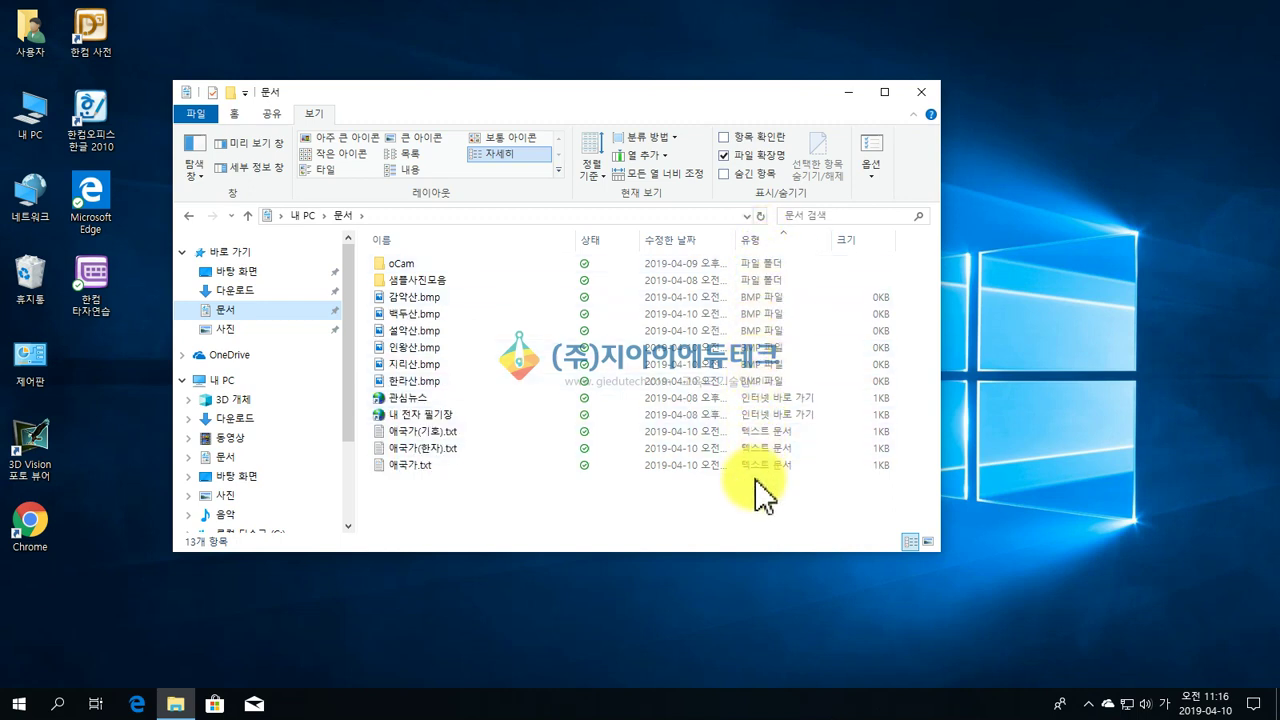
# - Reverse the type (유형) sort order of the Documents folder, select all the BMP files together, and clear the selection
pyautogui.click(781, 246)
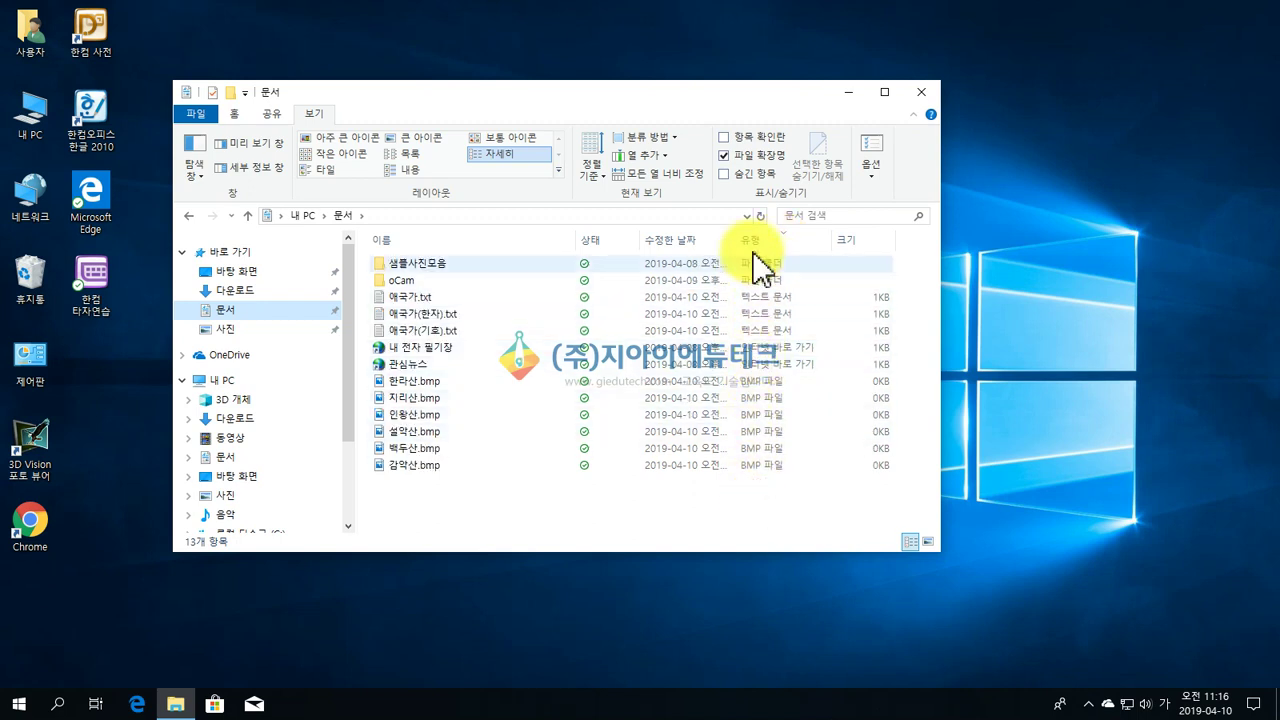
pyautogui.click(440, 382)
pyautogui.keyDown('shift'); pyautogui.click(418, 464); pyautogui.keyUp('shift')
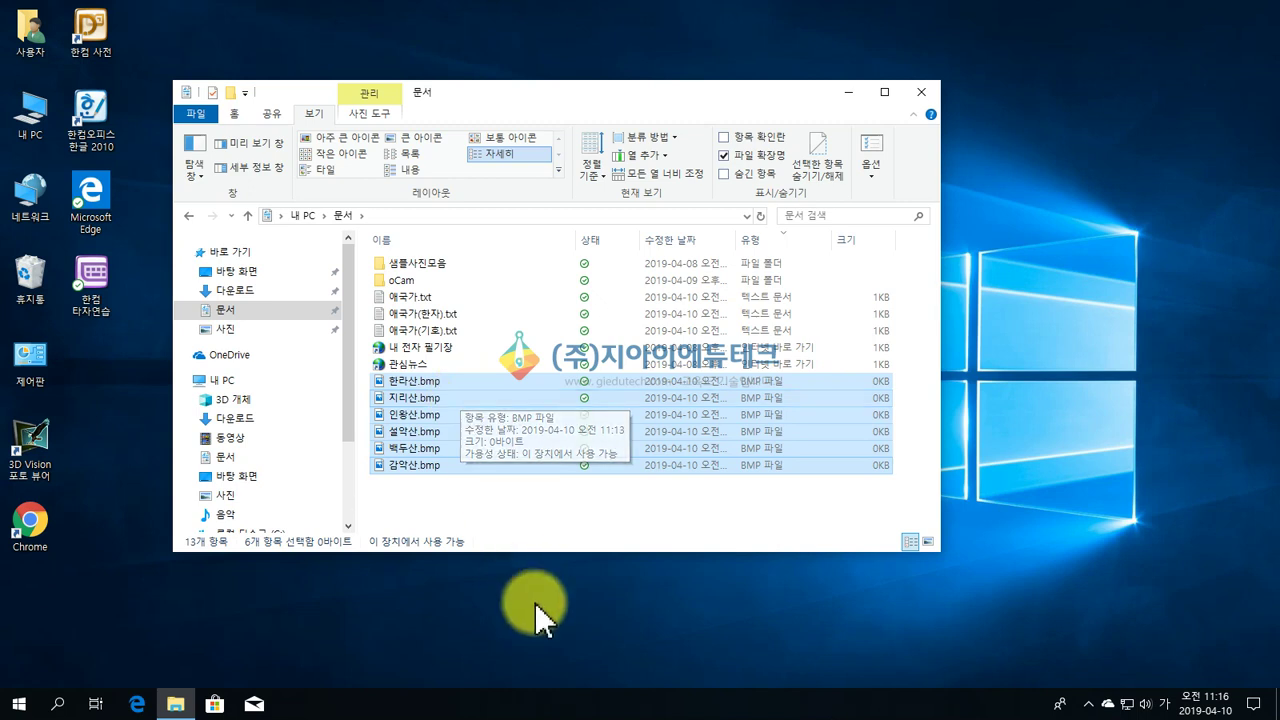
pyautogui.click(549, 514)
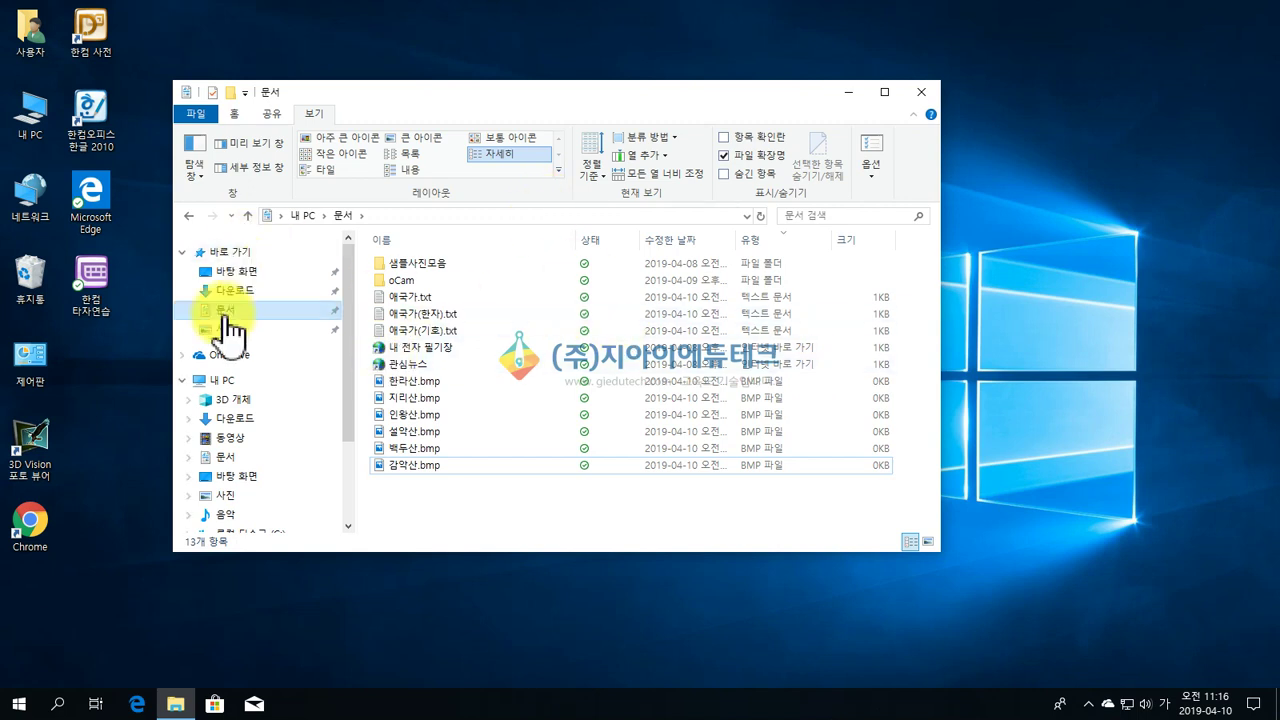
pyautogui.click(229, 311)
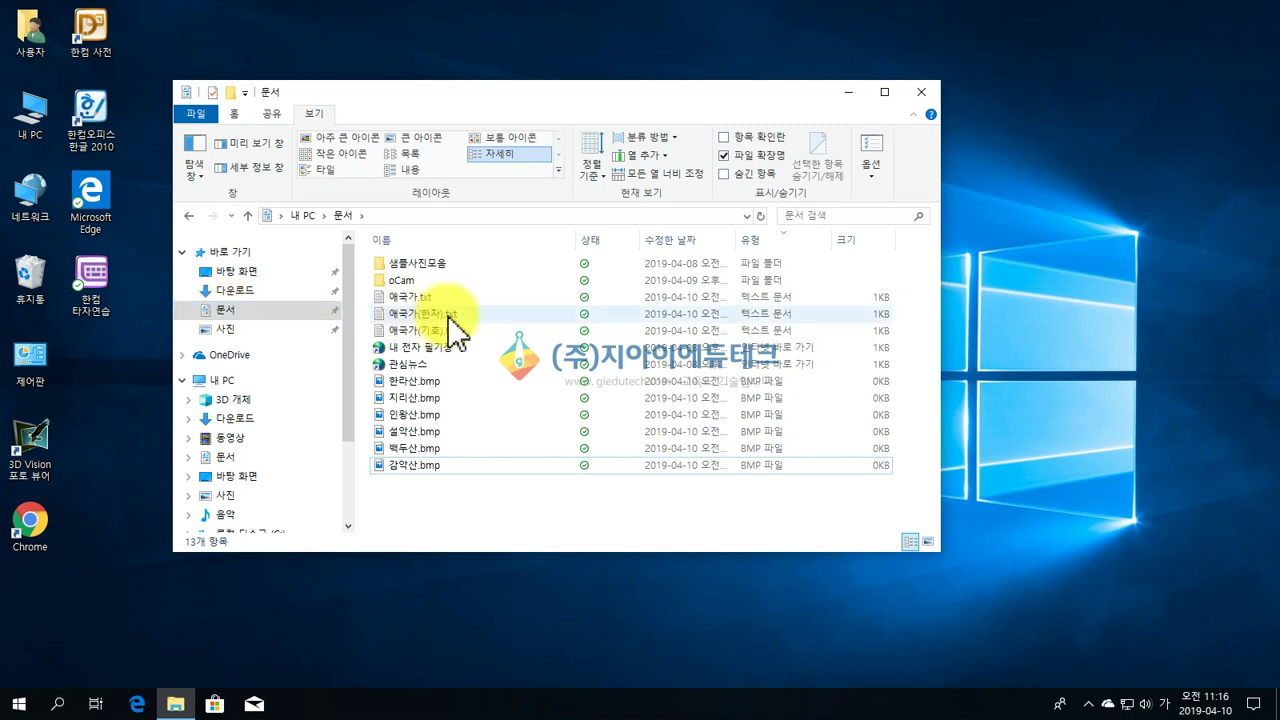
# - Examine the ways of opening the Folder Options (폴더 옵션) dialog, closing it each time without changing any setting
pyautogui.click(880, 176)
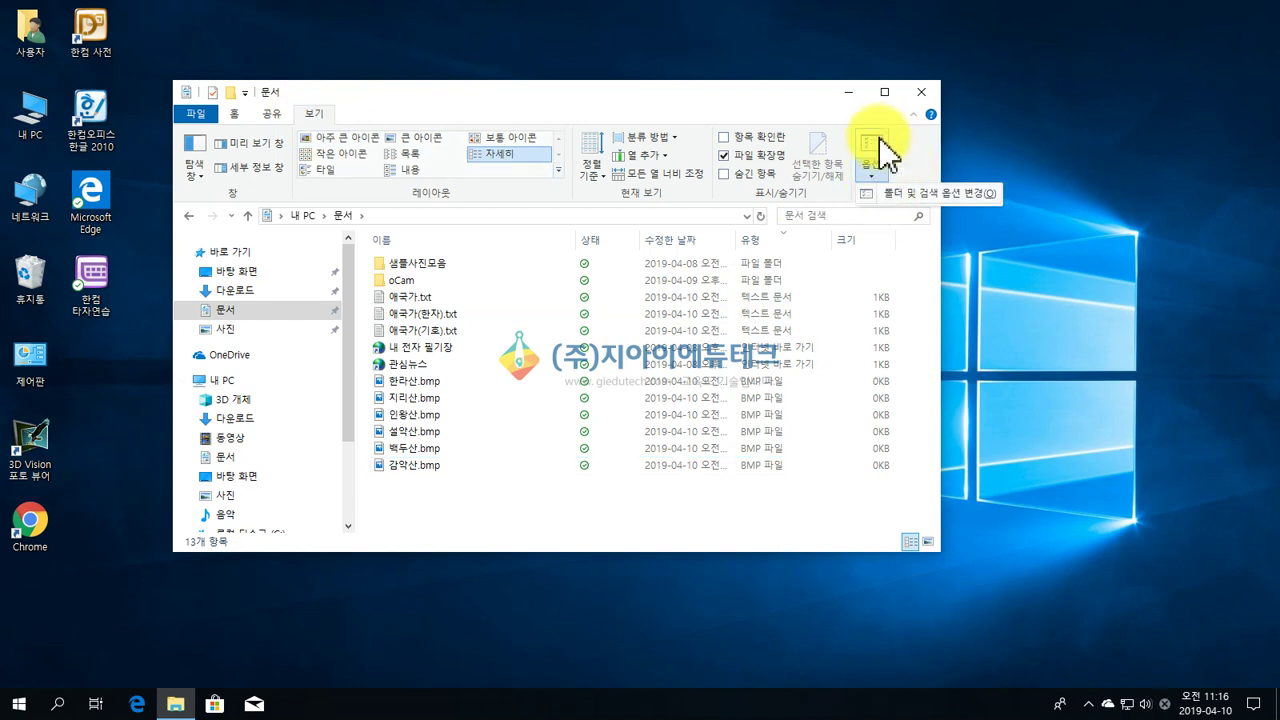
pyautogui.click(879, 142)
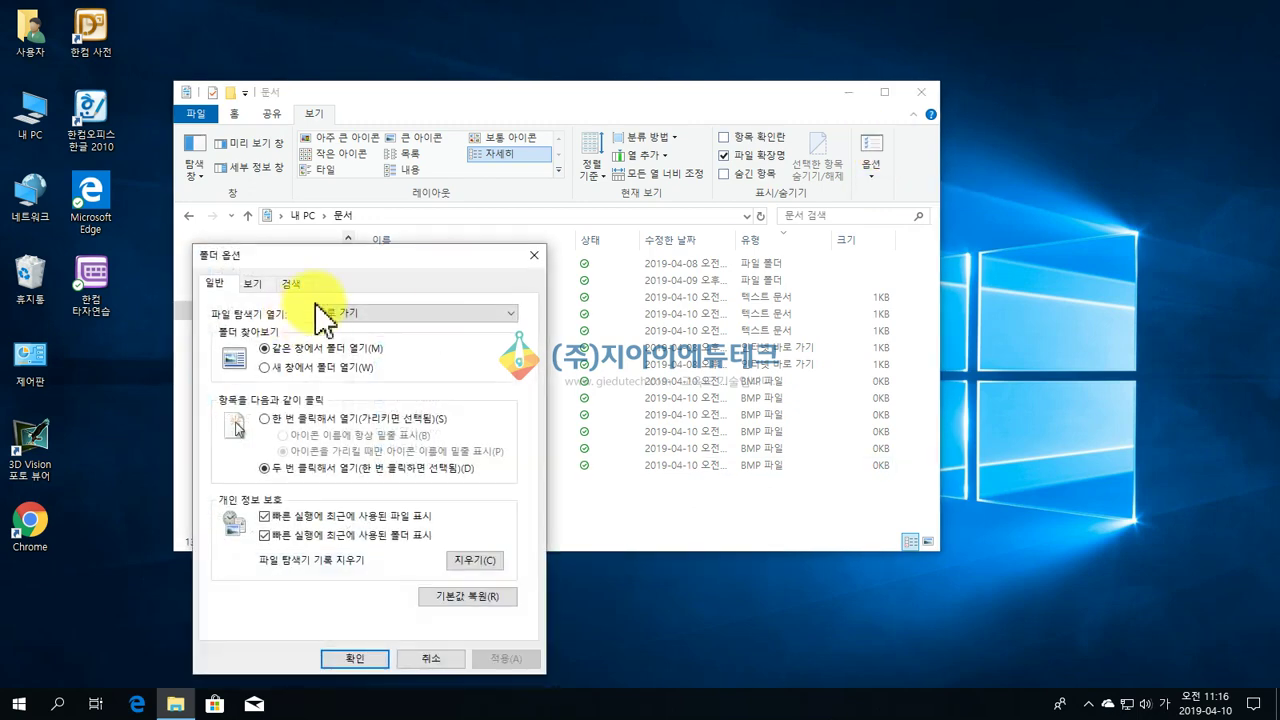
pyautogui.click(533, 256)
pyautogui.click(873, 178)
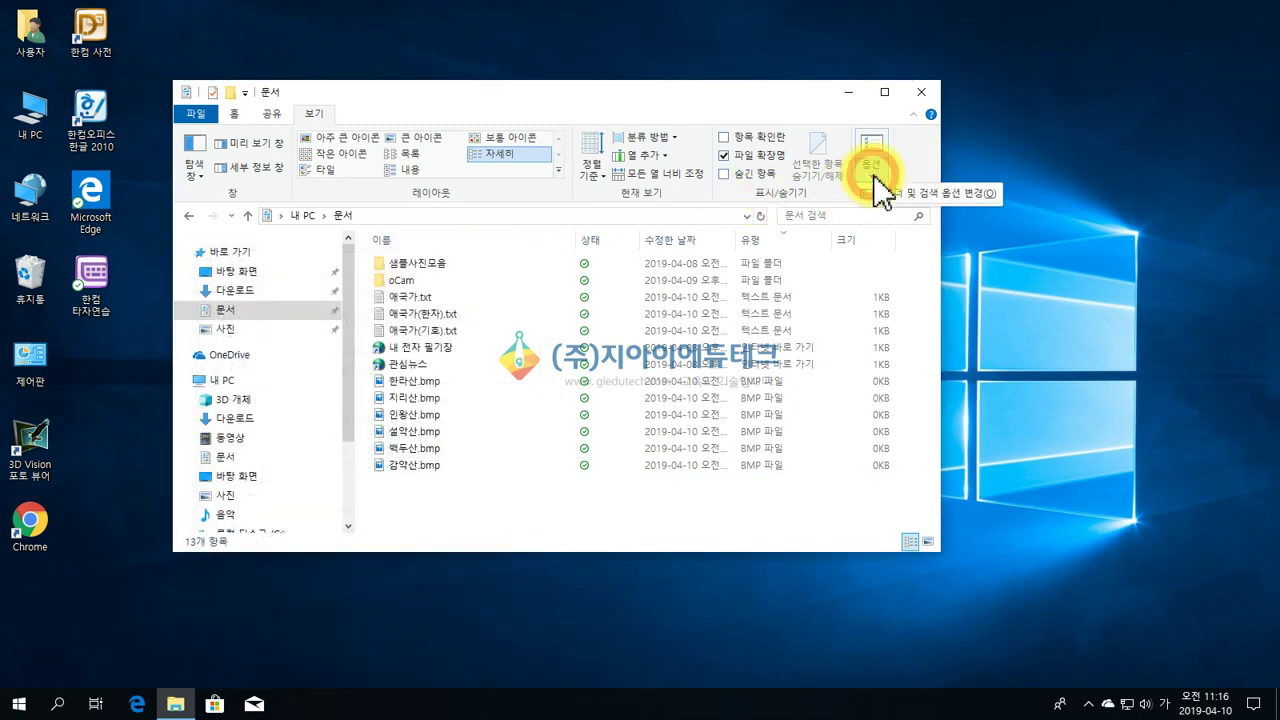
pyautogui.click(888, 195)
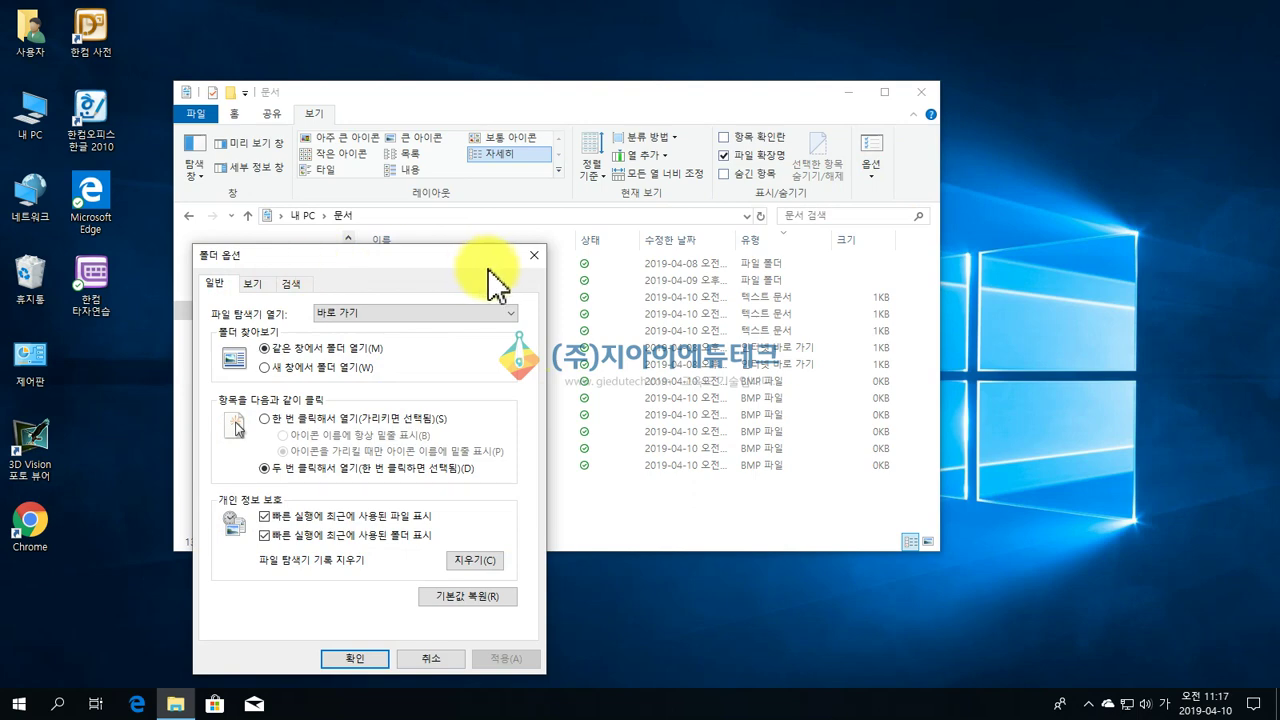
pyautogui.click(533, 258)
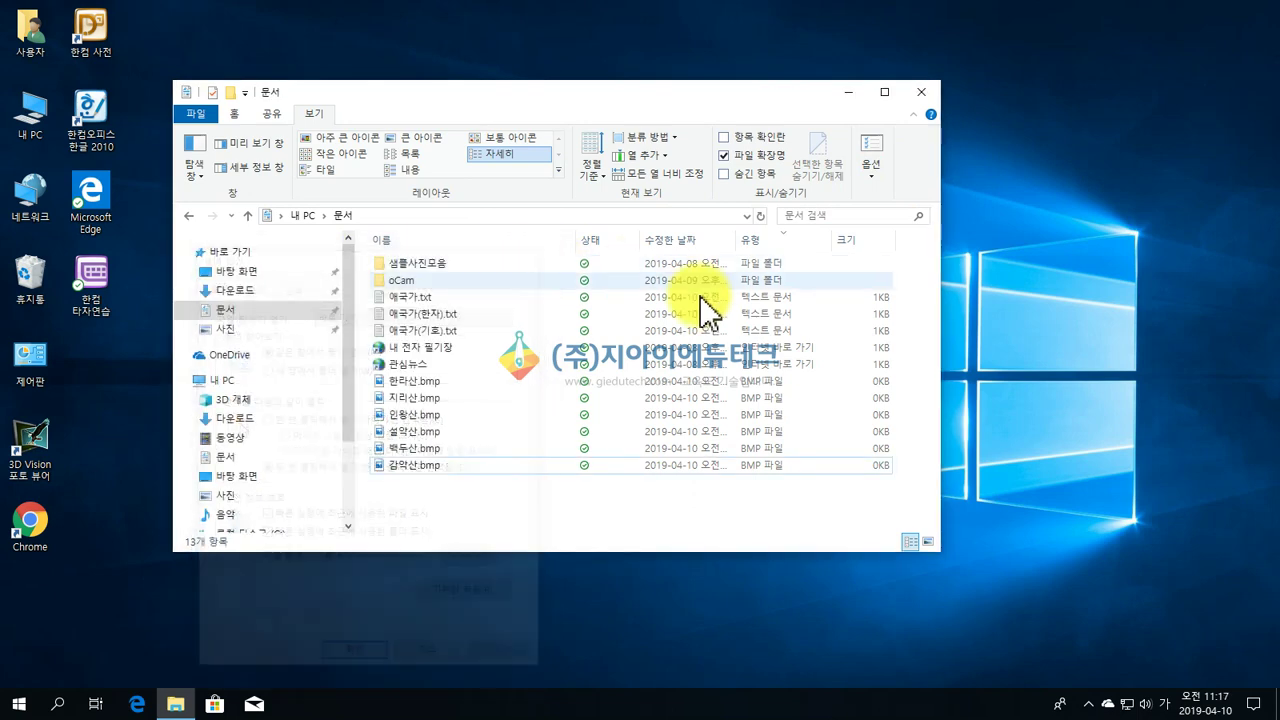
pyautogui.click(878, 163)
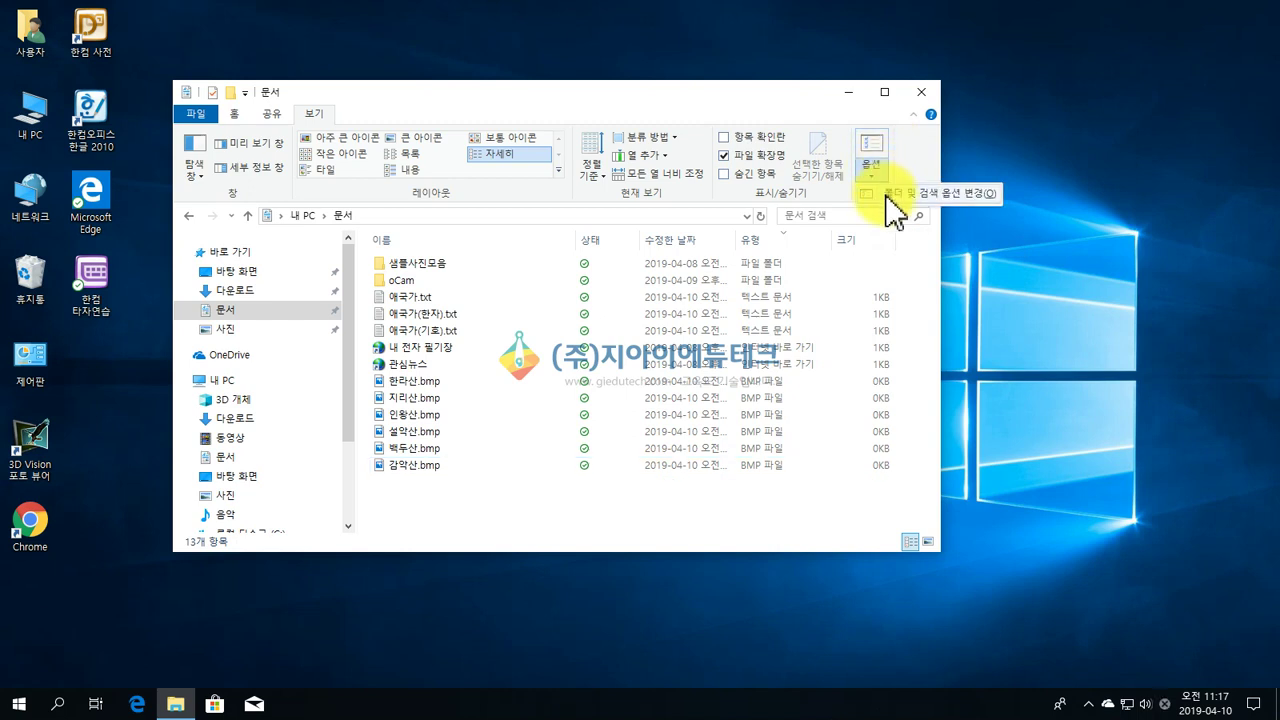
pyautogui.click(873, 192)
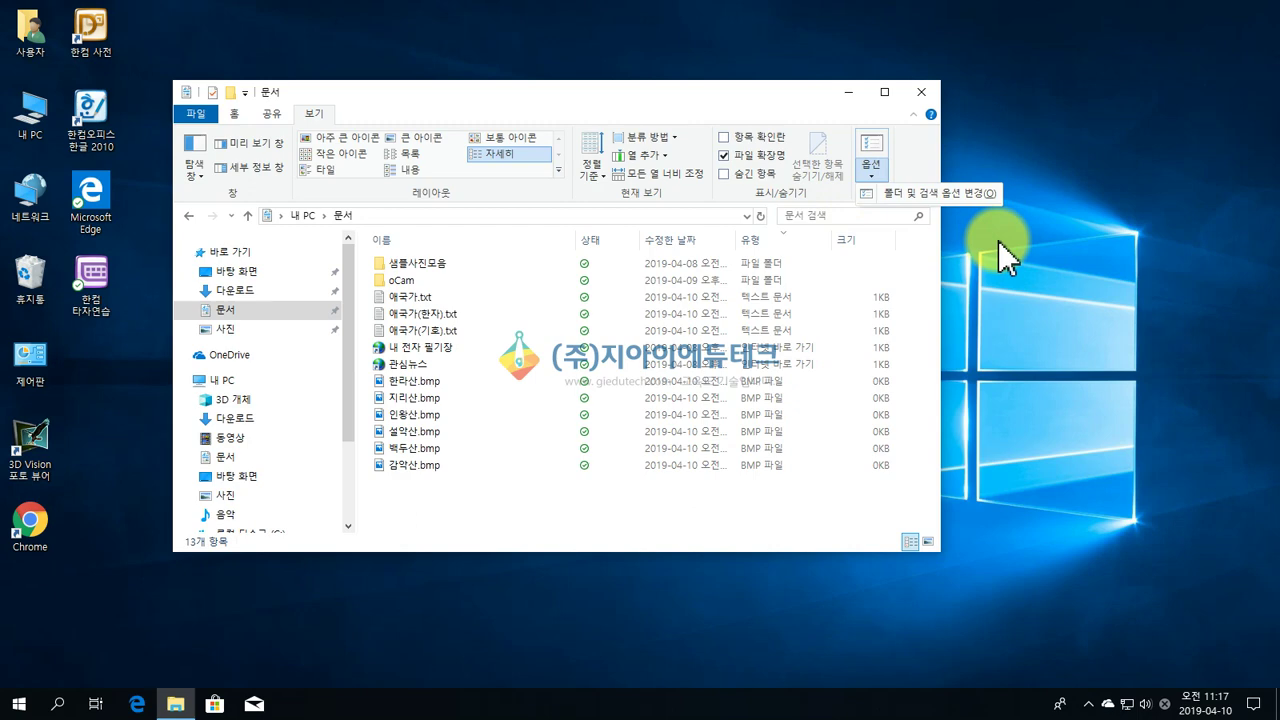
# - Set Folder Options (폴더 옵션) to open items with a single click (한 번 클릭해서 열기) and apply the change
pyautogui.click(872, 147)
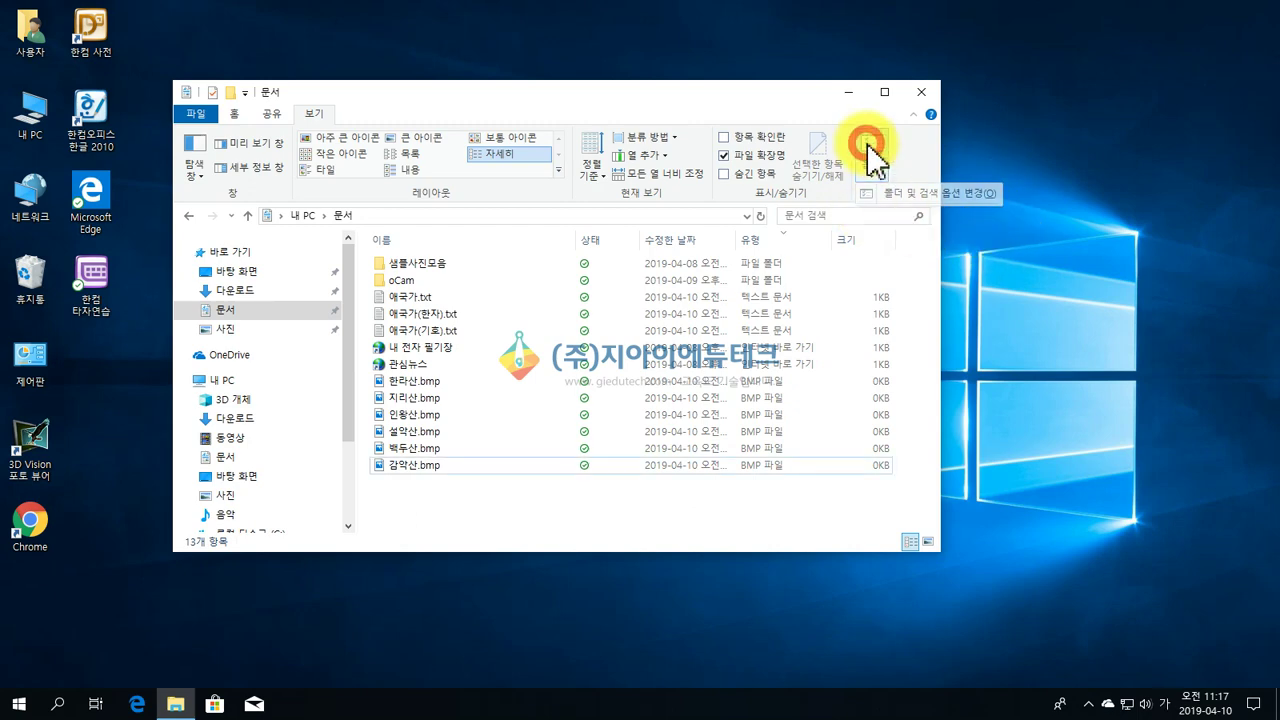
pyautogui.moveTo(357, 266); pyautogui.dragTo(389, 165)
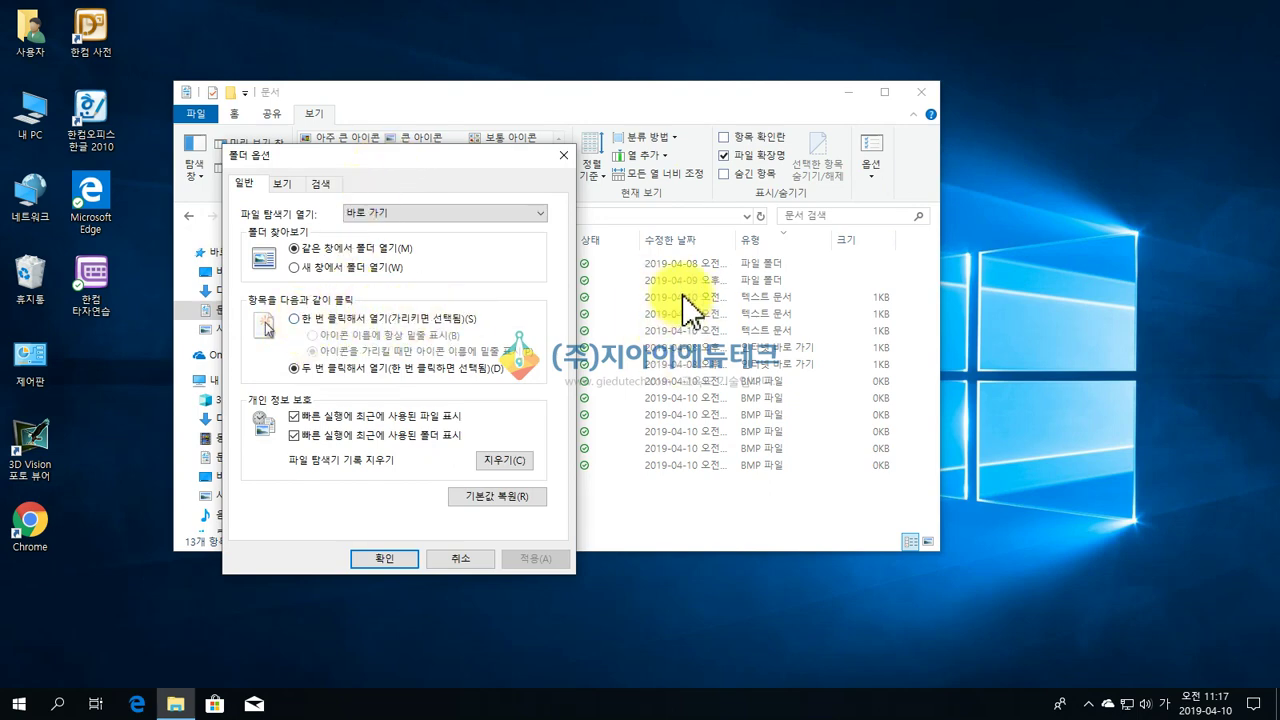
pyautogui.click(292, 317)
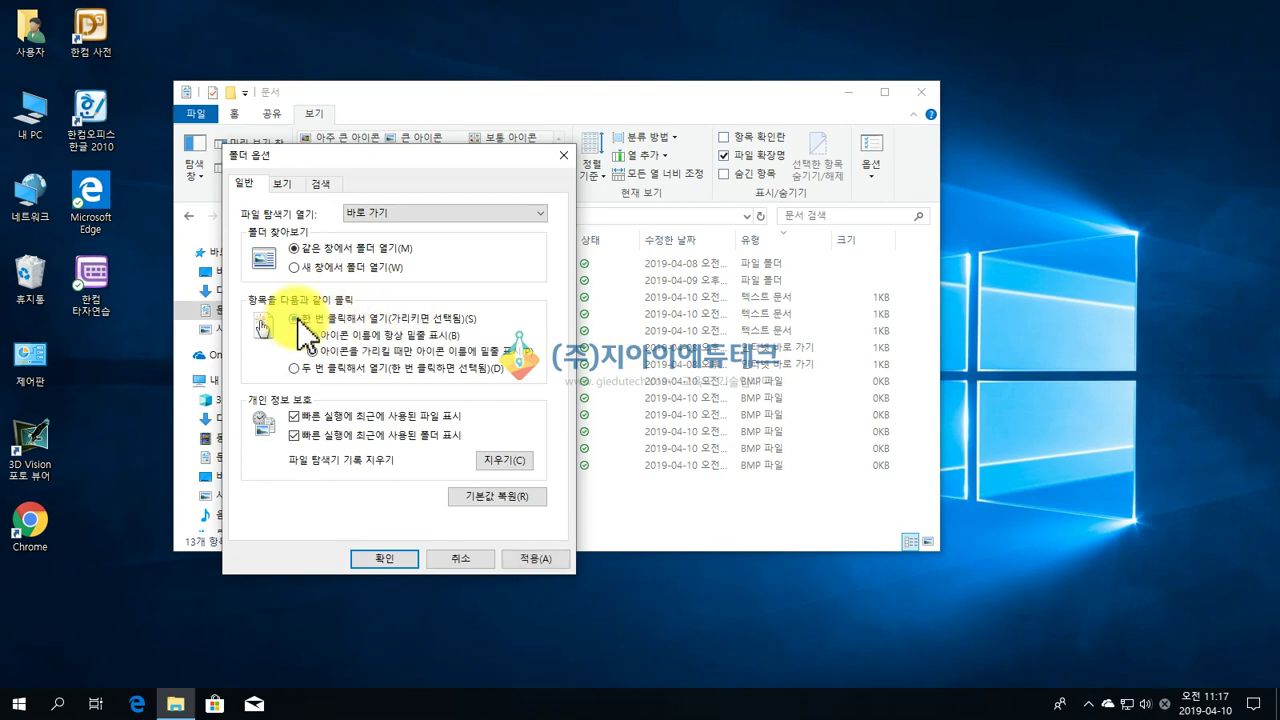
pyautogui.click(384, 560)
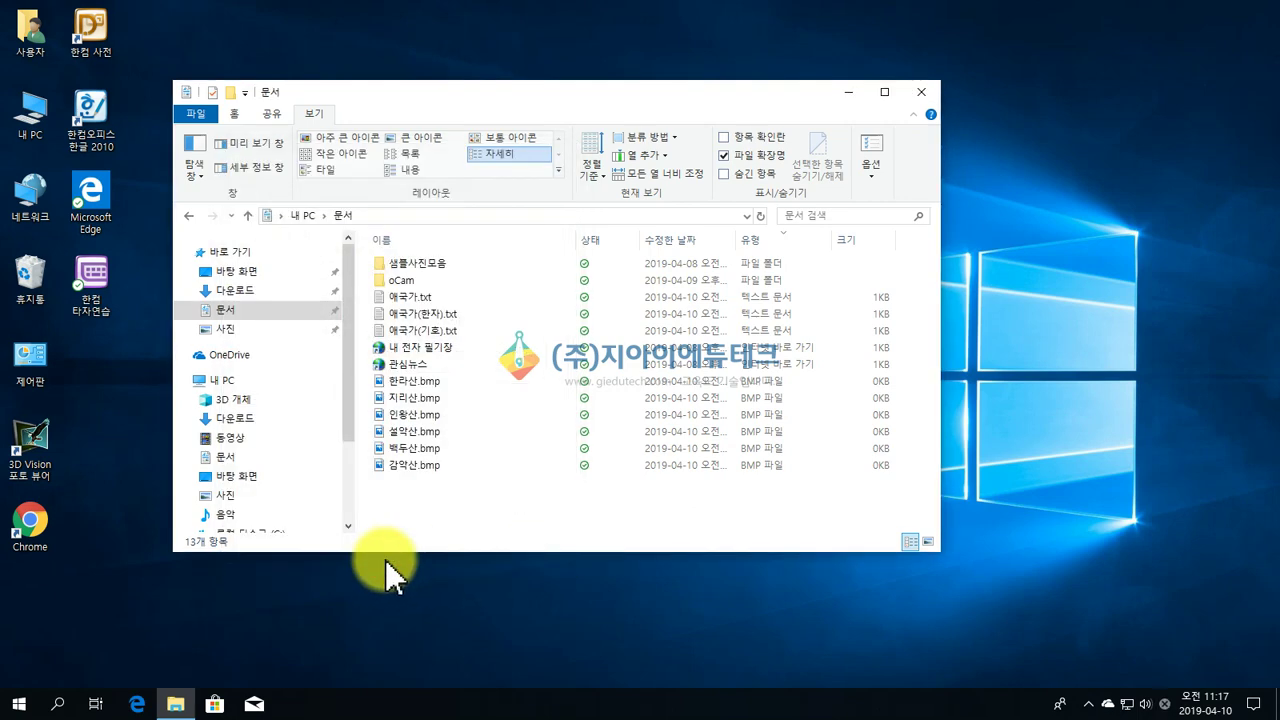
# - Try selecting text files by pointing at them, and show the Documents folder in the Medium icons (보통 아이콘) layout
pyautogui.click(422, 322)
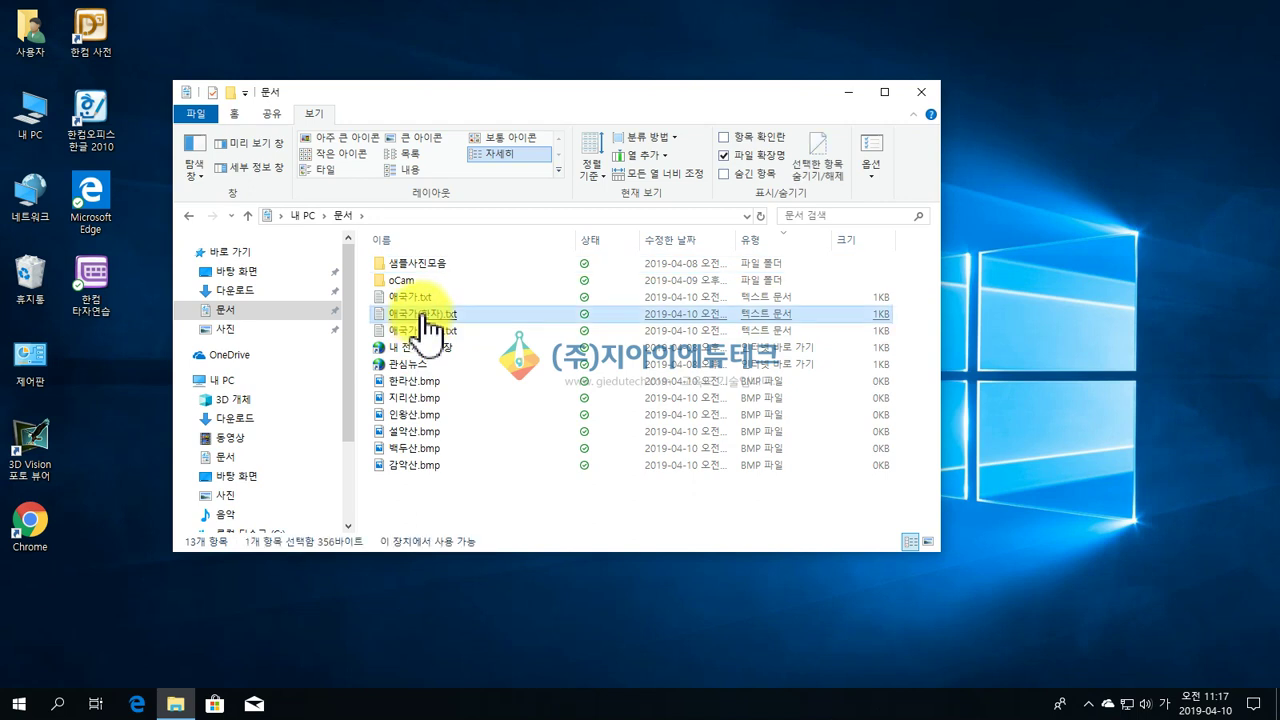
pyautogui.click(428, 330)
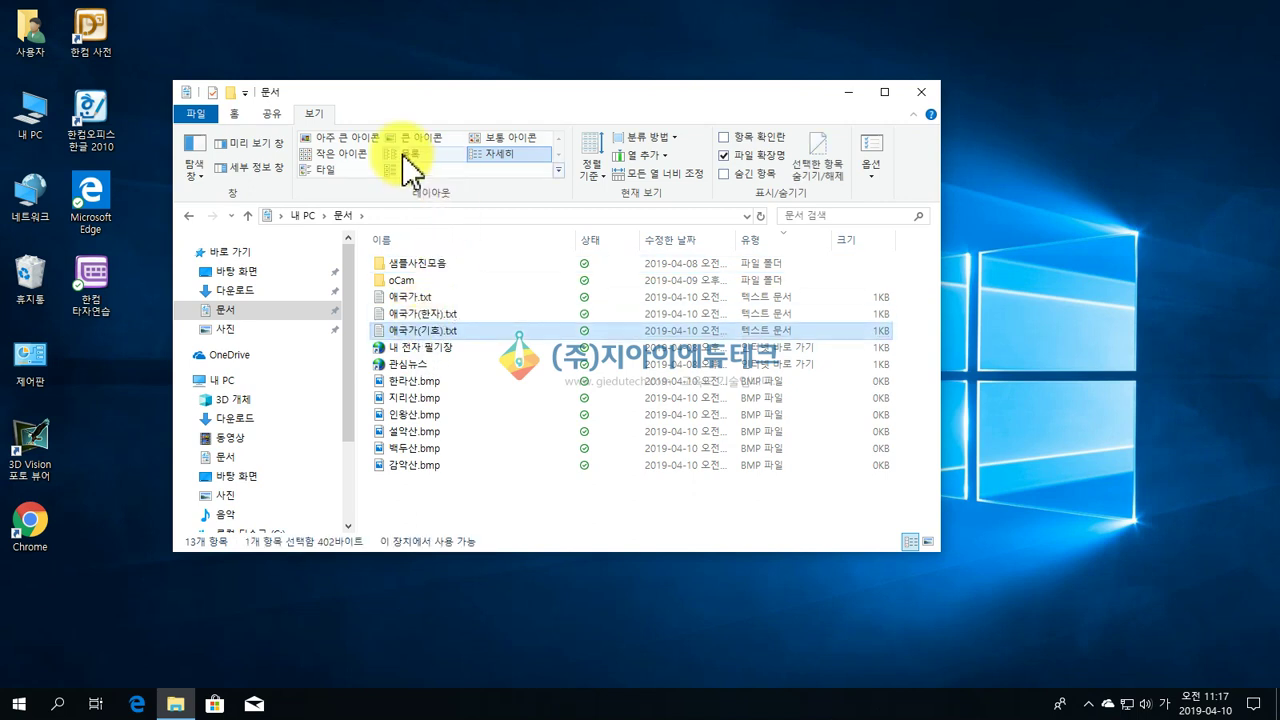
pyautogui.click(518, 140)
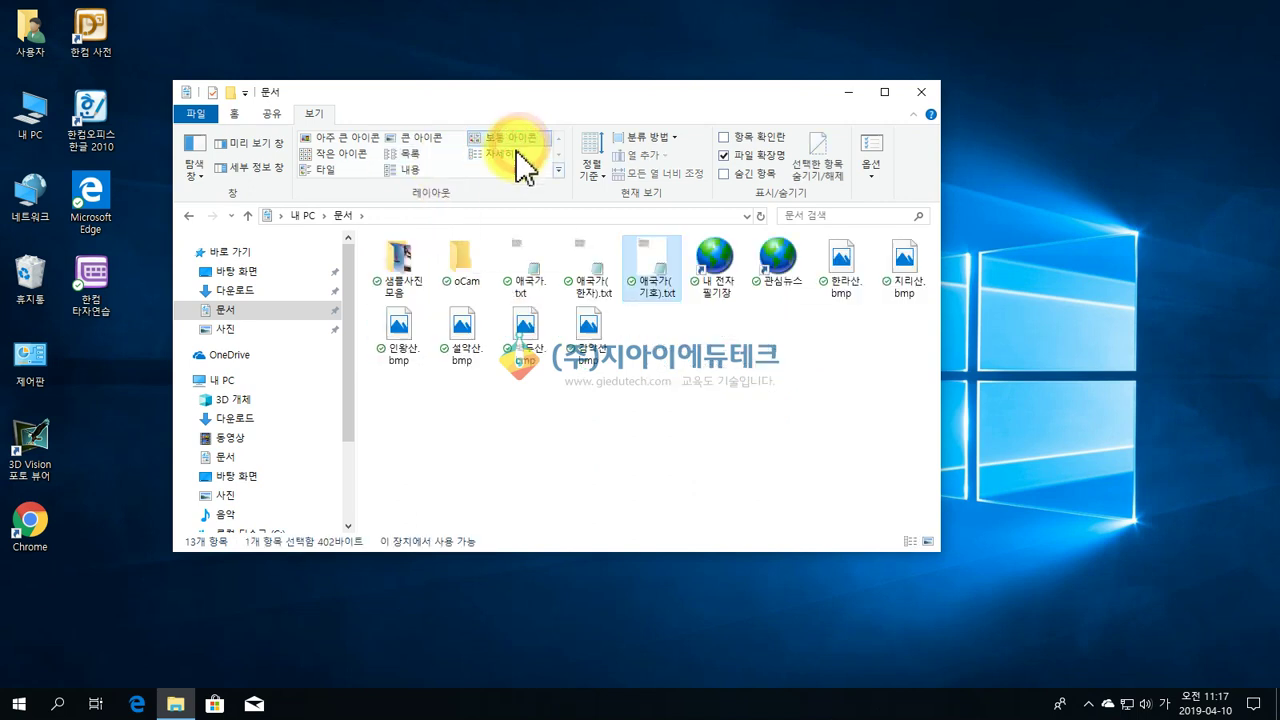
# - Try selecting several BMP icons in the Documents folder by pointing at them, and open the 샘플사진모음 folder
pyautogui.click(477, 337)
pyautogui.click(532, 335)
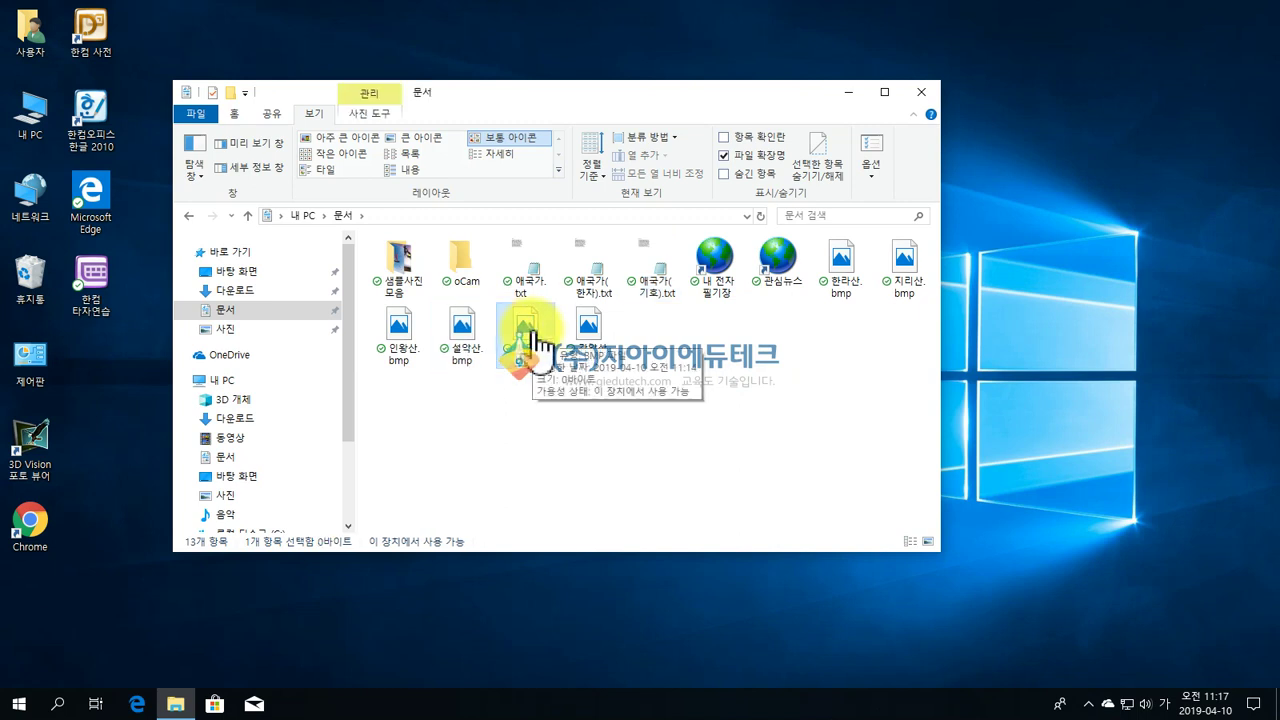
pyautogui.click(587, 333)
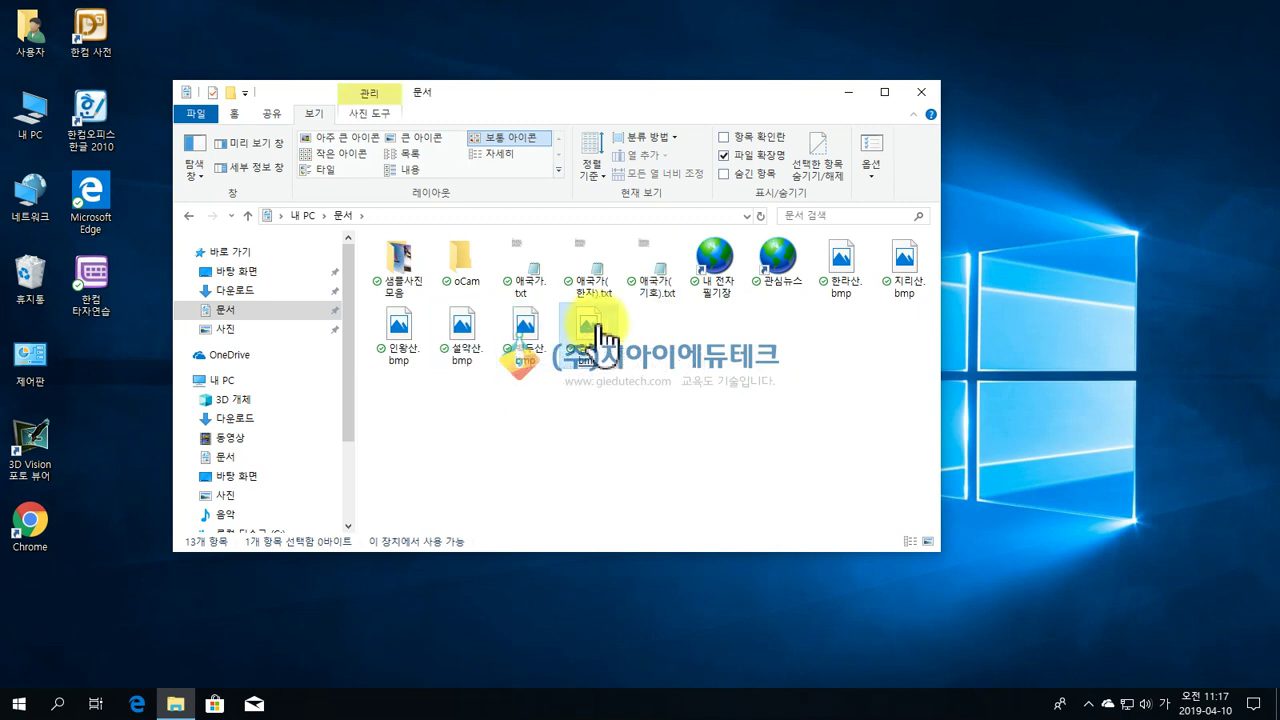
pyautogui.click(852, 280)
pyautogui.click(398, 272)
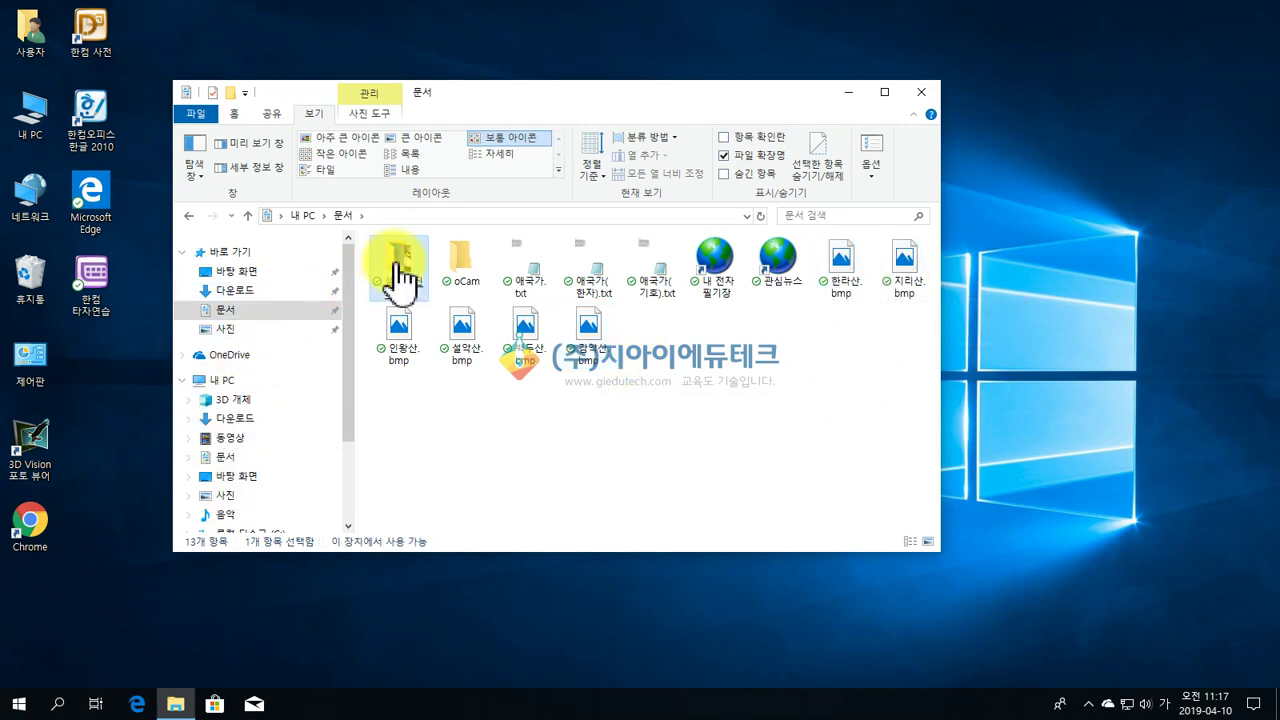
pyautogui.doubleClick(398, 272)
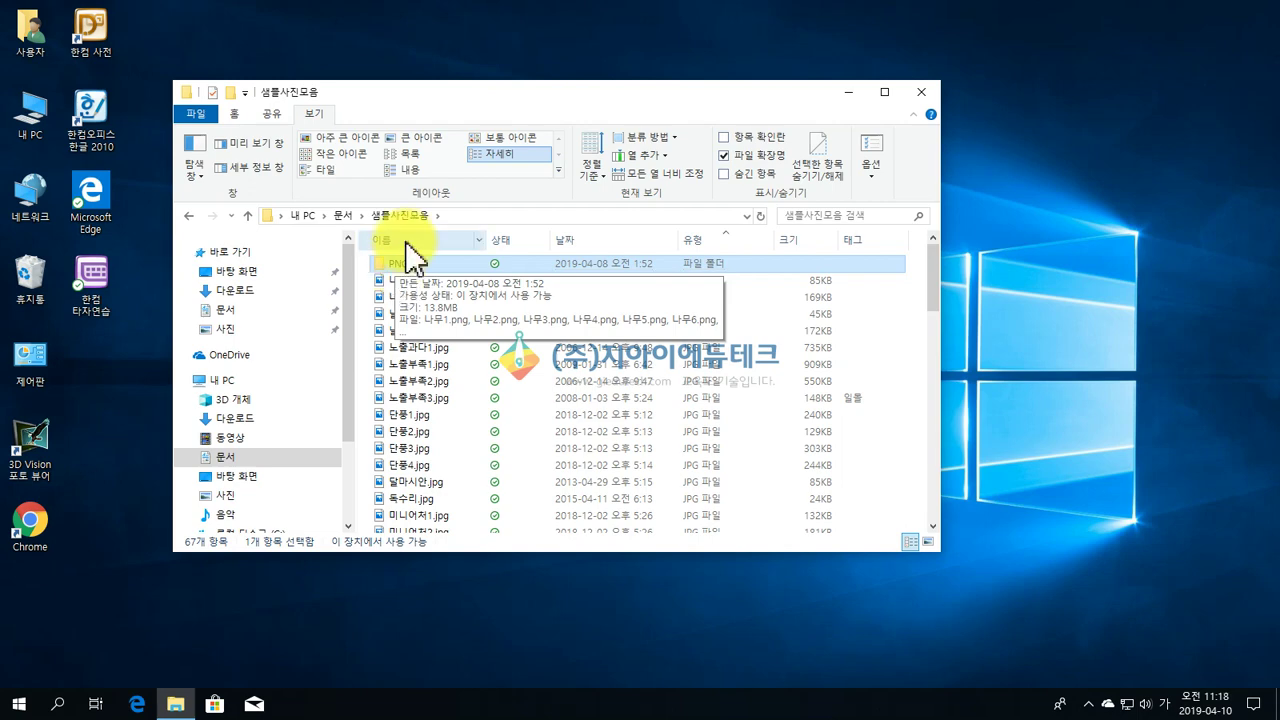
# - Set Folder Options (폴더 옵션) to open items with a double click (두 번 클릭해서 열기) and close the 샘플사진모음 folder window
pyautogui.click(871, 160)
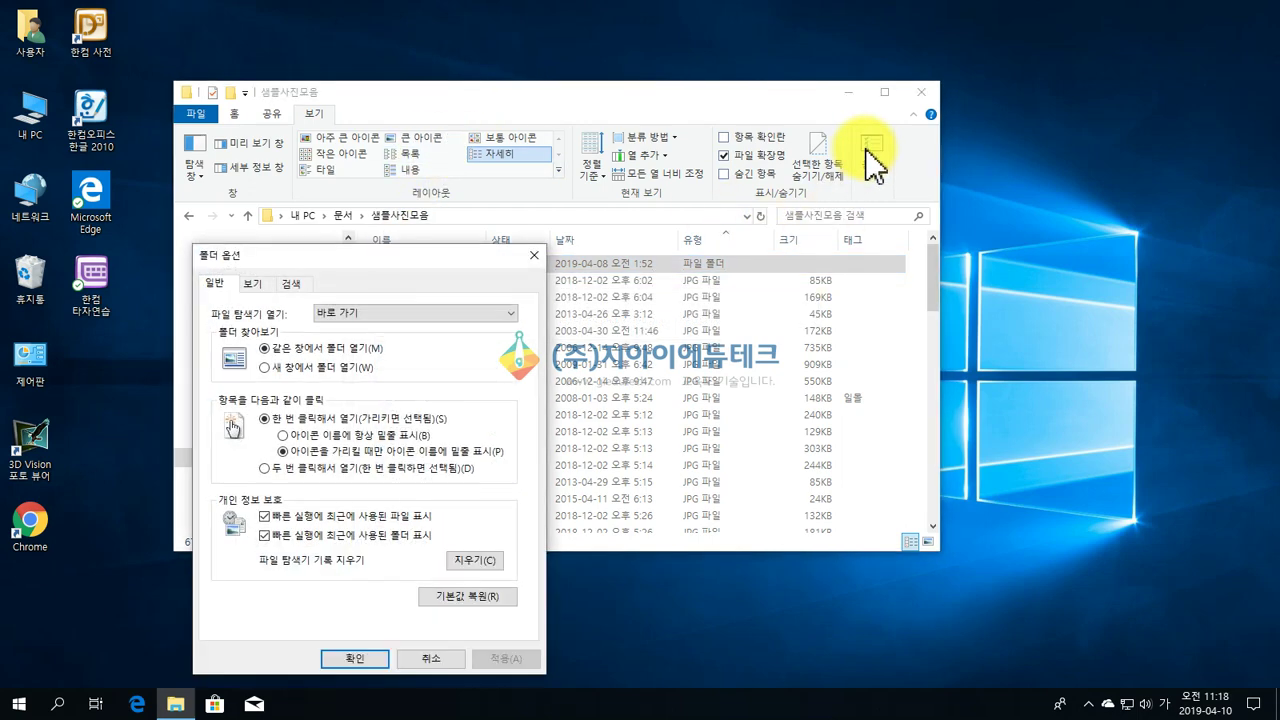
pyautogui.click(264, 468)
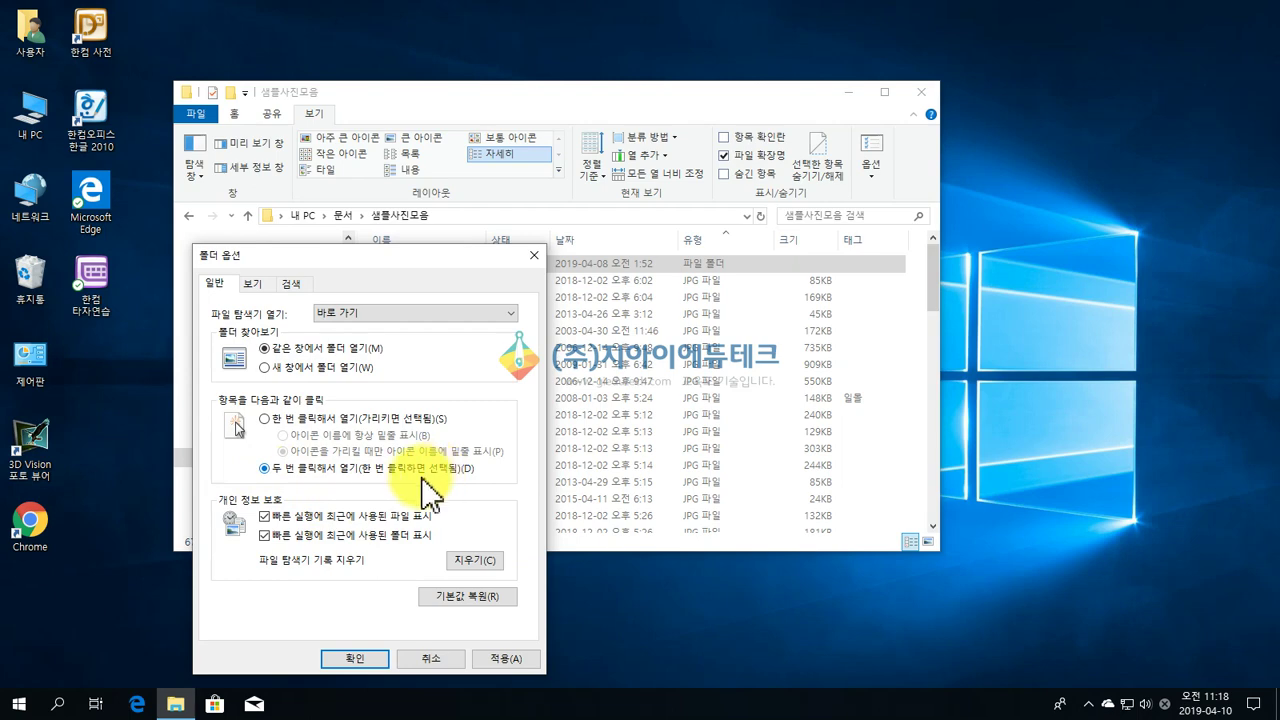
pyautogui.click(358, 658)
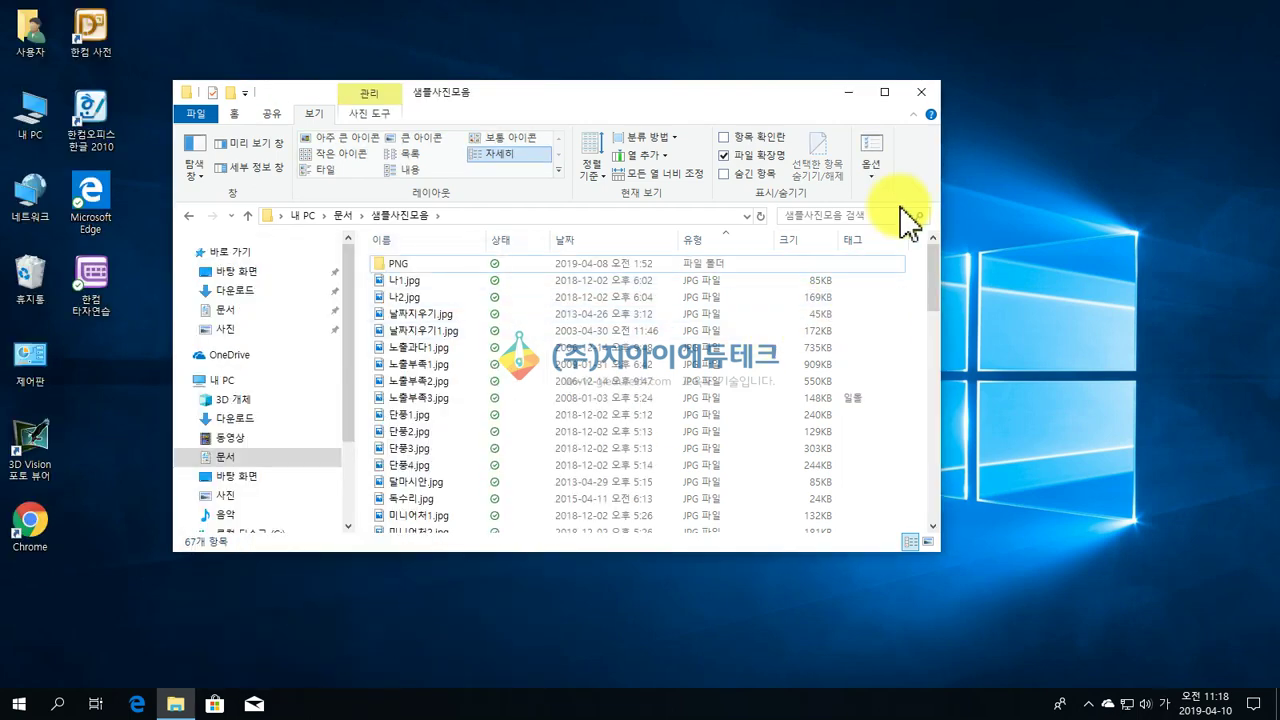
pyautogui.click(929, 96)
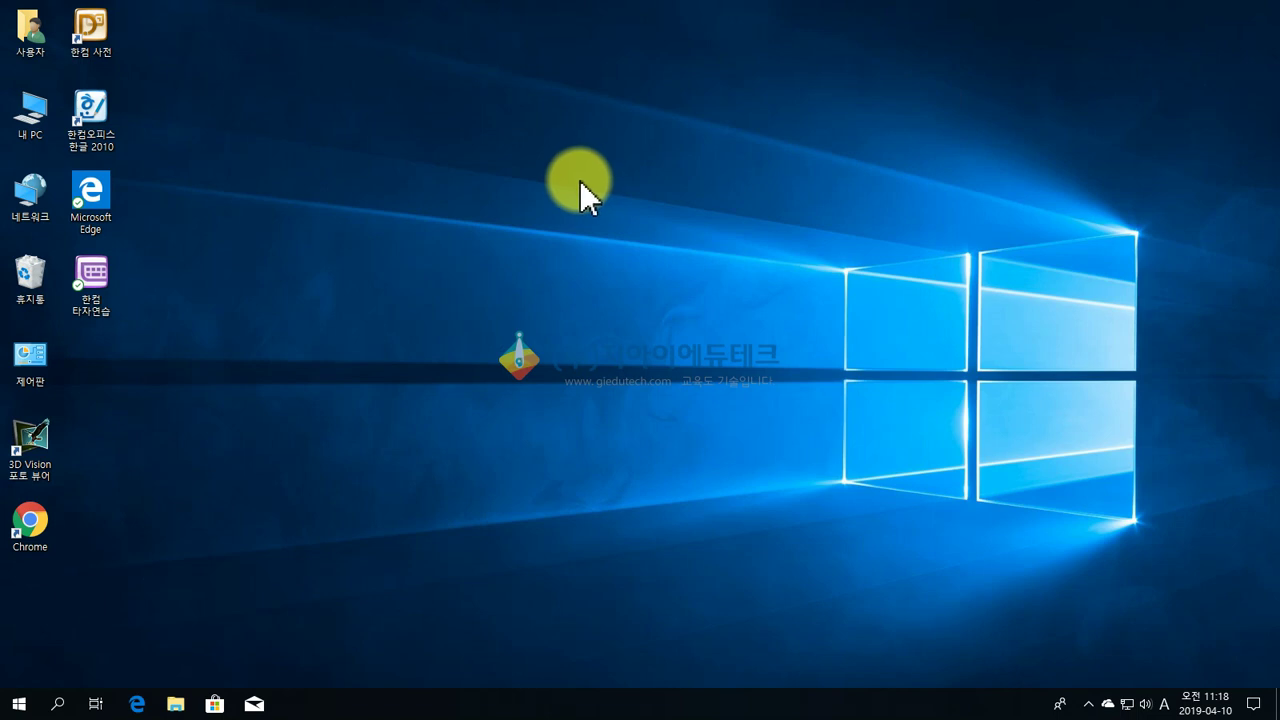
# - Open the Recycle Bin (휴지통) from the desktop and visit the Downloads (다운로드) and Documents (문서) folders in the same window
pyautogui.doubleClick(38, 274)
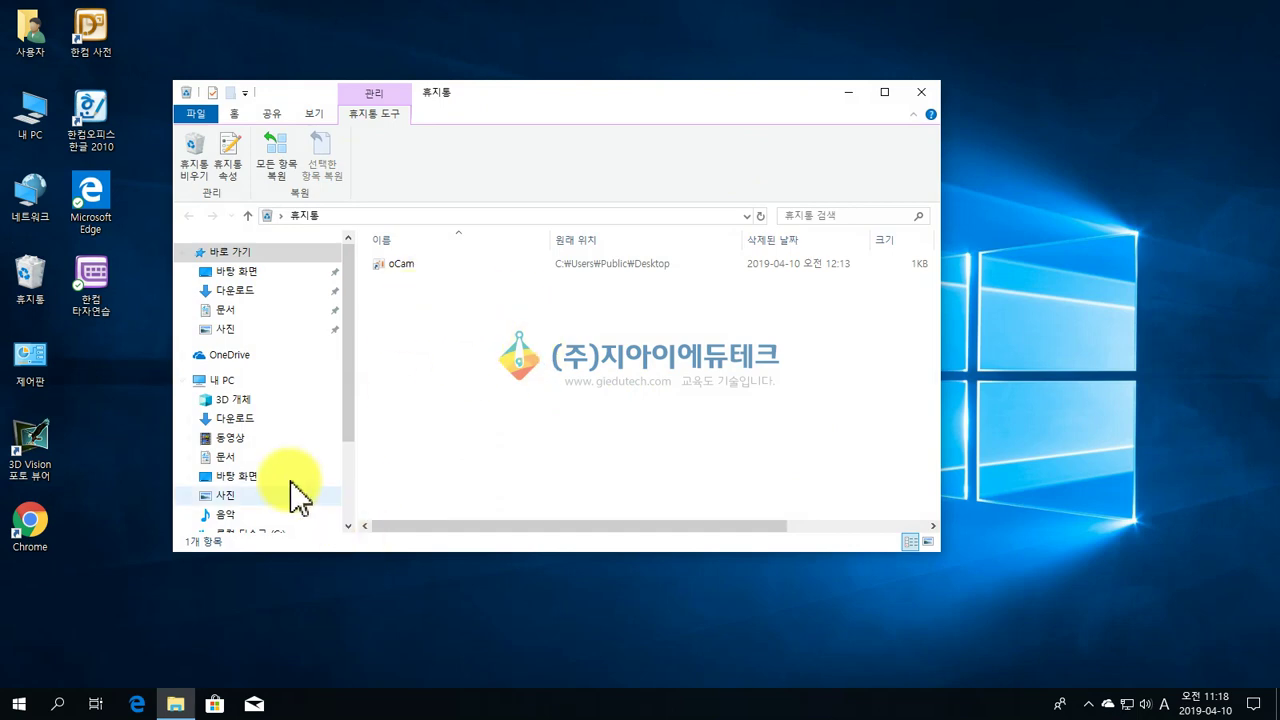
pyautogui.click(240, 420)
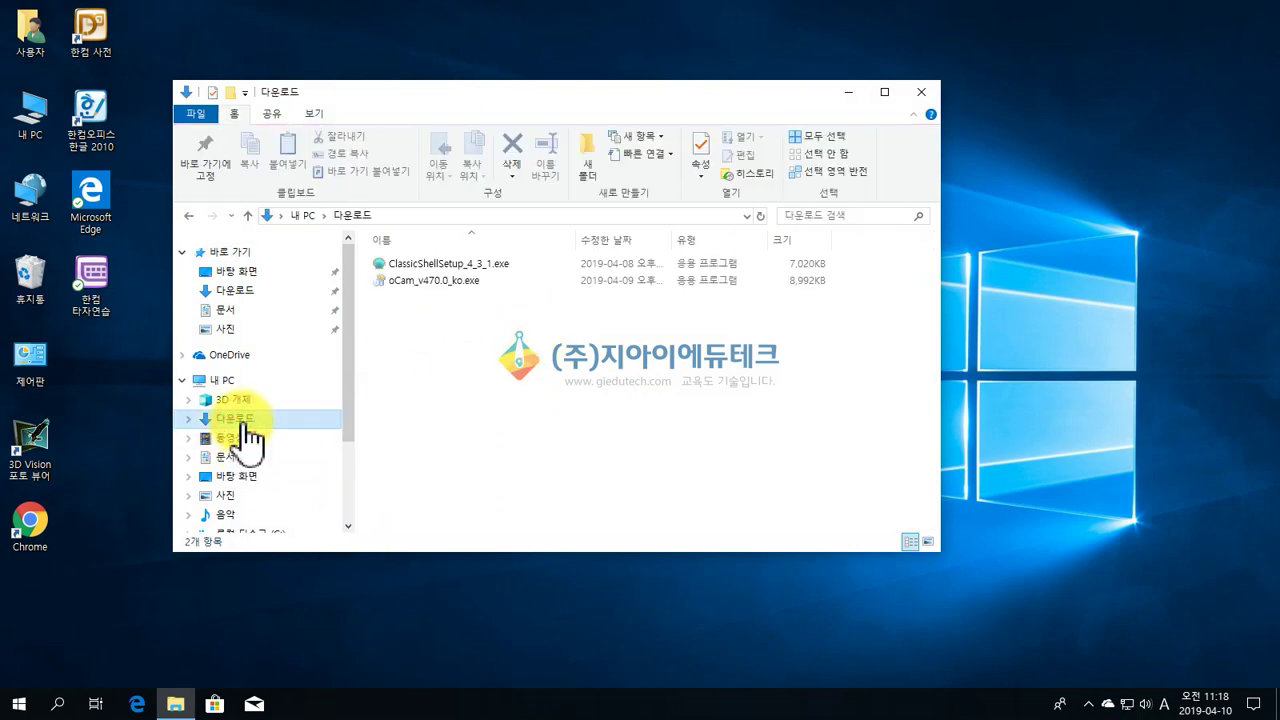
pyautogui.click(229, 457)
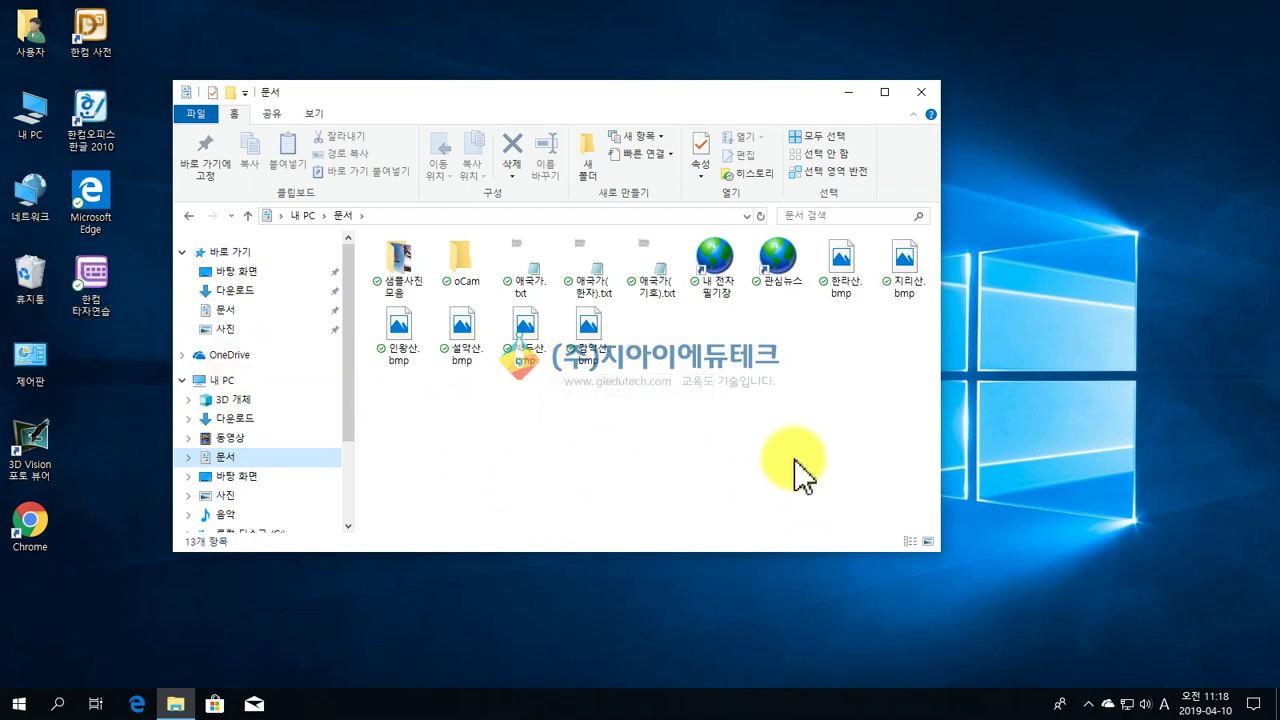
# - Use the address path's location lists to go from Documents to the Recycle Bin (휴지통) and on to the Control Panel (제어판)
pyautogui.click(331, 216)
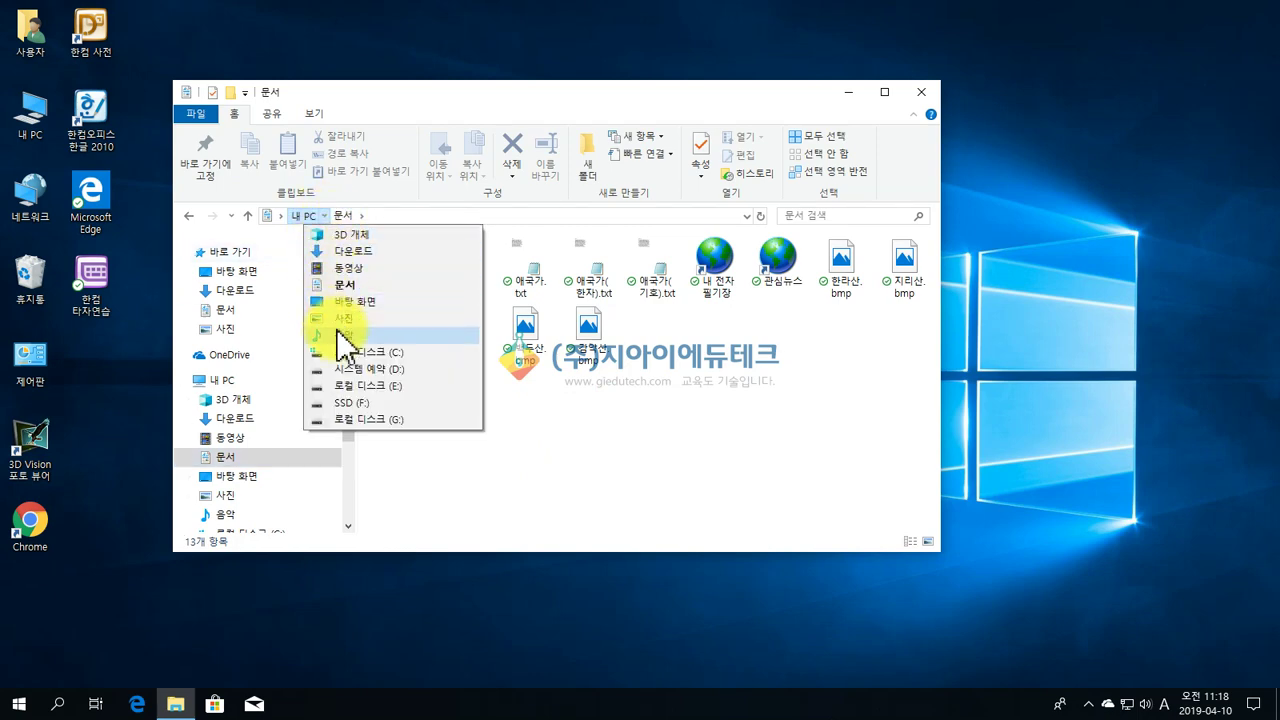
pyautogui.click(281, 216)
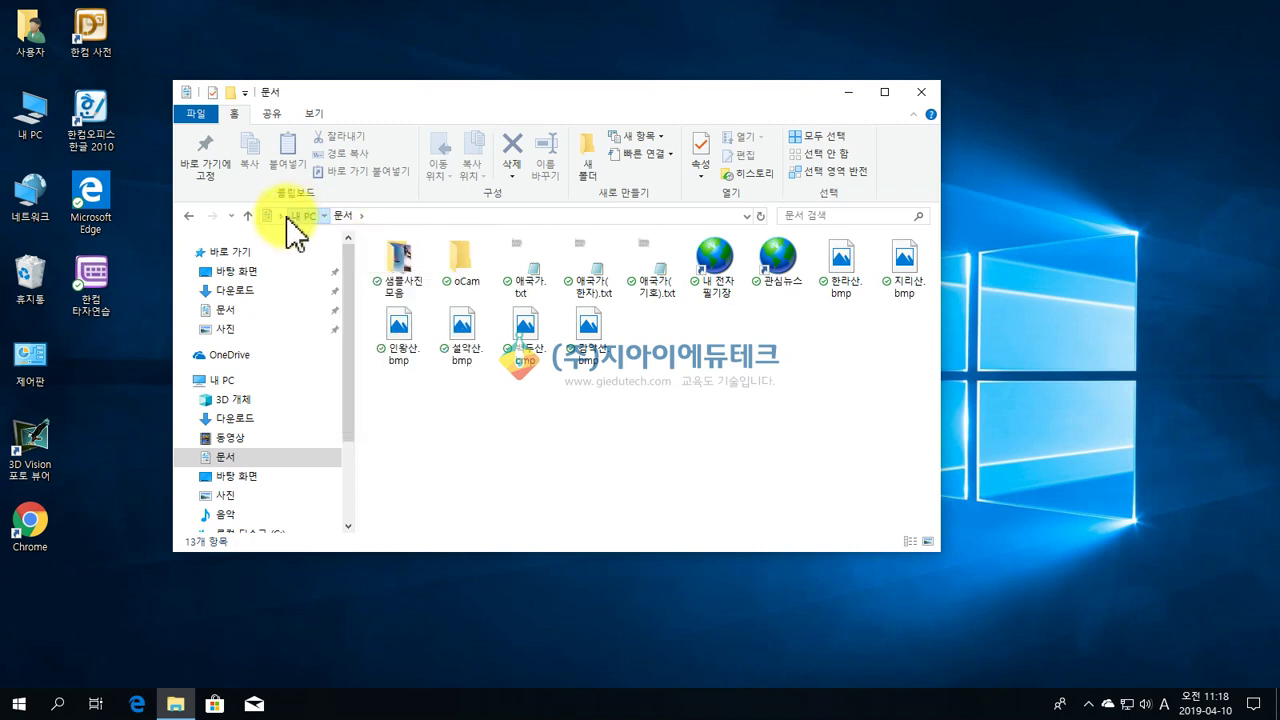
pyautogui.click(281, 216)
pyautogui.click(281, 216)
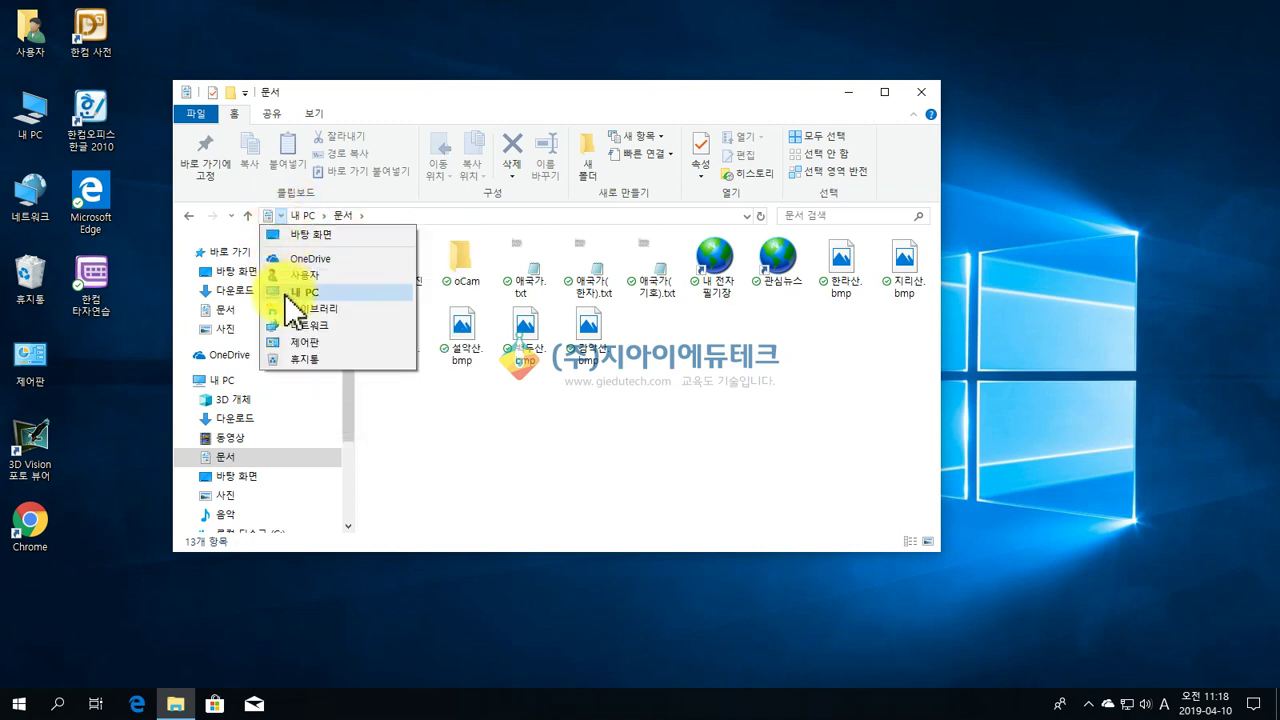
pyautogui.click(300, 359)
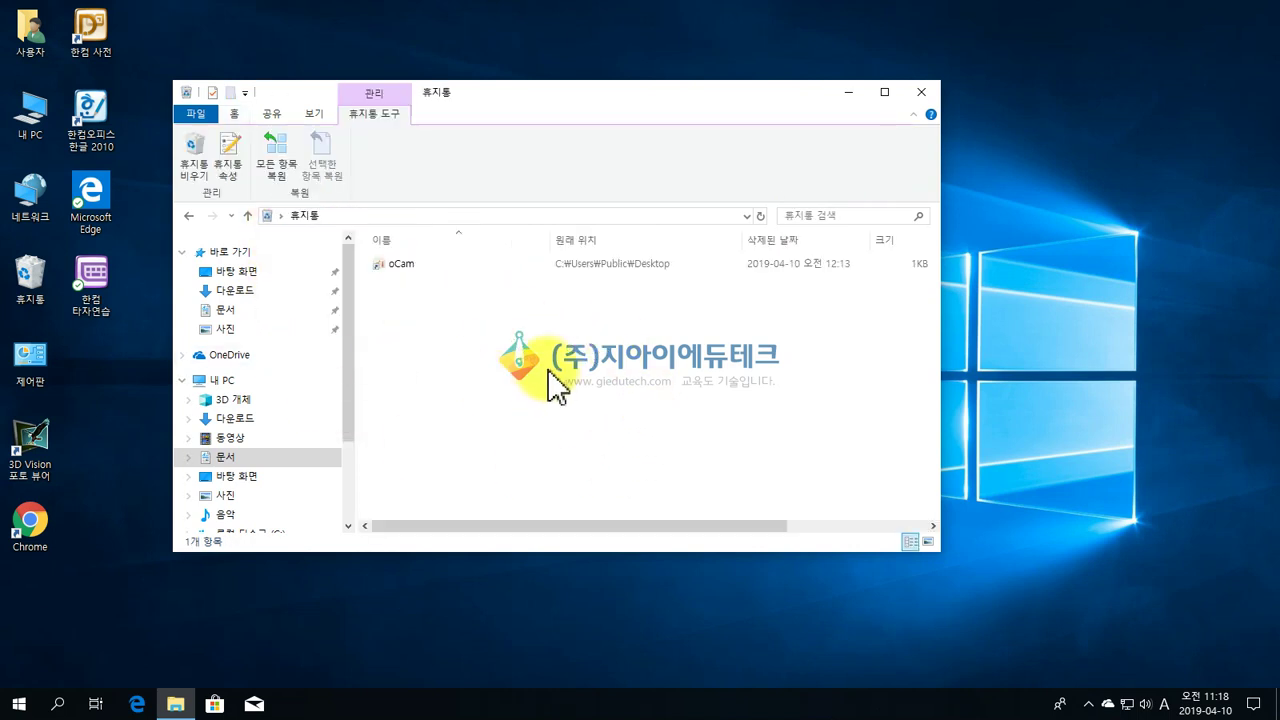
pyautogui.click(281, 216)
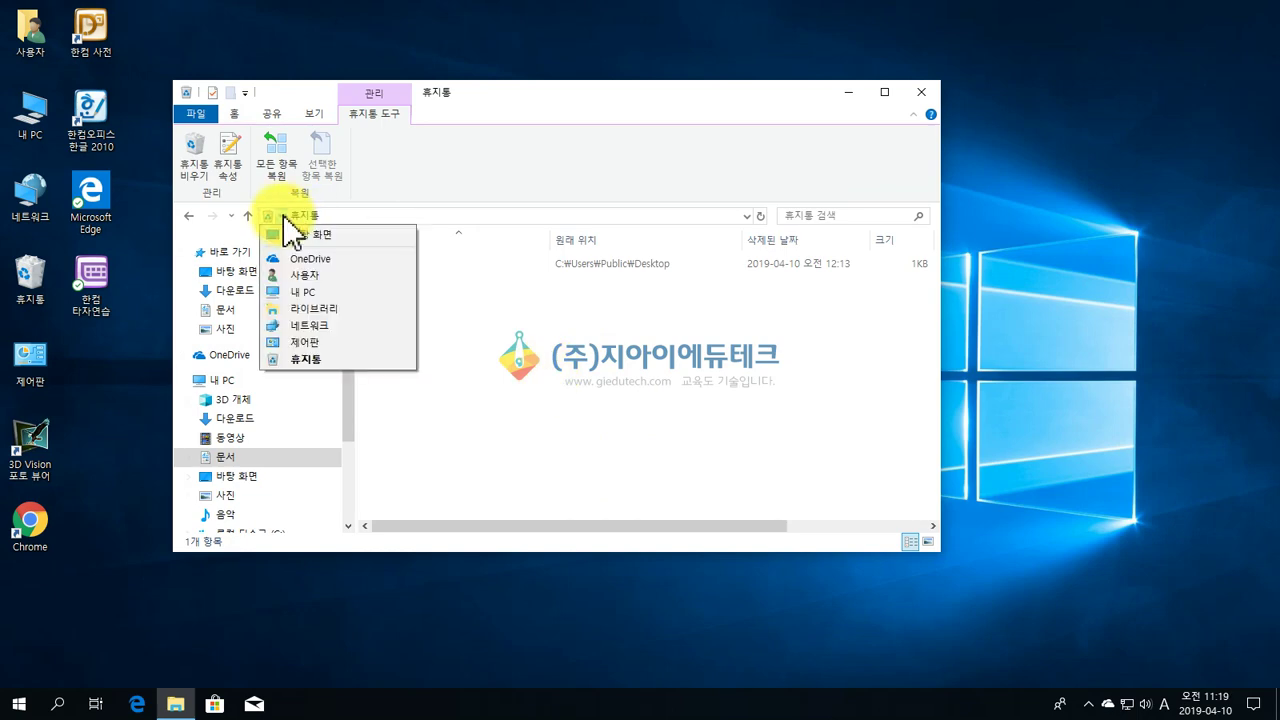
pyautogui.click(300, 345)
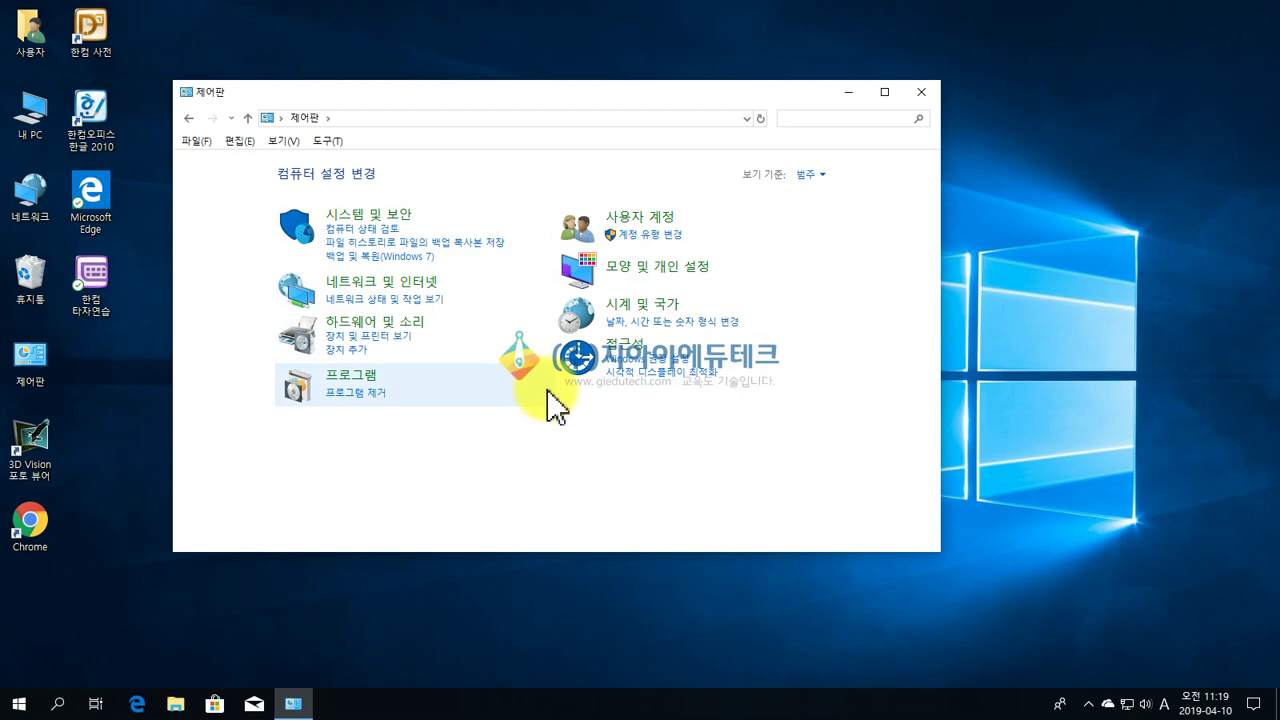
# - Use the address path's location lists to go from the Control Panel to the desktop (바탕 화면) and the Recycle Bin (휴지통), and close the window
pyautogui.click(279, 119)
pyautogui.click(300, 137)
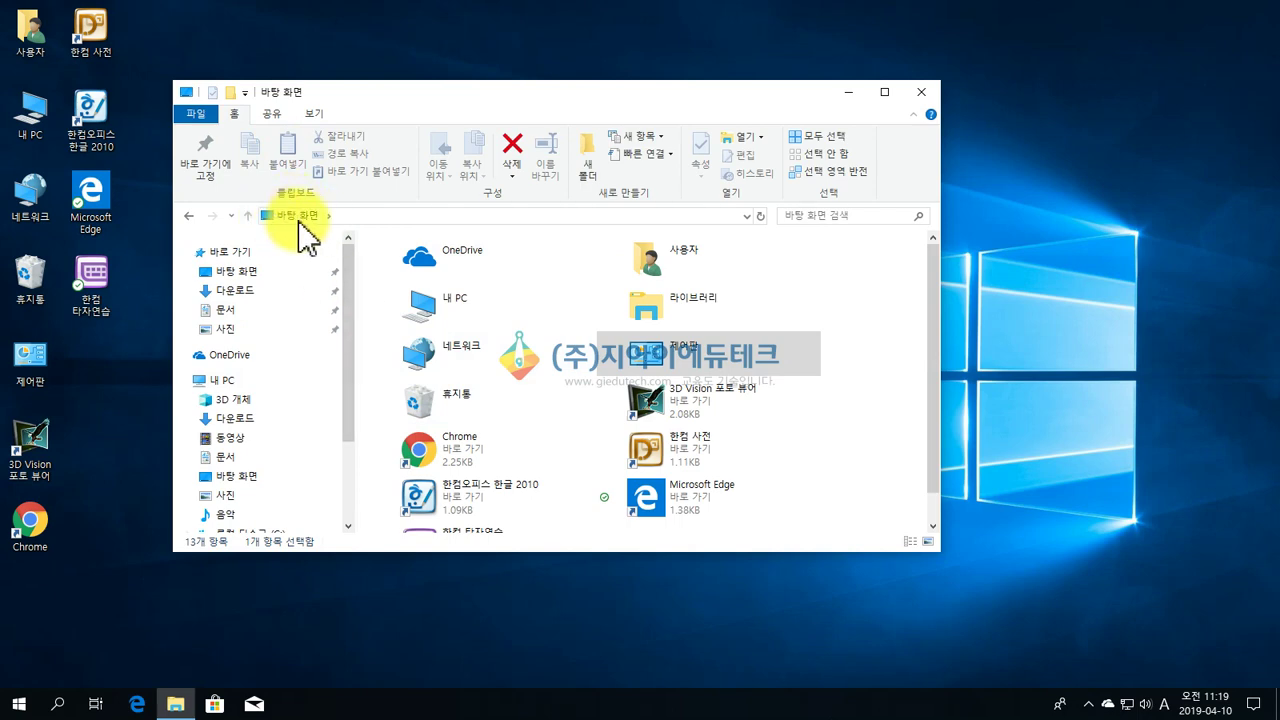
pyautogui.click(279, 217)
pyautogui.click(337, 217)
pyautogui.click(272, 222)
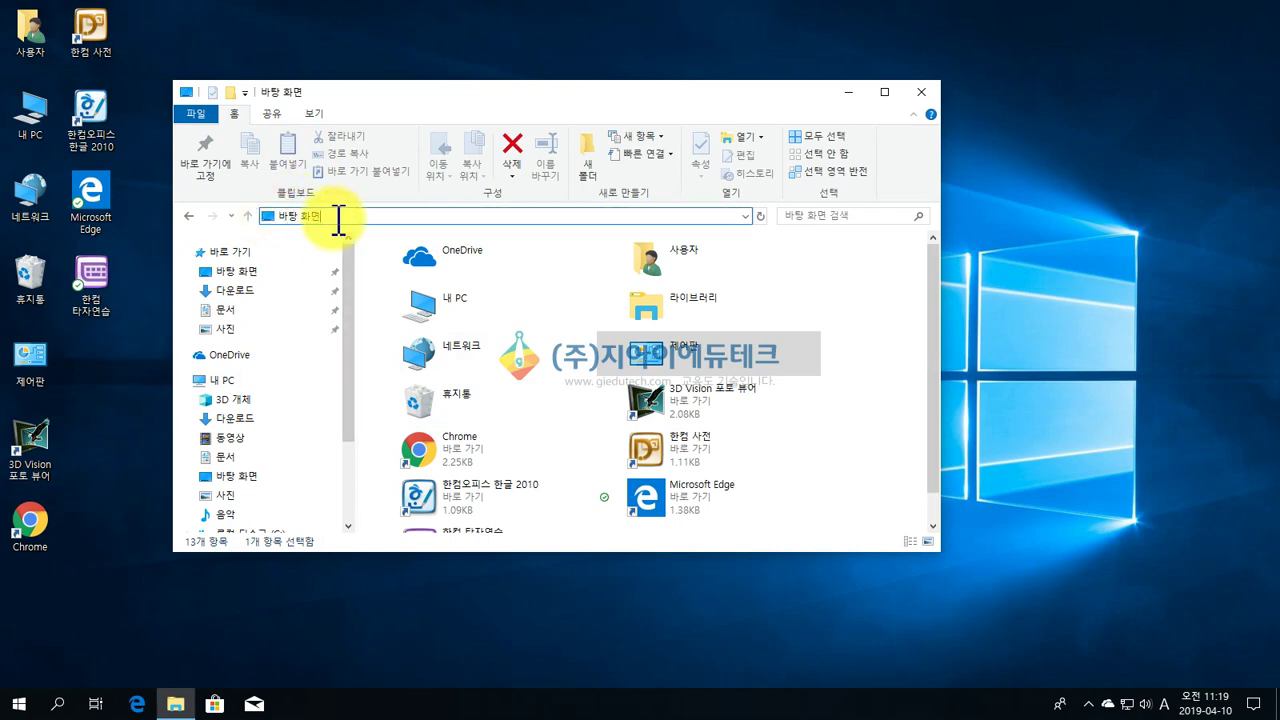
pyautogui.click(746, 212)
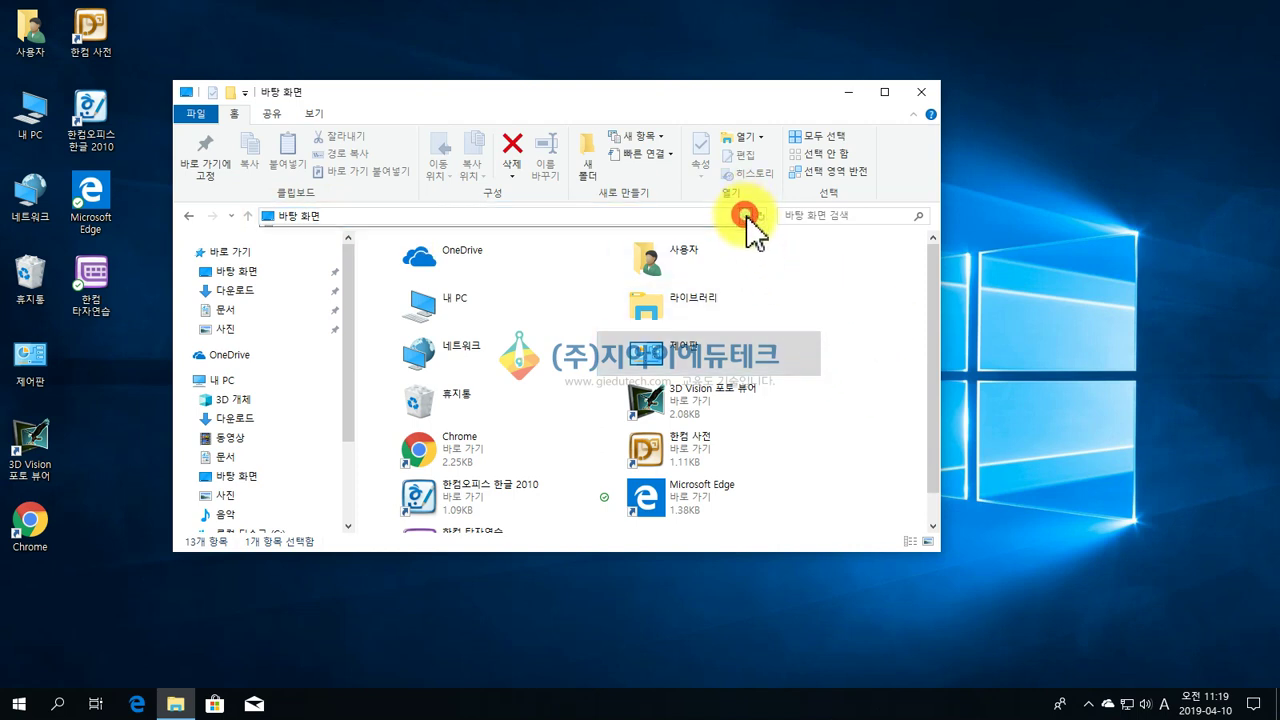
pyautogui.click(327, 233)
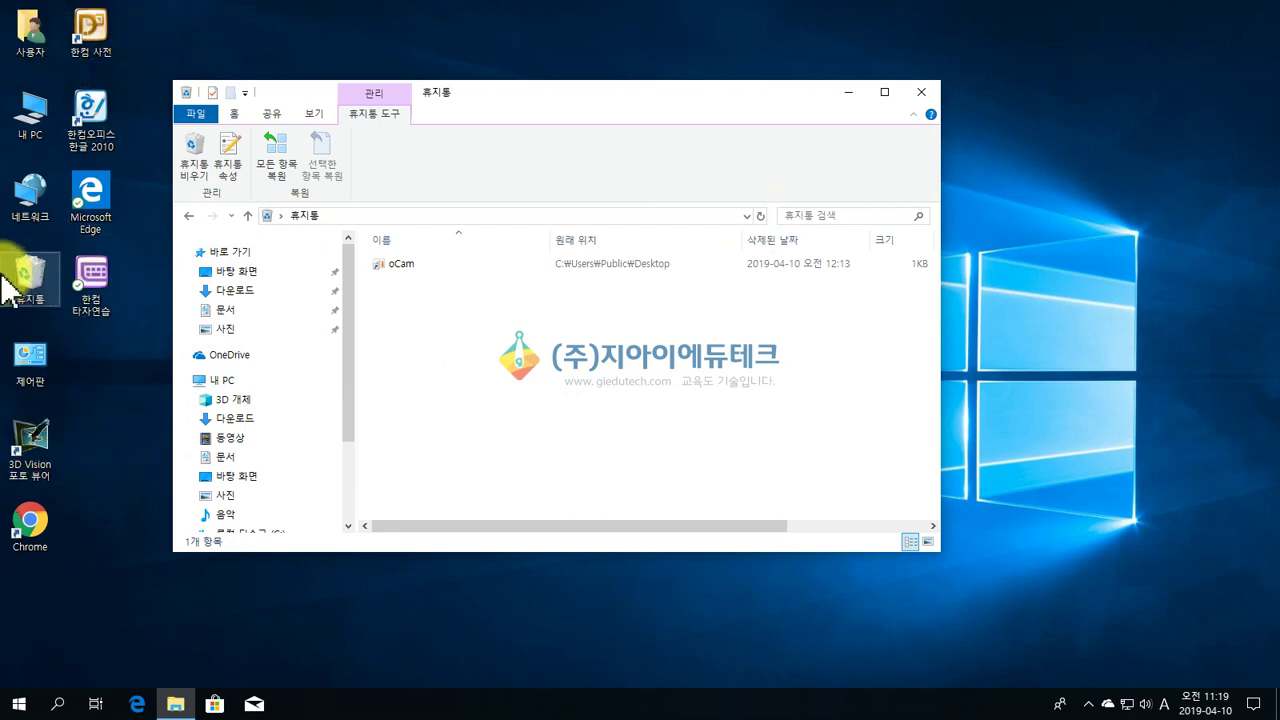
pyautogui.click(922, 96)
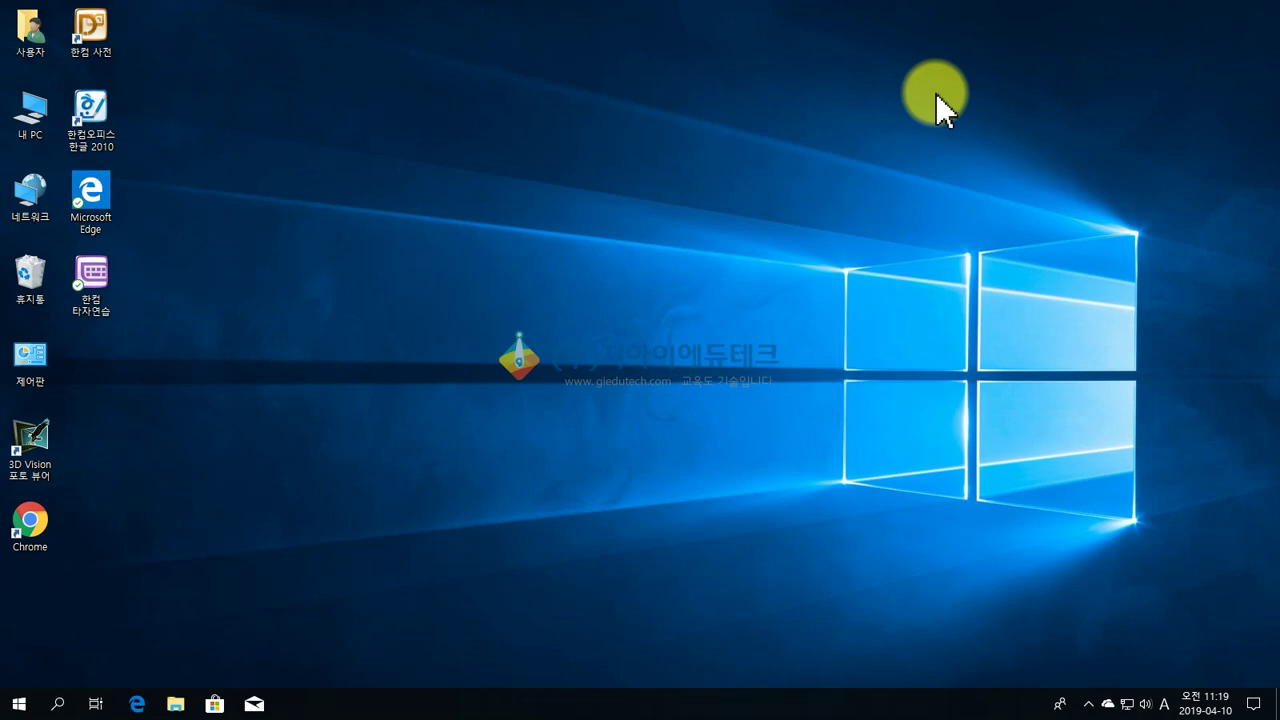
# - Open the Recycle Bin (휴지통) from the desktop, go to the Documents (문서) folder, and set its layout to tiles (타일)
pyautogui.doubleClick(38, 290)
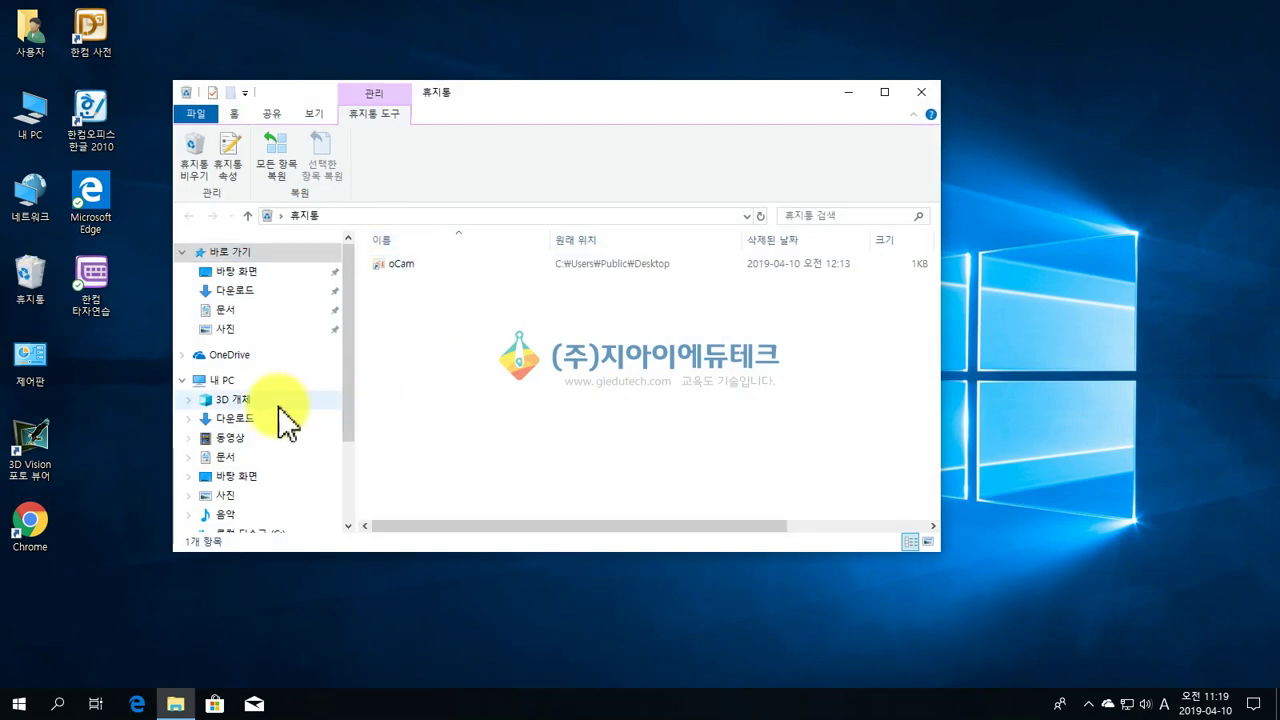
pyautogui.click(232, 458)
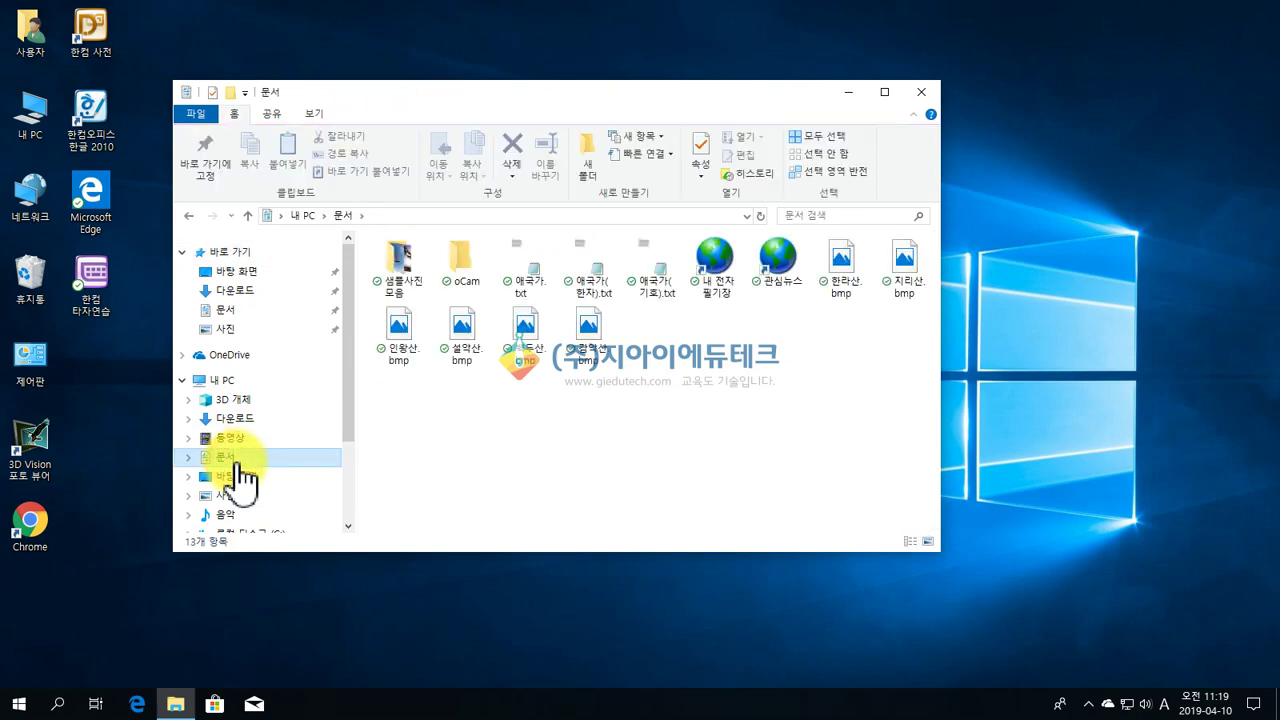
pyautogui.click(311, 113)
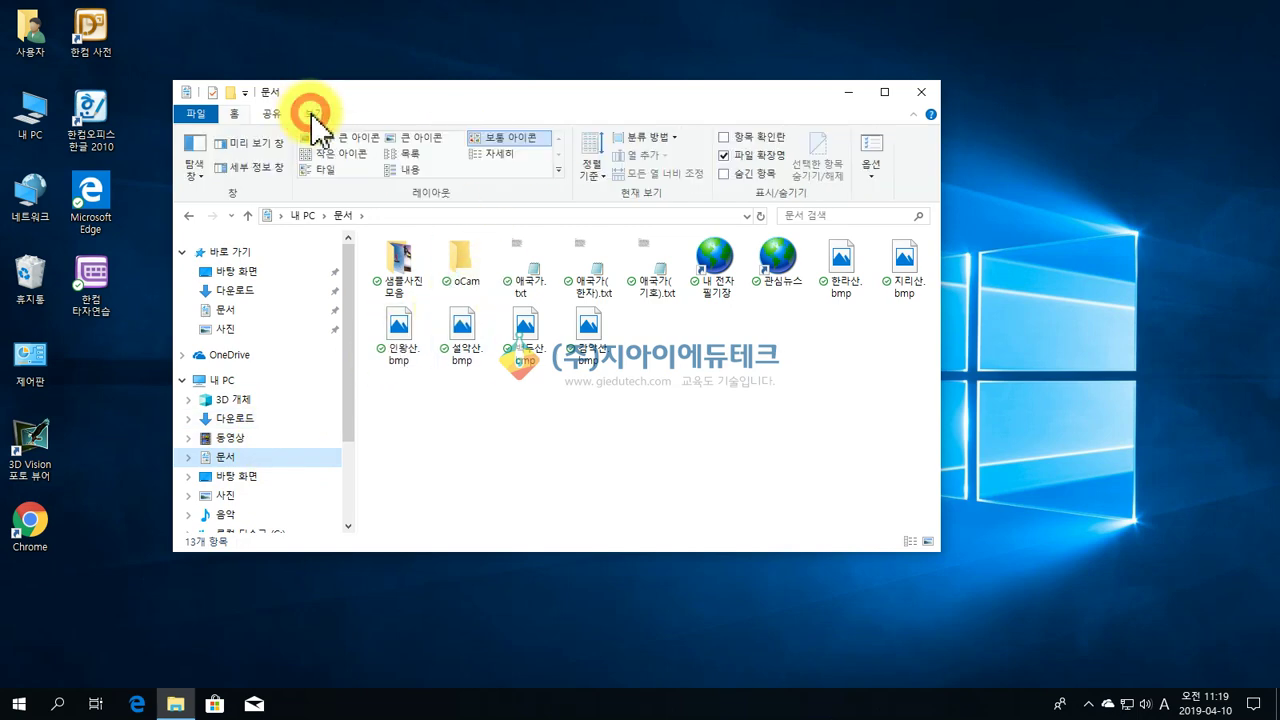
pyautogui.click(318, 170)
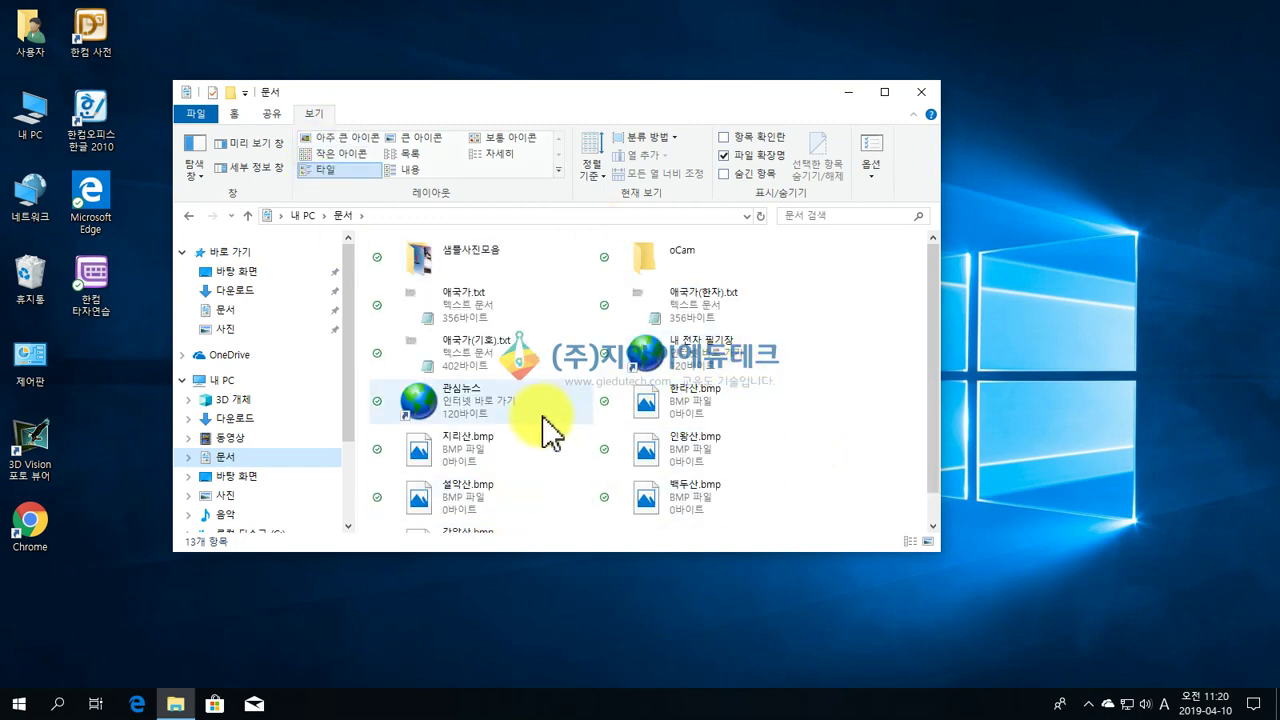
# - Try to delete the 관심뉴스 and 내 전자 필기장 internet shortcuts from the Documents folder
pyautogui.rightClick(442, 393)
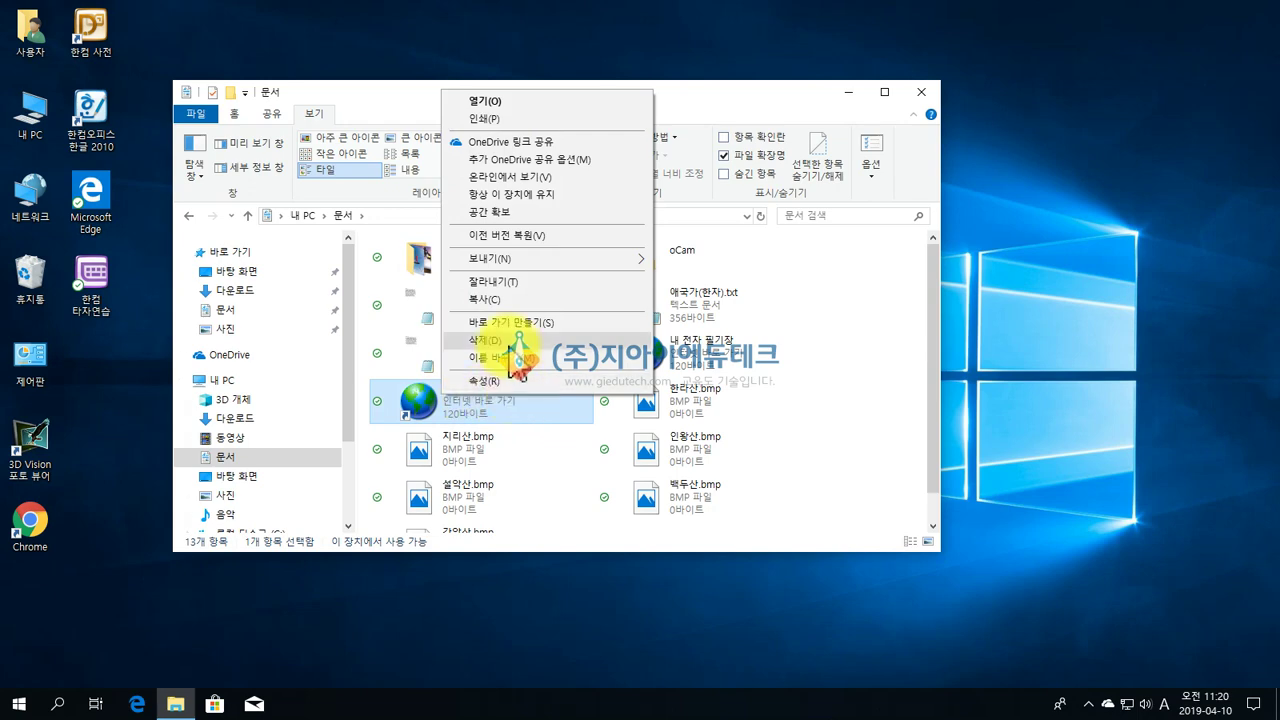
pyautogui.click(511, 342)
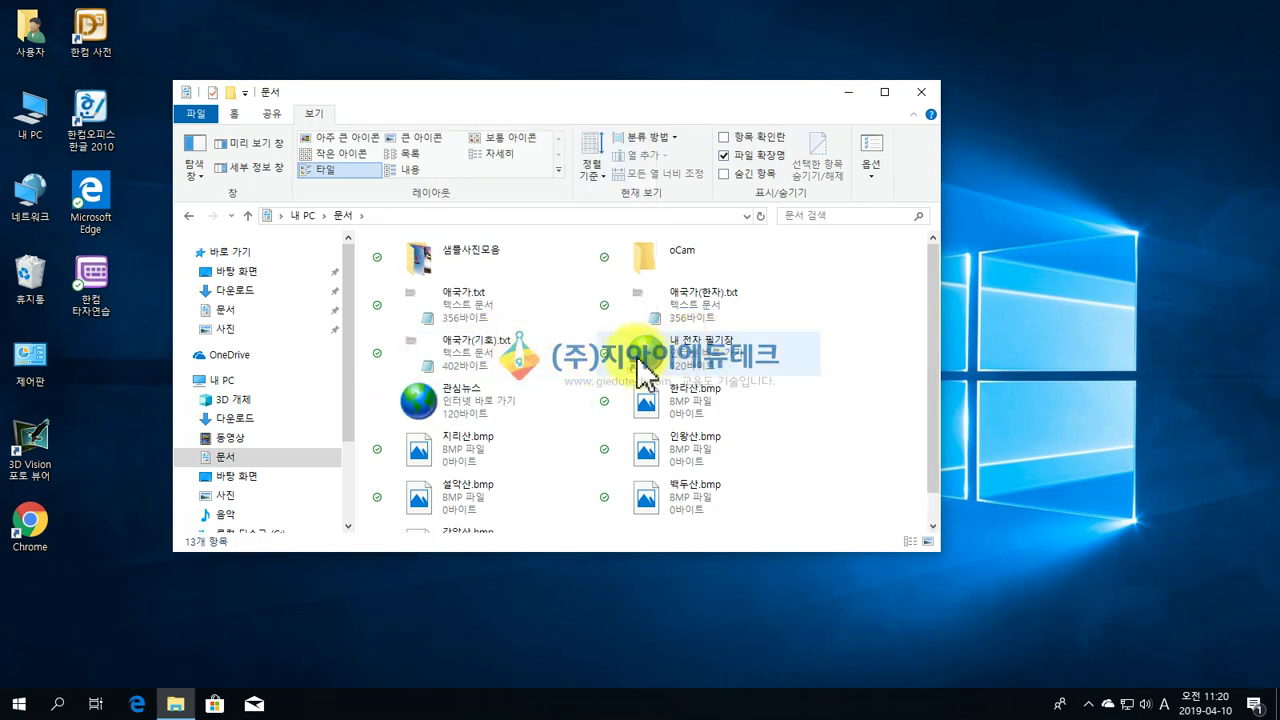
pyautogui.rightClick(637, 357)
pyautogui.click(676, 607)
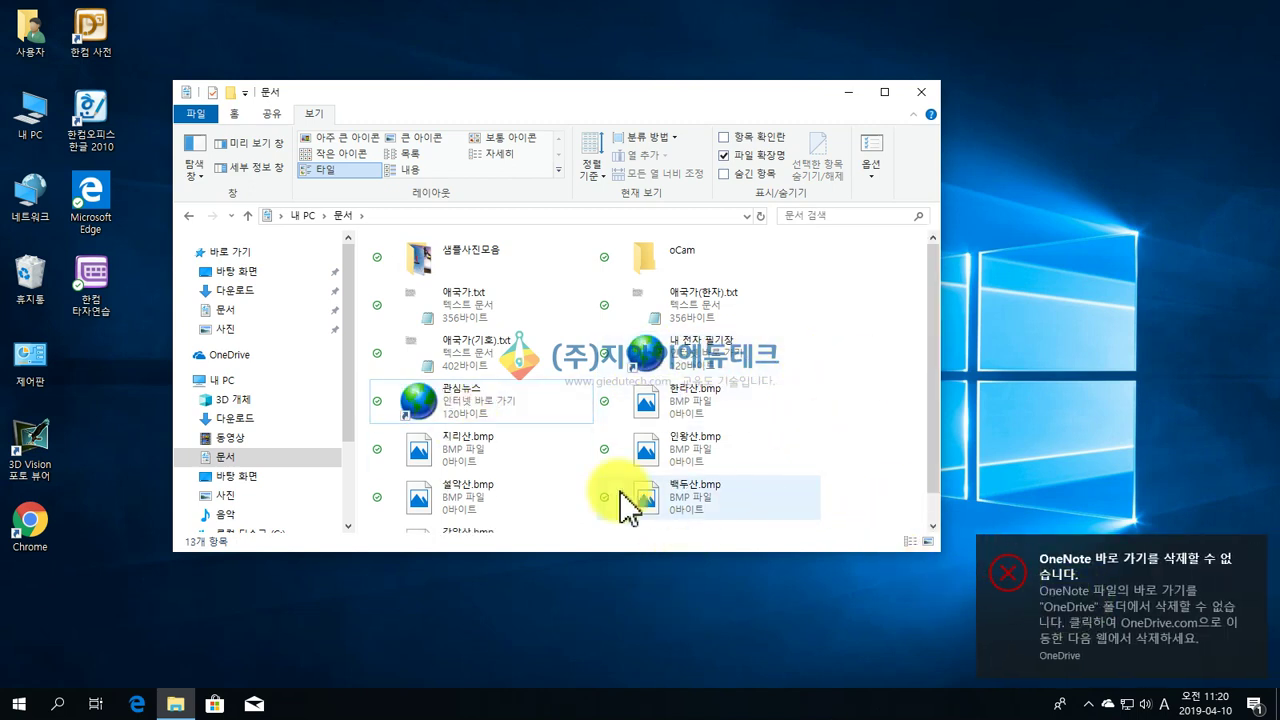
# - Delete the 샘플사진모음 folder from Documents, keeping 지리산.bmp and the oCam folder
pyautogui.rightClick(453, 468)
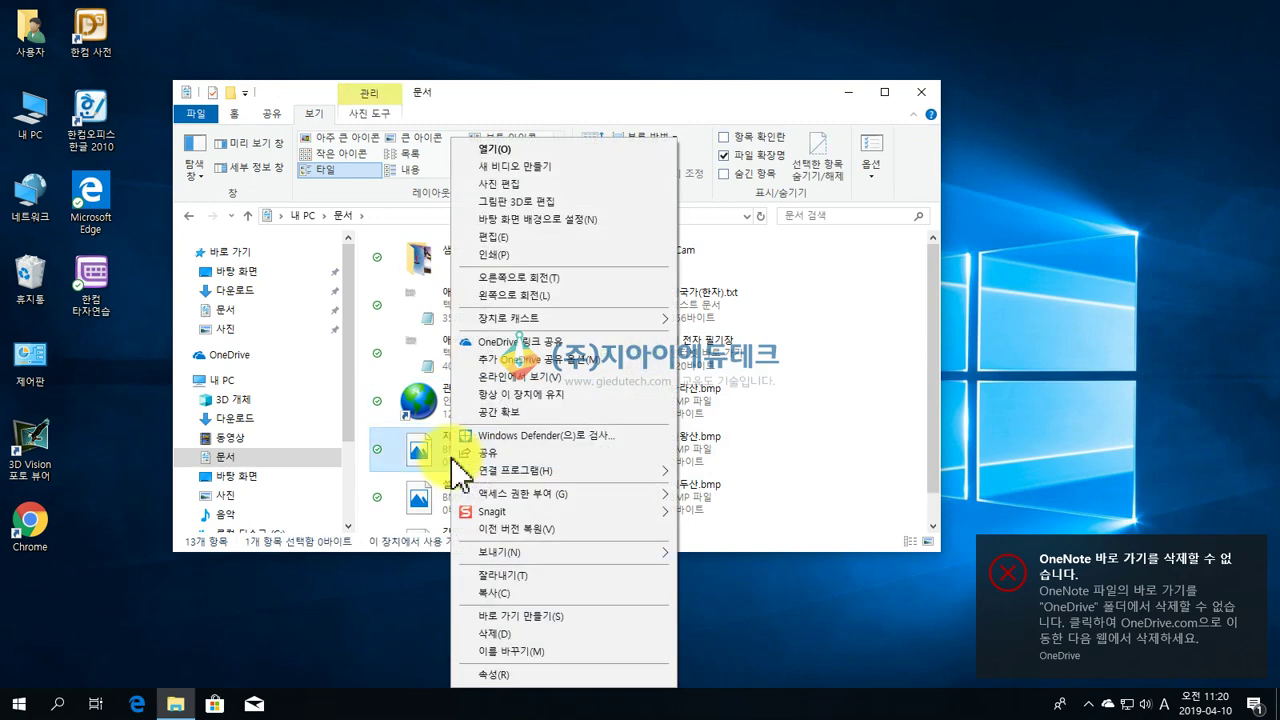
pyautogui.click(909, 400)
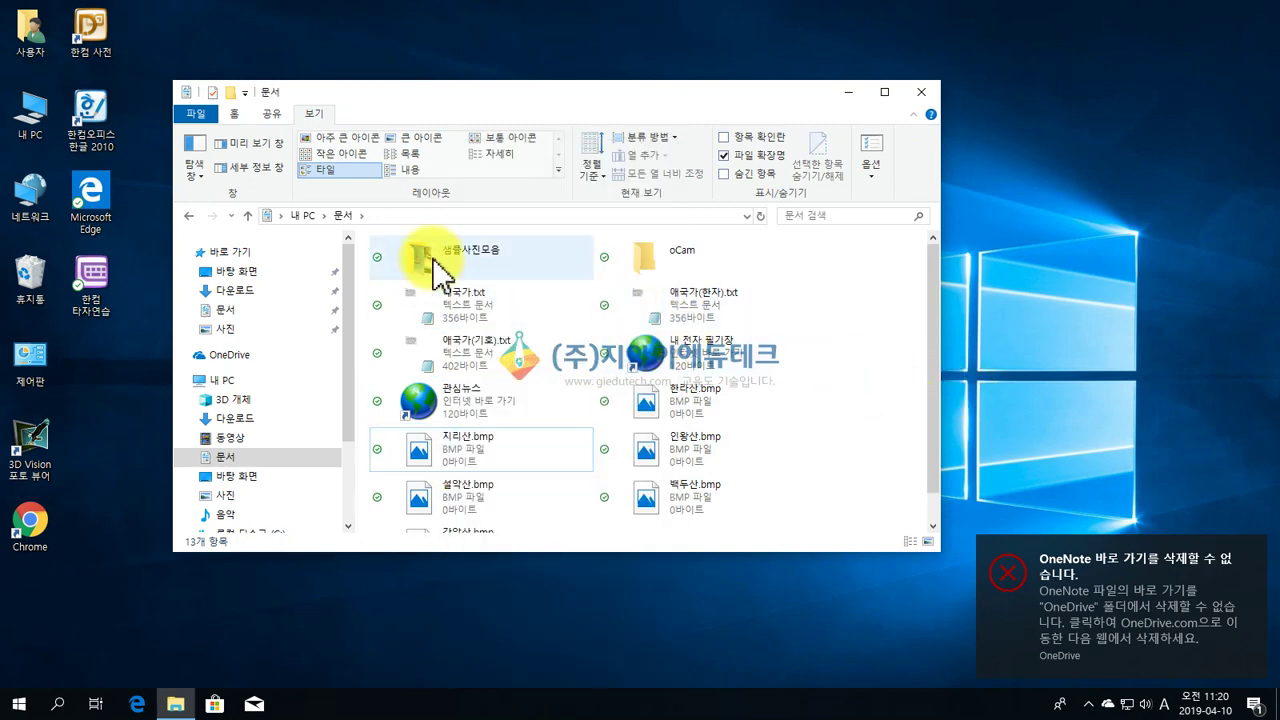
pyautogui.rightClick(447, 280)
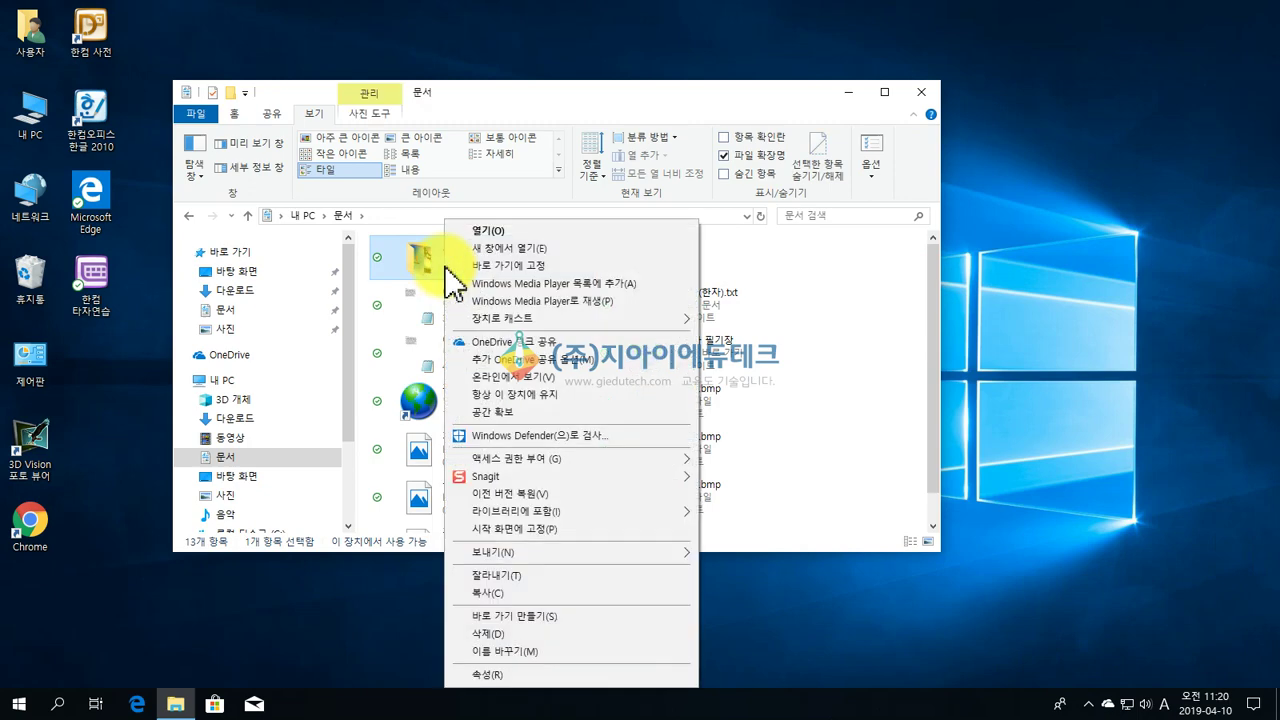
pyautogui.click(566, 633)
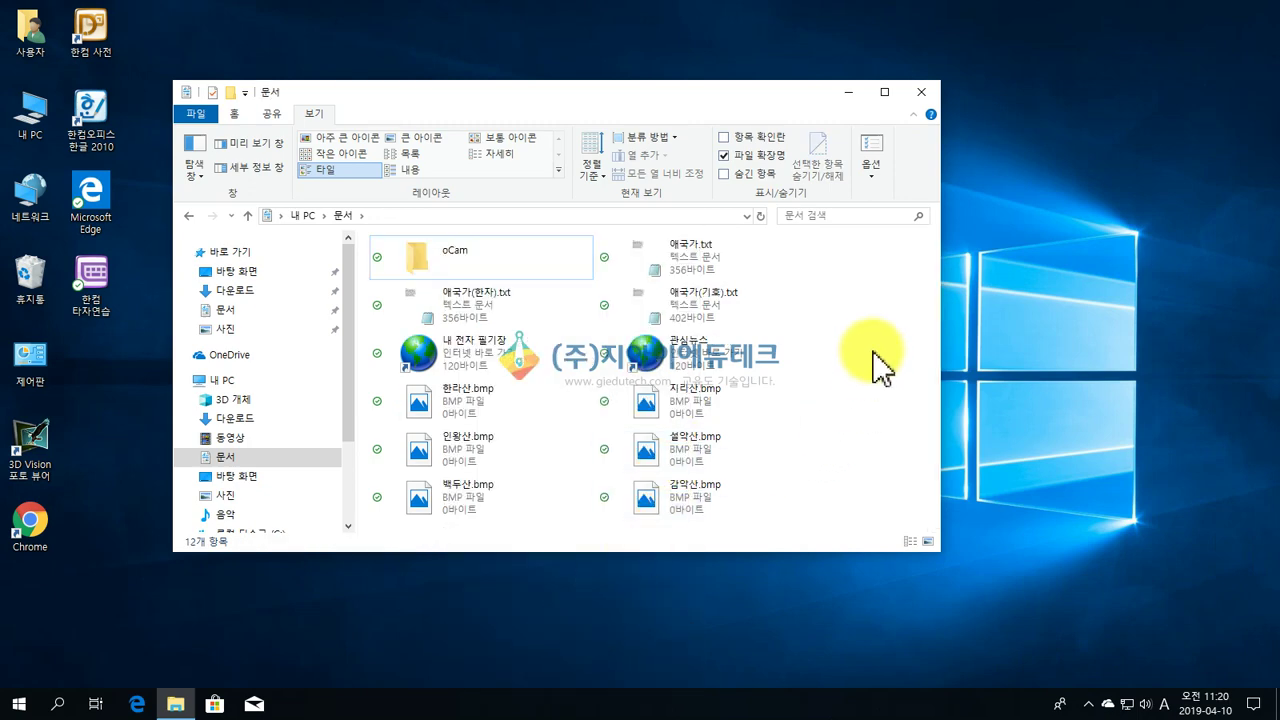
pyautogui.rightClick(434, 252)
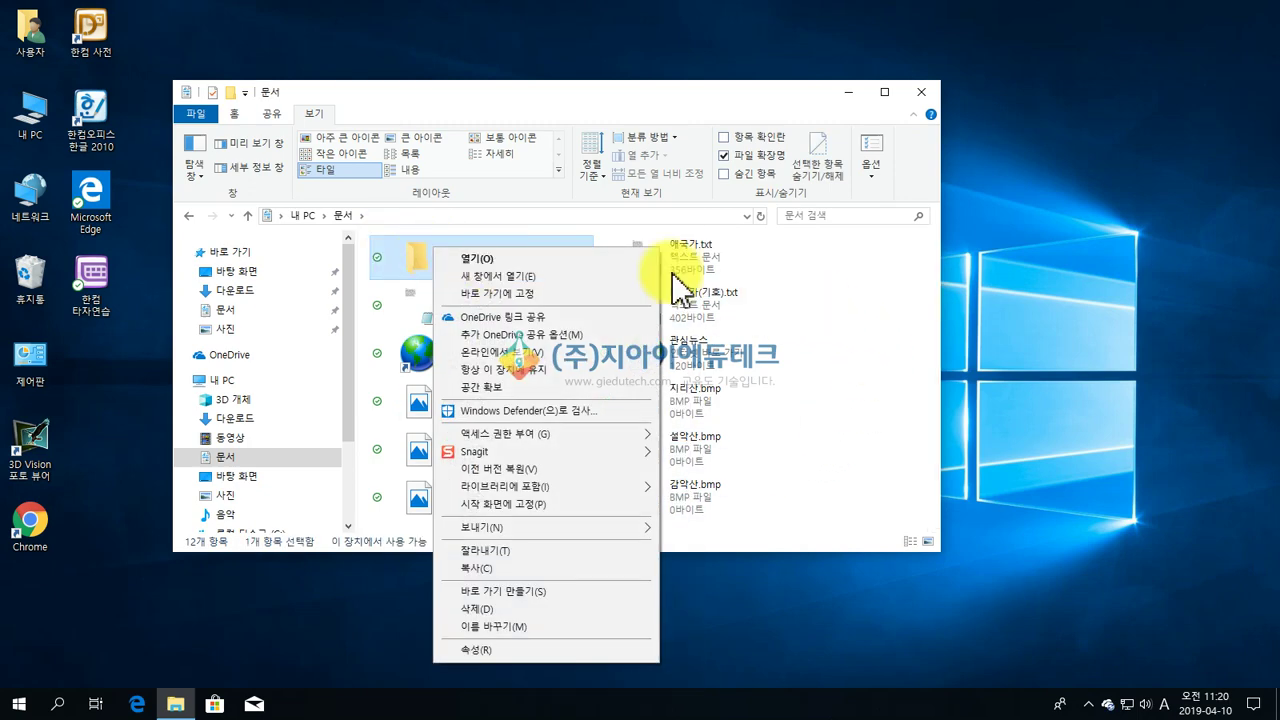
pyautogui.click(874, 385)
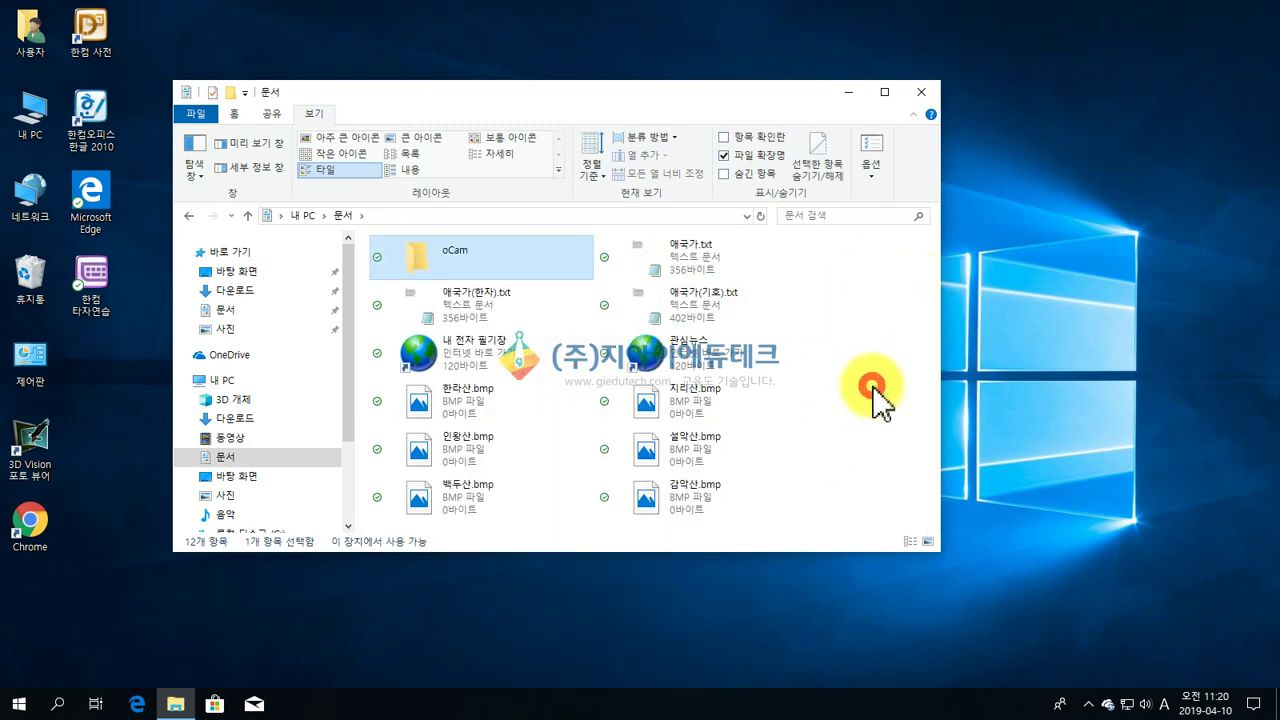
# - Go from Documents to the Recycle Bin (휴지통) through the address path to check the deleted items, and close the window
pyautogui.click(281, 216)
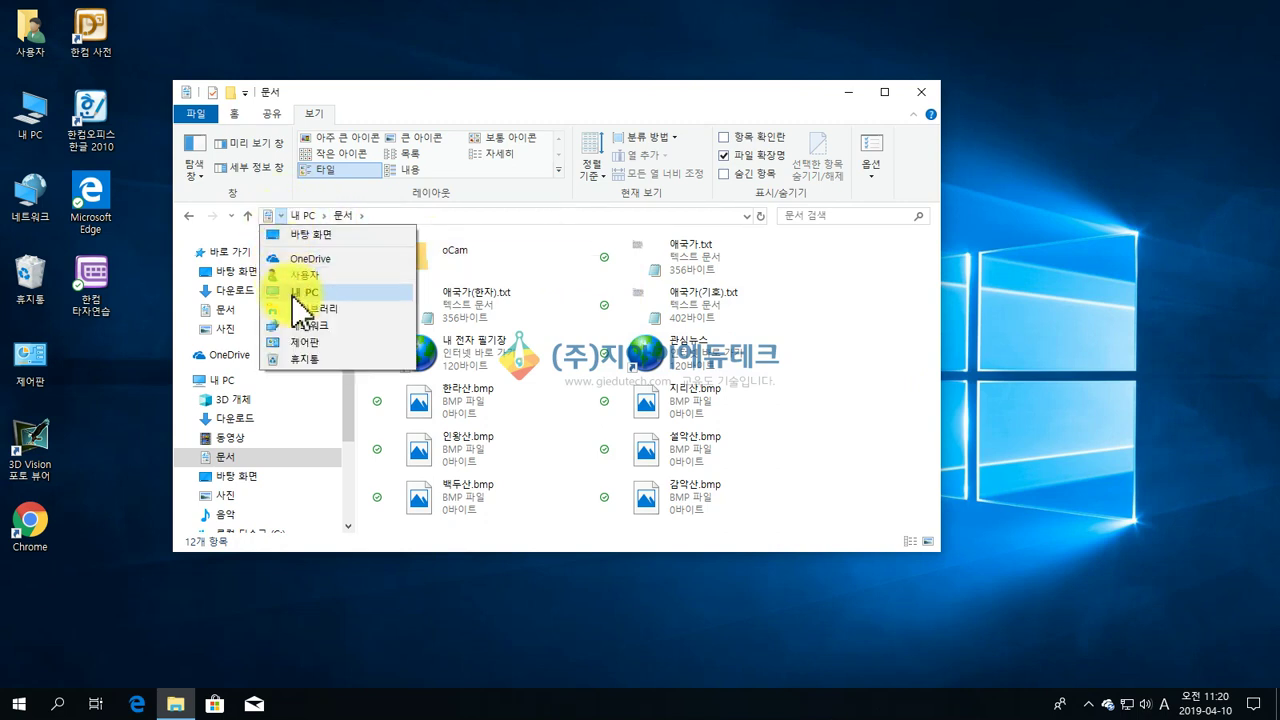
pyautogui.click(300, 360)
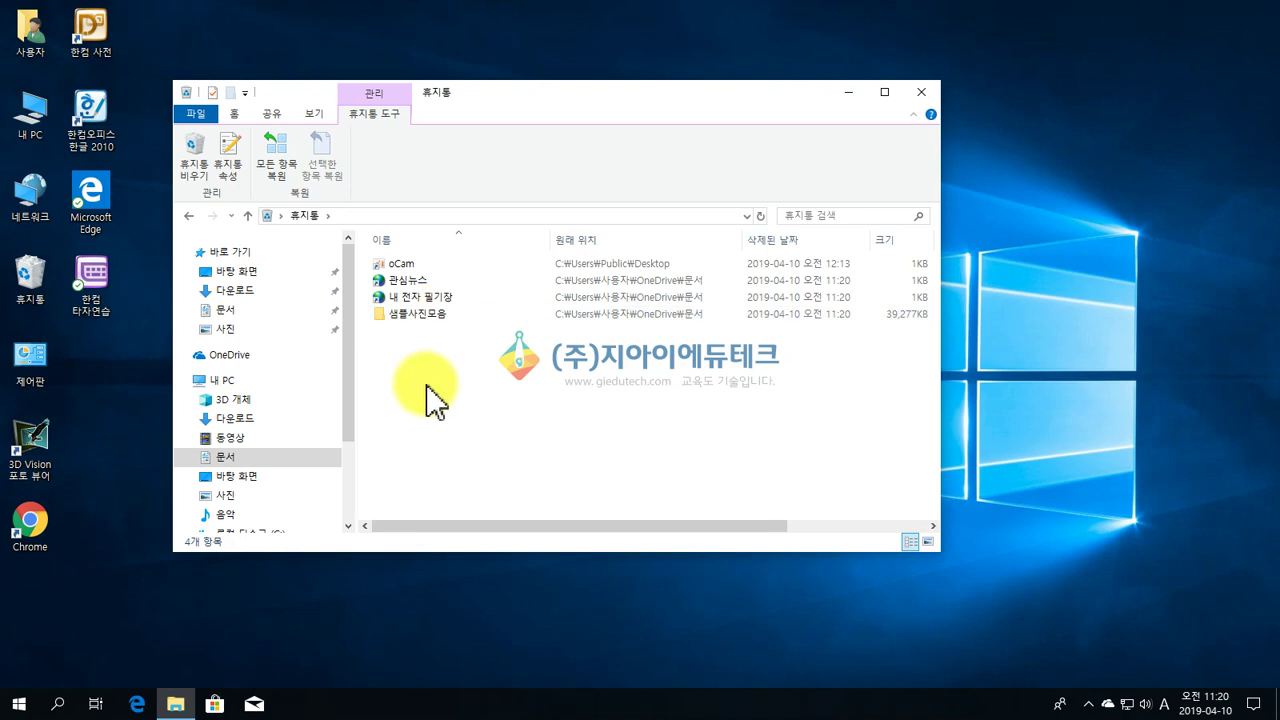
pyautogui.click(926, 91)
# - Reopen the Recycle Bin from the desktop and restore the 샘플사진모음 folder to its original location
pyautogui.doubleClick(30, 285)
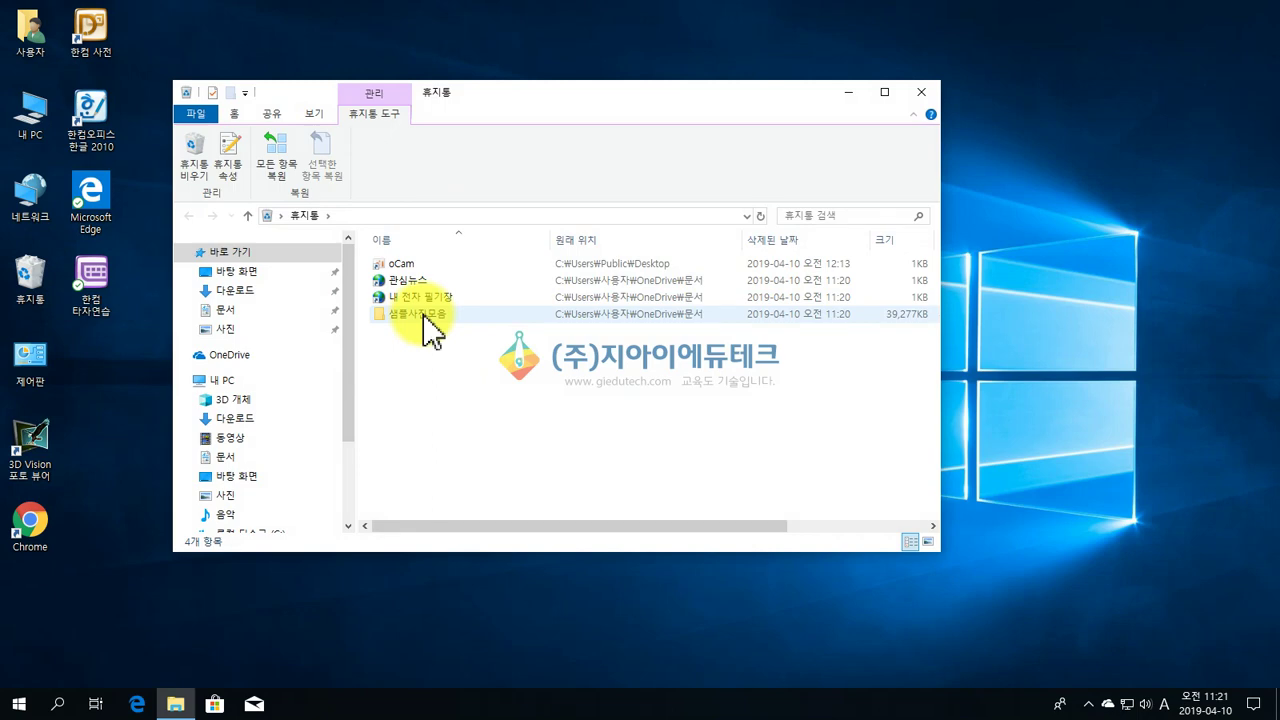
pyautogui.rightClick(423, 320)
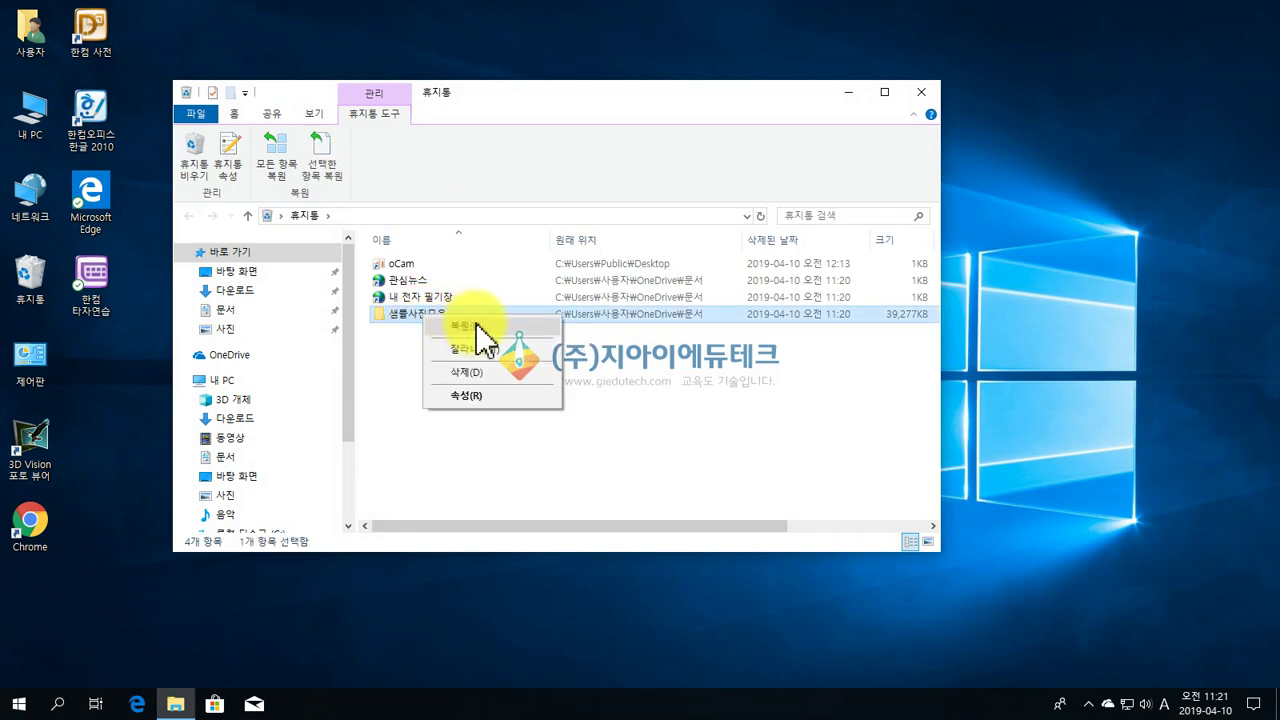
pyautogui.click(611, 414)
pyautogui.click(410, 318)
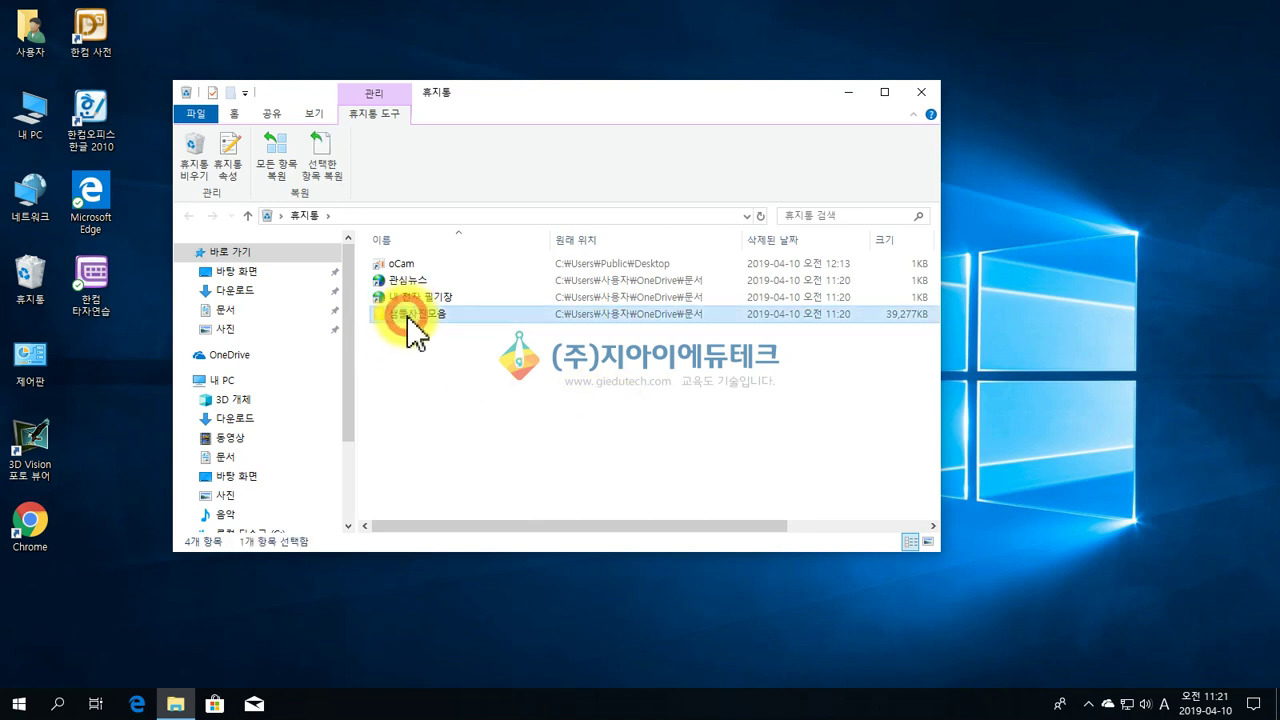
pyautogui.click(320, 160)
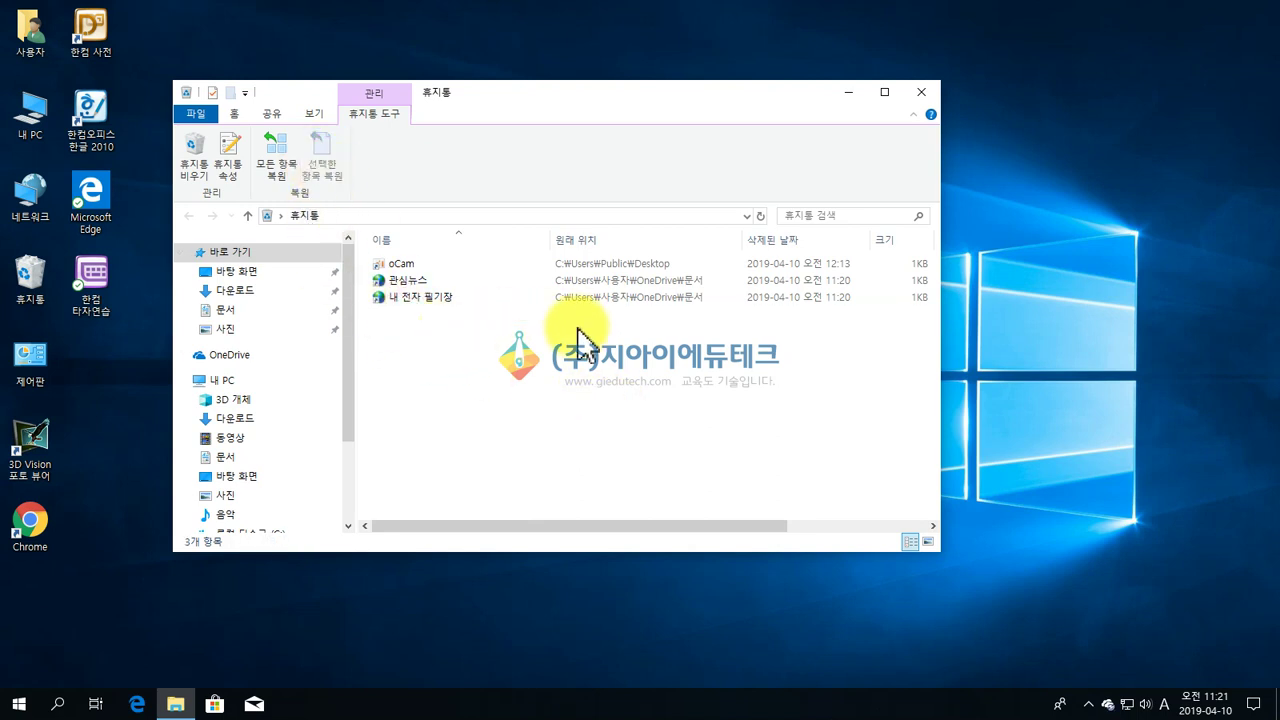
# - Check the Documents (문서) folder for the restored 샘플사진모음 folder, select it, and close the window
pyautogui.click(226, 310)
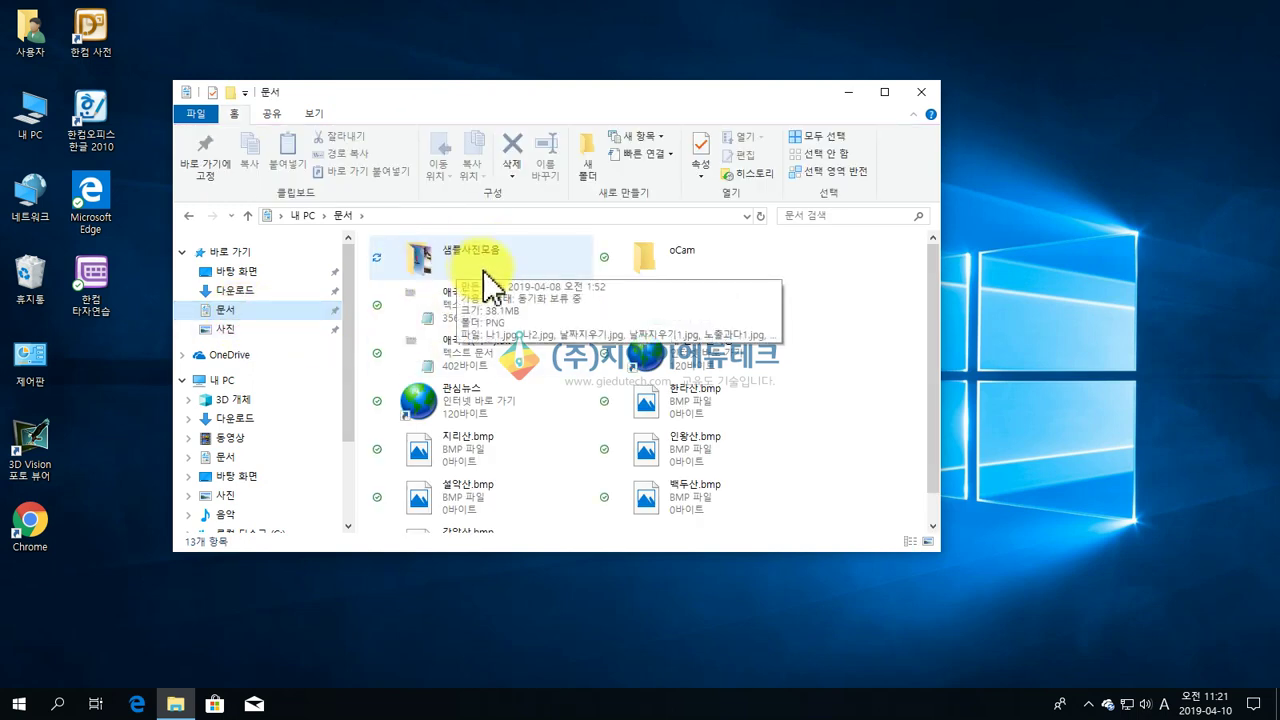
pyautogui.click(379, 266)
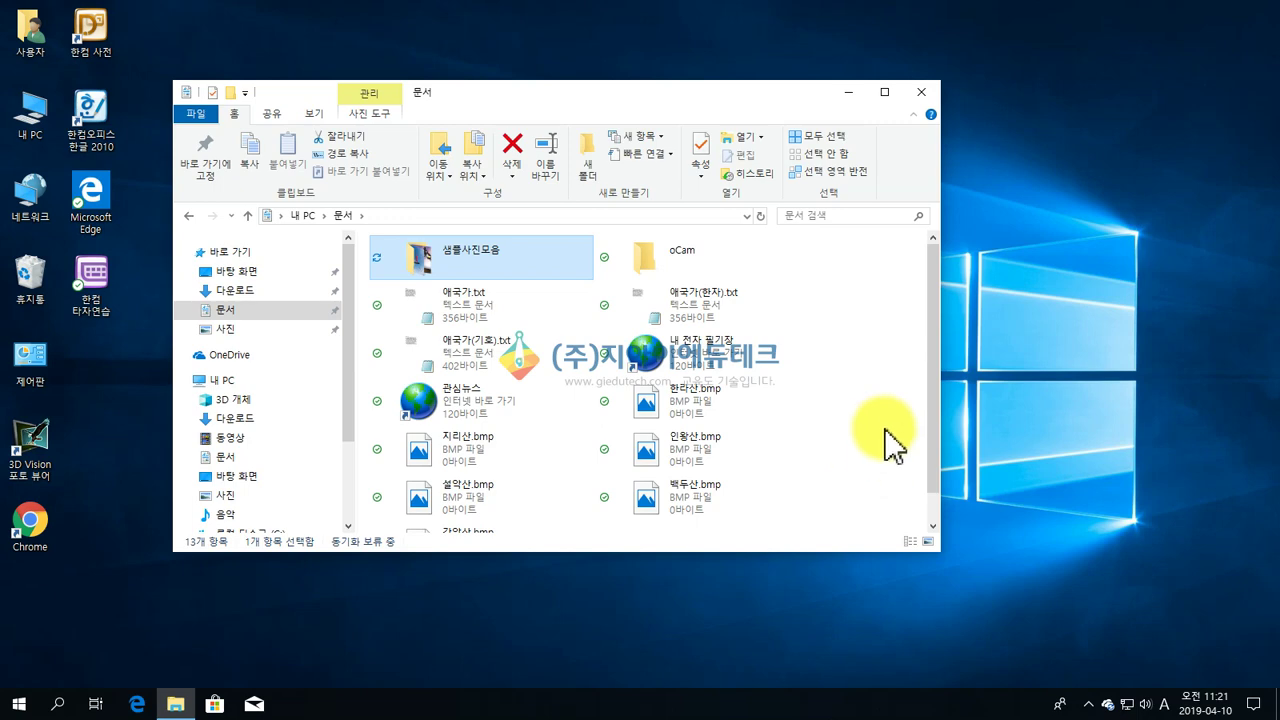
pyautogui.click(928, 94)
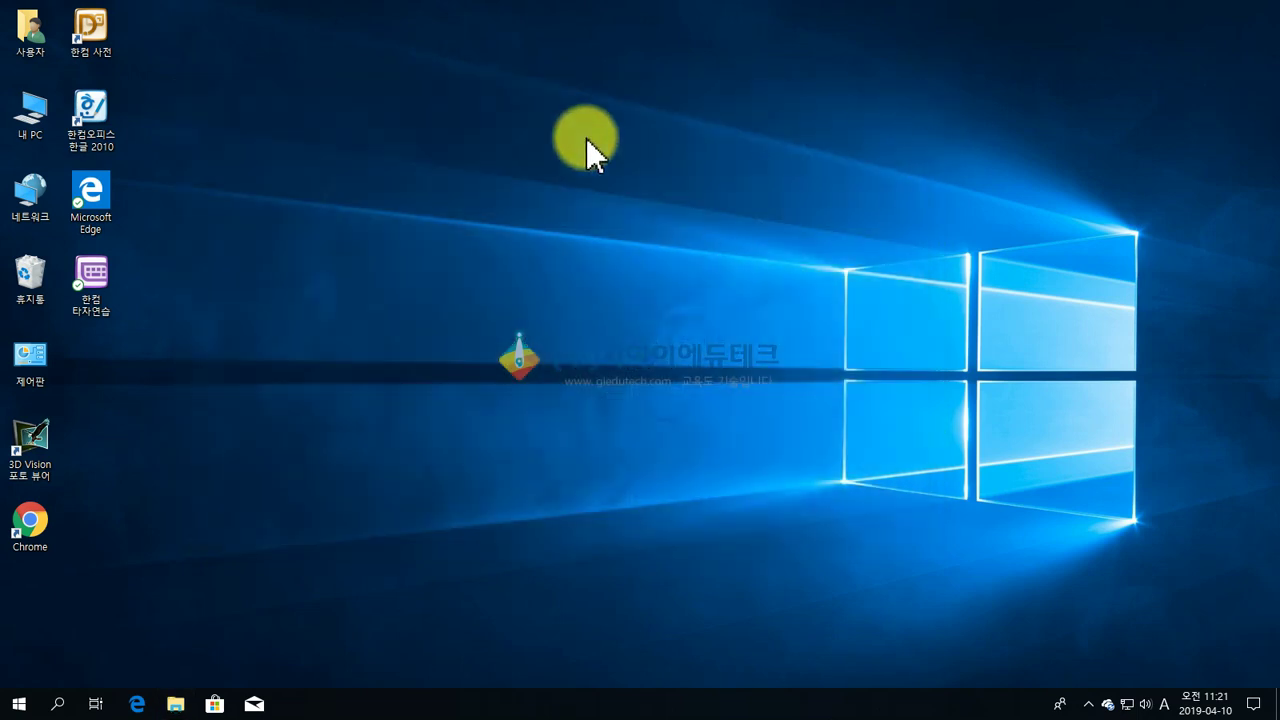
# - Look through the Recycle Bin's contents, close its window, and empty the bin from the desktop (휴지통 비우기), permanently deleting its items
pyautogui.doubleClick(27, 268)
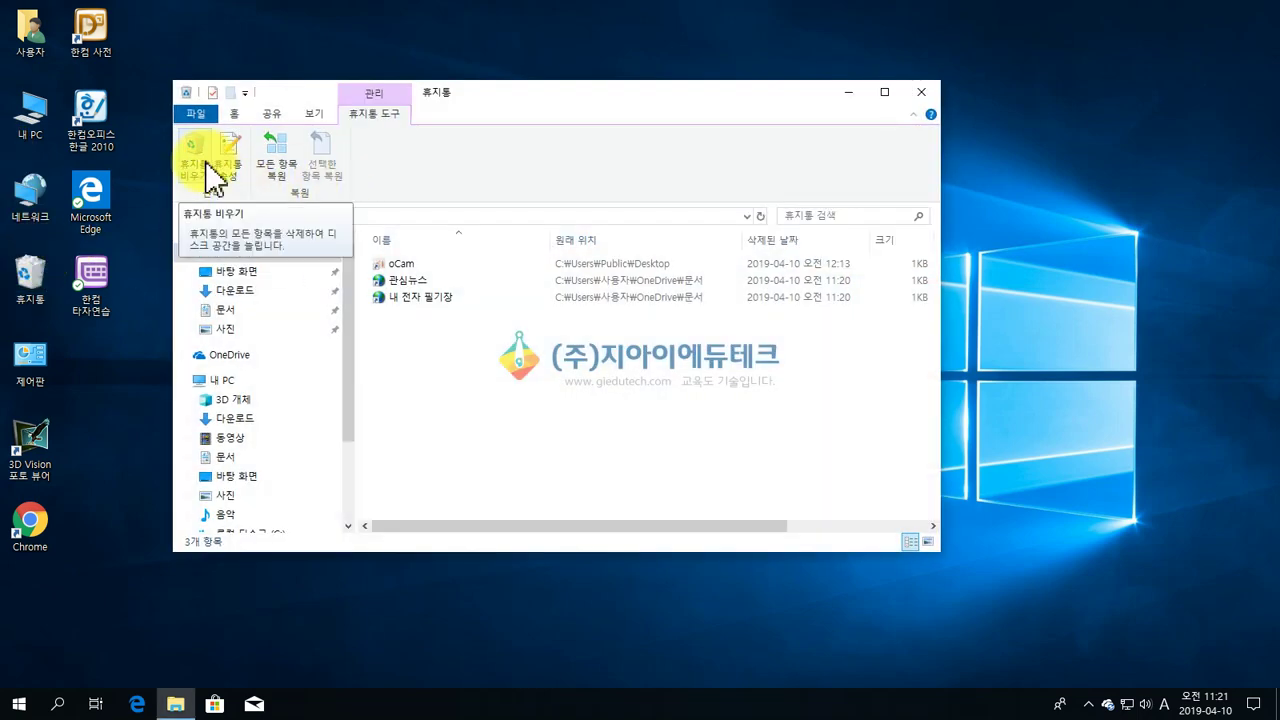
pyautogui.click(926, 94)
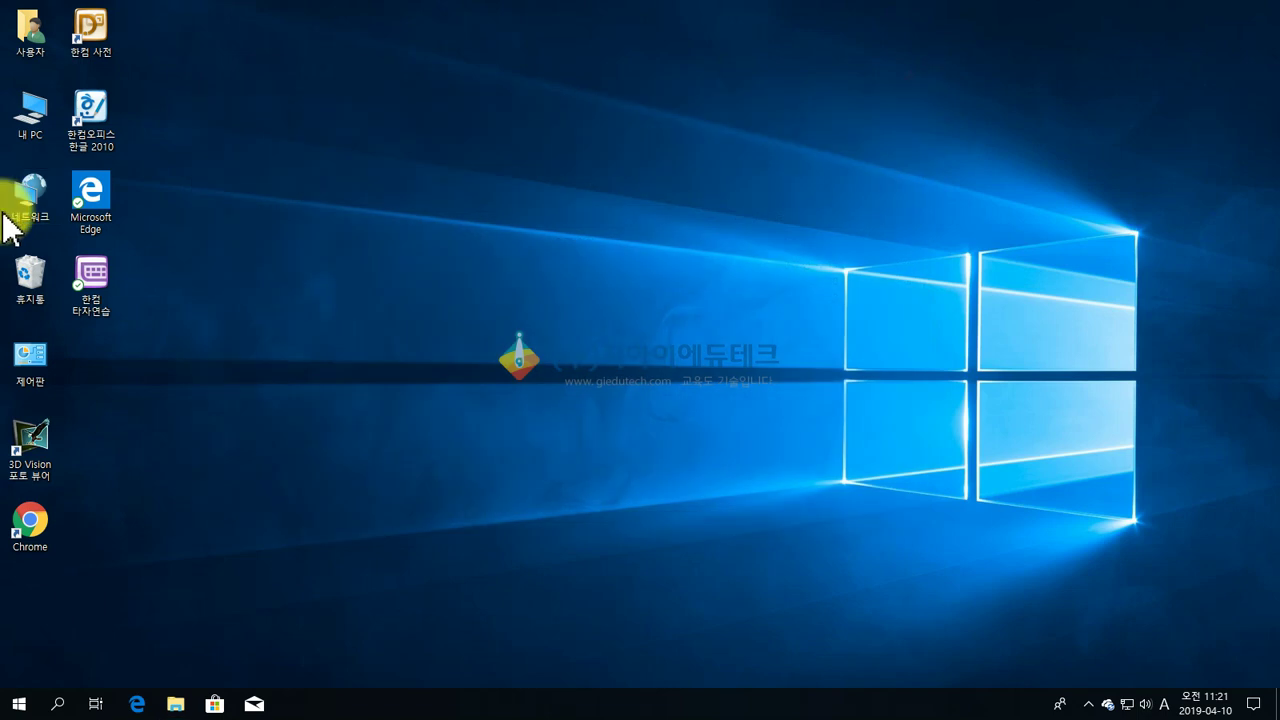
pyautogui.rightClick(31, 271)
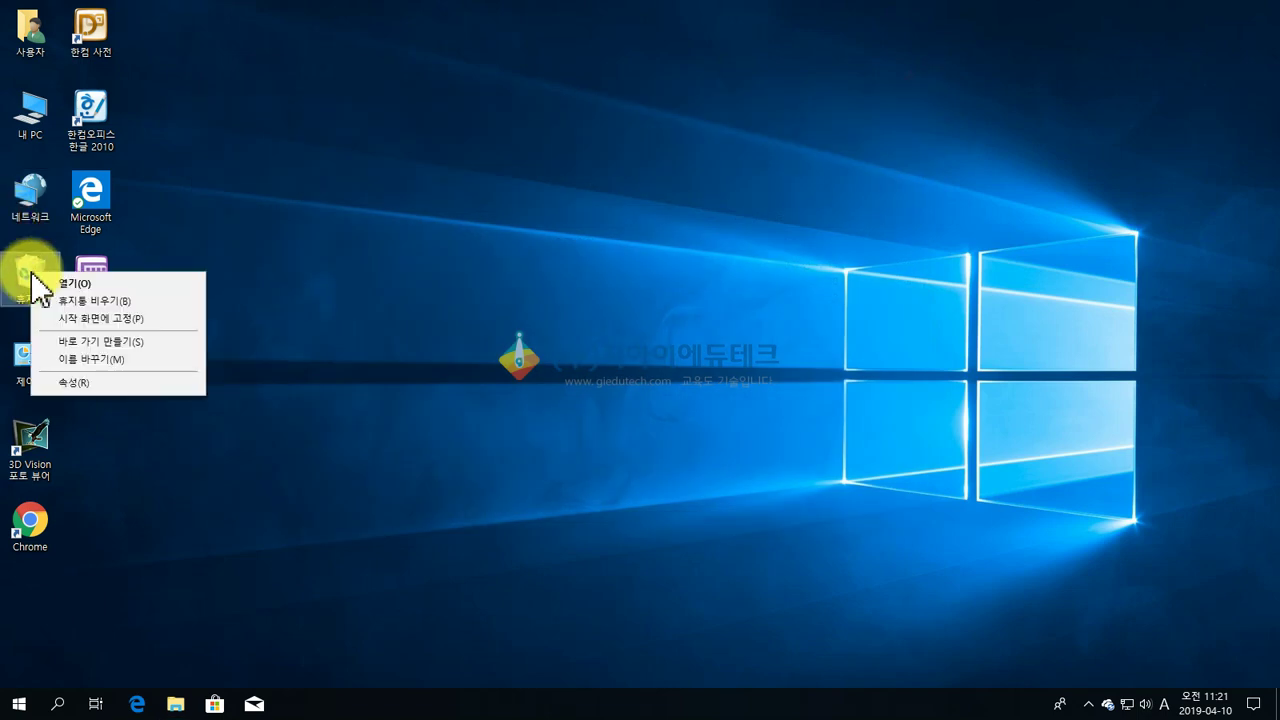
pyautogui.click(90, 303)
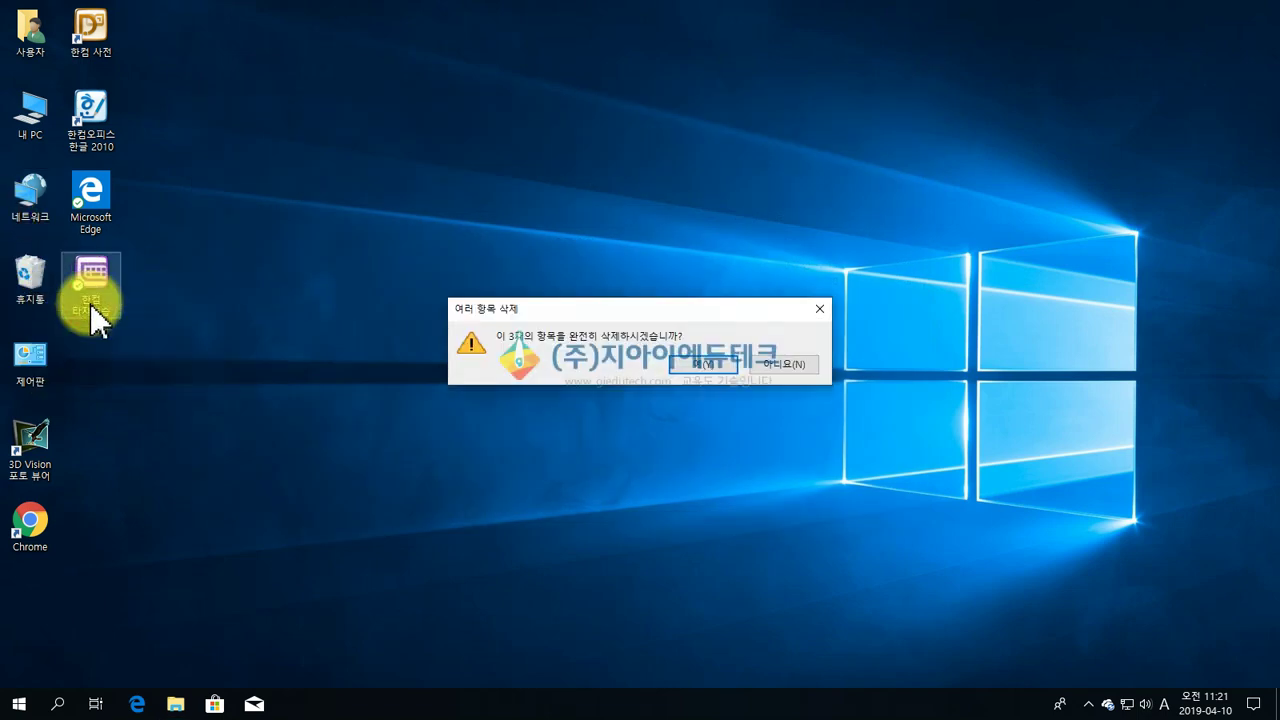
pyautogui.click(703, 365)
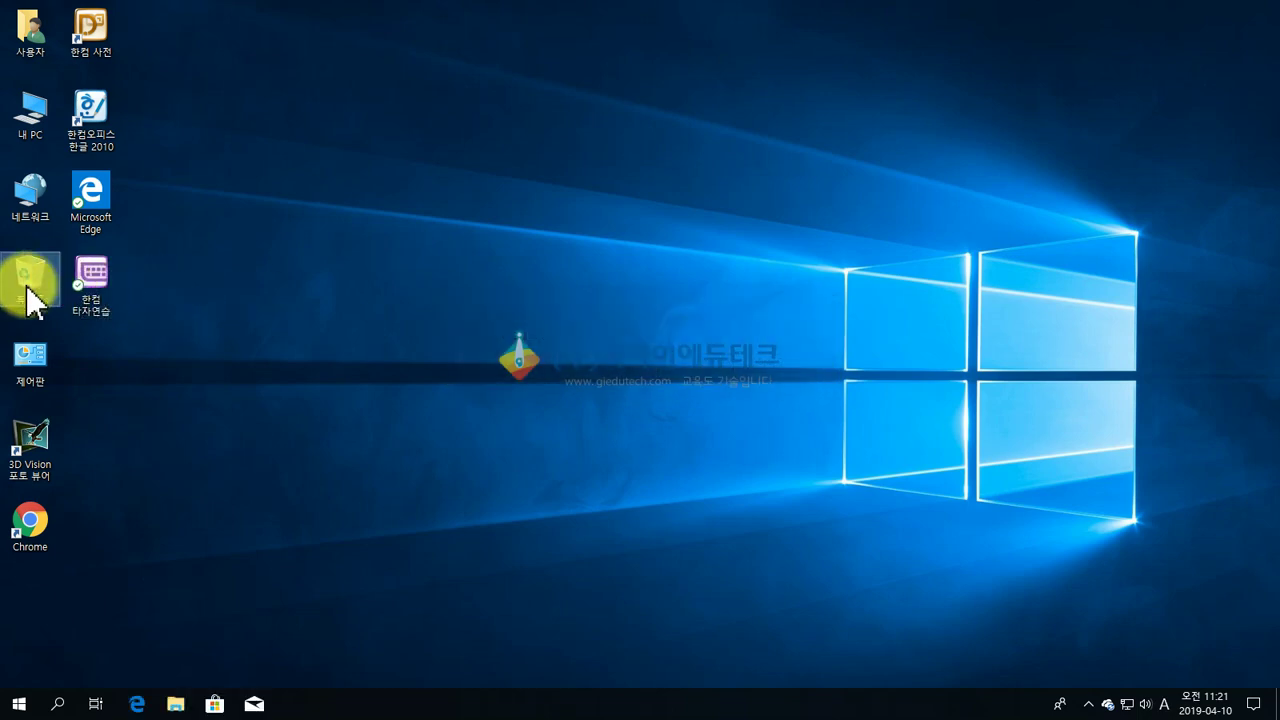
pyautogui.click(340, 344)
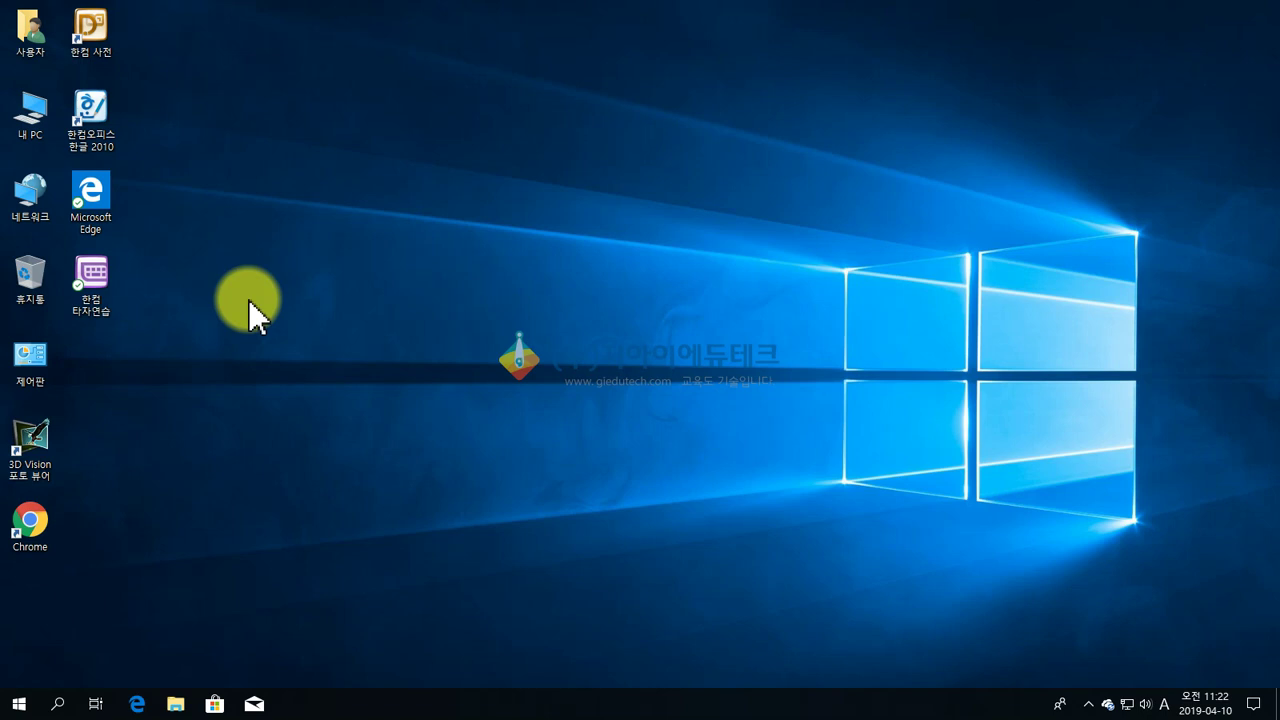
# - Create a folder named 스포츠 on the desktop and move it directly below the 한컴 타자연습 icon
pyautogui.rightClick(285, 190)
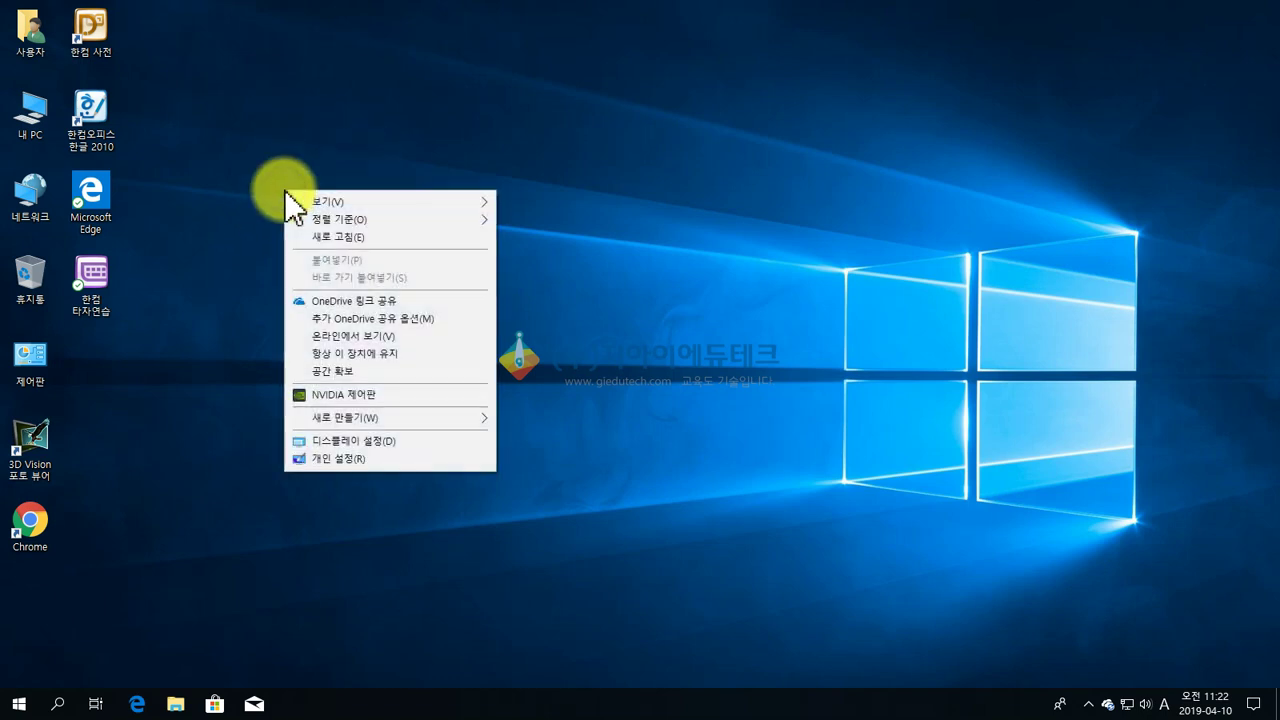
pyautogui.moveTo(409, 420)
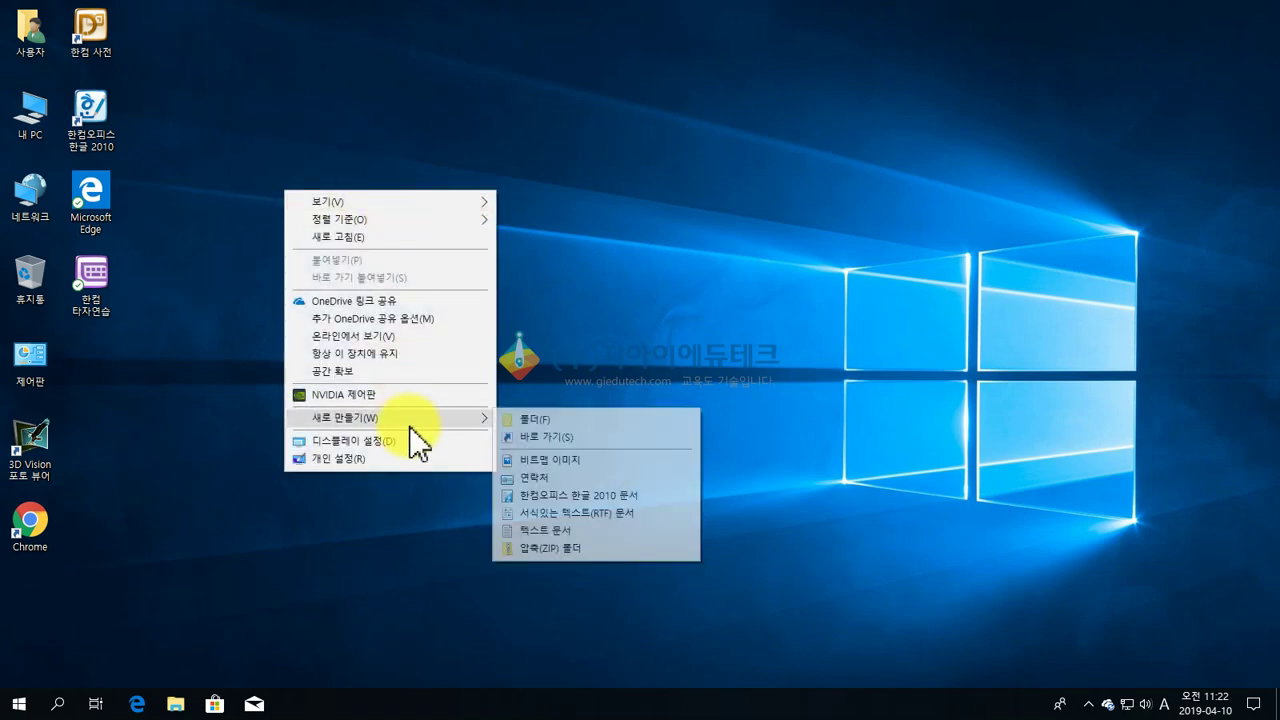
pyautogui.click(589, 421)
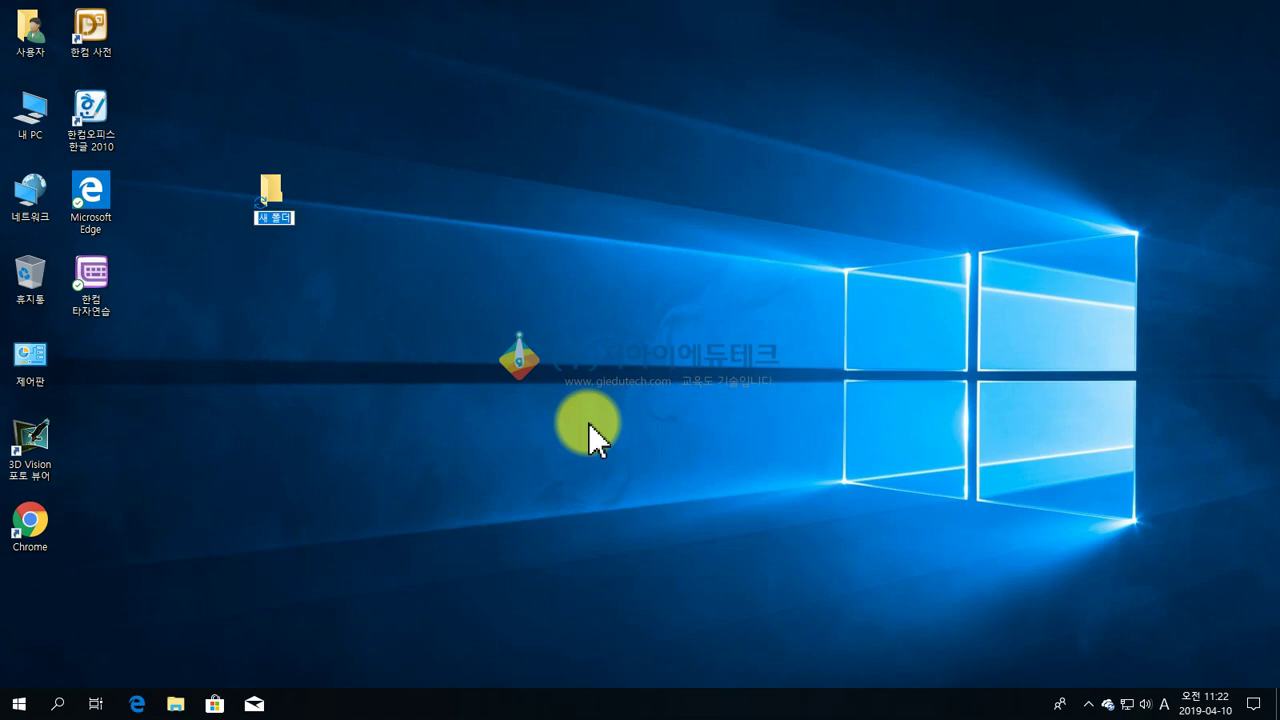
pyautogui.press('Hangul')
pyautogui.write('스포츠')
pyautogui.press('Return')
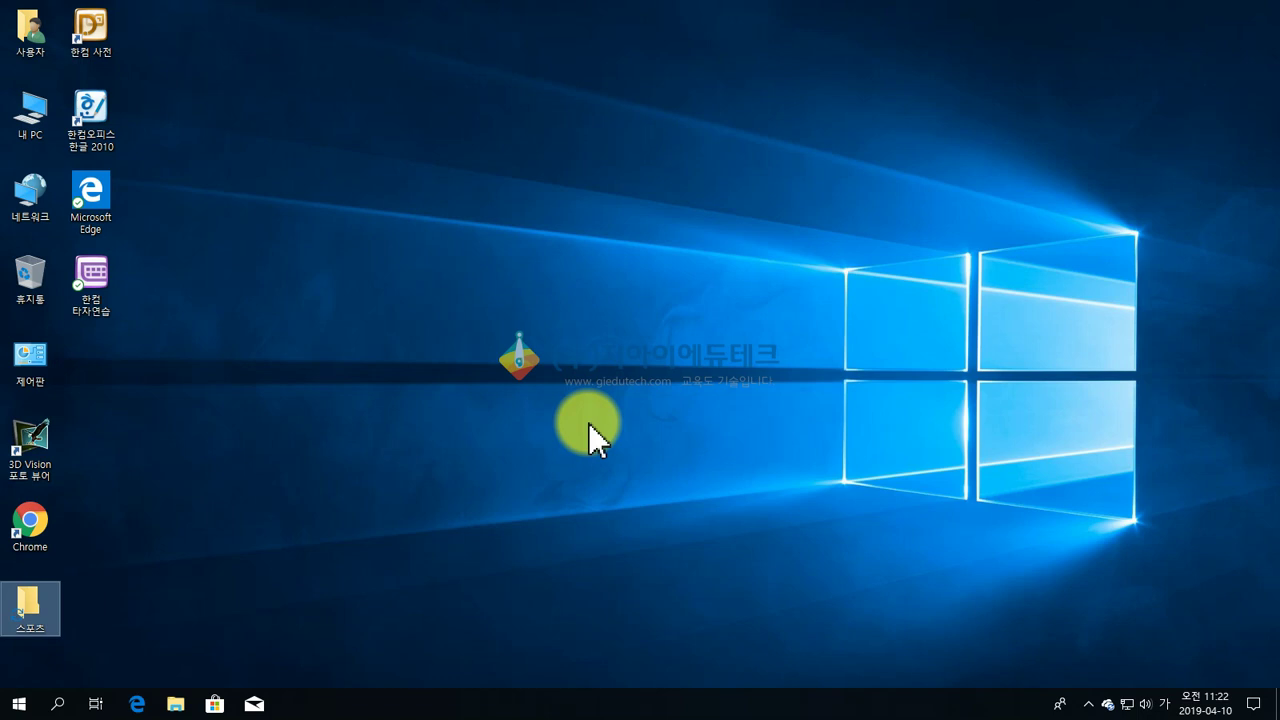
pyautogui.moveTo(40, 620); pyautogui.dragTo(98, 369)
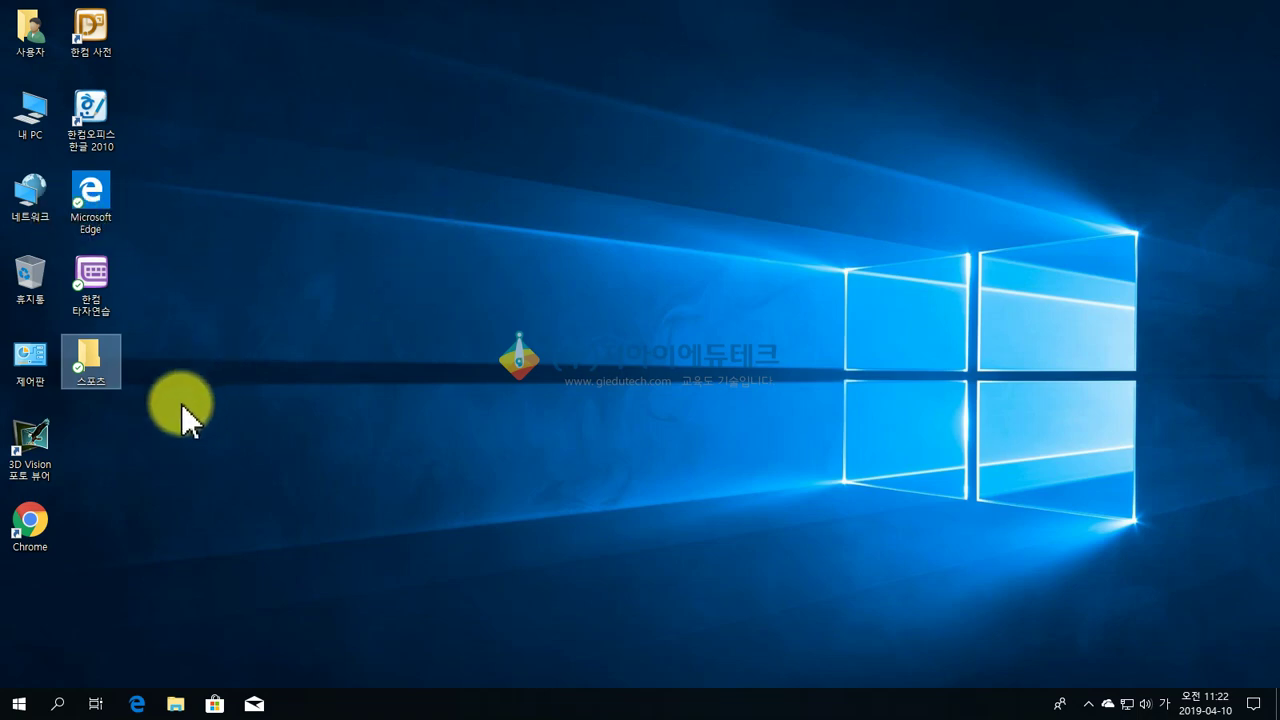
# - Open the Pictures (사진) folder in File Explorer and create a new folder named 여행사진 in it
pyautogui.click(175, 704)
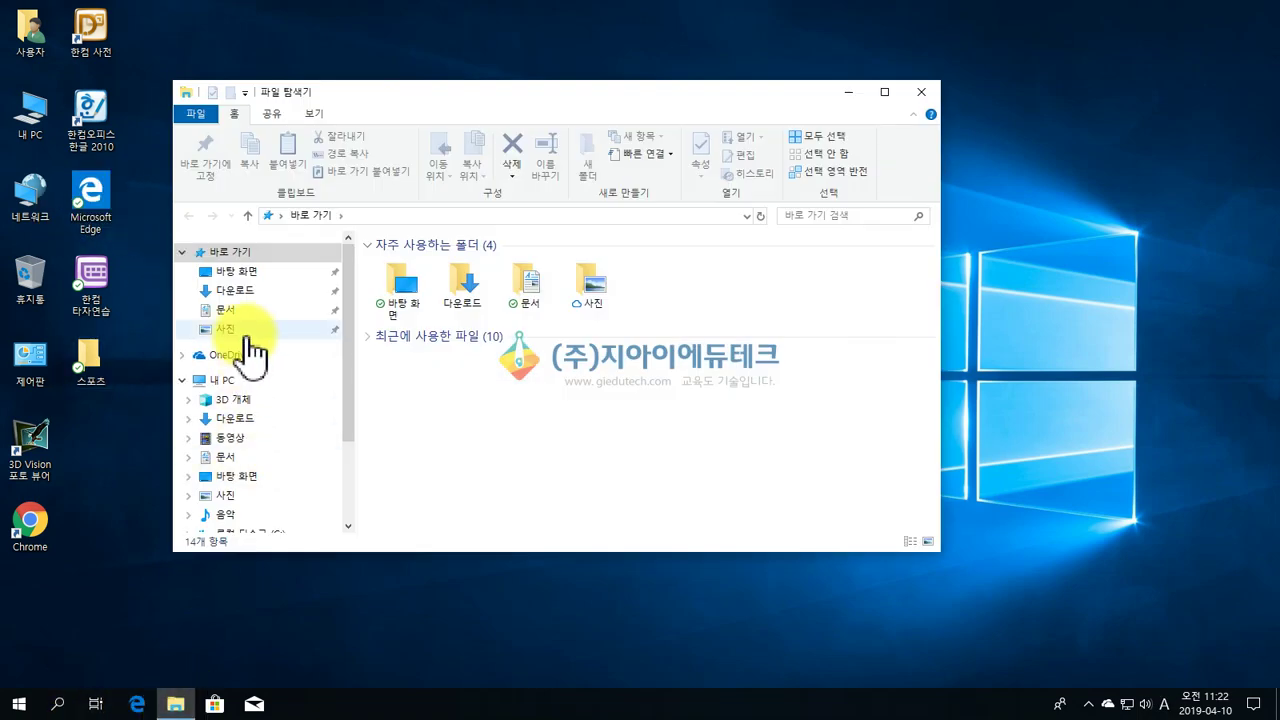
pyautogui.click(228, 496)
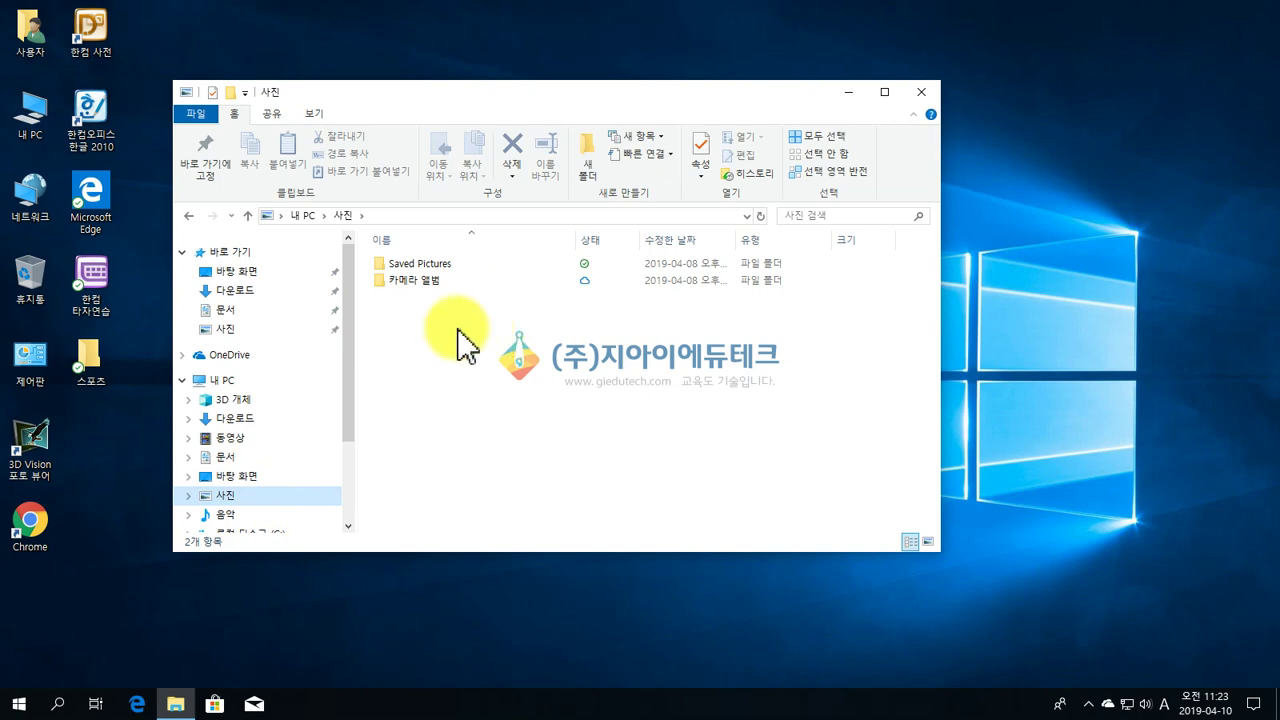
pyautogui.click(585, 165)
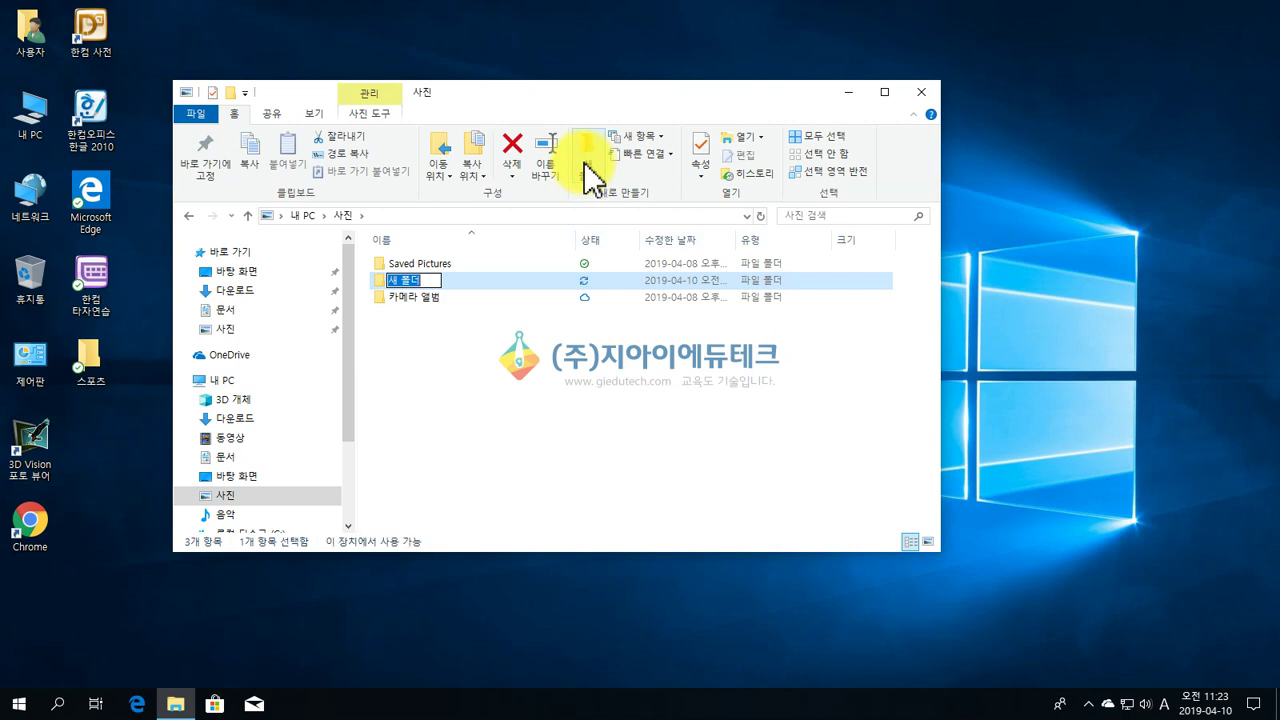
pyautogui.write('dugougodtkwls')
pyautogui.press('Return')
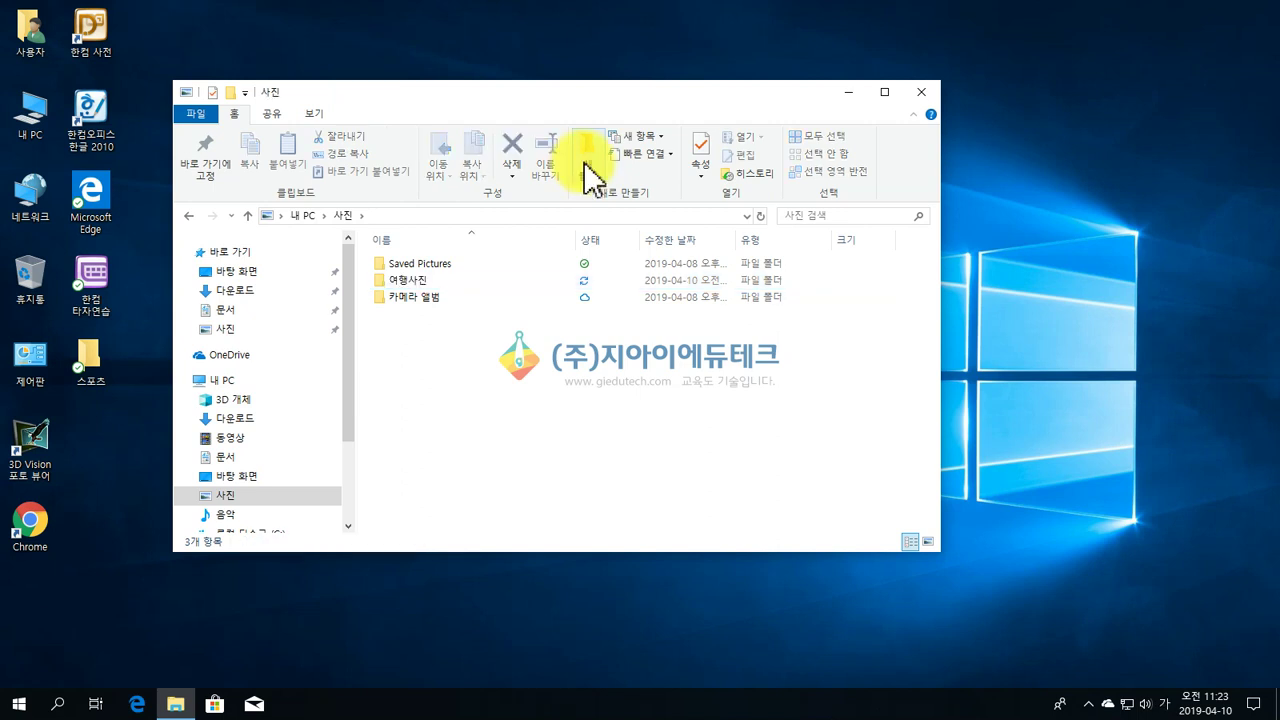
pyautogui.click(500, 310)
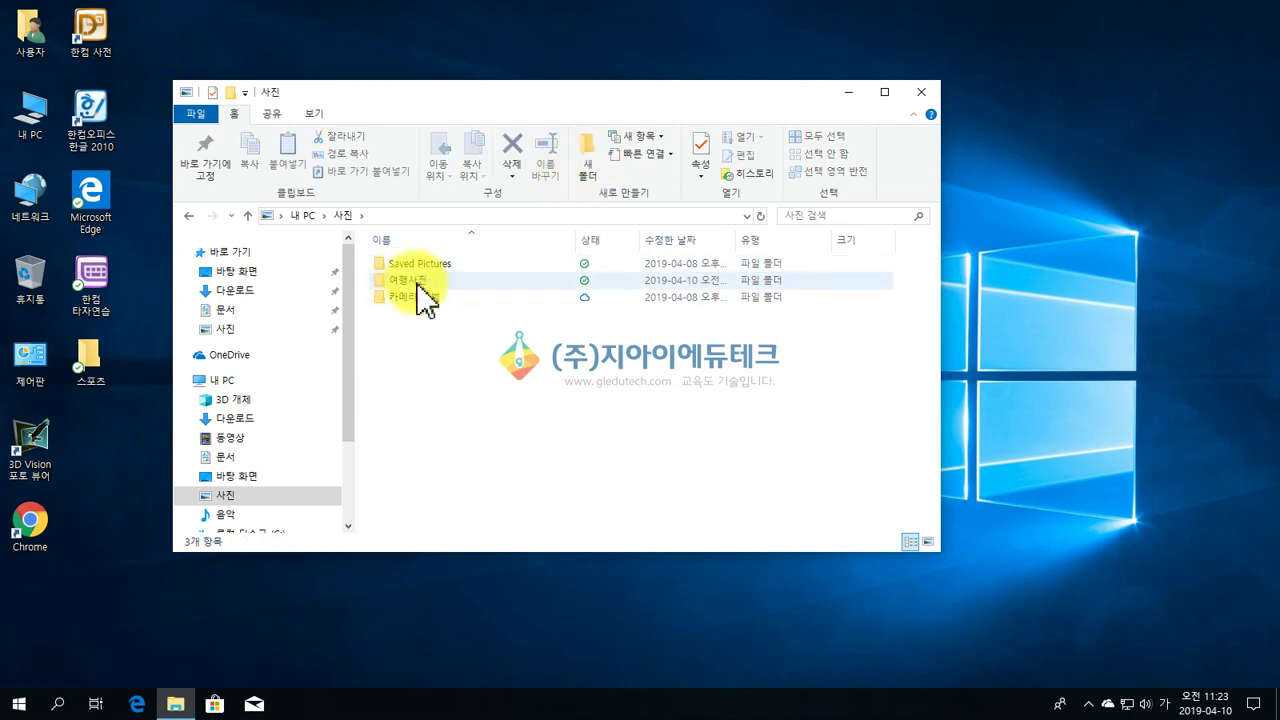
# - Show the Pictures (사진) folder's contents as large icons (큰 아이콘) and open the 여행사진 folder
pyautogui.click(318, 116)
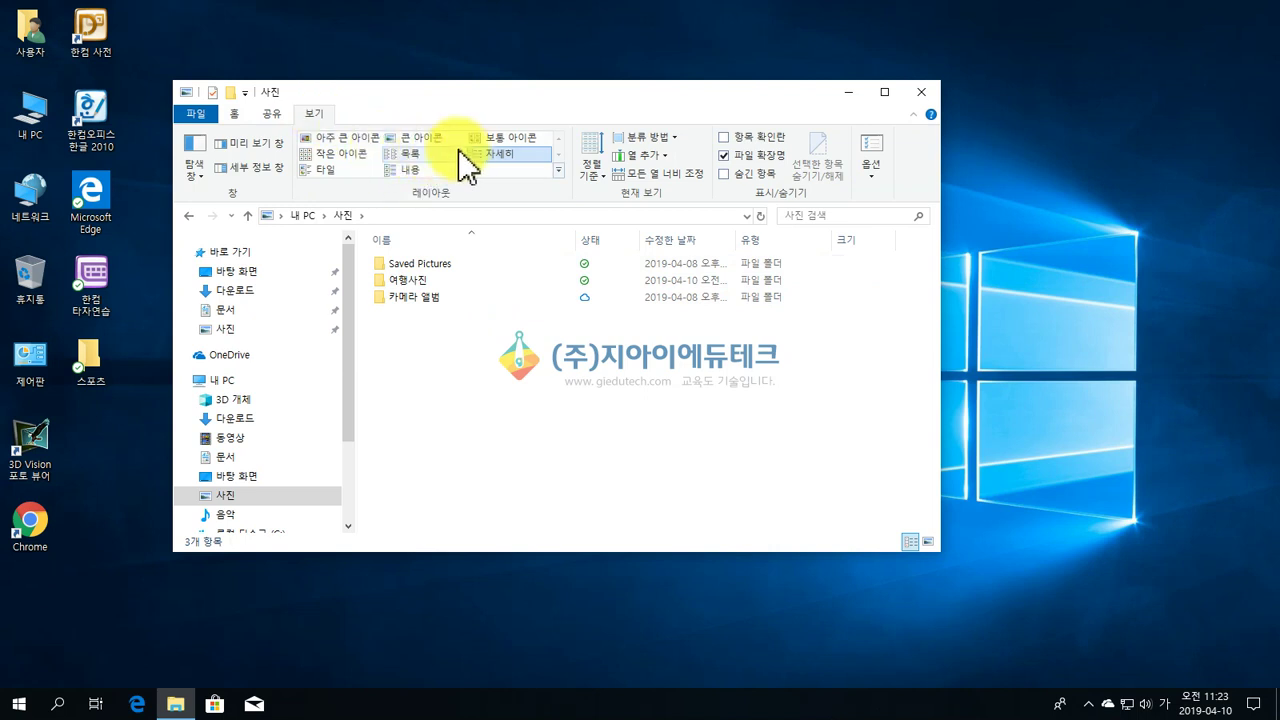
pyautogui.click(418, 138)
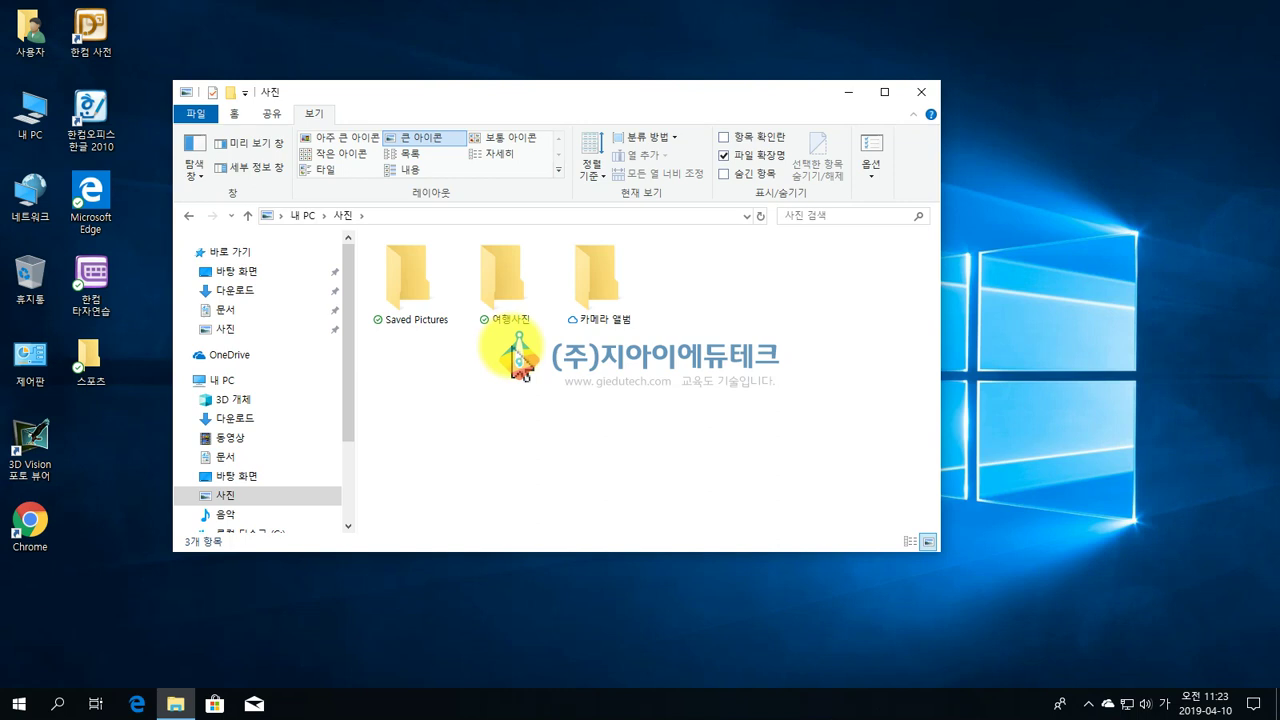
pyautogui.doubleClick(515, 280)
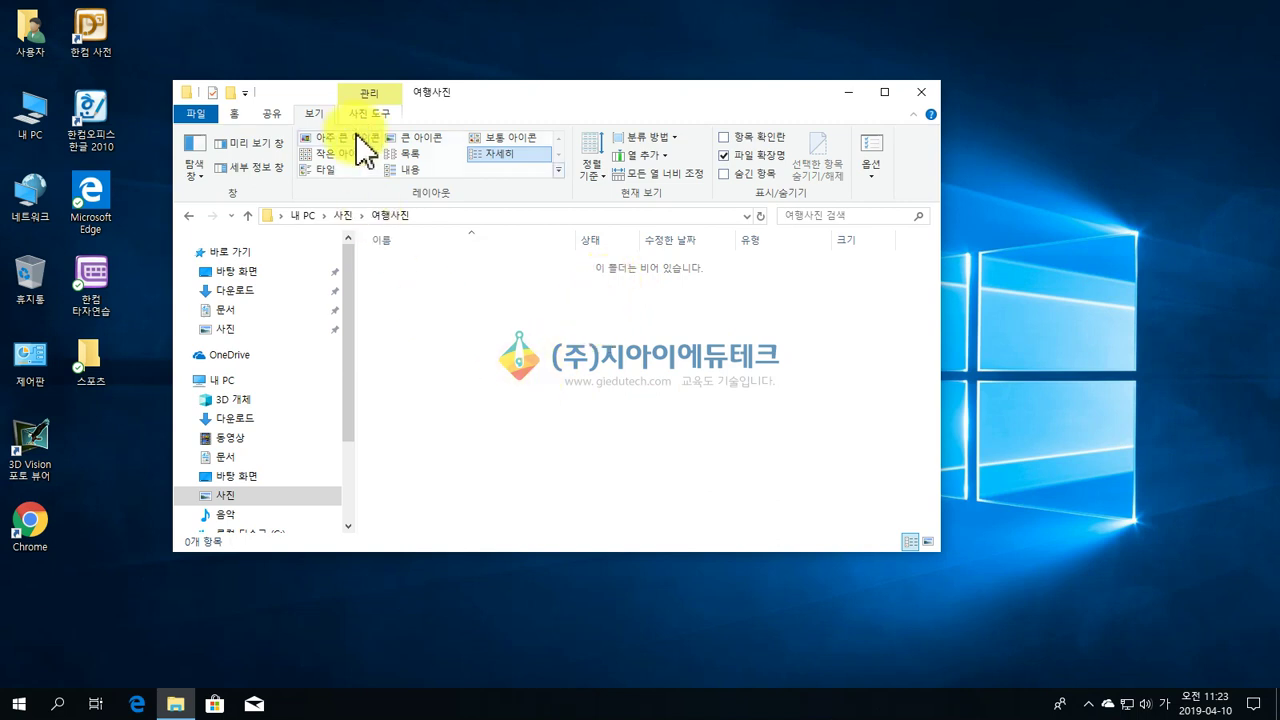
# - Create a subfolder named 국내영행 inside the empty 여행사진 folder
pyautogui.click(242, 112)
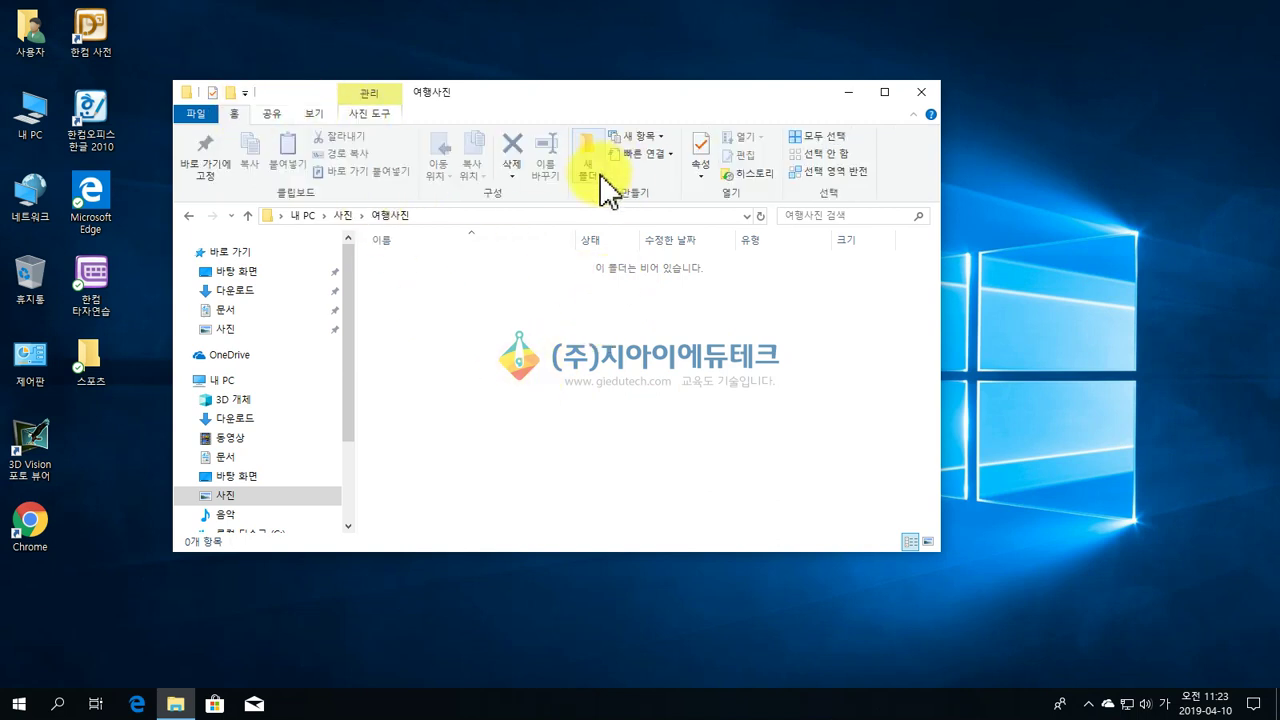
pyautogui.click(483, 333)
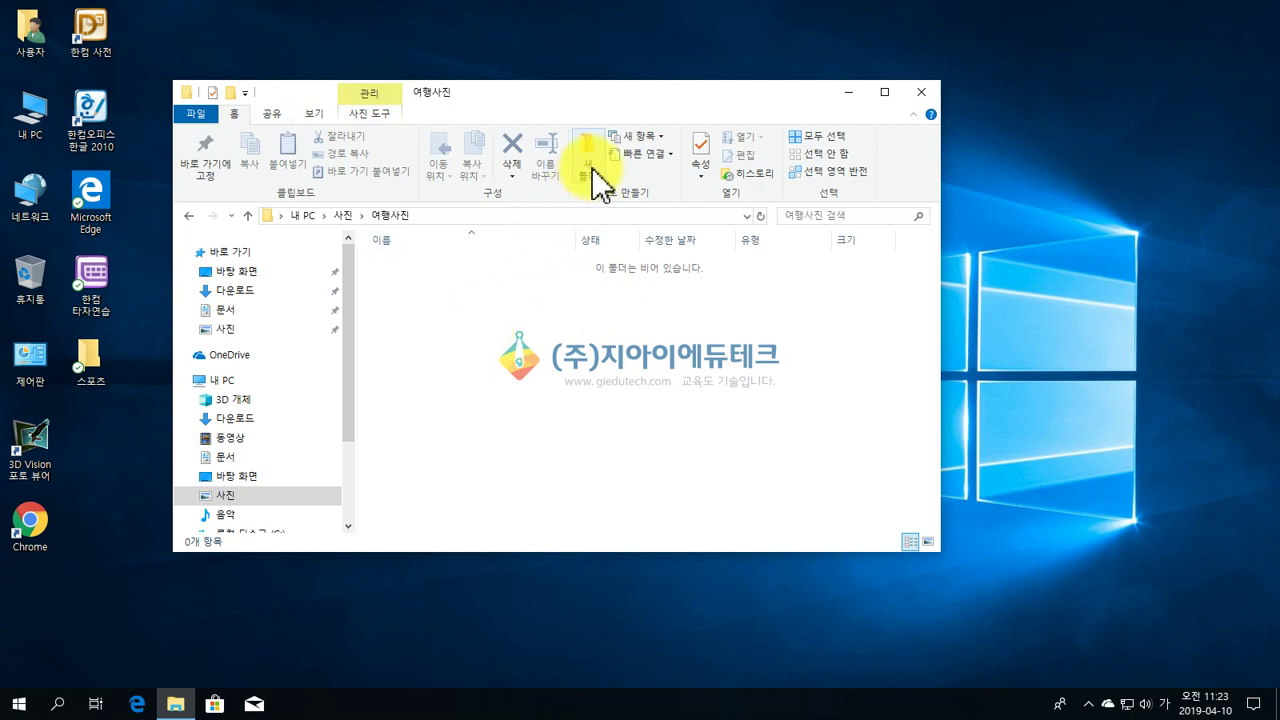
pyautogui.rightClick(449, 278)
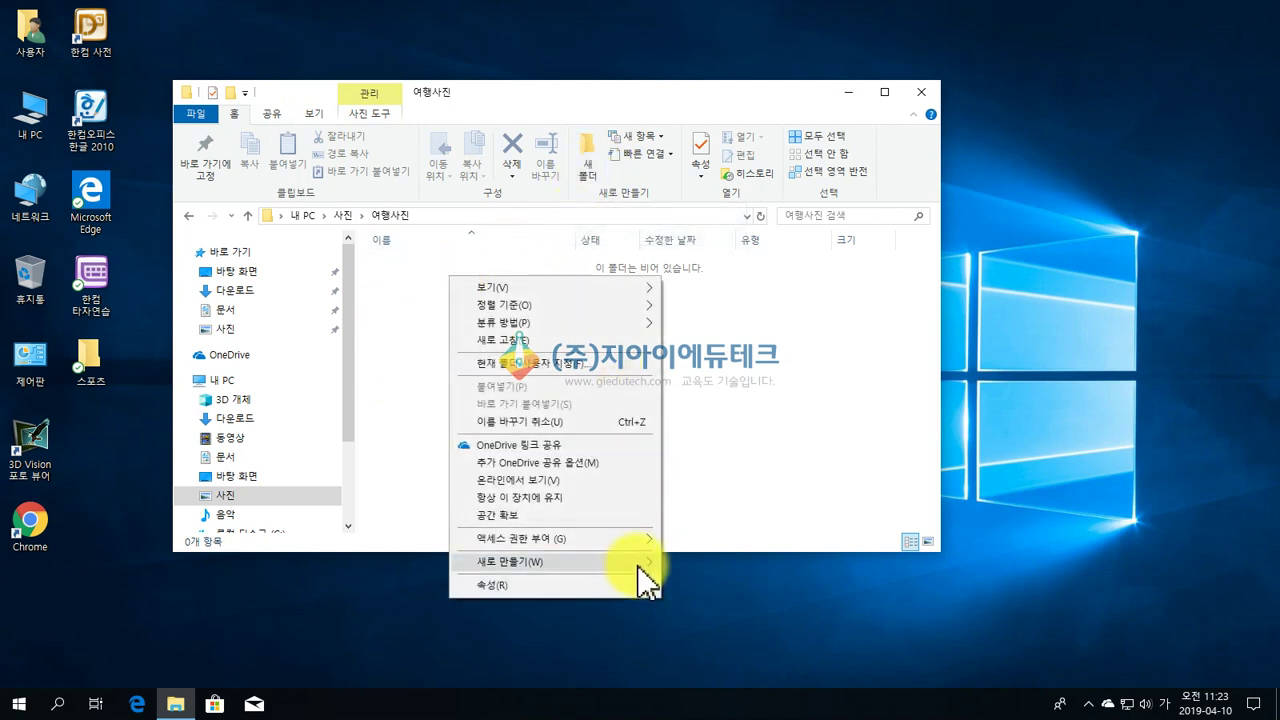
pyautogui.moveTo(650, 570)
pyautogui.click(714, 563)
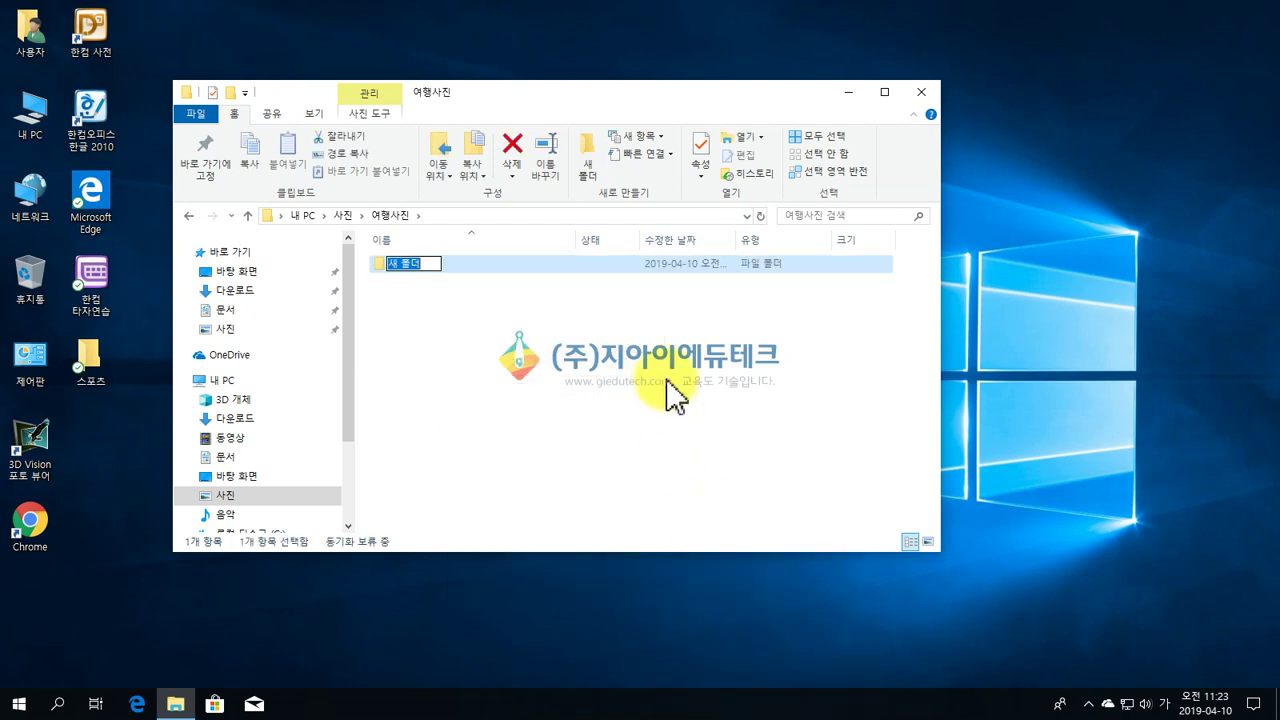
pyautogui.write('국내여')
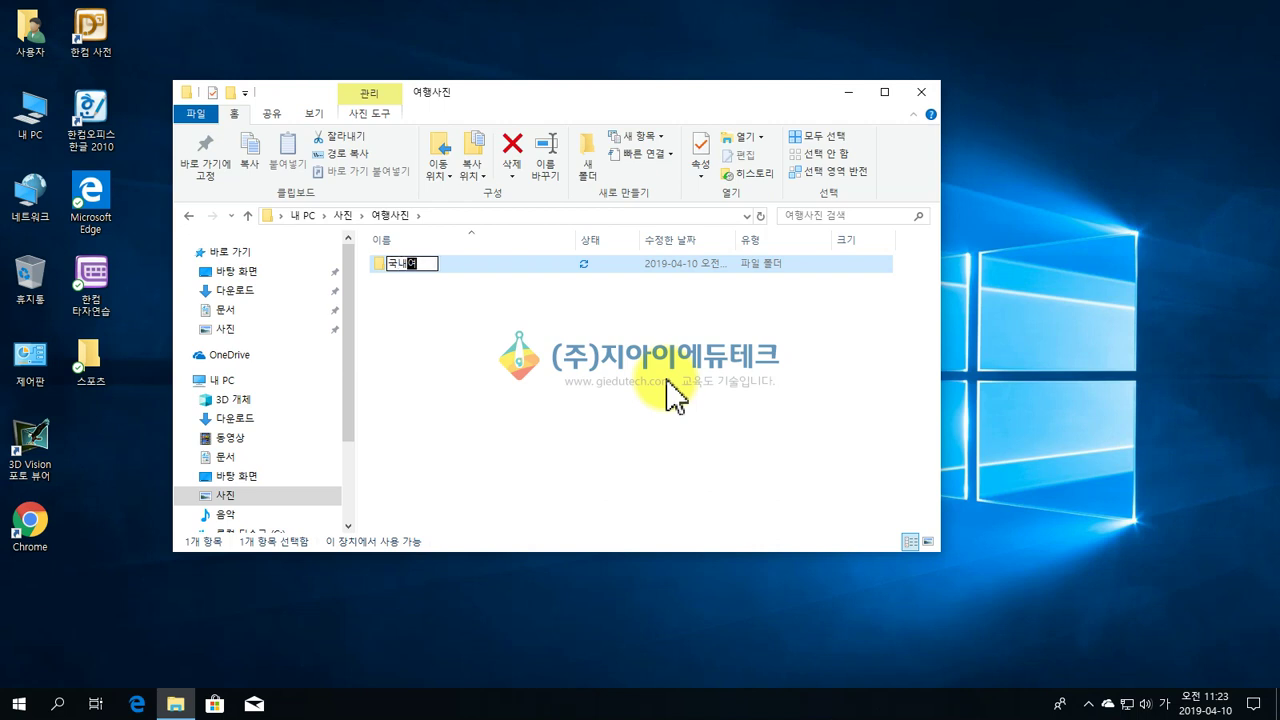
pyautogui.write('ㅇ행')
pyautogui.press('Return')
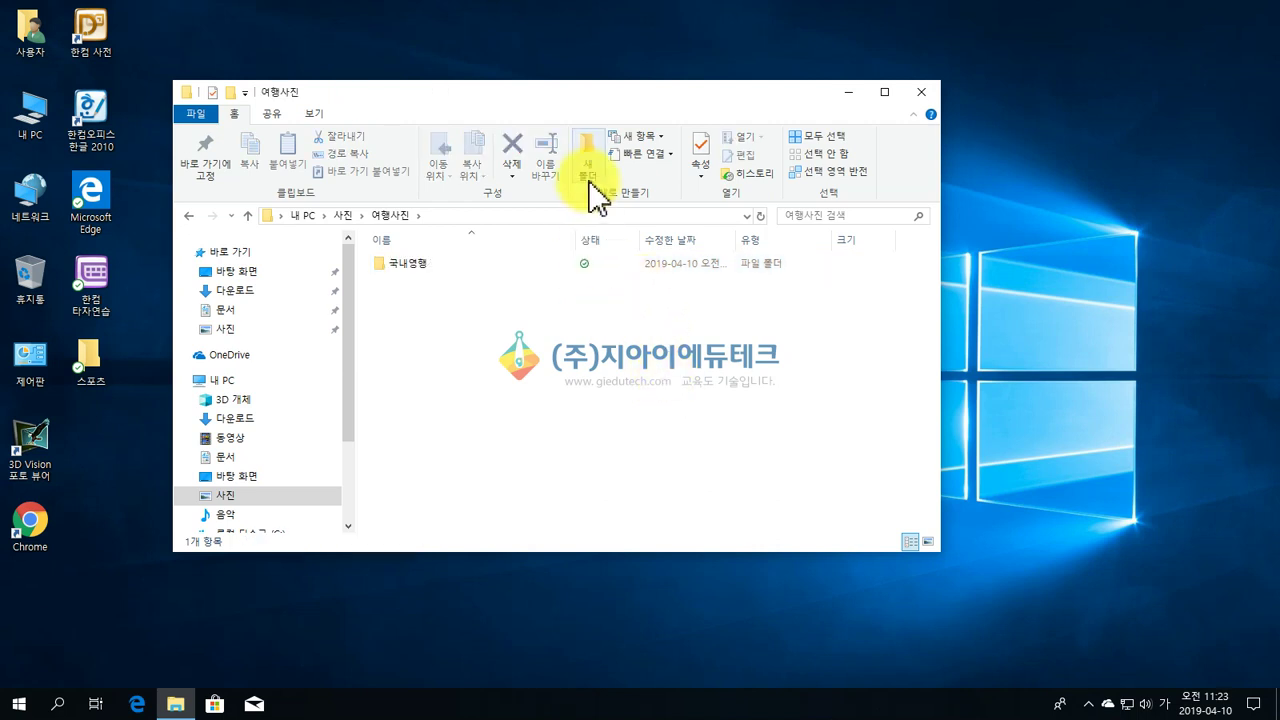
# - Add a 해외여행 subfolder to 여행사진 and switch the folder's layout to large icons (큰 아이콘)
pyautogui.click(589, 185)
pyautogui.write('해외여행')
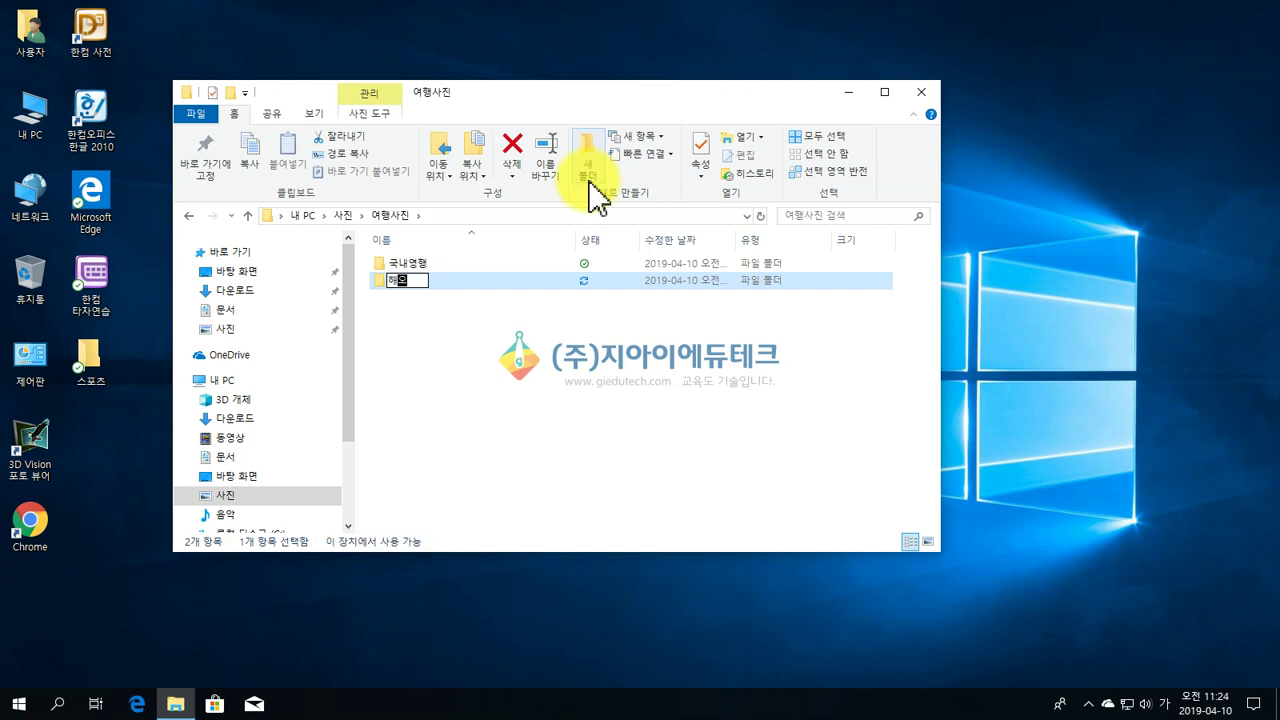
pyautogui.press('Return')
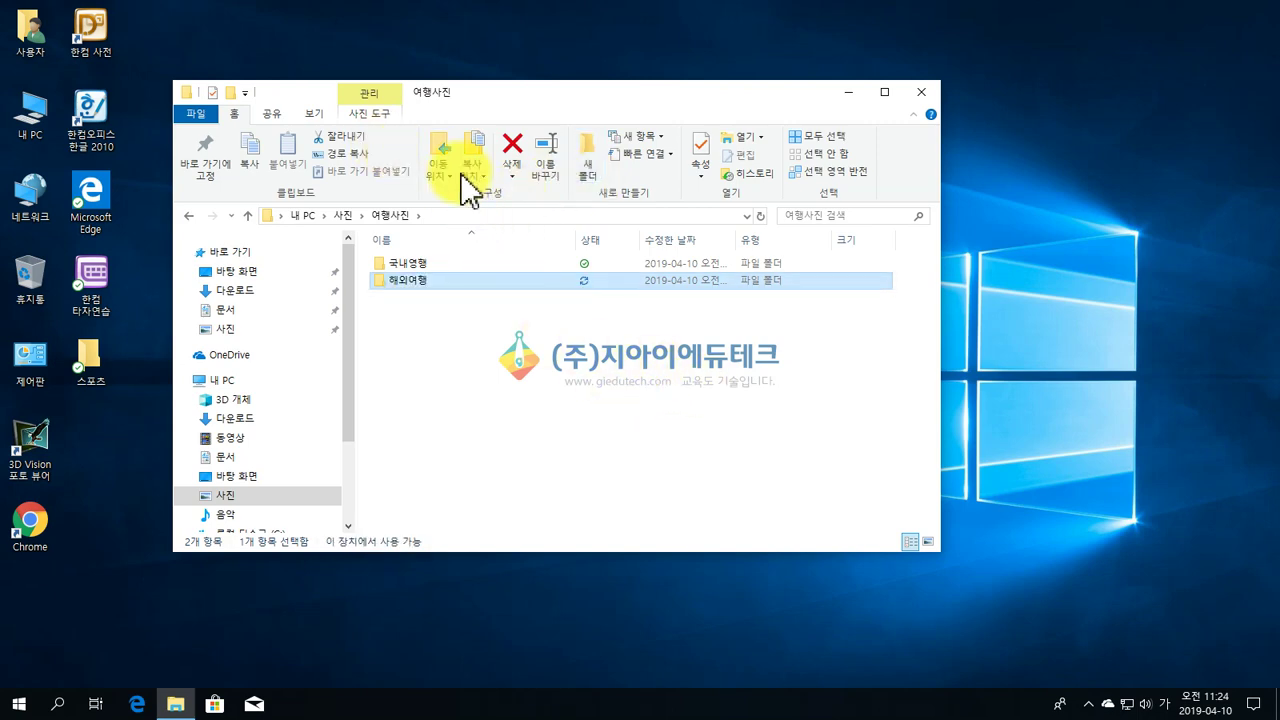
pyautogui.click(318, 114)
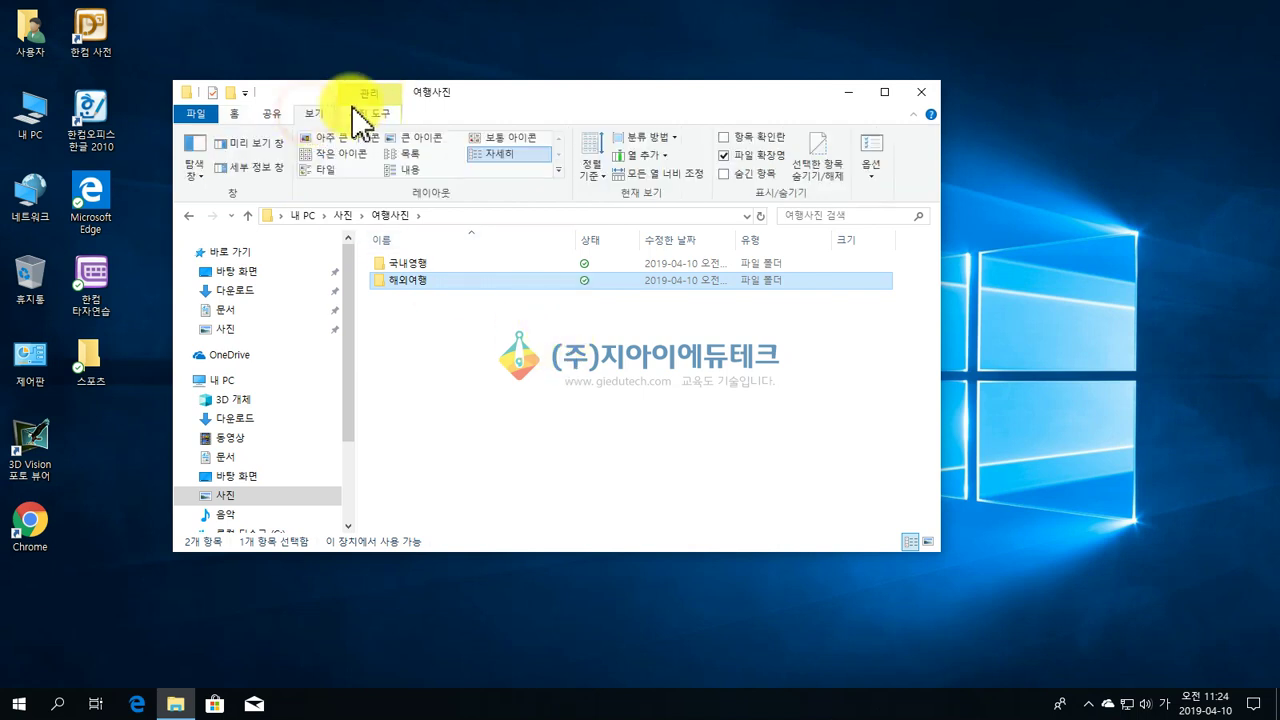
pyautogui.click(420, 142)
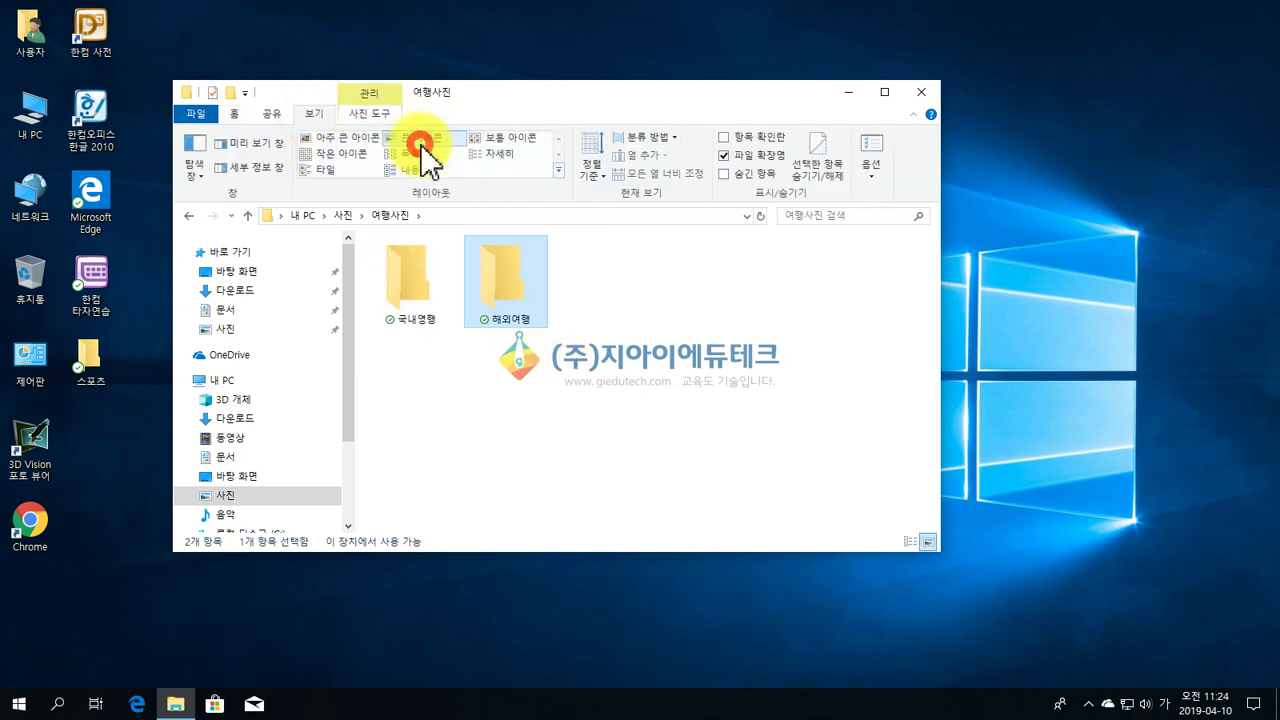
pyautogui.click(607, 391)
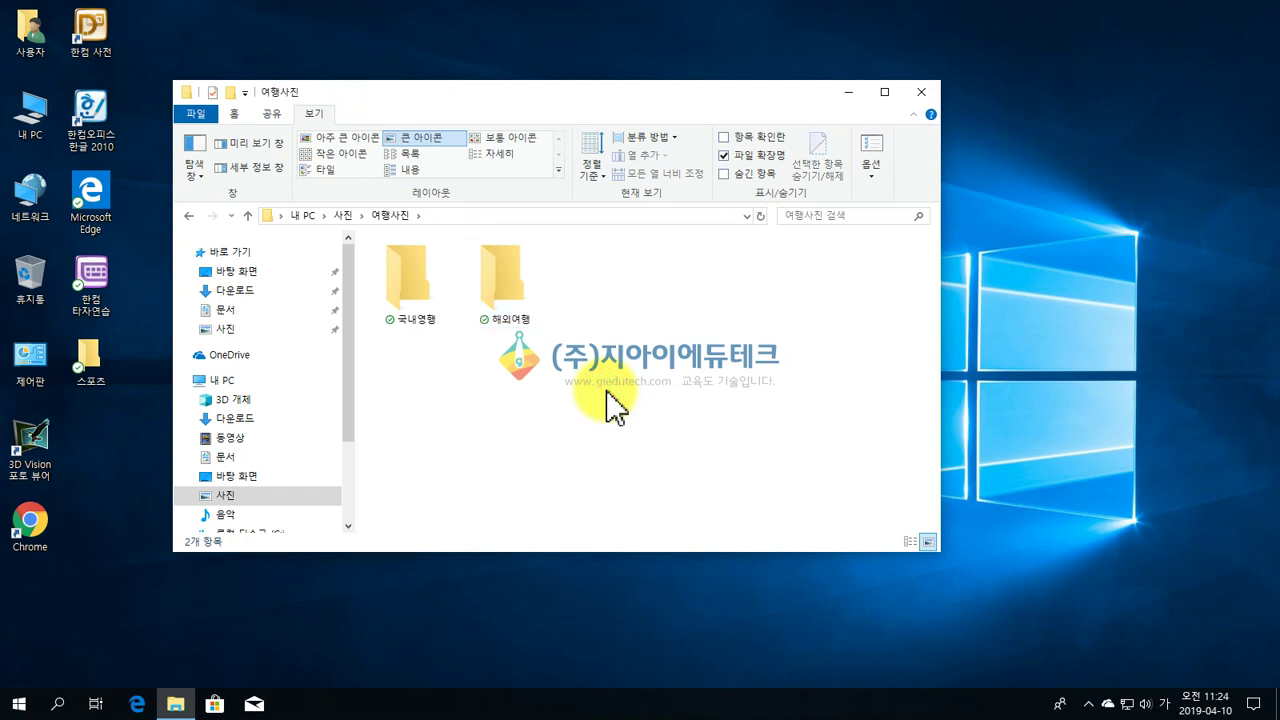
# - Create two more subfolders in 여행사진, named 강원도 and 다낭
pyautogui.rightClick(600, 270)
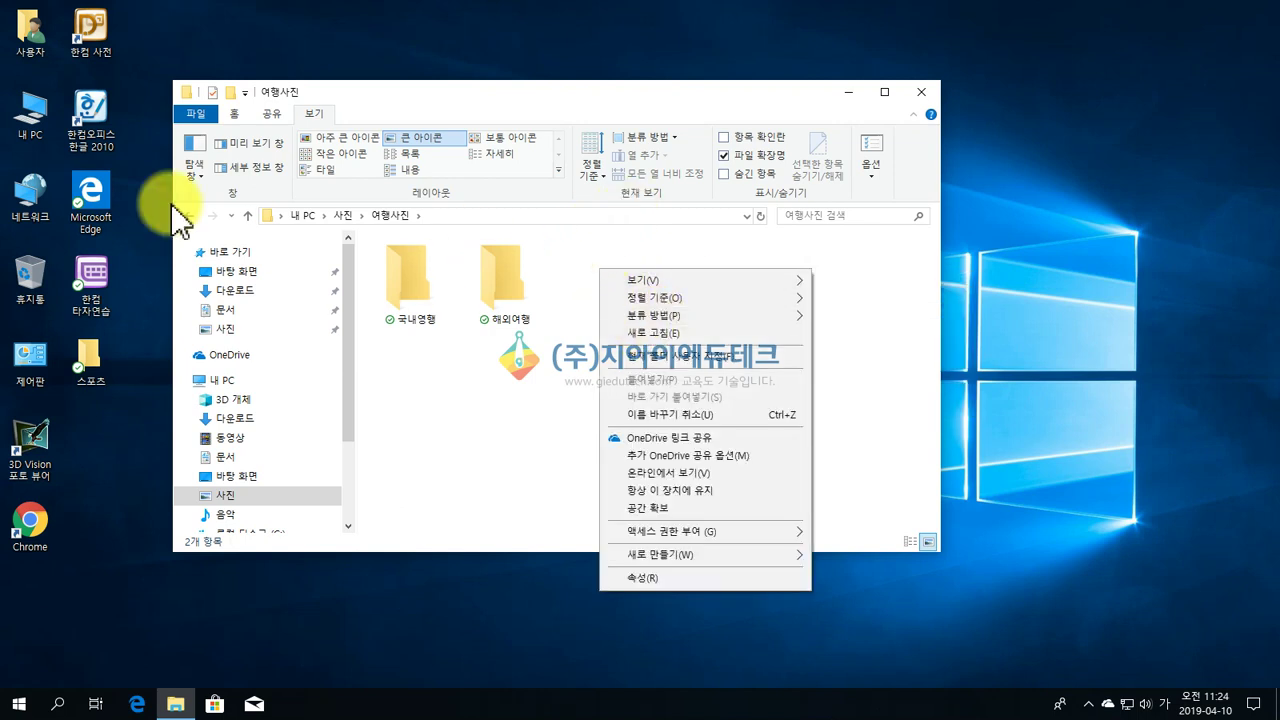
pyautogui.click(235, 113)
pyautogui.click(592, 174)
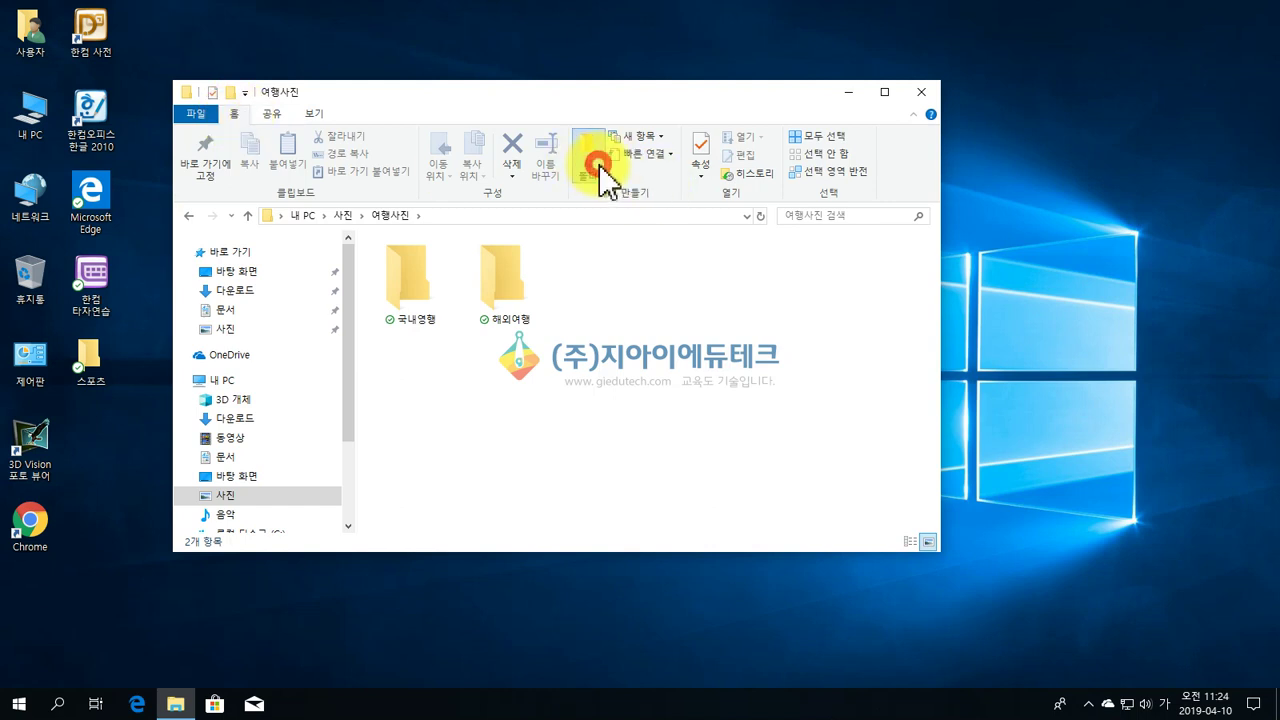
pyautogui.write('강원도')
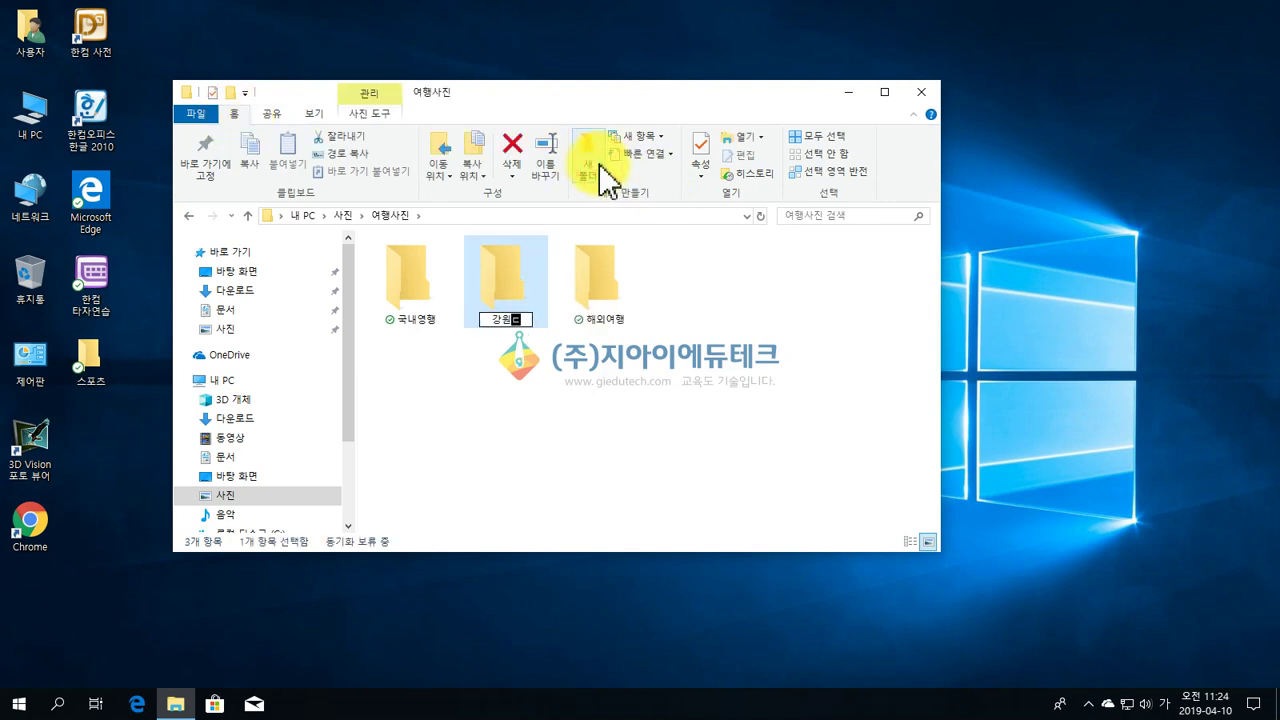
pyautogui.press('Return')
pyautogui.click(599, 166)
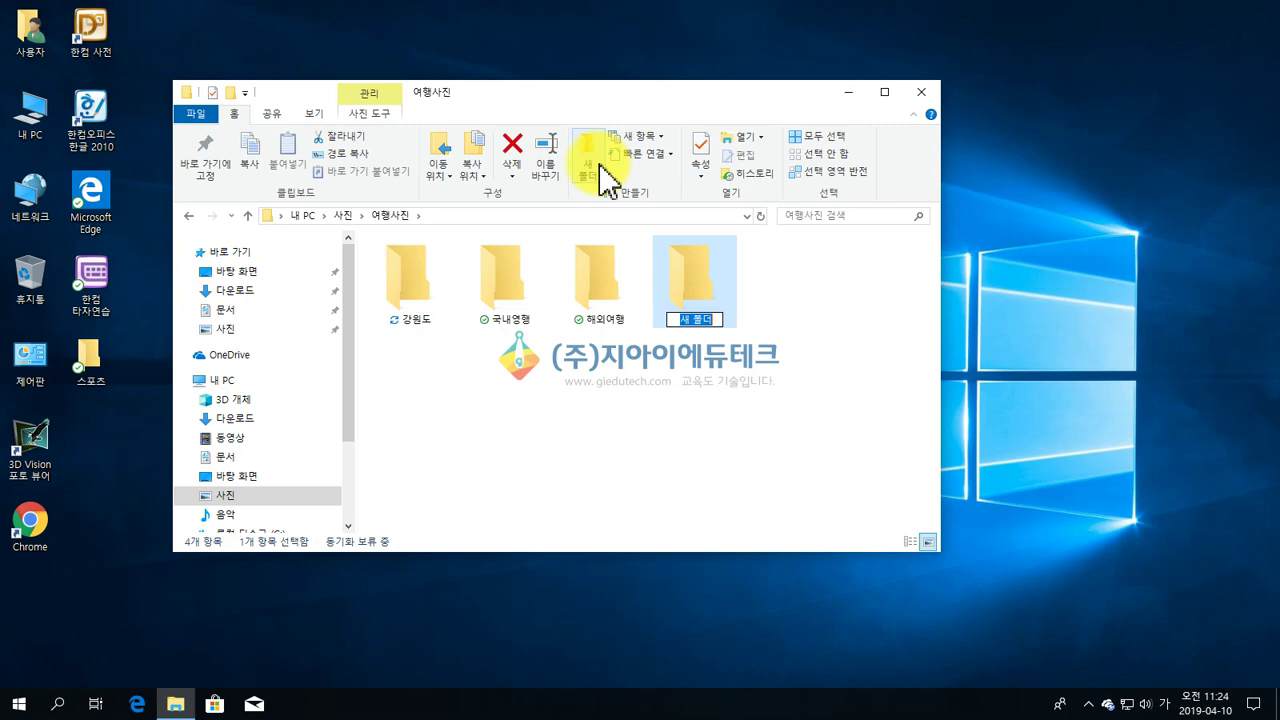
pyautogui.write('ㄷㅏ낭')
pyautogui.press('Return')
# - Add subfolders named 발리 and 세부 to the 여행사진 folder
pyautogui.click(599, 166)
pyautogui.write('발리')
pyautogui.press('Return')
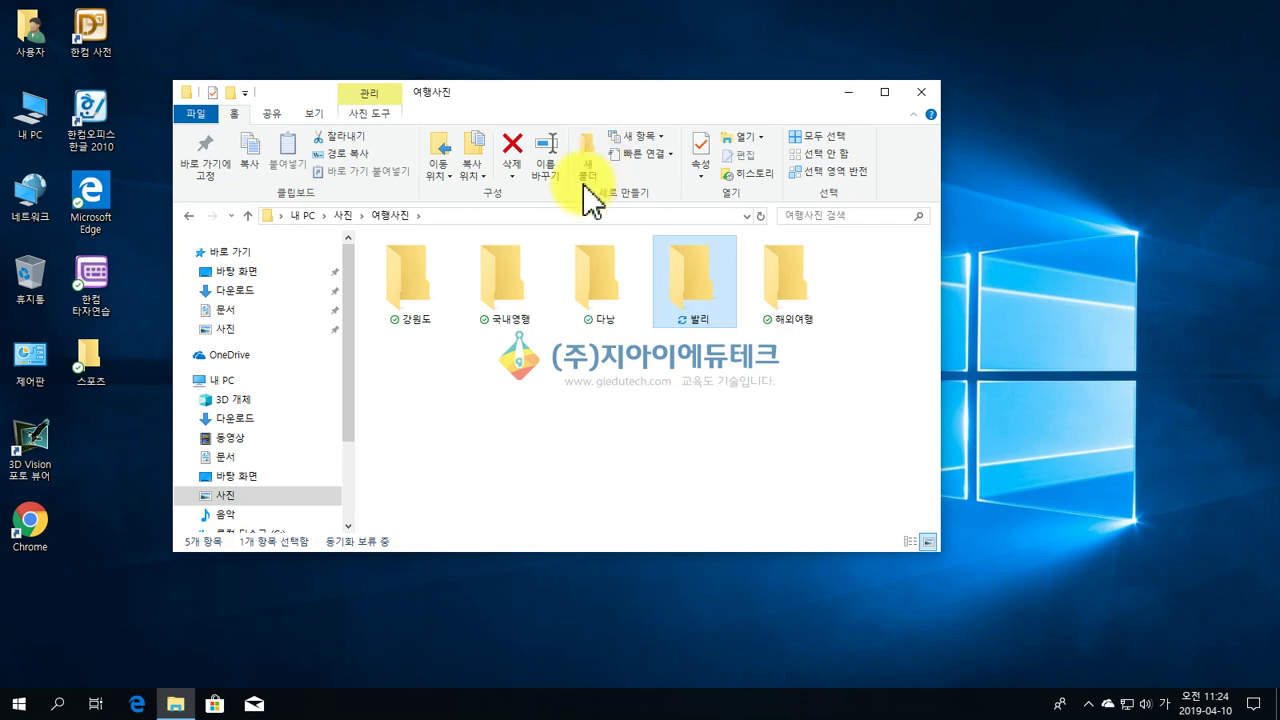
pyautogui.click(591, 164)
pyautogui.write('세부')
pyautogui.press('Return')
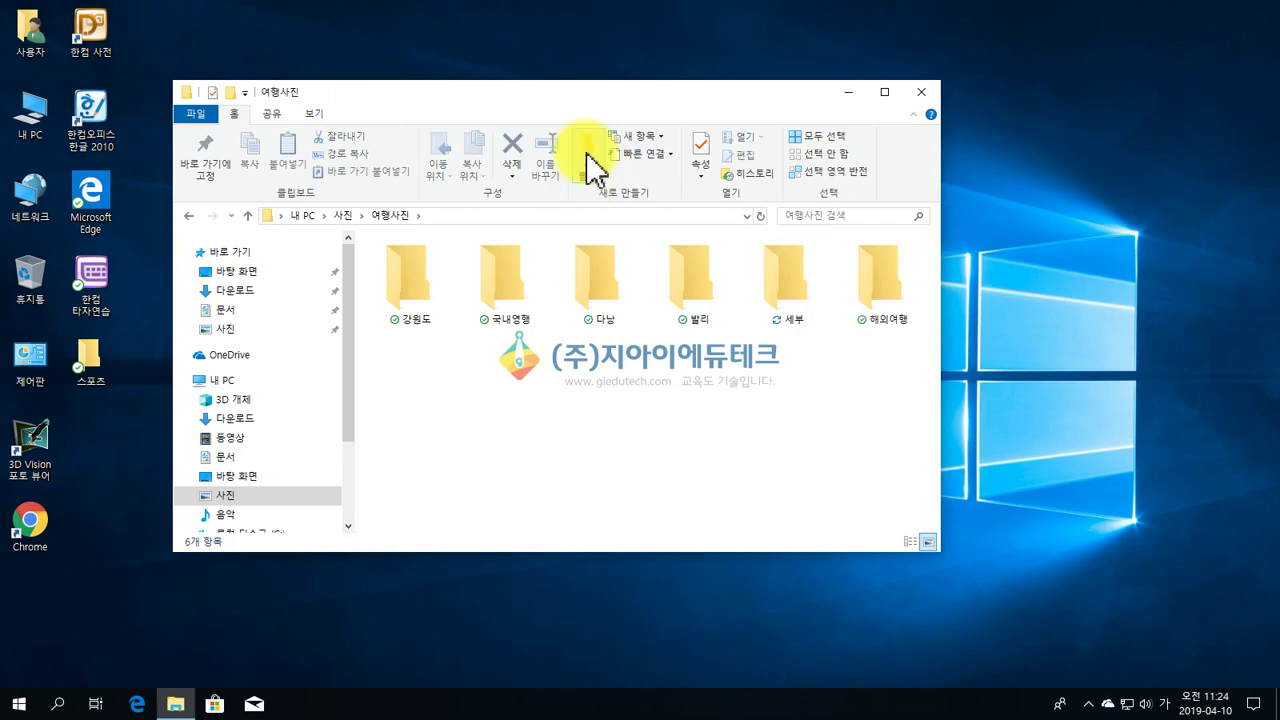
# - Add subfolders named 울릉도 and 제주도 to the 여행사진 folder
pyautogui.click(595, 168)
pyautogui.write('울릉도')
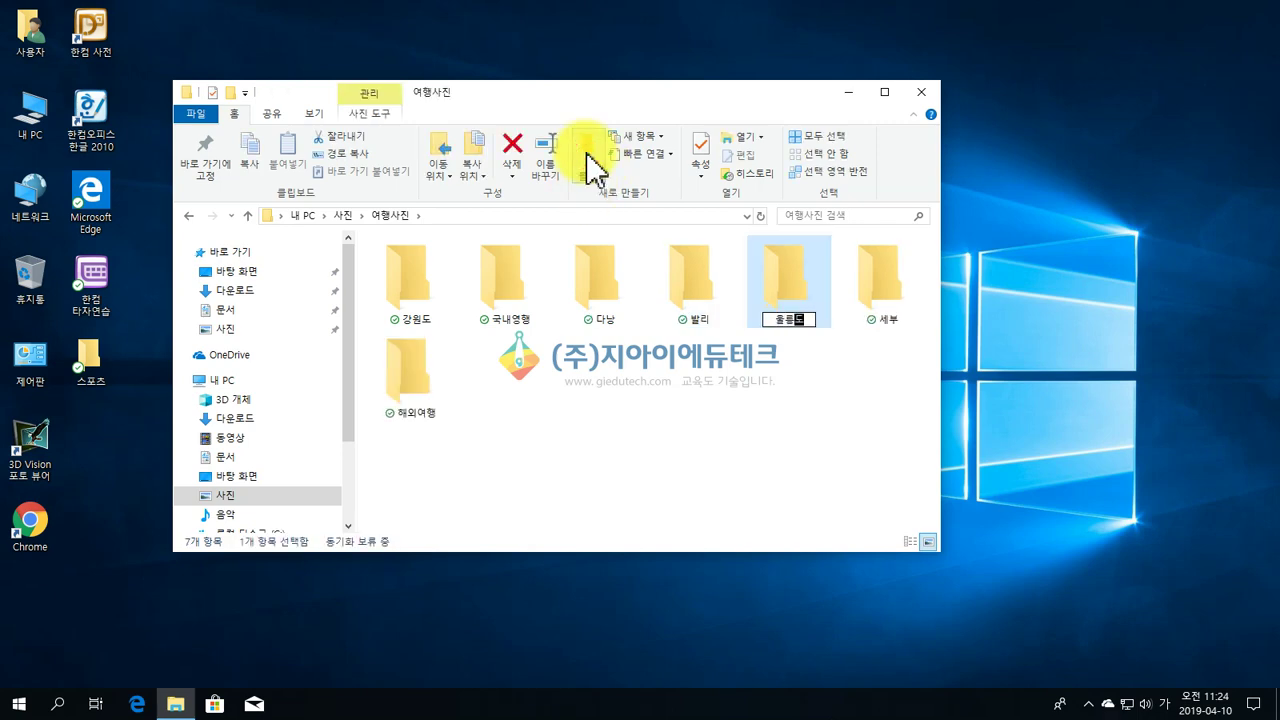
pyautogui.press('Return')
pyautogui.click(588, 165)
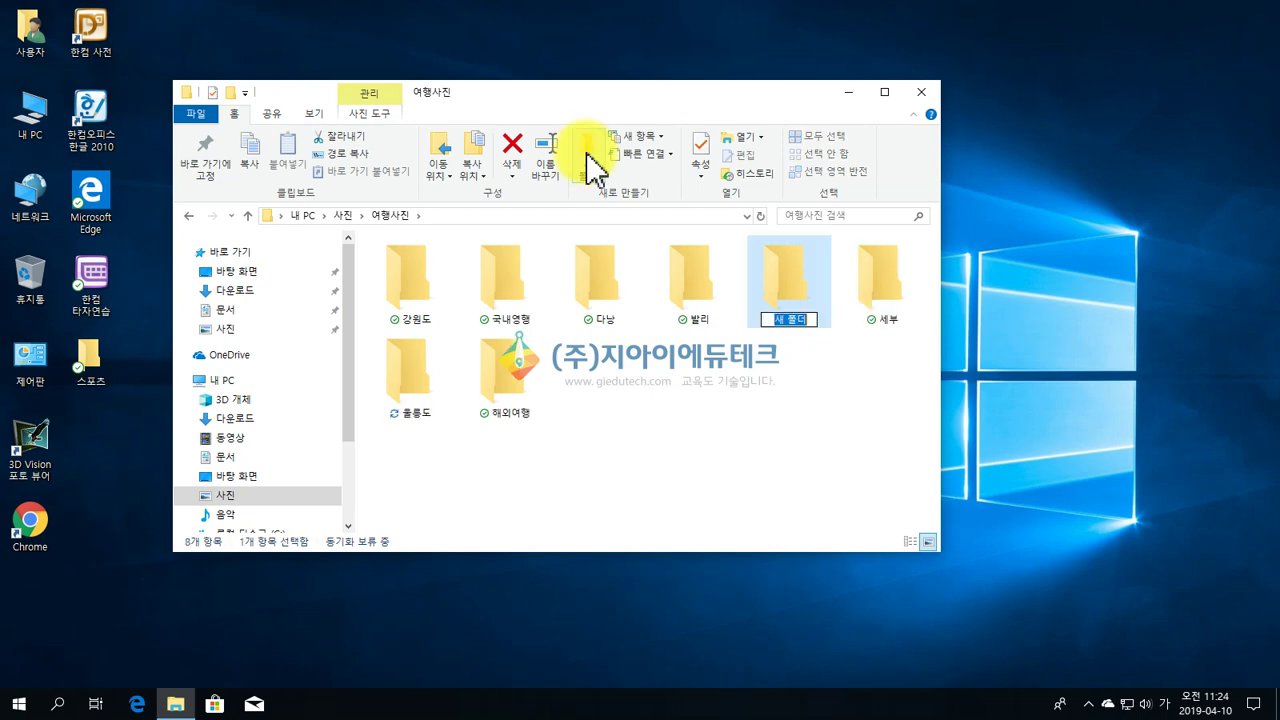
pyautogui.write('제주도')
pyautogui.press('Return')
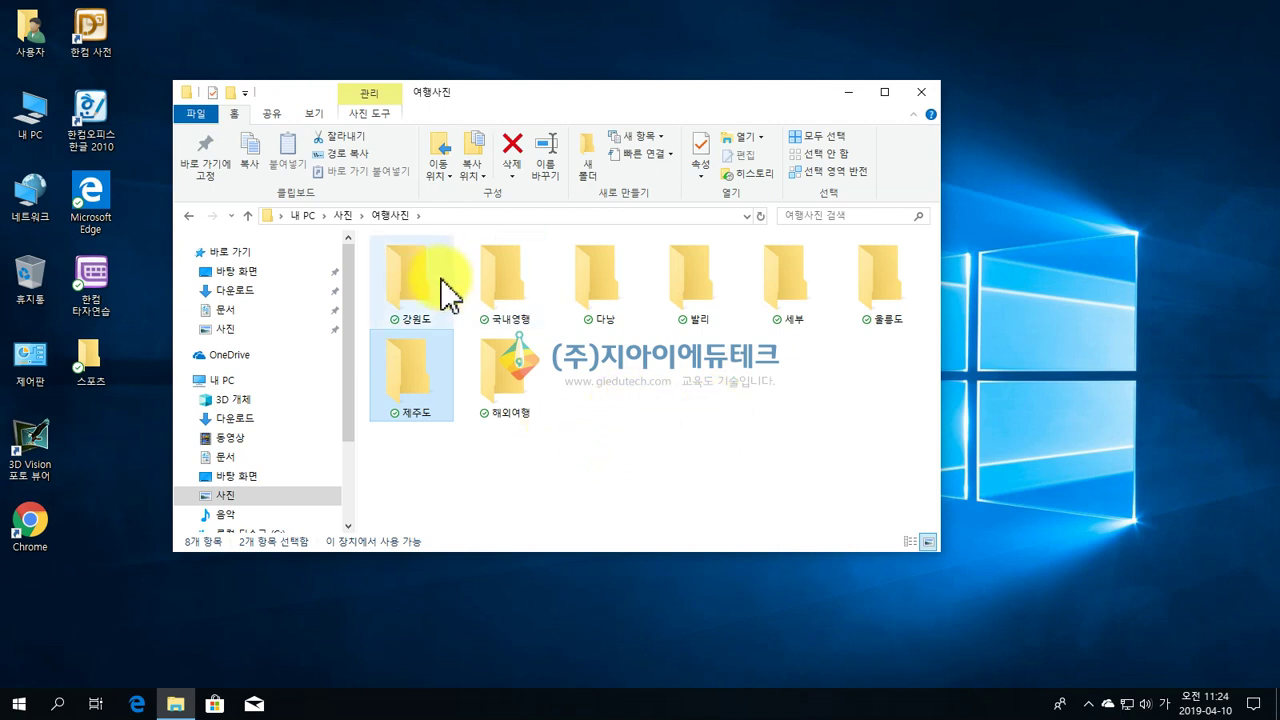
# - Correct the misspelled domestic travel folder's name in 여행사진 to 국내여행
pyautogui.click(525, 322)
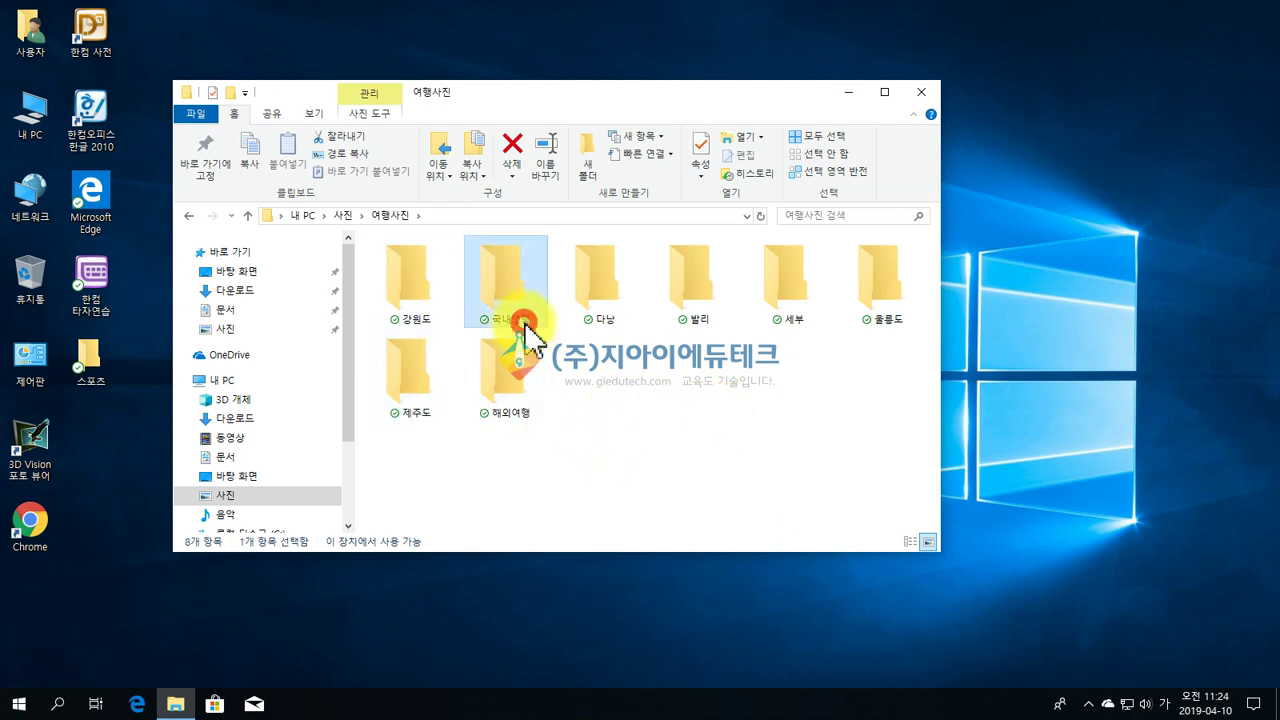
pyautogui.click(548, 163)
pyautogui.write('ㄱㅜㄱ내여행')
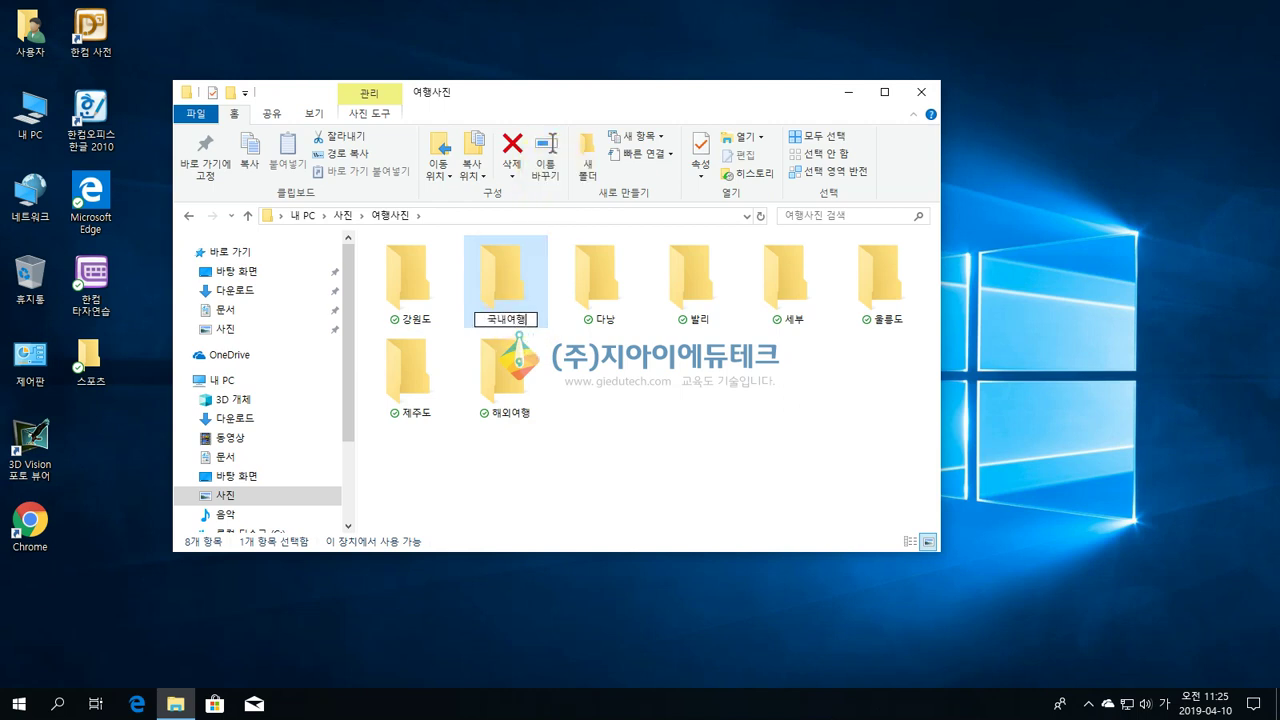
pyautogui.press('Return')
# - Move the 강원도, 울릉도 and 제주도 folders into 국내여행, and the 다낭, 발리 and 세부 folders into 해외여행
pyautogui.moveTo(402, 276); pyautogui.dragTo(432, 401)
pyautogui.click(510, 272)
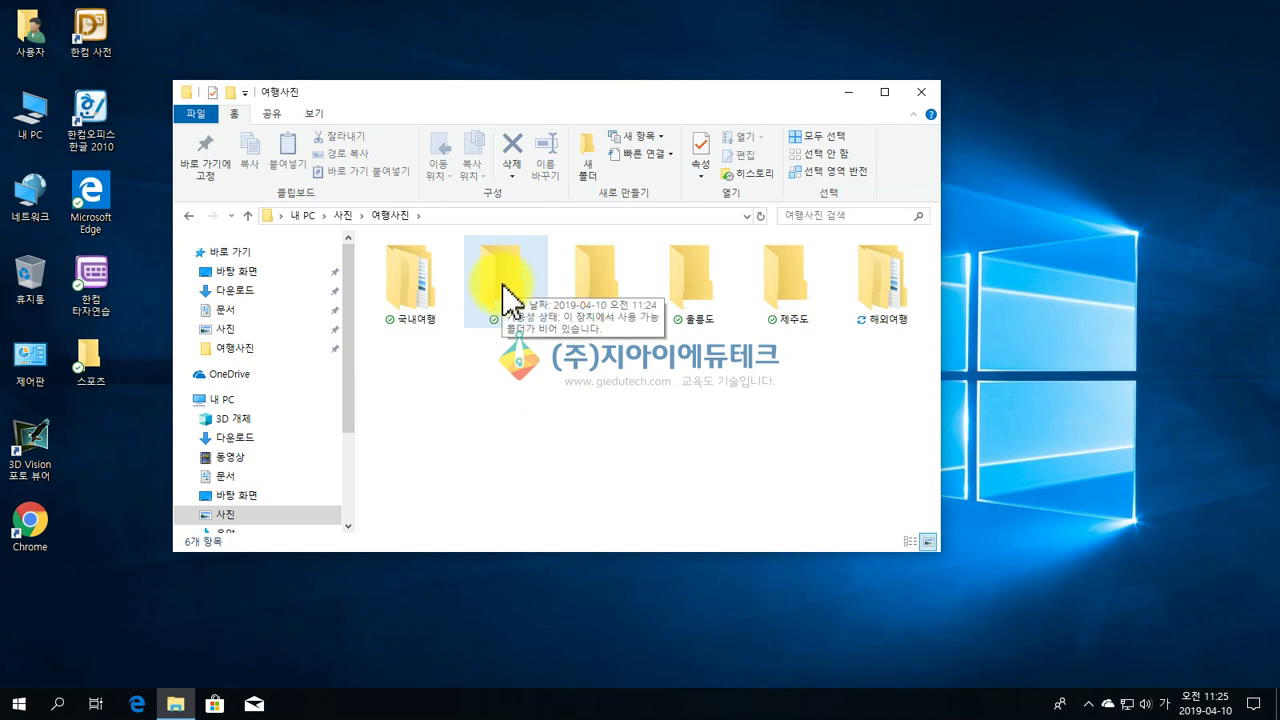
pyautogui.moveTo(793, 293); pyautogui.dragTo(403, 297)
pyautogui.moveTo(698, 305); pyautogui.dragTo(414, 282)
pyautogui.moveTo(590, 290); pyautogui.dragTo(692, 310)
pyautogui.moveTo(512, 290); pyautogui.dragTo(596, 302)
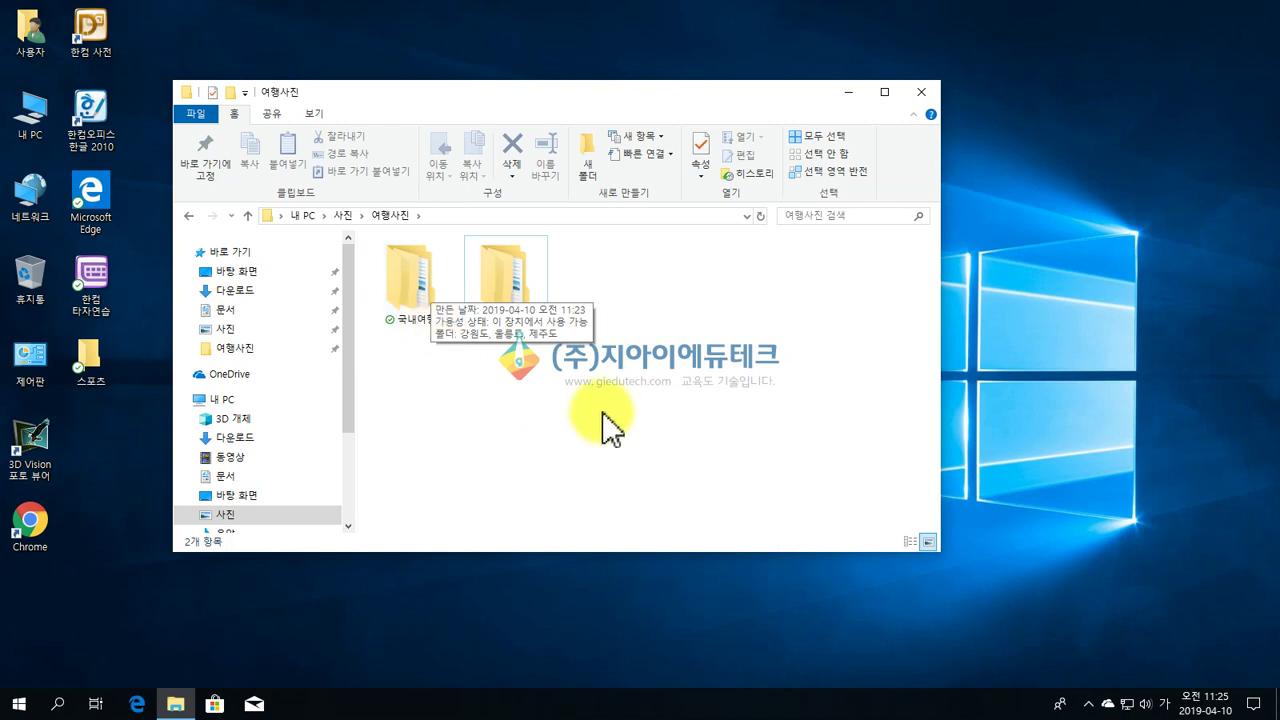
# - Open the 해외여행 folder and switch its layout to large icons (큰 아이콘)
pyautogui.doubleClick(517, 272)
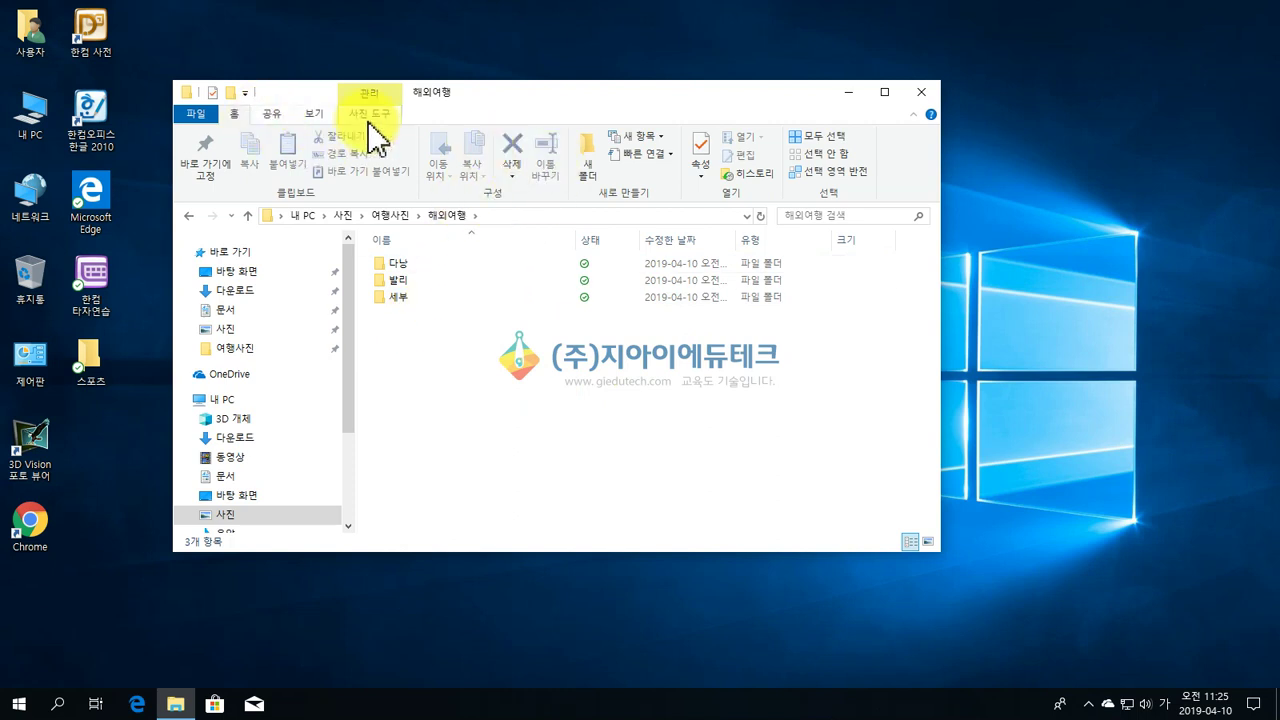
pyautogui.click(316, 114)
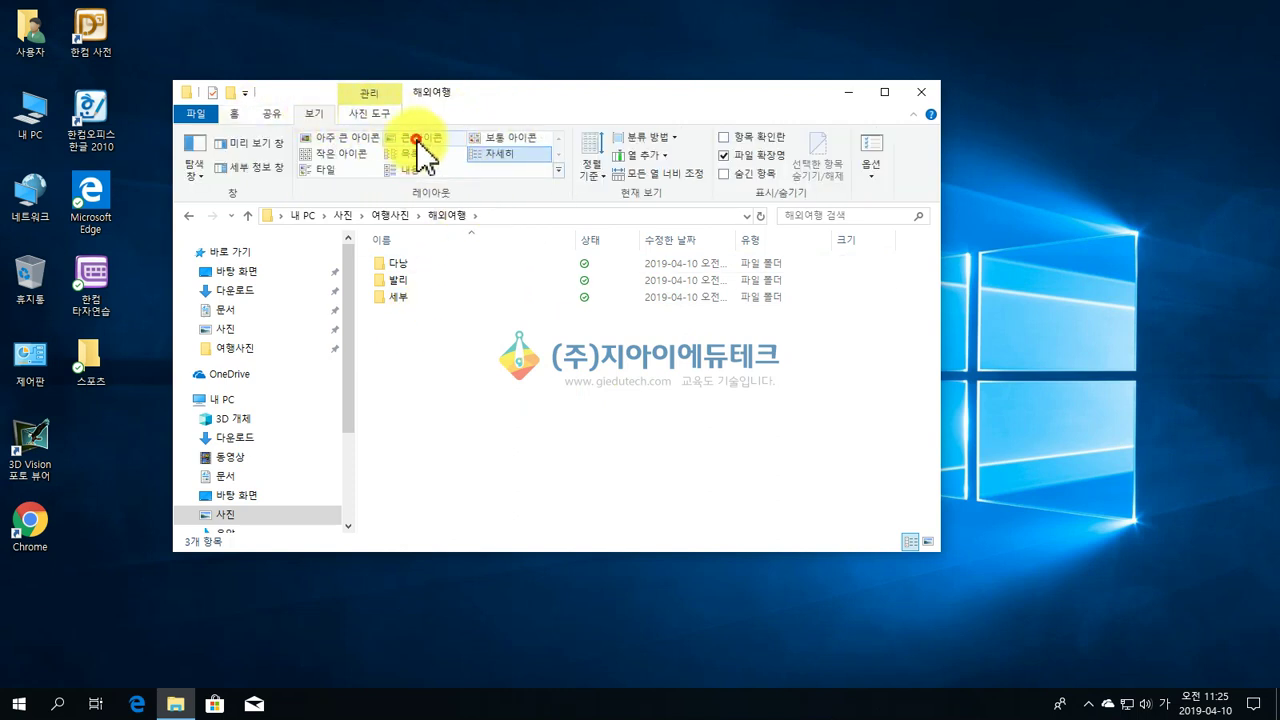
pyautogui.click(414, 138)
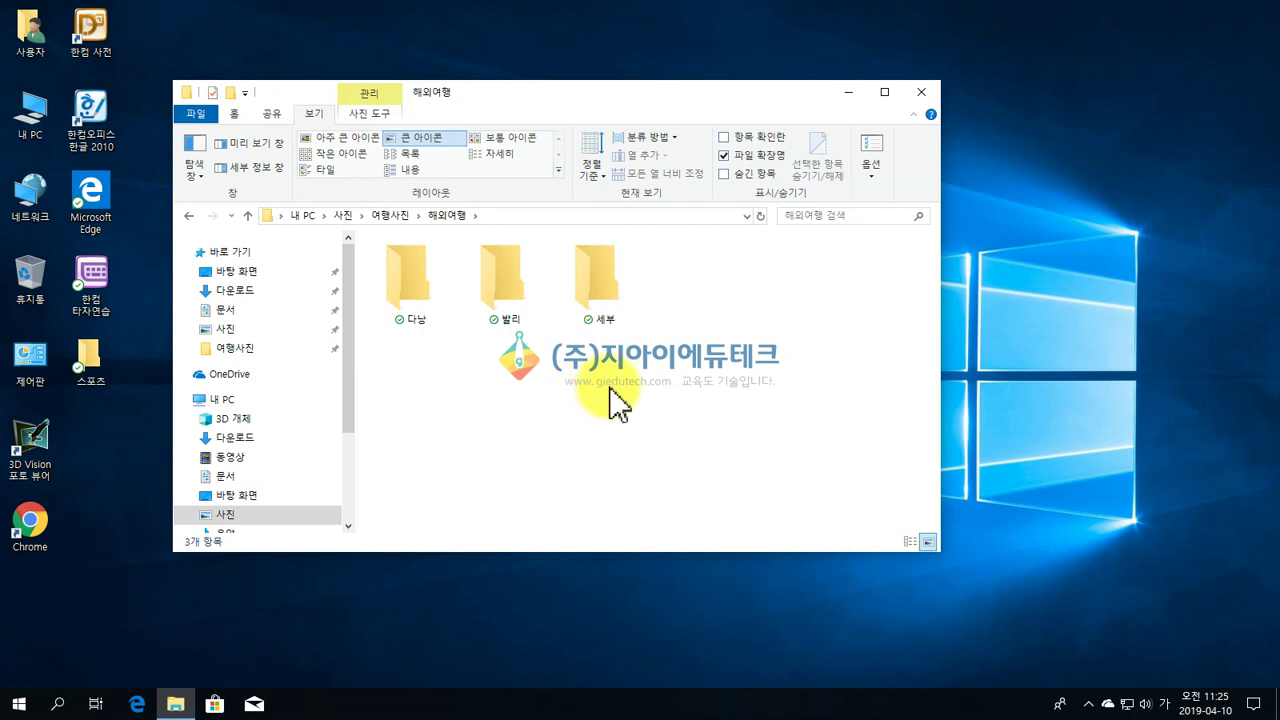
# - Create a new subfolder named 경기도 in the 해외여행 folder
pyautogui.click(237, 113)
pyautogui.click(590, 155)
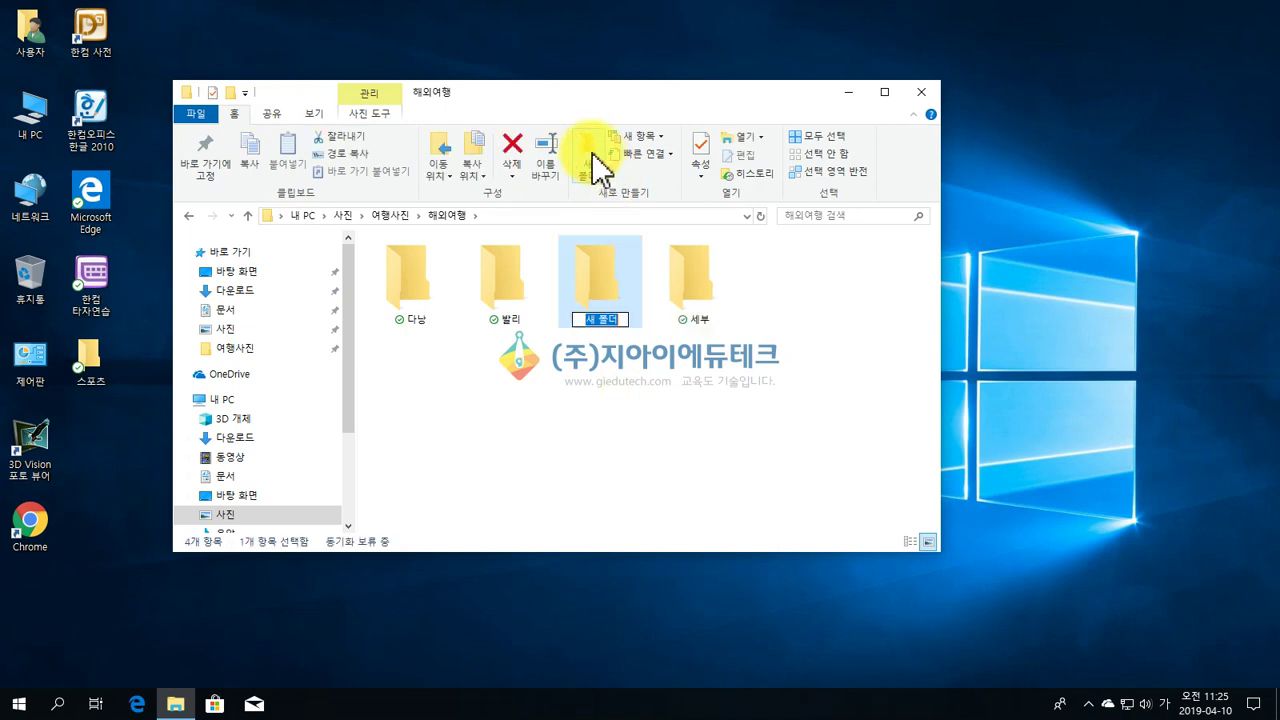
pyautogui.write('경기도')
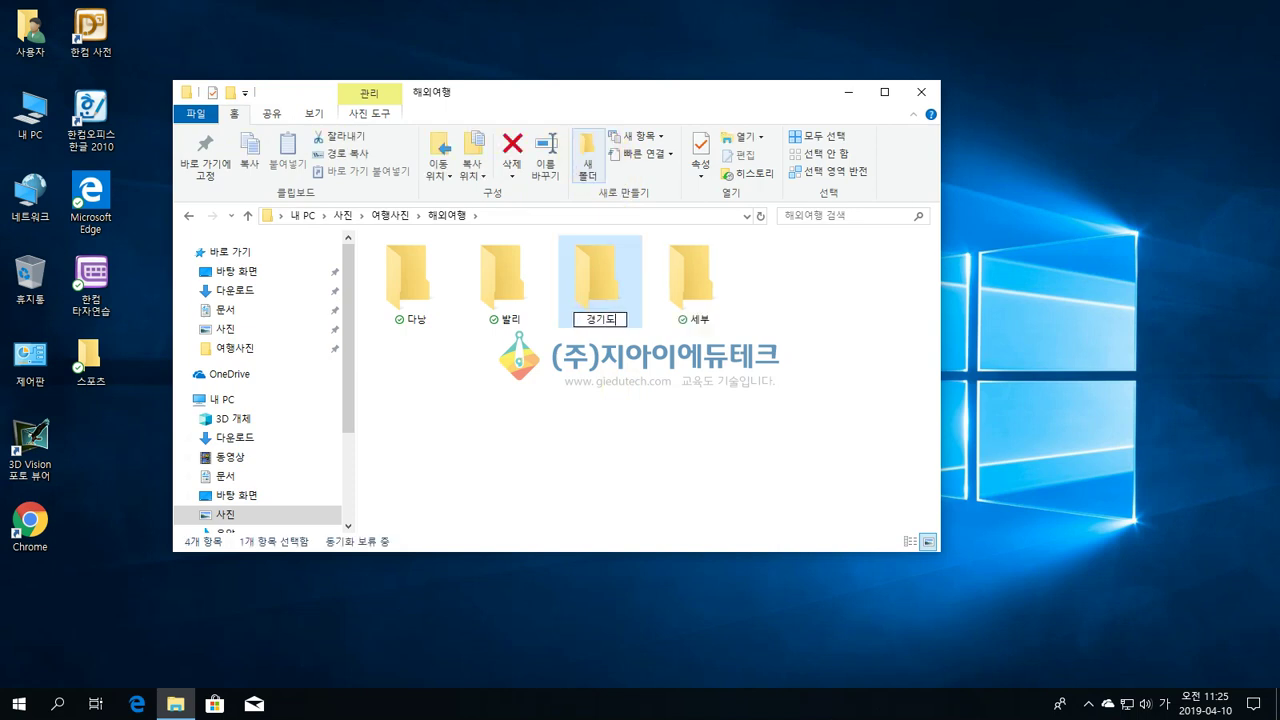
pyautogui.press('Return')
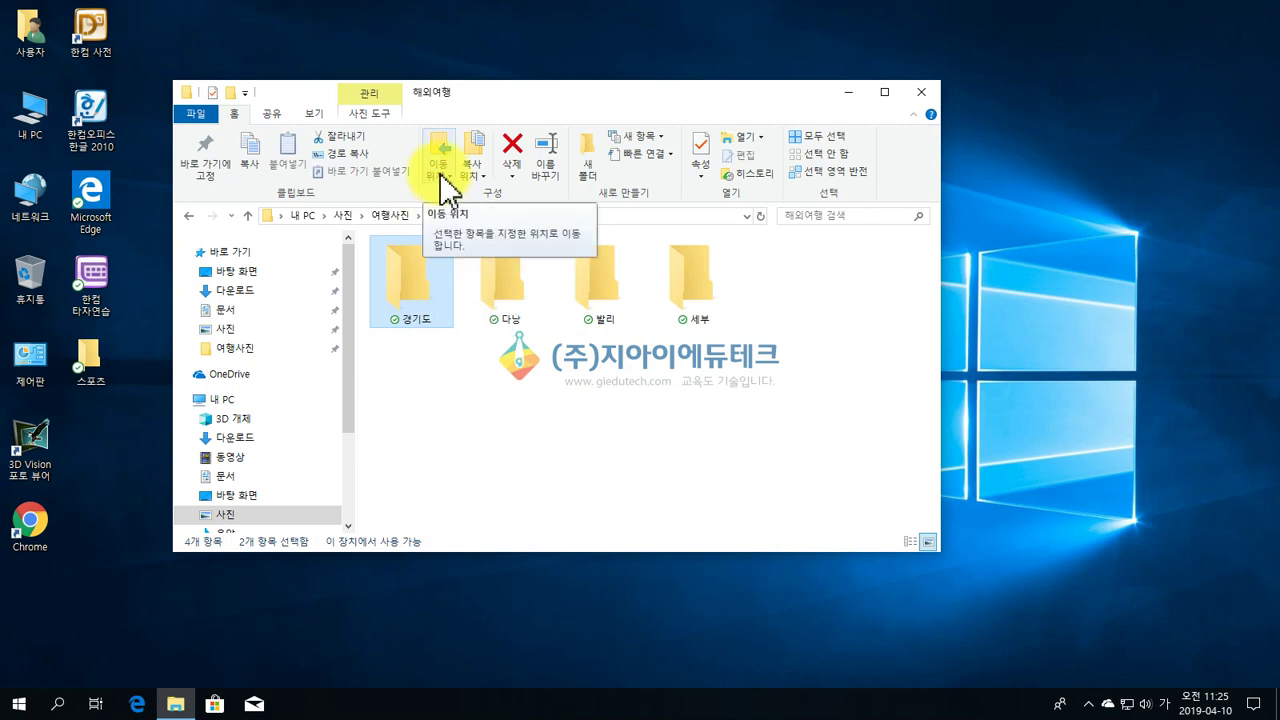
# - Cut the 경기도 folder from 해외여행 and go to the 여행사진 folder
pyautogui.click(345, 150)
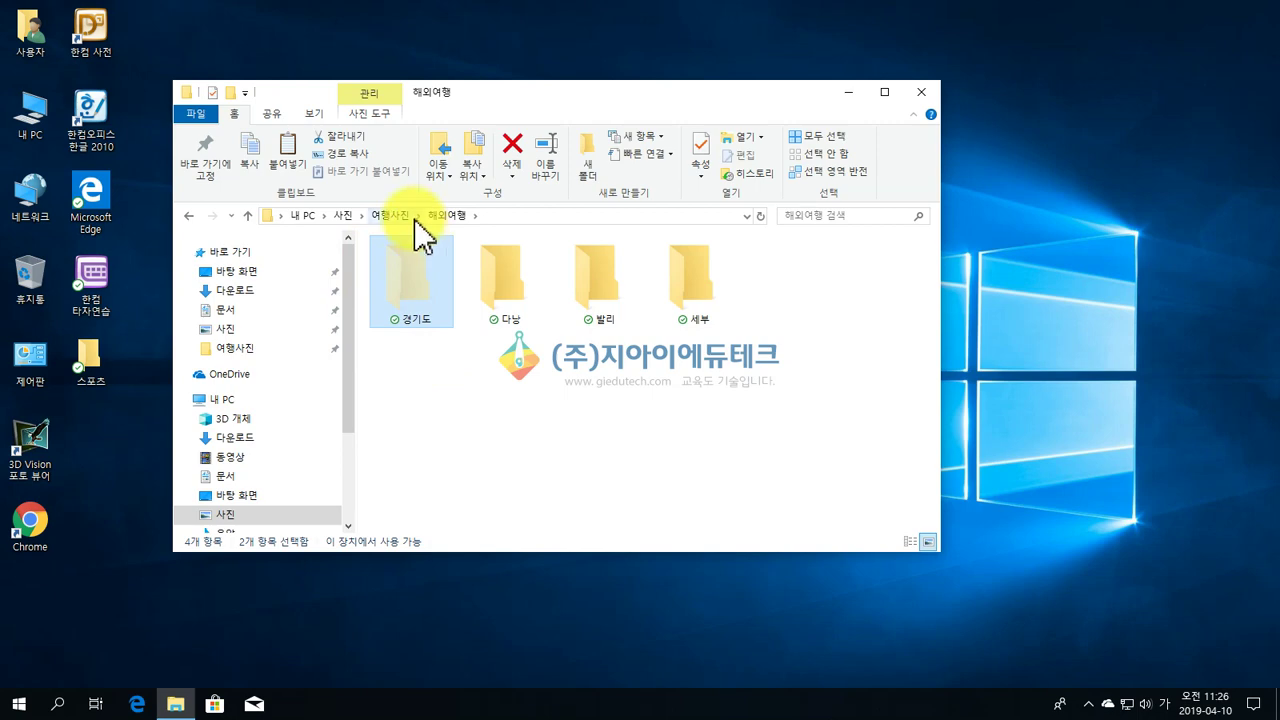
pyautogui.click(240, 350)
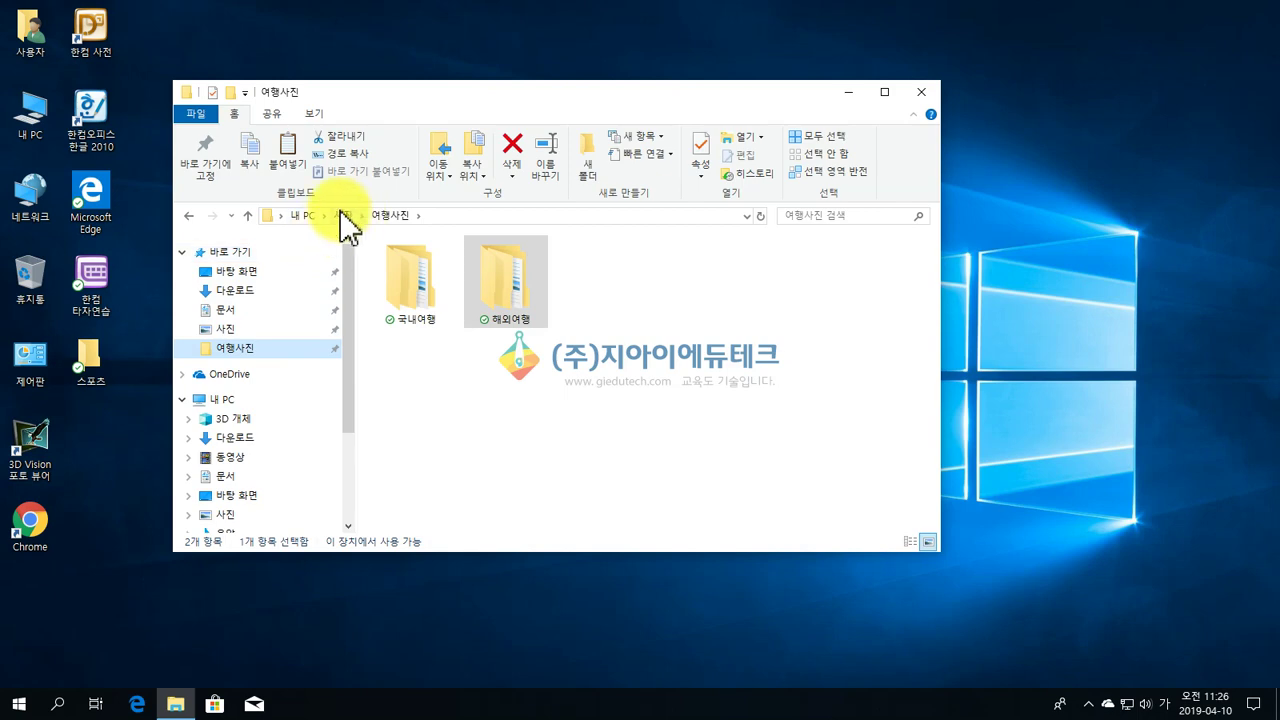
# - Browse up to 내 PC, go back down through 사진 and 여행사진 to 해외여행, and return to 여행사진
pyautogui.click(247, 216)
pyautogui.click(247, 216)
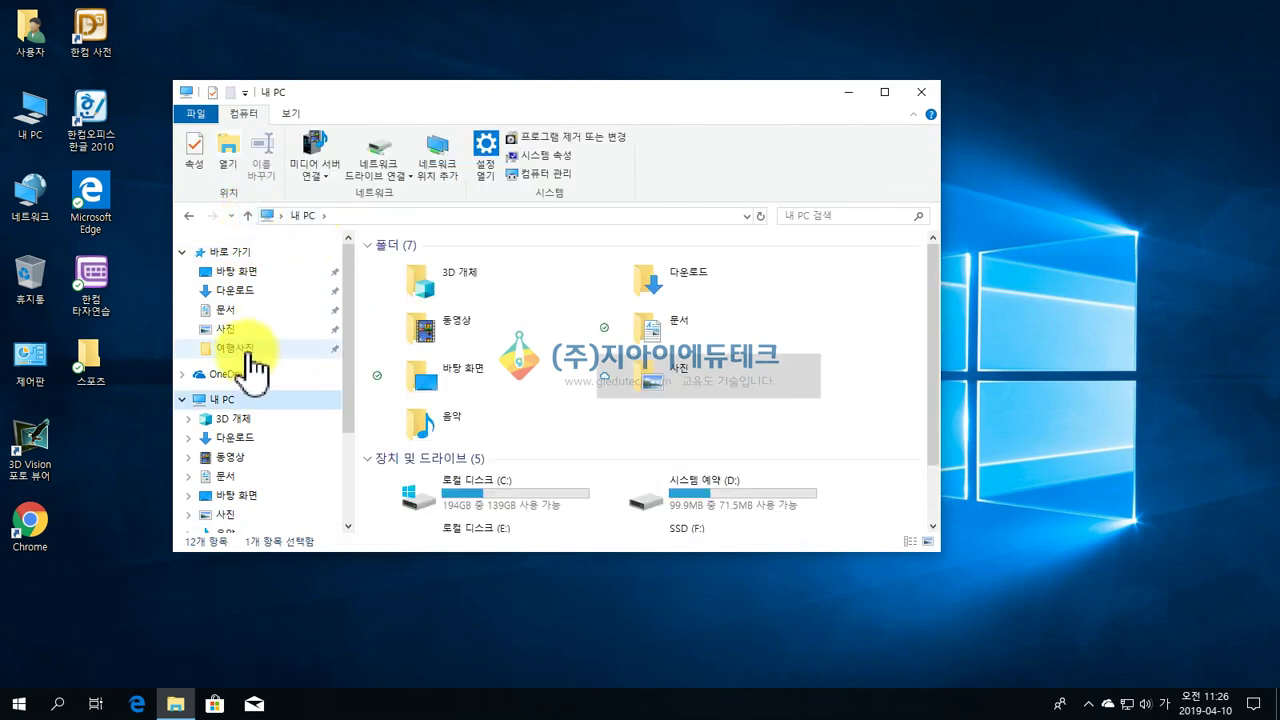
pyautogui.click(228, 330)
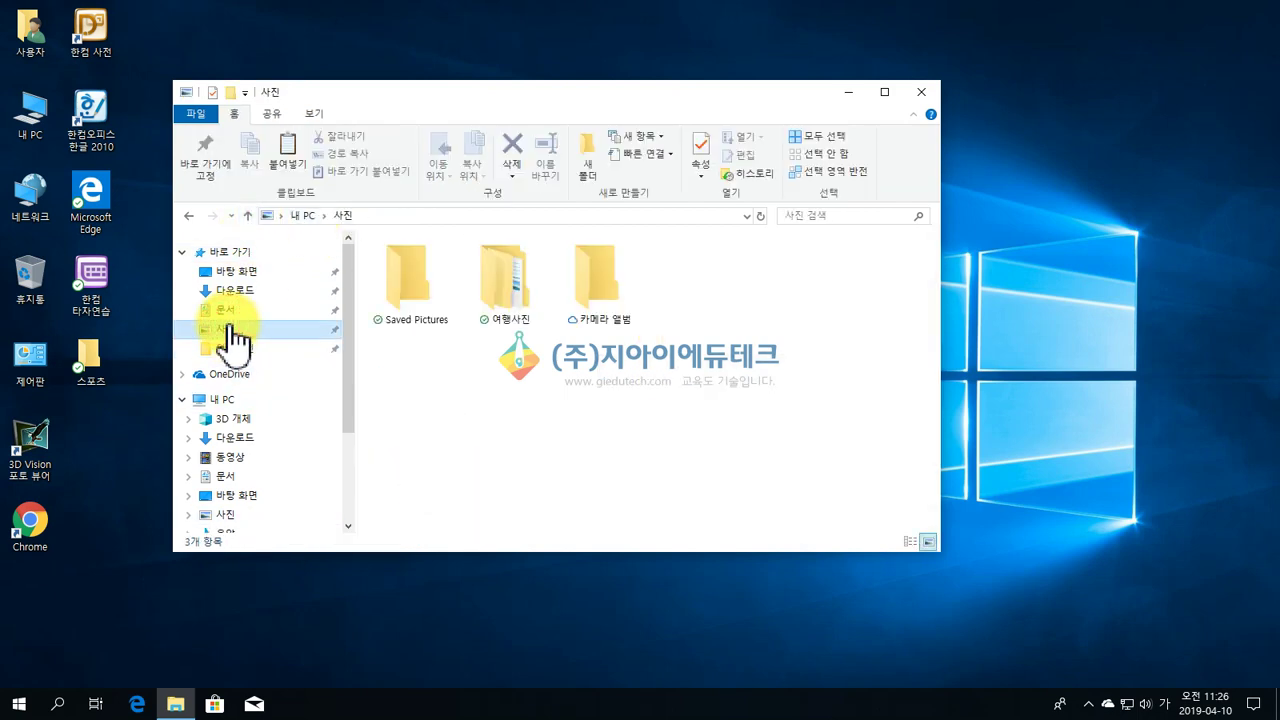
pyautogui.click(617, 286)
pyautogui.doubleClick(488, 283)
pyautogui.doubleClick(493, 290)
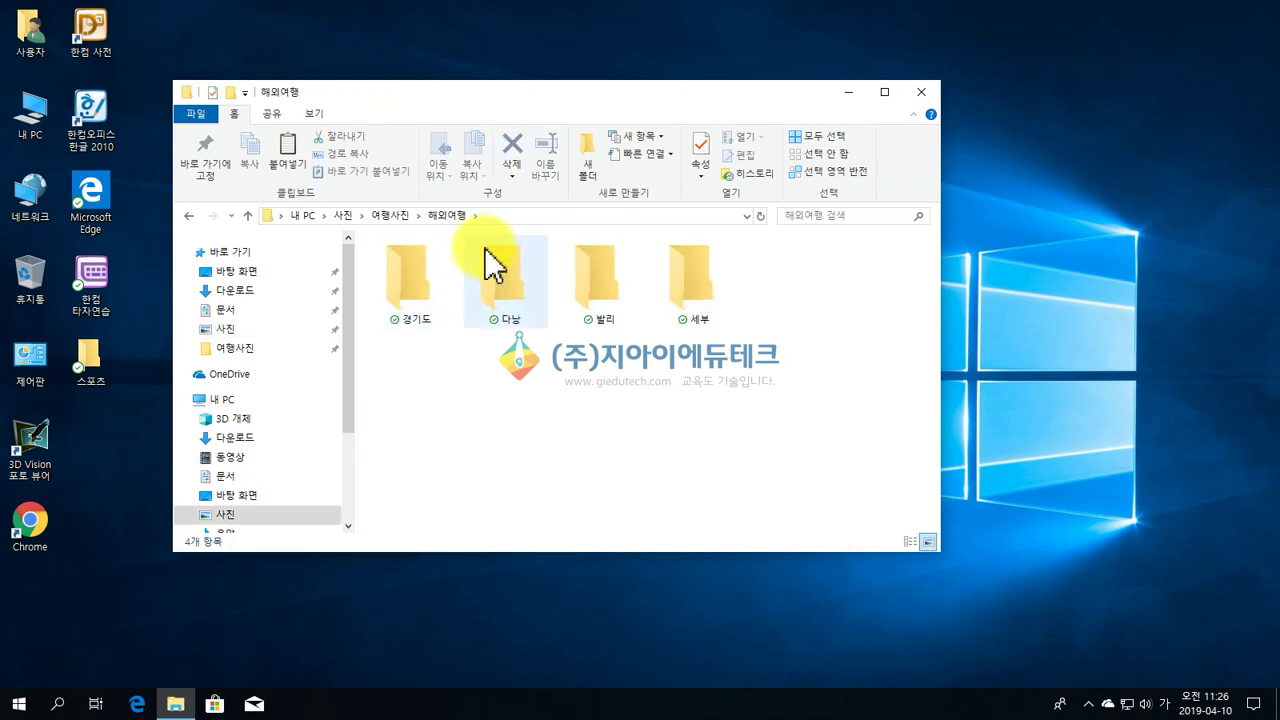
pyautogui.click(250, 220)
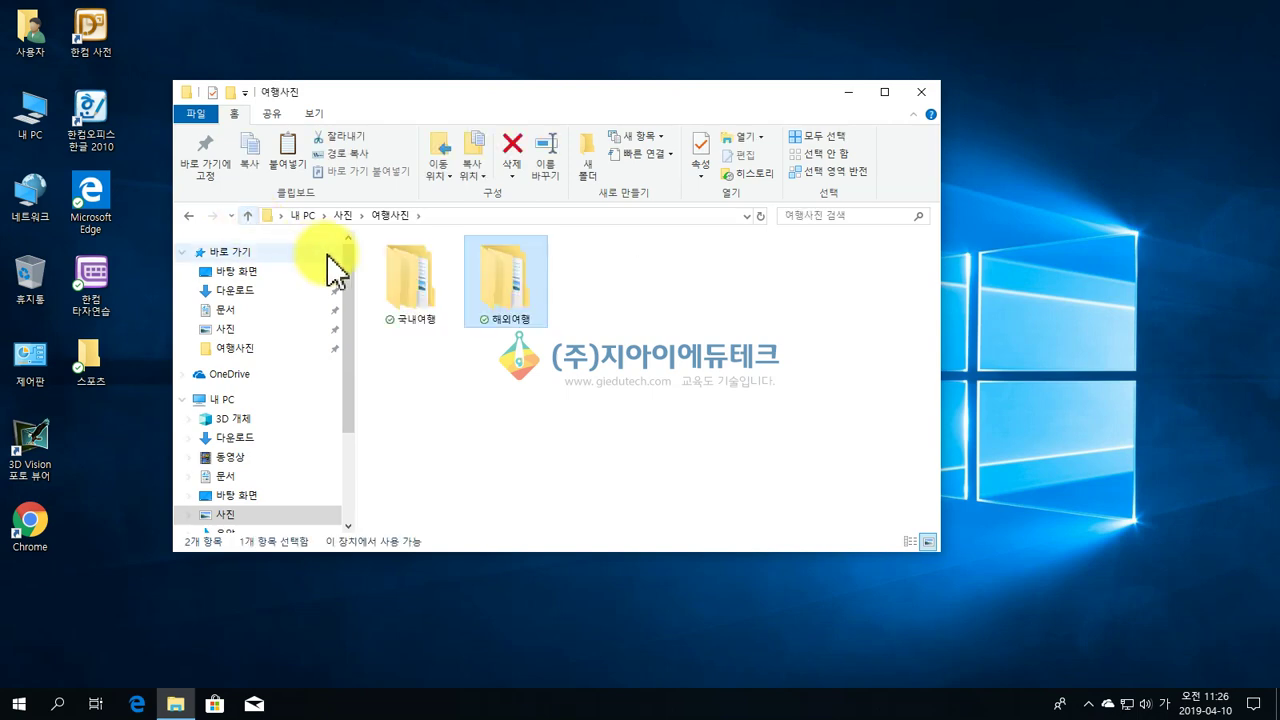
pyautogui.click(397, 215)
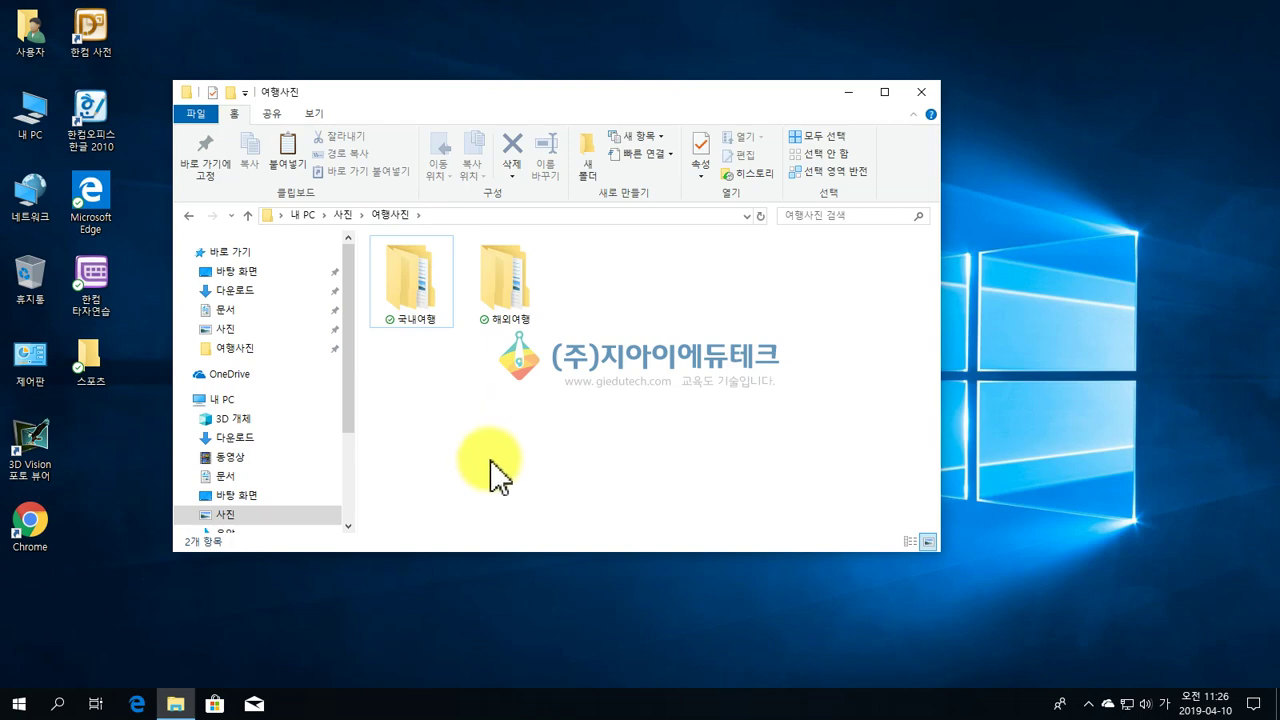
# - Open the 국내여행 folder and paste the cut 경기도 folder into it
pyautogui.doubleClick(428, 285)
pyautogui.rightClick(411, 338)
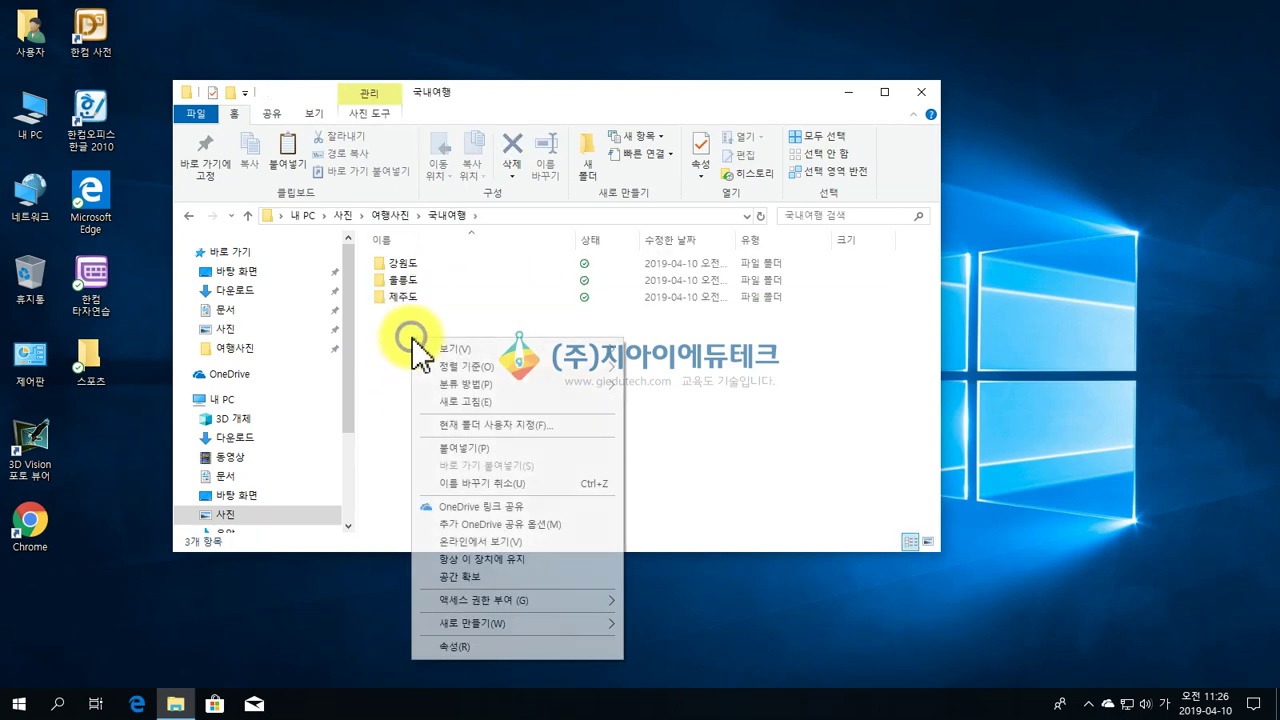
pyautogui.click(379, 335)
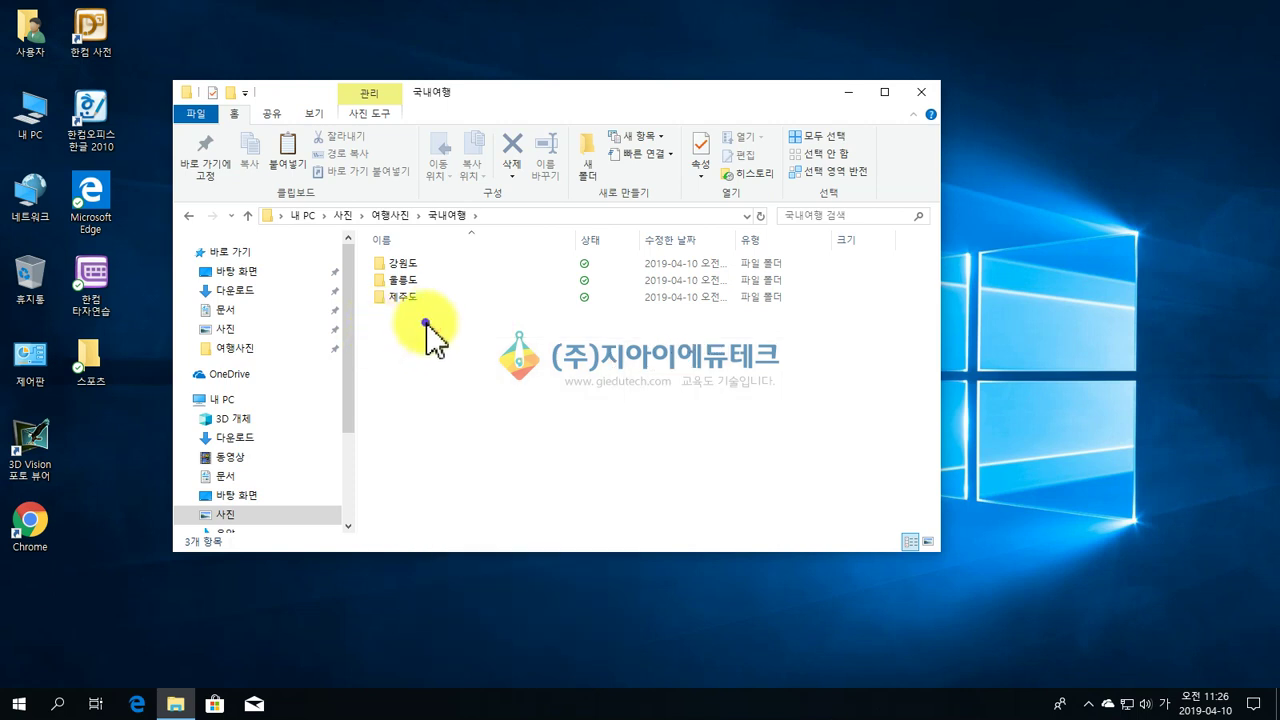
pyautogui.rightClick(425, 324)
pyautogui.click(389, 335)
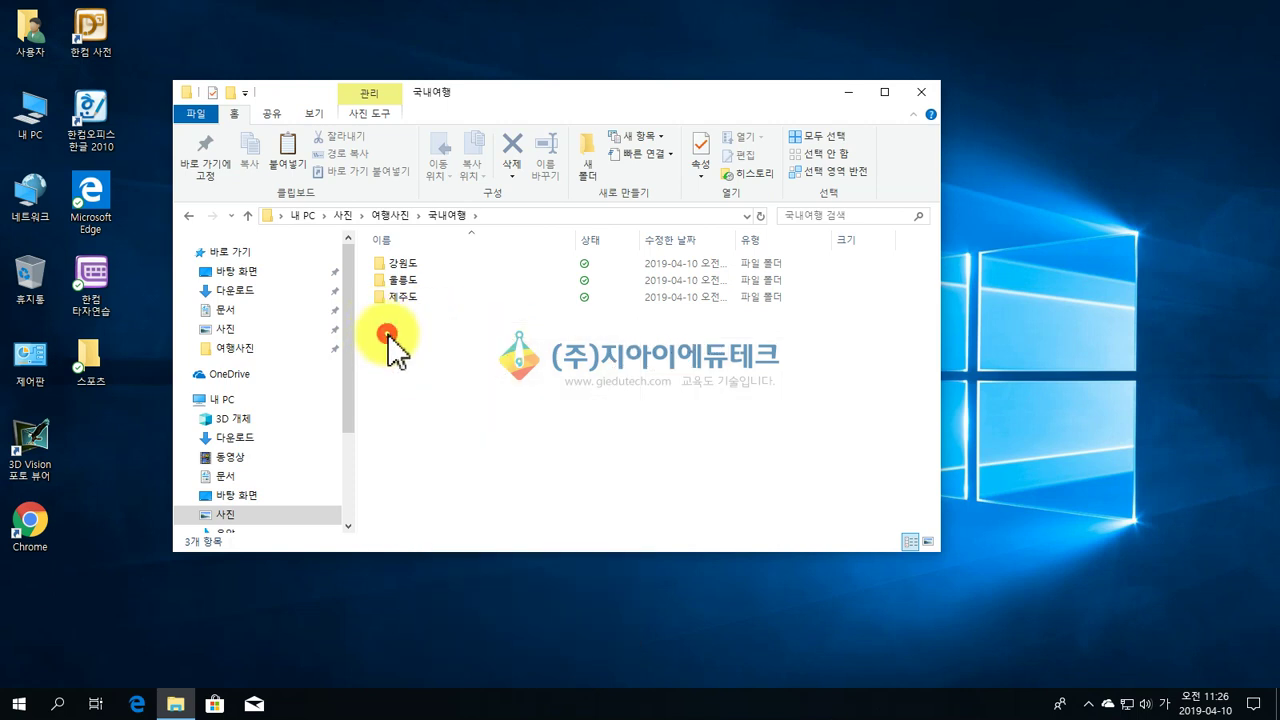
pyautogui.click(290, 152)
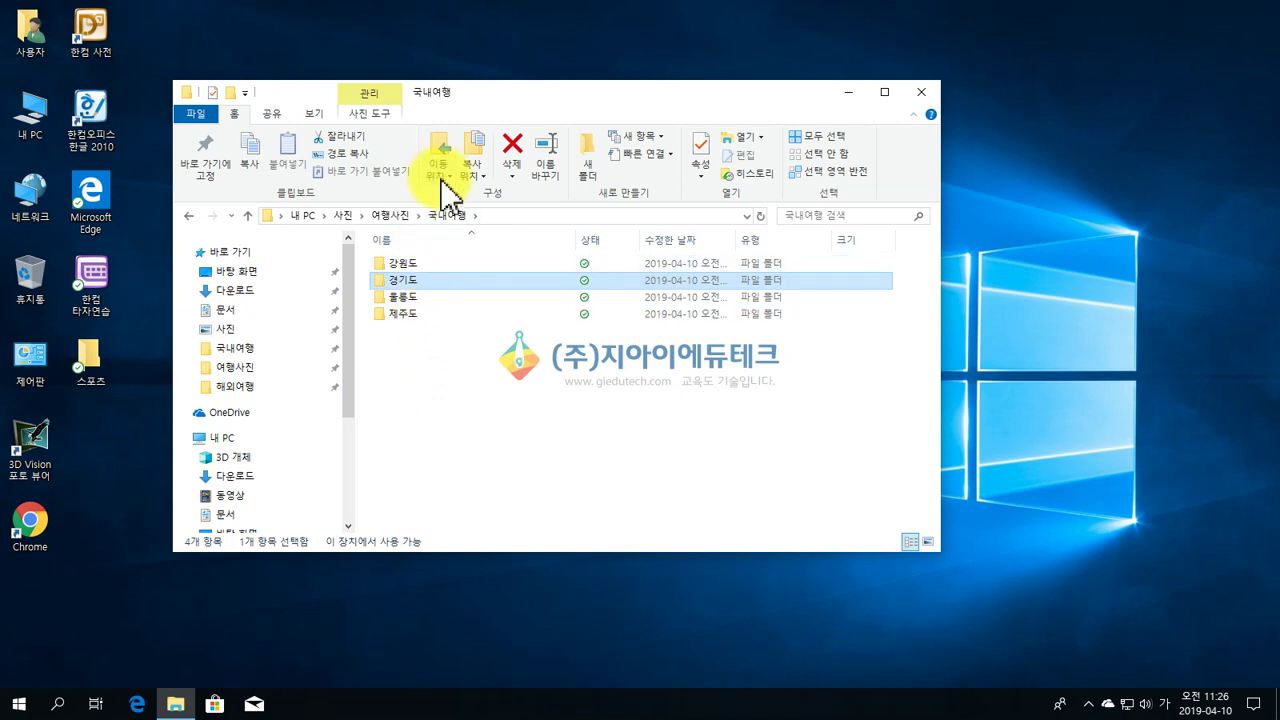
# - Reopen 국내여행 from 여행사진, turn on item check boxes (항목 확인란) and switch the layout to large icons (큰 아이콘)
pyautogui.click(391, 215)
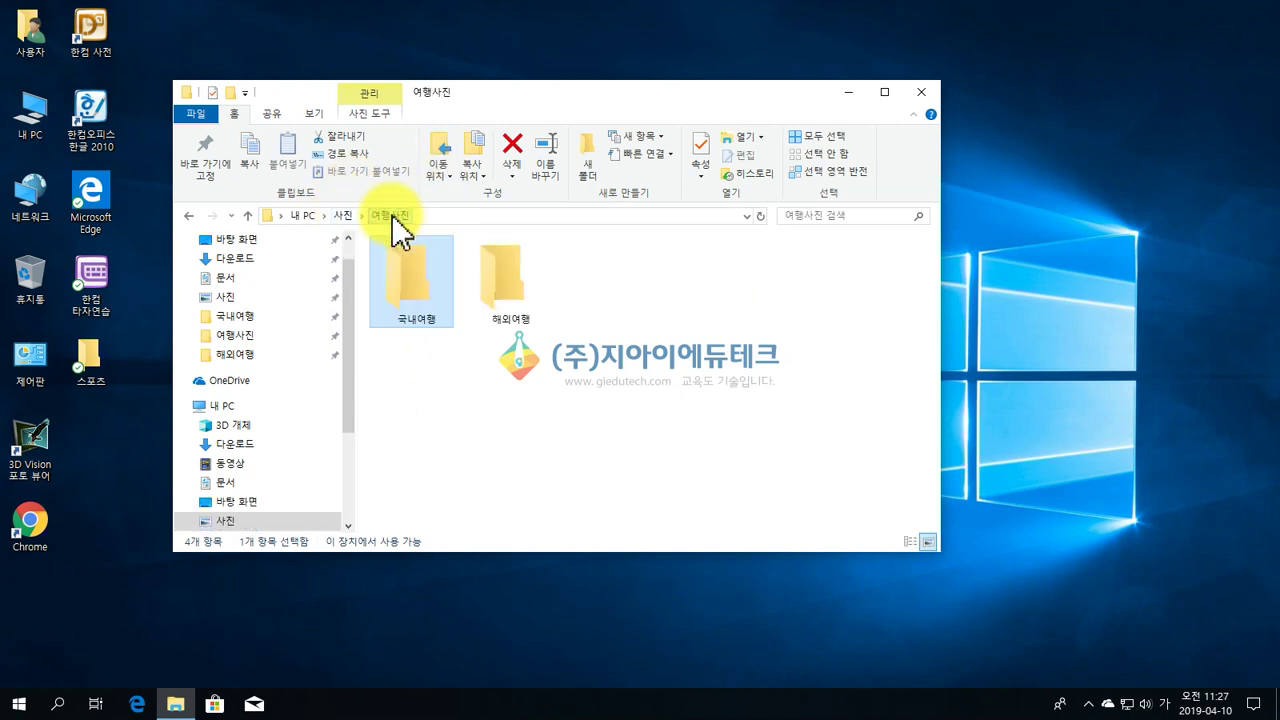
pyautogui.doubleClick(408, 276)
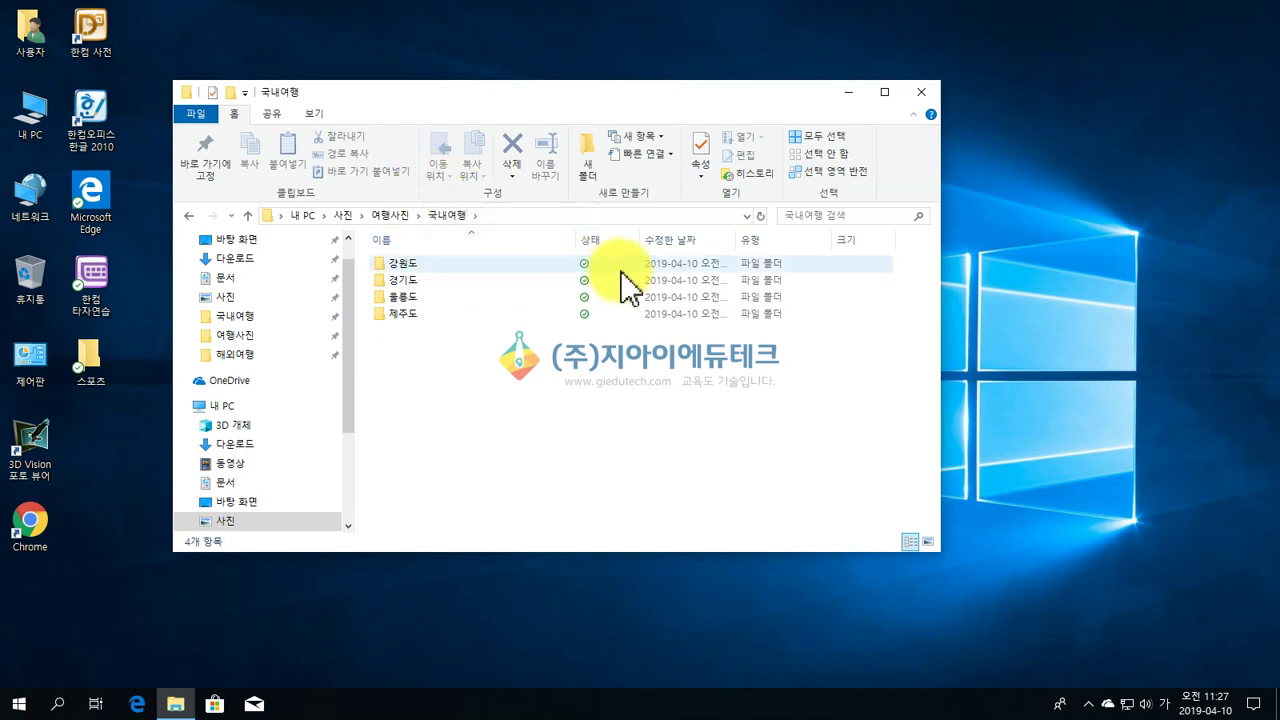
pyautogui.click(316, 114)
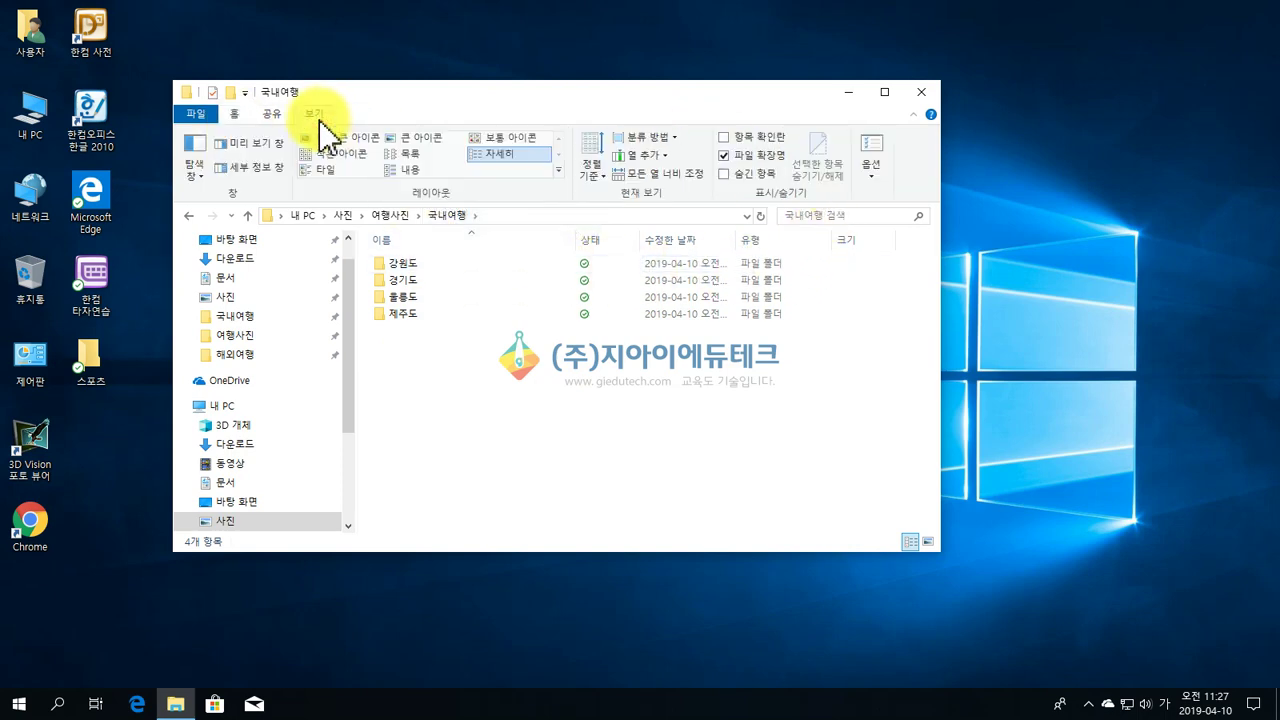
pyautogui.click(724, 137)
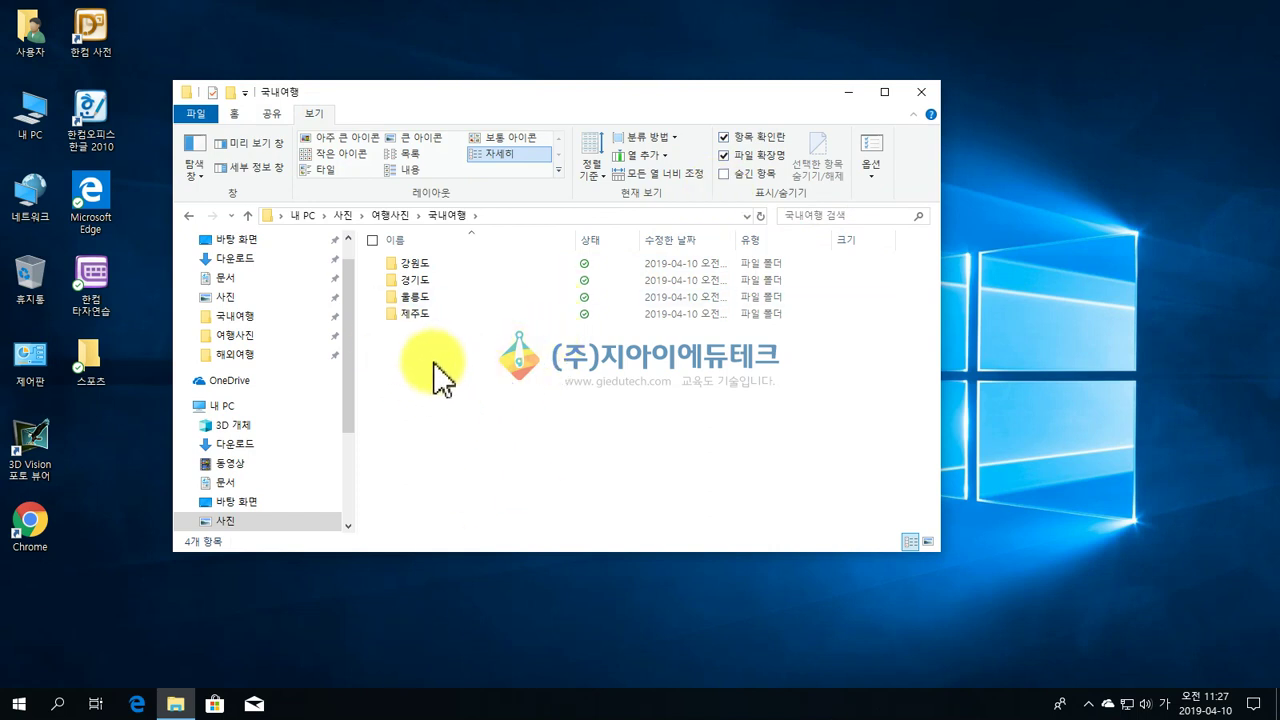
pyautogui.click(425, 138)
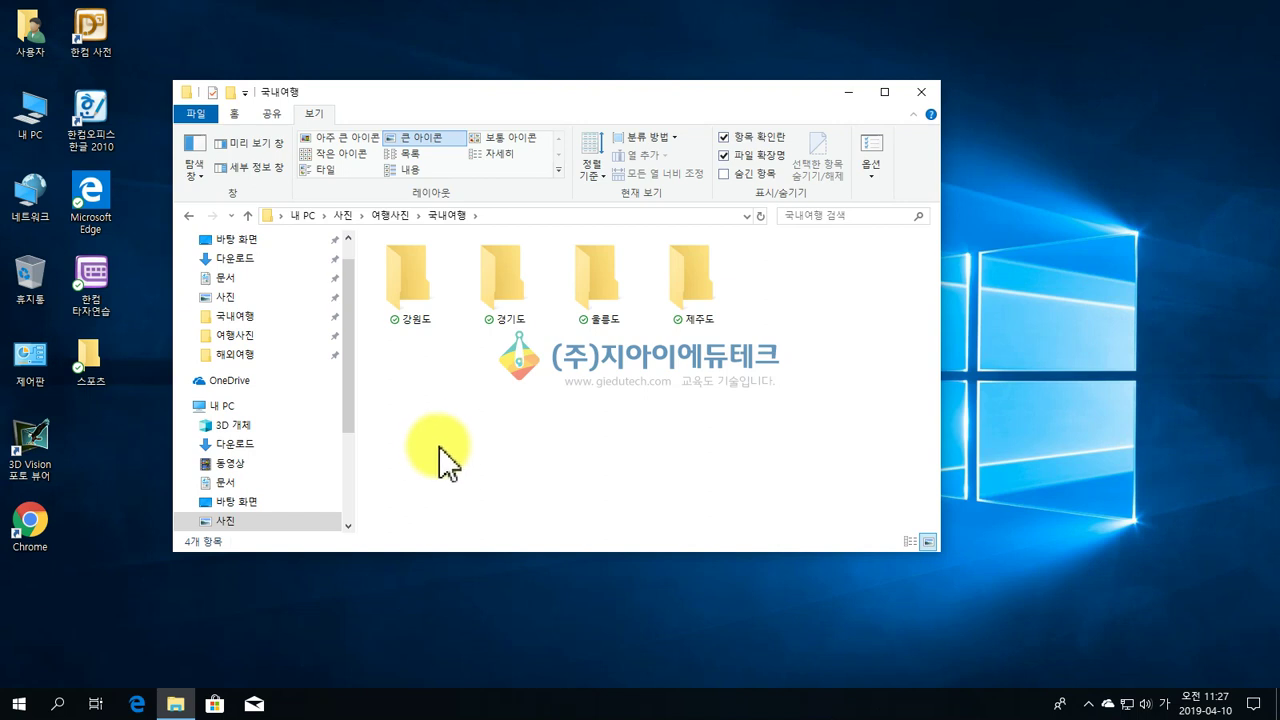
# - Select the 강원도, 울릉도 and 제주도 folders with their check boxes and move them to the 해외여행 folder
pyautogui.click(381, 247)
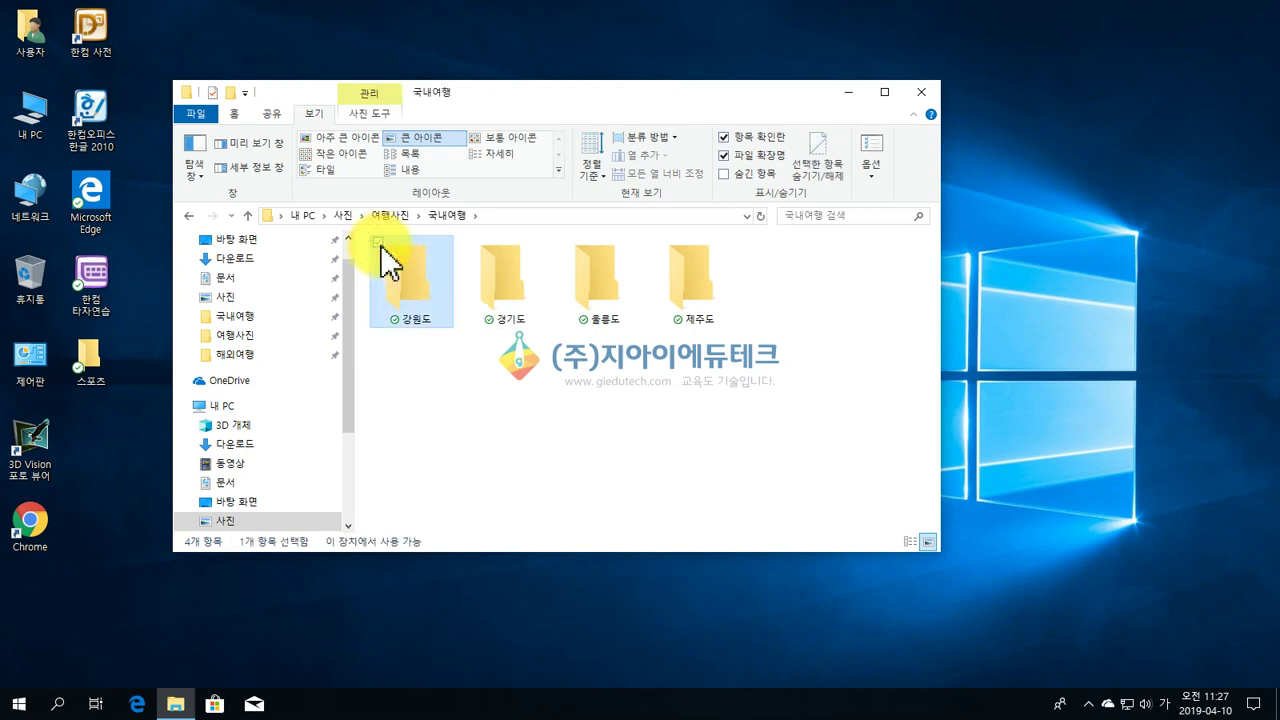
pyautogui.click(569, 245)
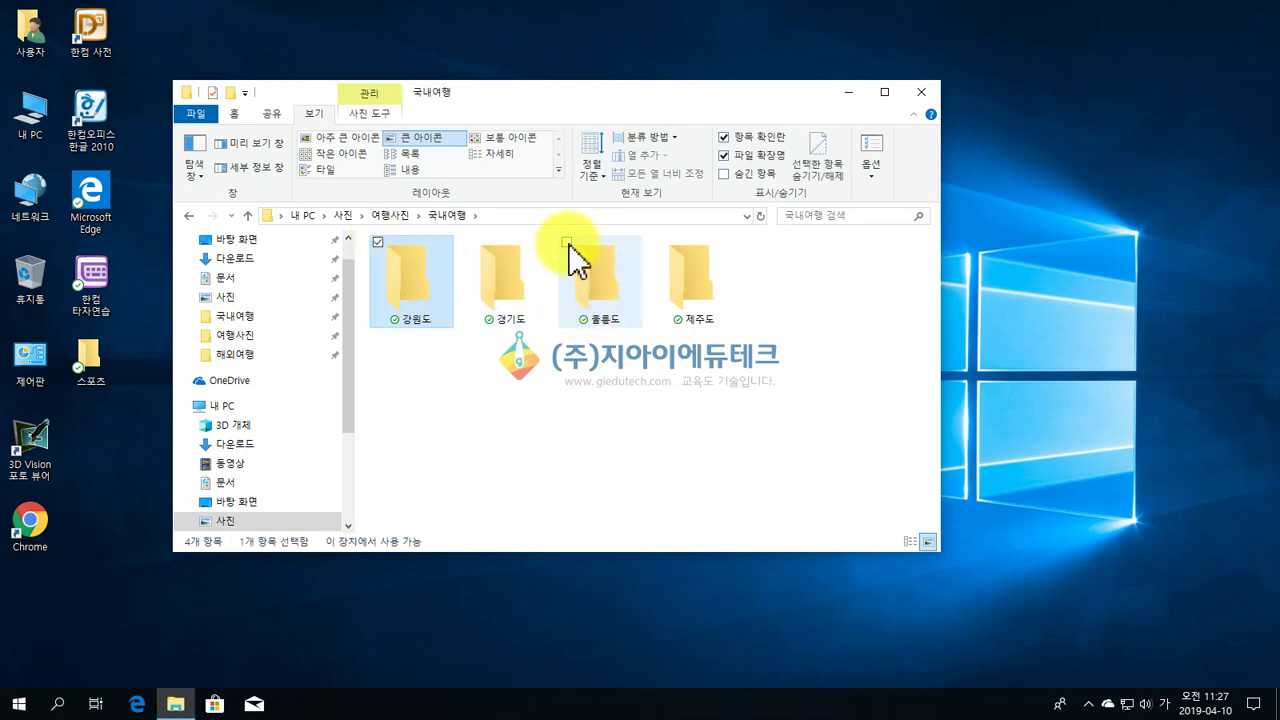
pyautogui.click(663, 242)
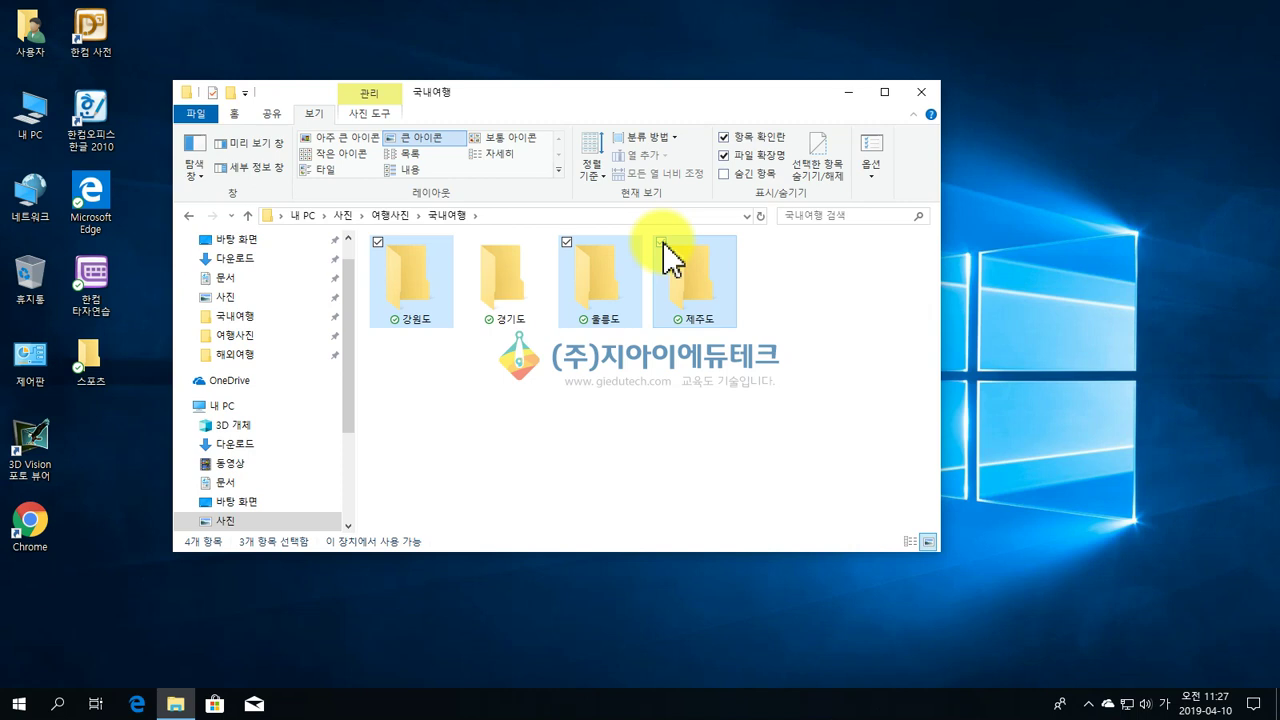
pyautogui.click(238, 114)
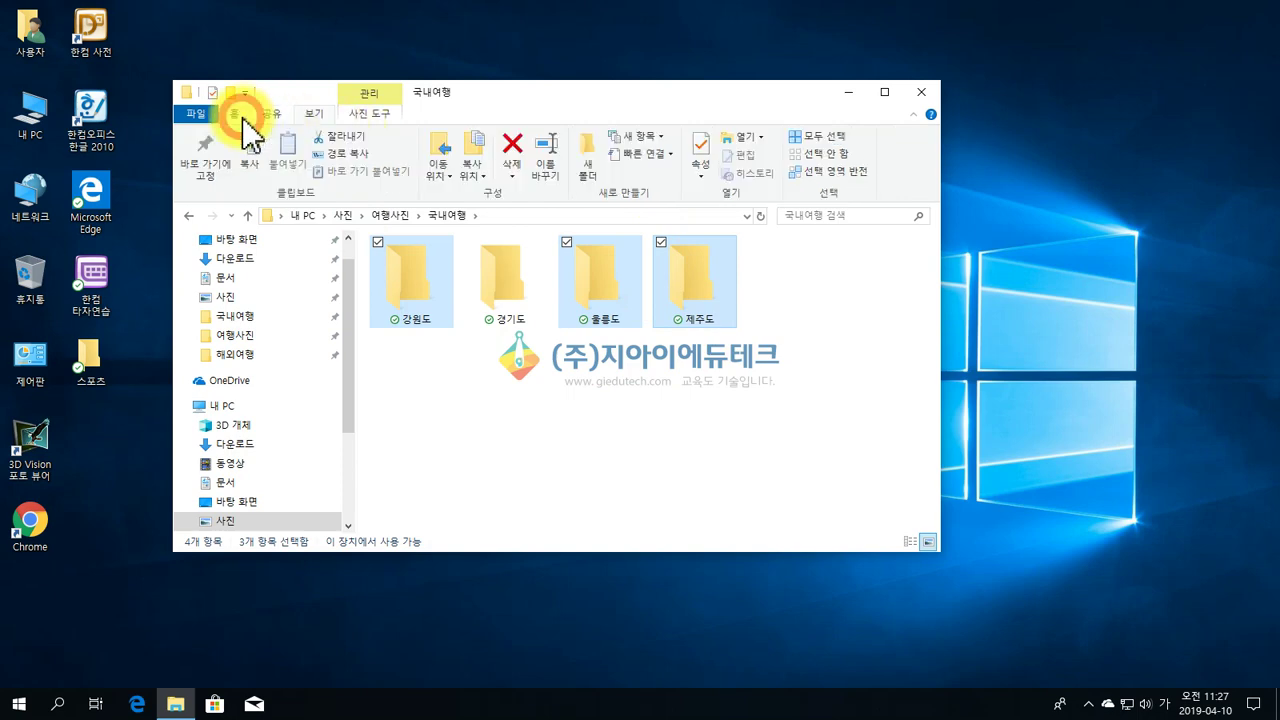
pyautogui.click(445, 175)
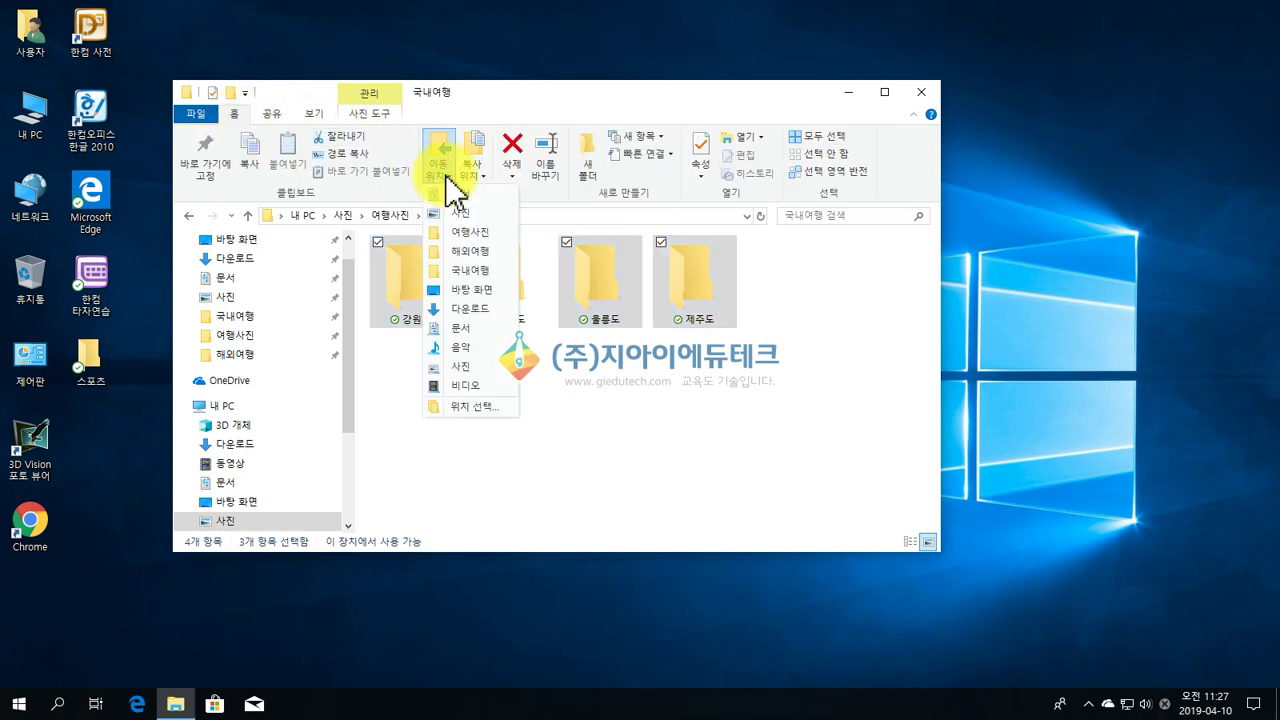
pyautogui.click(467, 252)
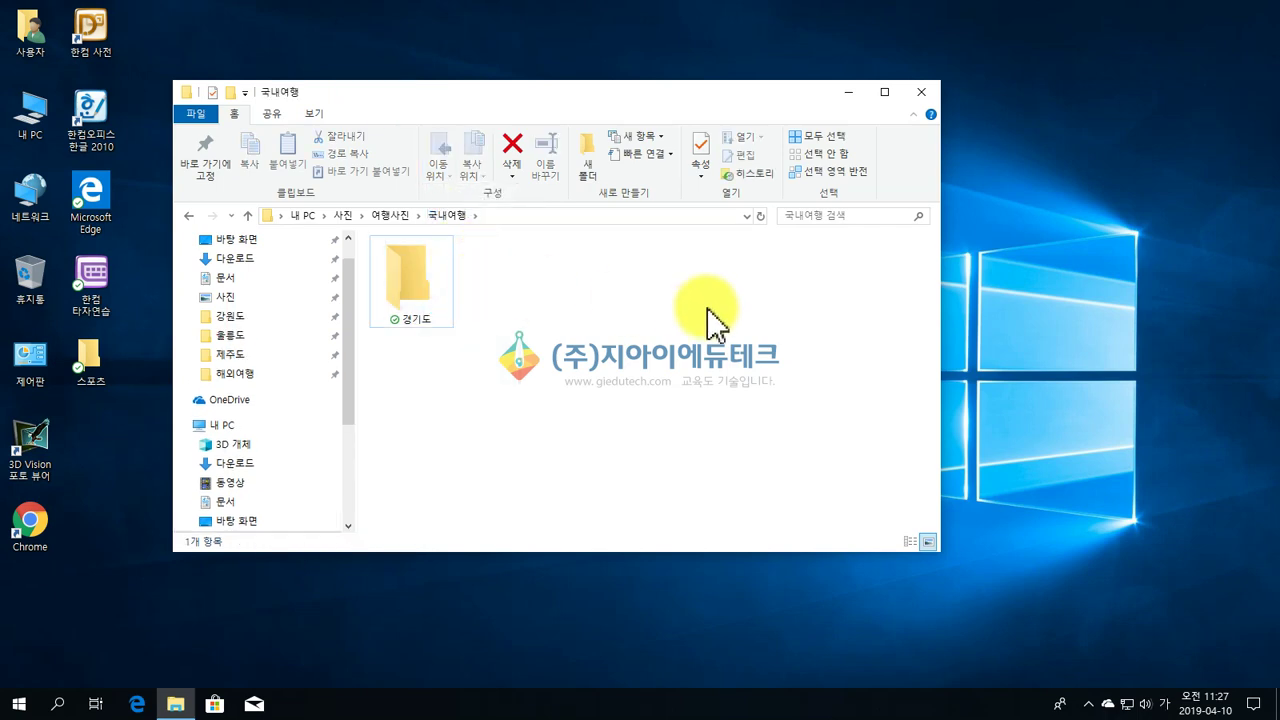
# - Open the 해외여행 folder, select the 강원도, 울릉도 and 제주도 folders with their check boxes, and move them to 국내여행
pyautogui.click(225, 375)
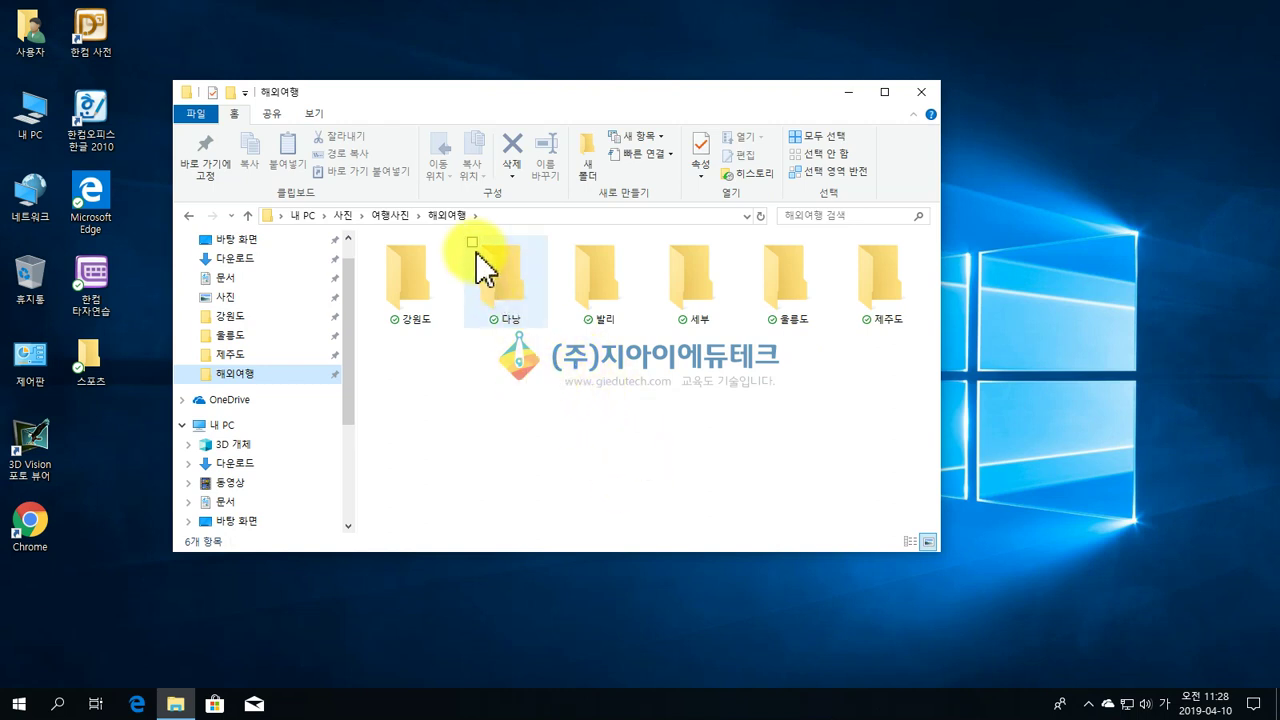
pyautogui.click(385, 260)
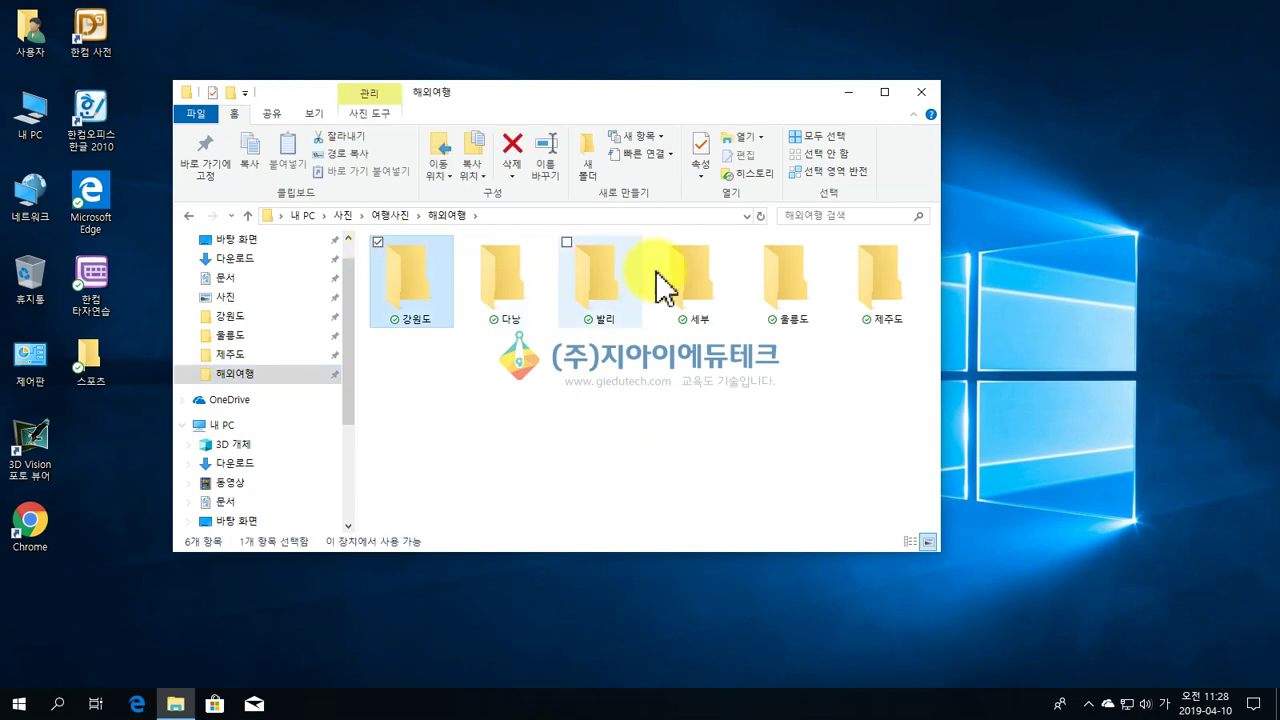
pyautogui.click(755, 243)
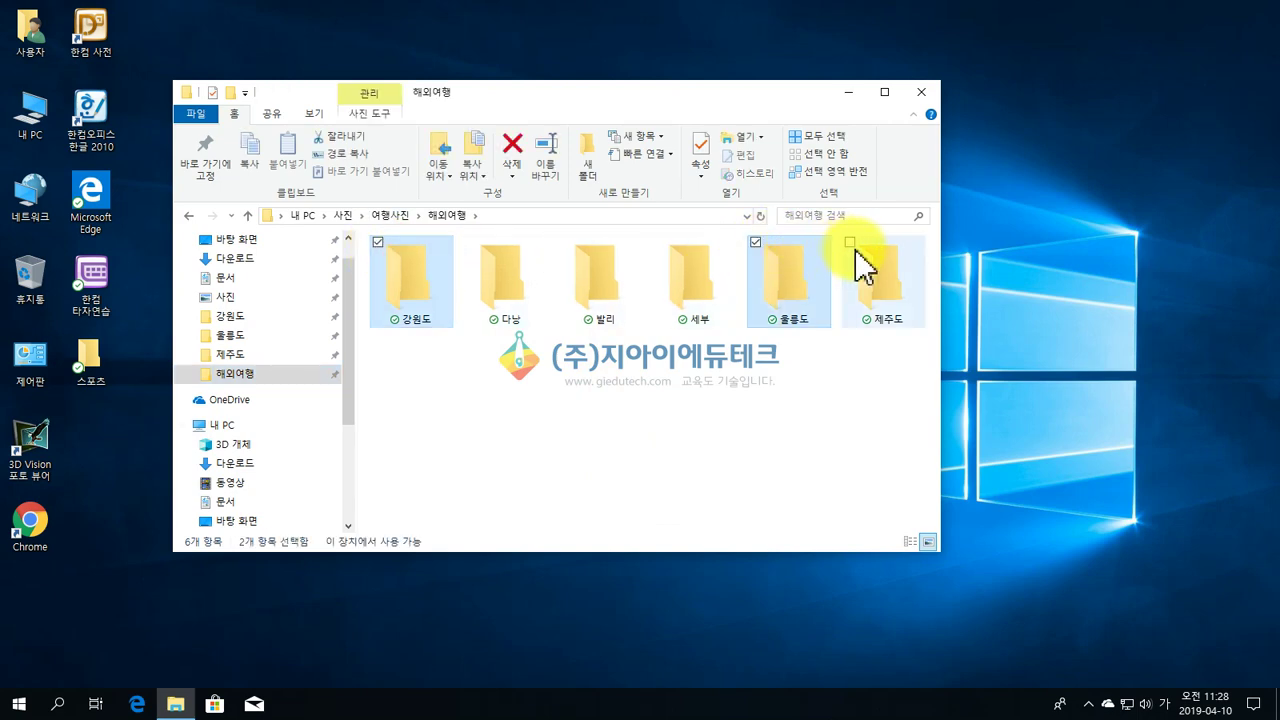
pyautogui.click(850, 242)
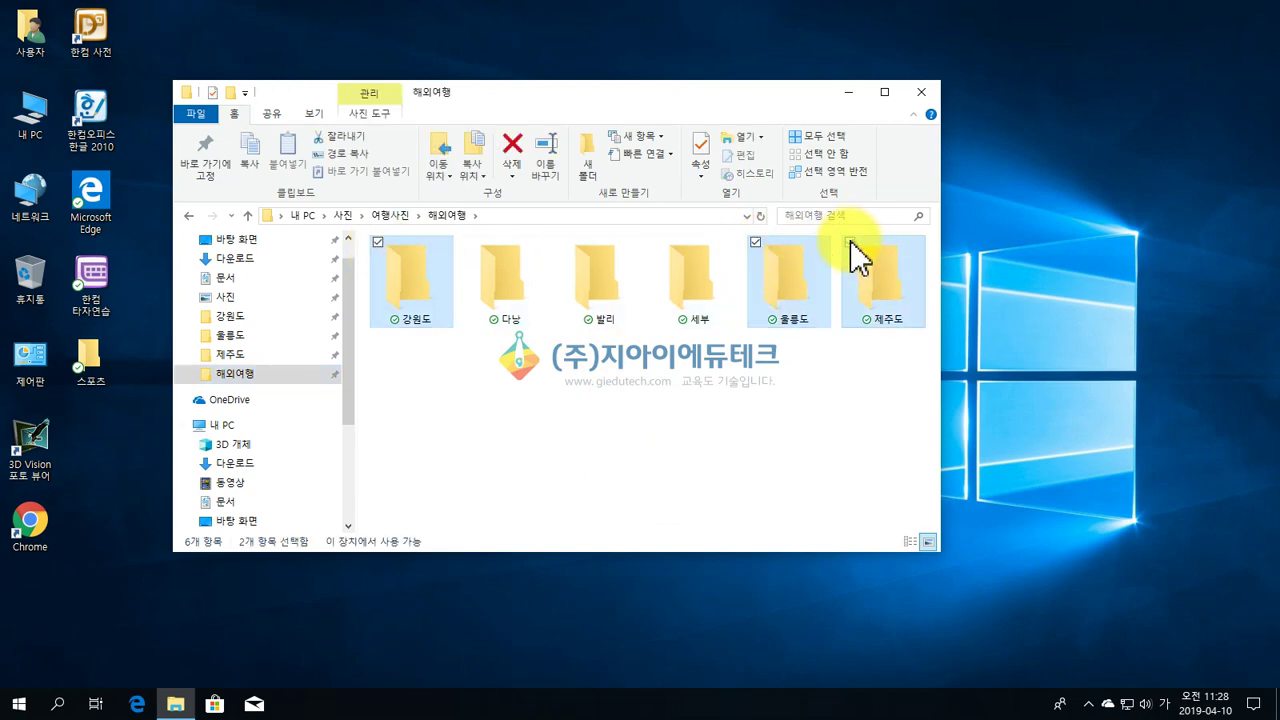
pyautogui.click(443, 170)
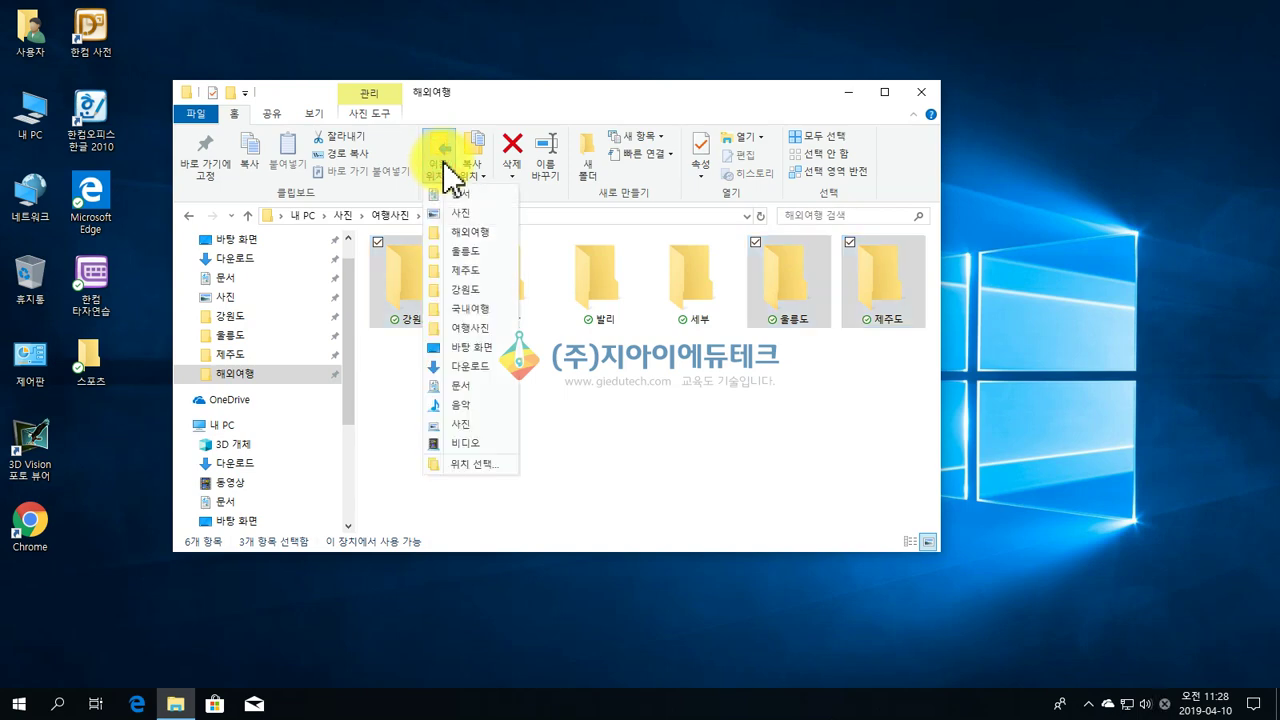
pyautogui.click(468, 310)
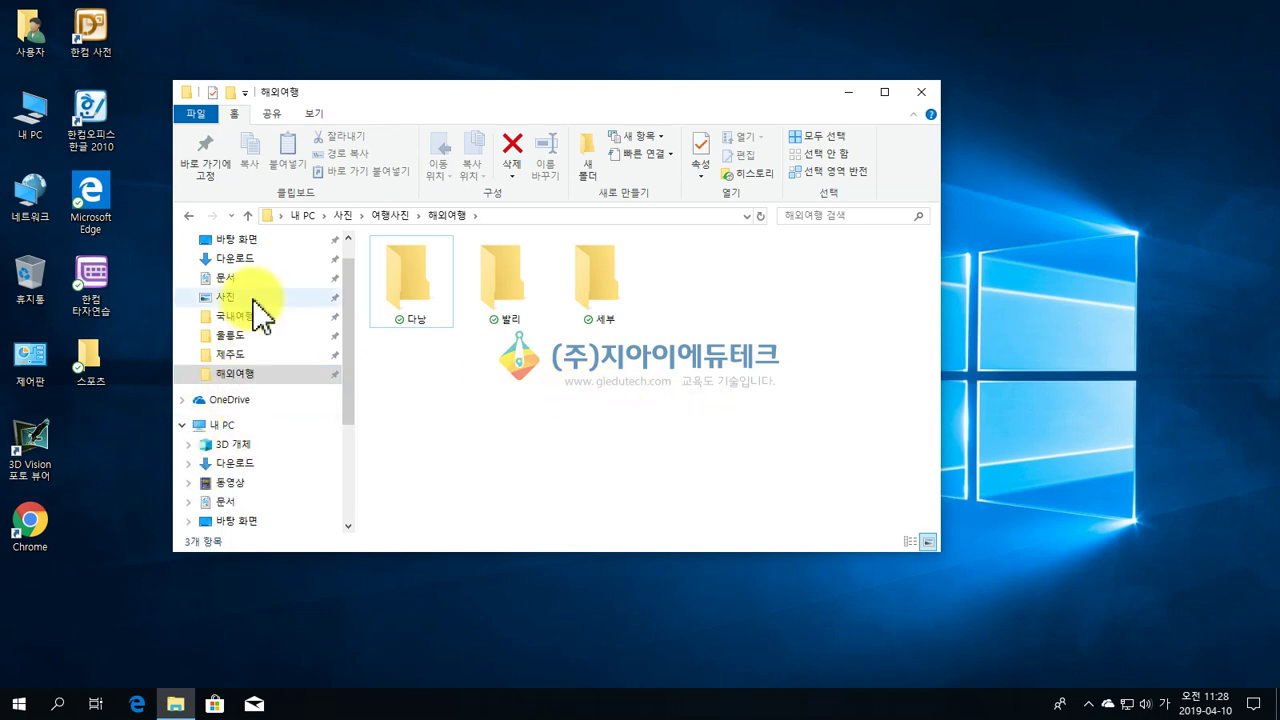
# - Open the 문서 folder and try selecting all items, clearing the selection, and selecting only 애국가(한자).txt and 관심뉴스
pyautogui.click(232, 282)
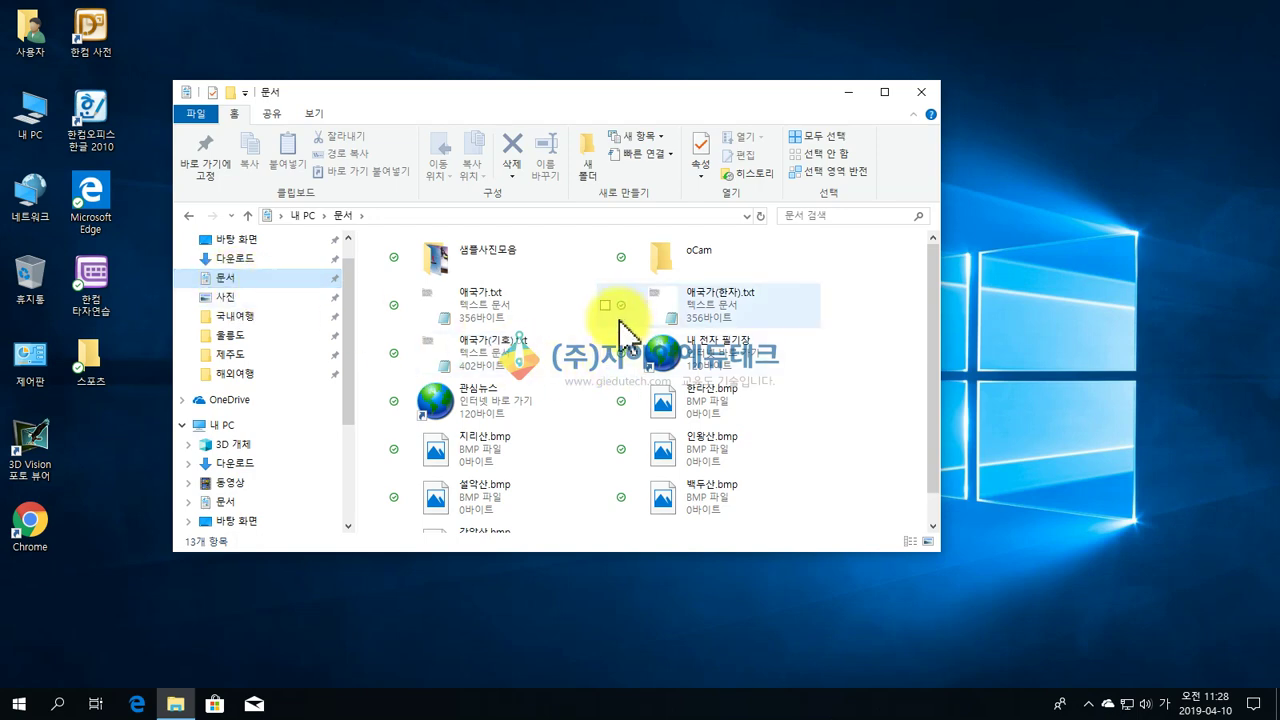
pyautogui.click(830, 140)
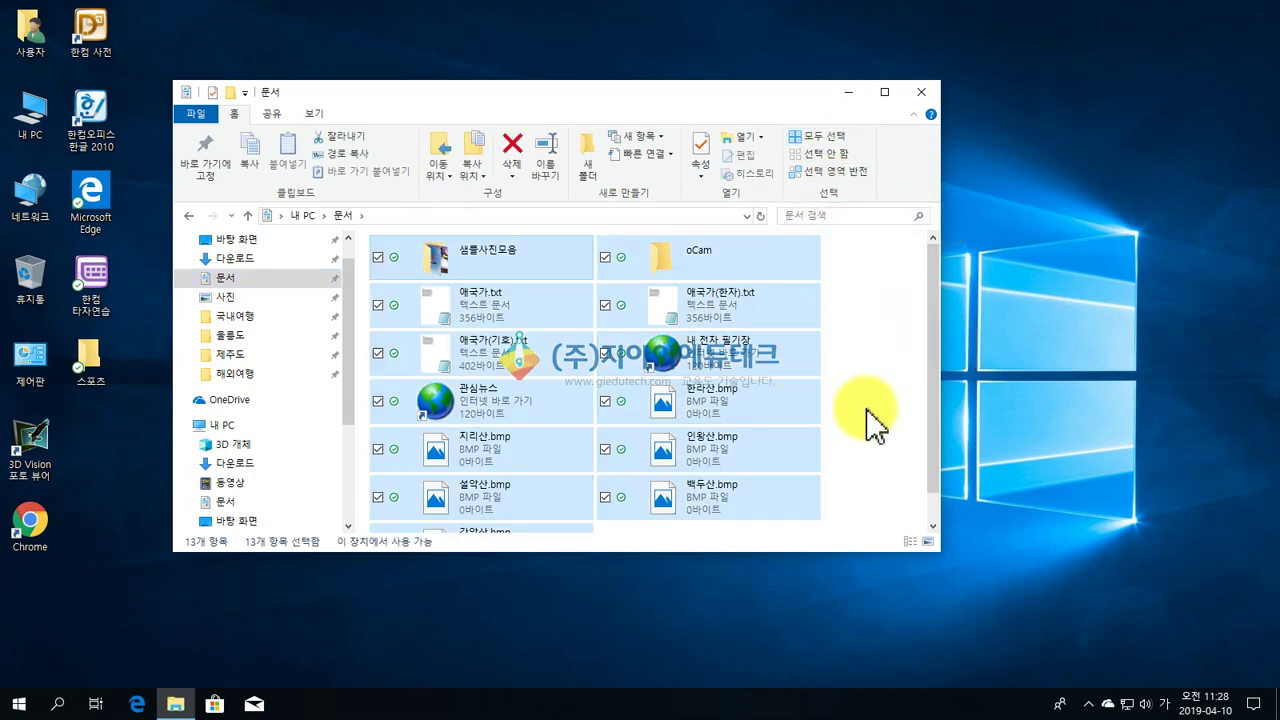
pyautogui.click(828, 156)
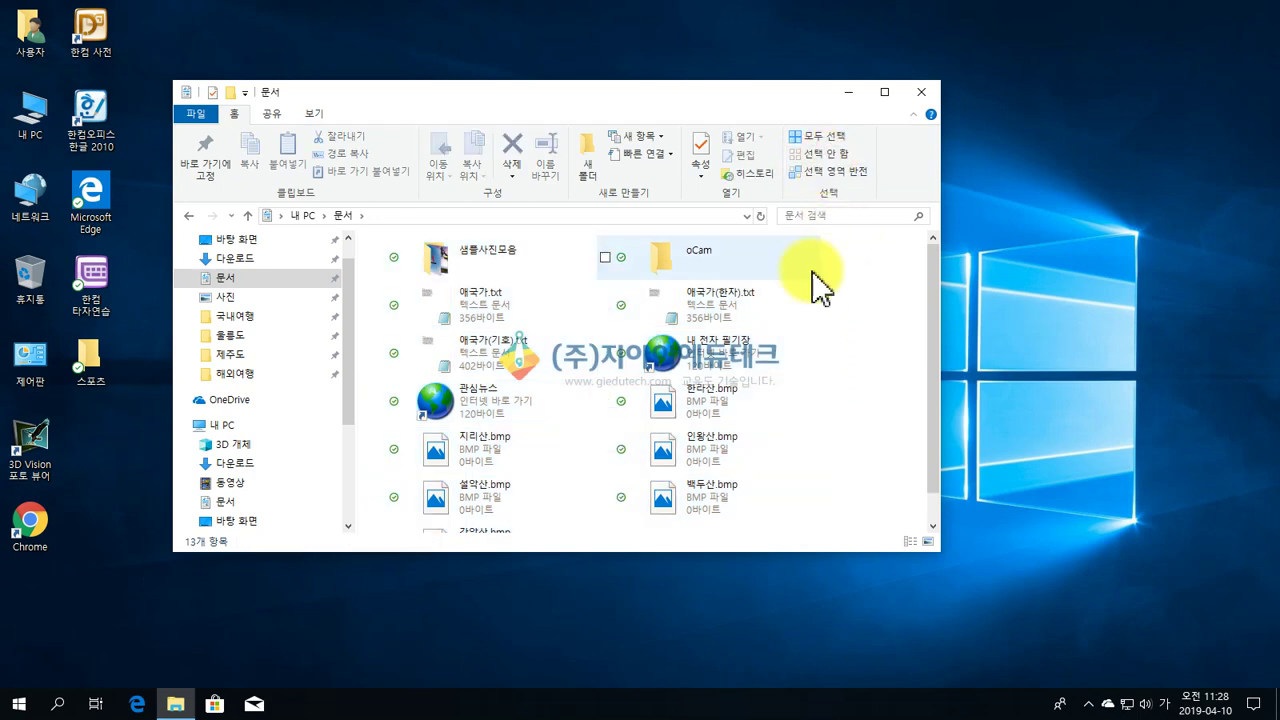
pyautogui.click(711, 308)
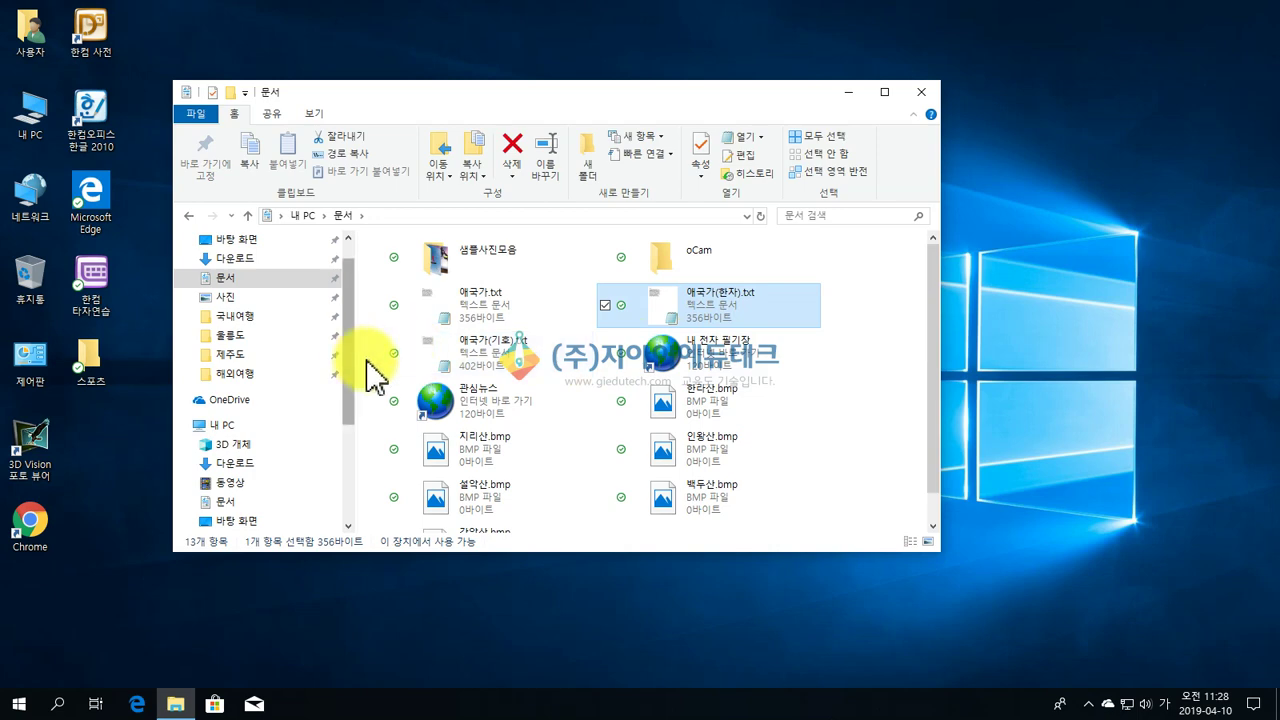
pyautogui.click(378, 401)
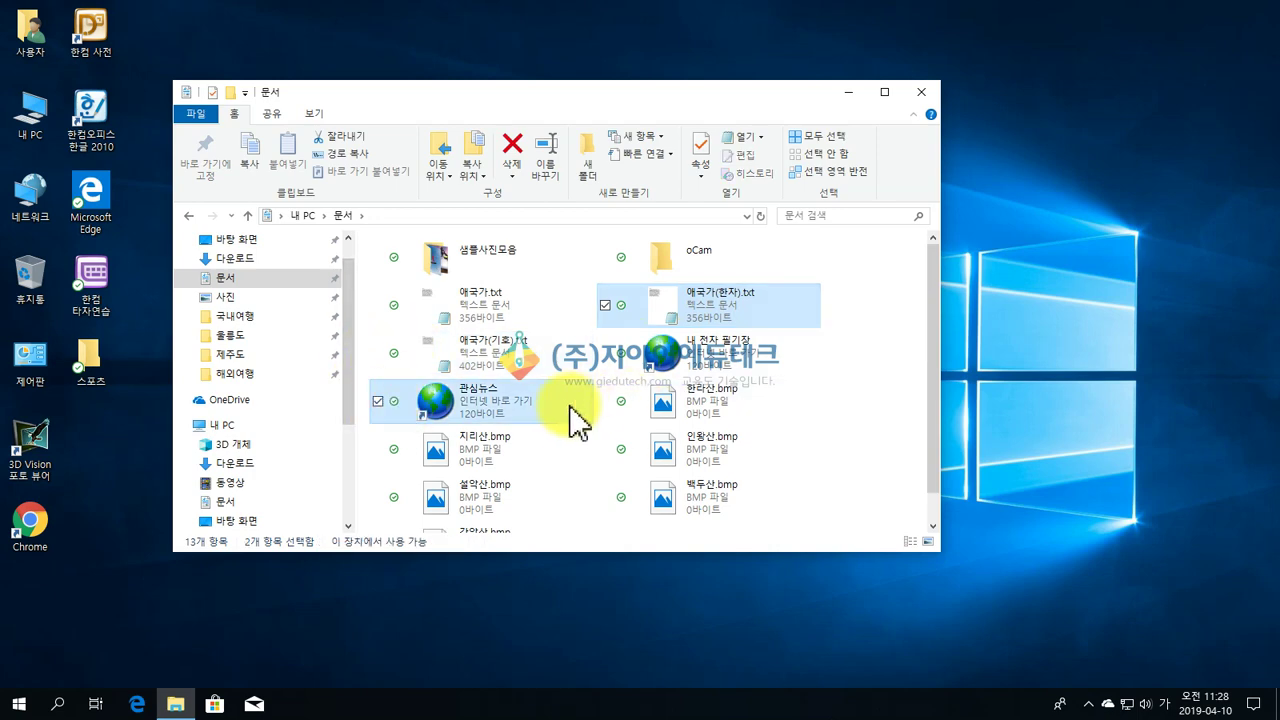
# - Select all items in 문서 and copy them into a new folder created on the desktop (바탕 화면), keeping the name 새 폴더
pyautogui.click(824, 140)
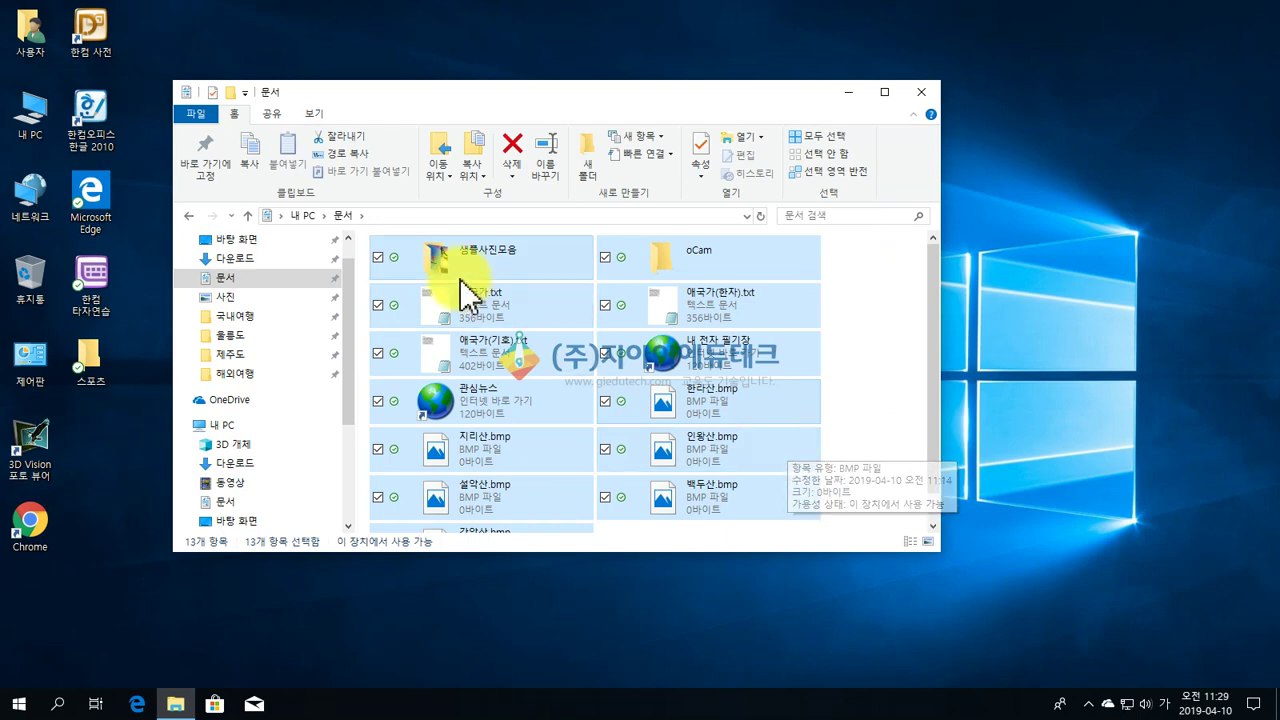
pyautogui.click(480, 172)
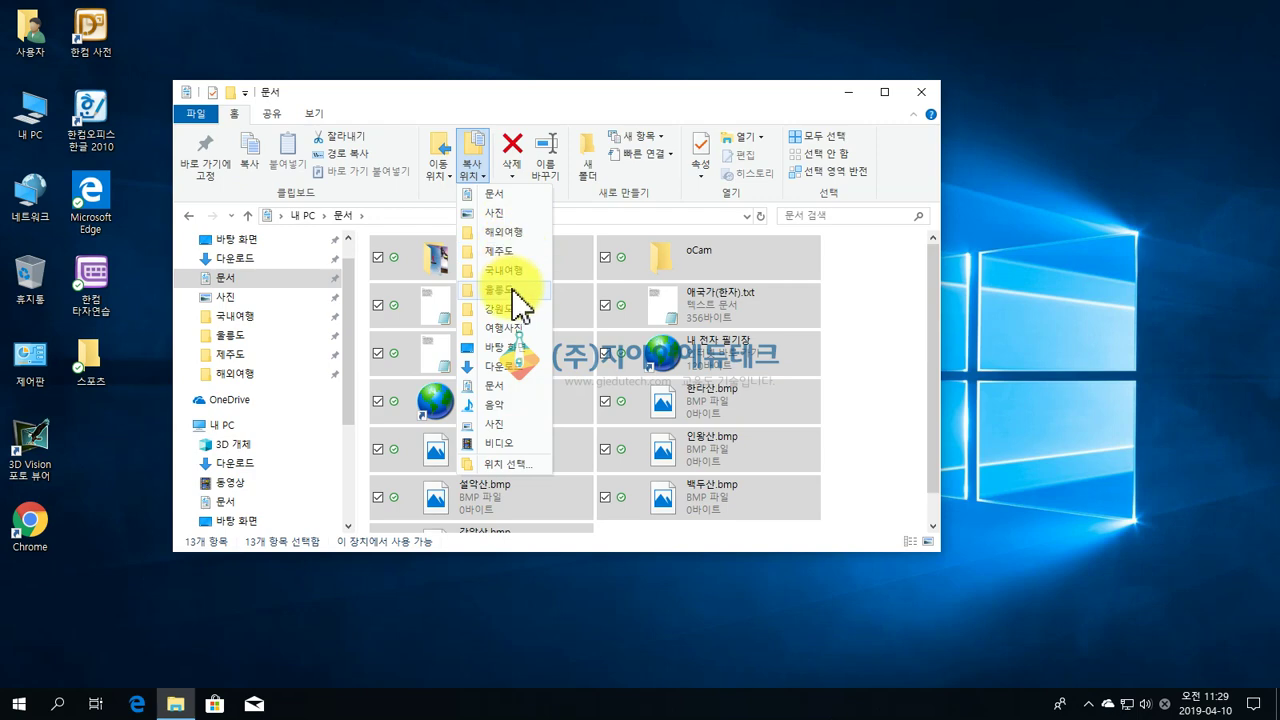
pyautogui.click(512, 468)
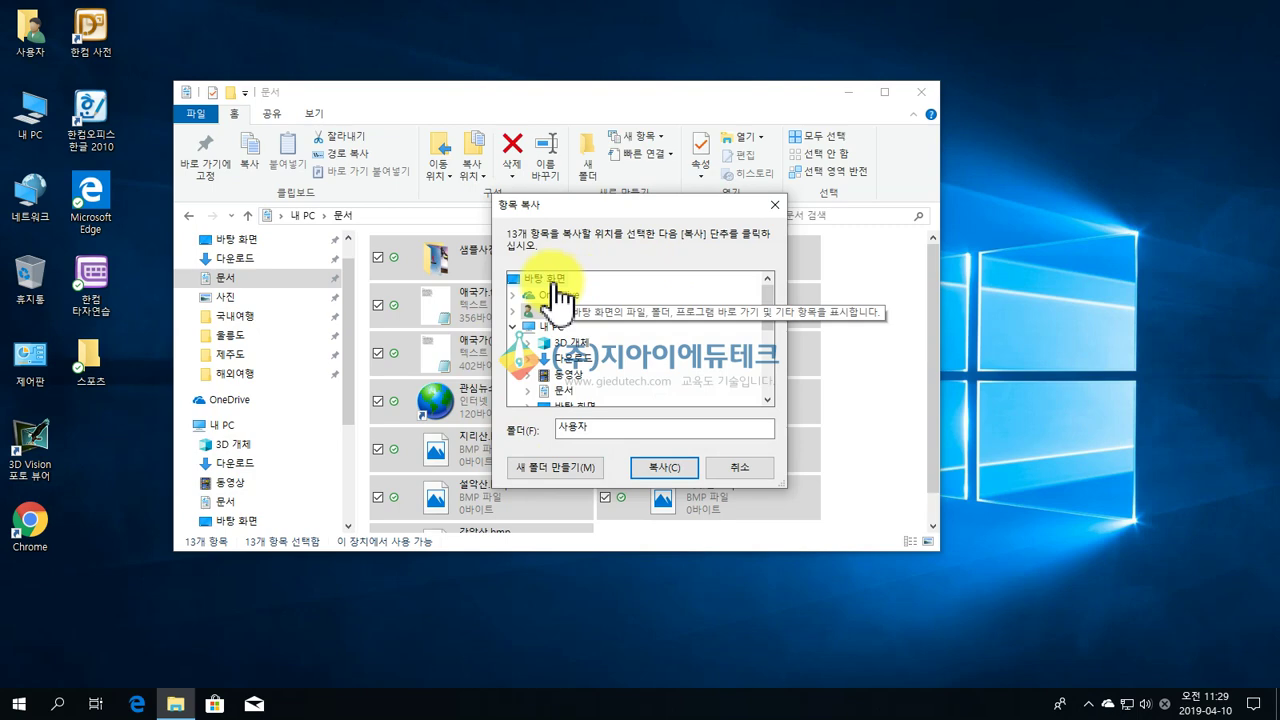
pyautogui.click(554, 281)
pyautogui.click(555, 467)
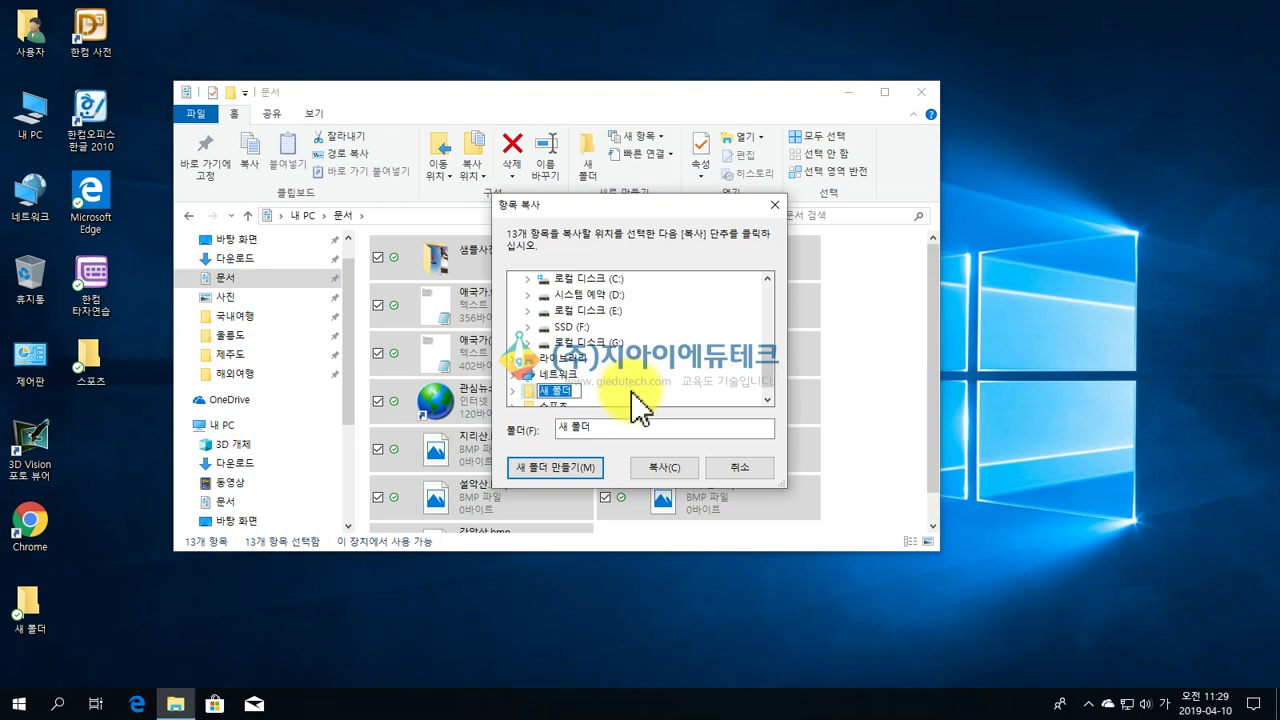
pyautogui.click(528, 387)
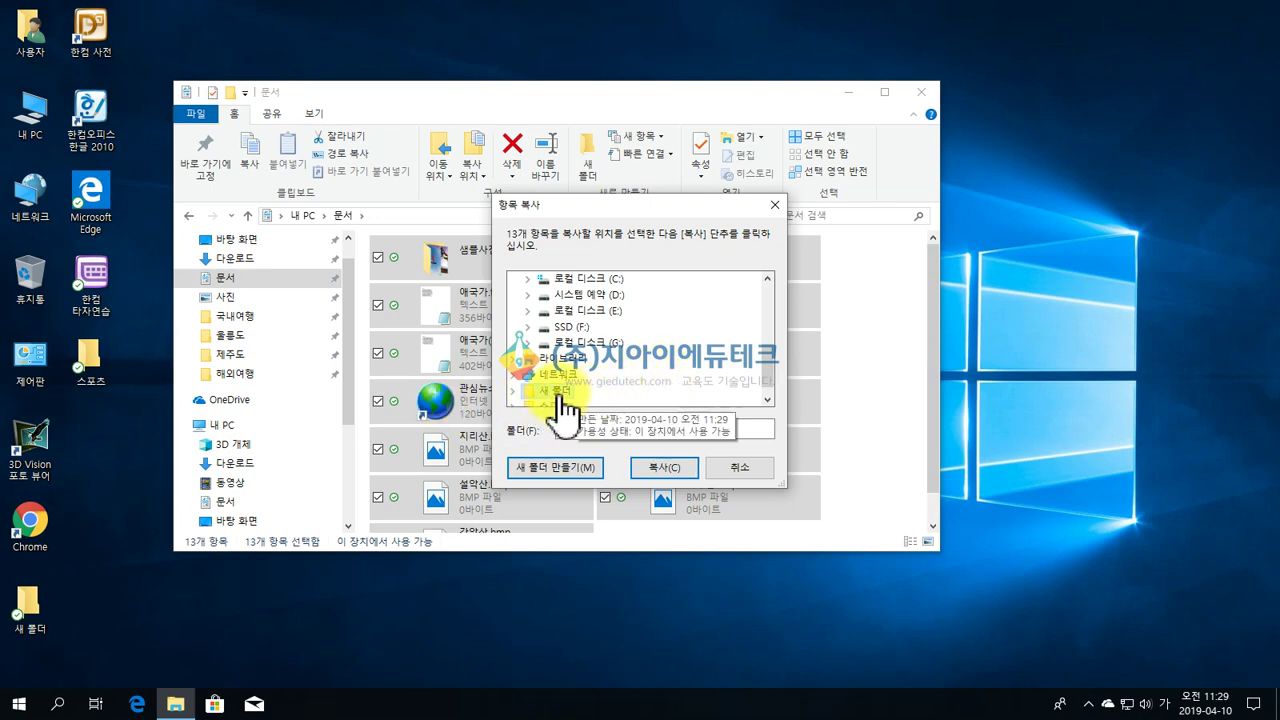
pyautogui.click(683, 470)
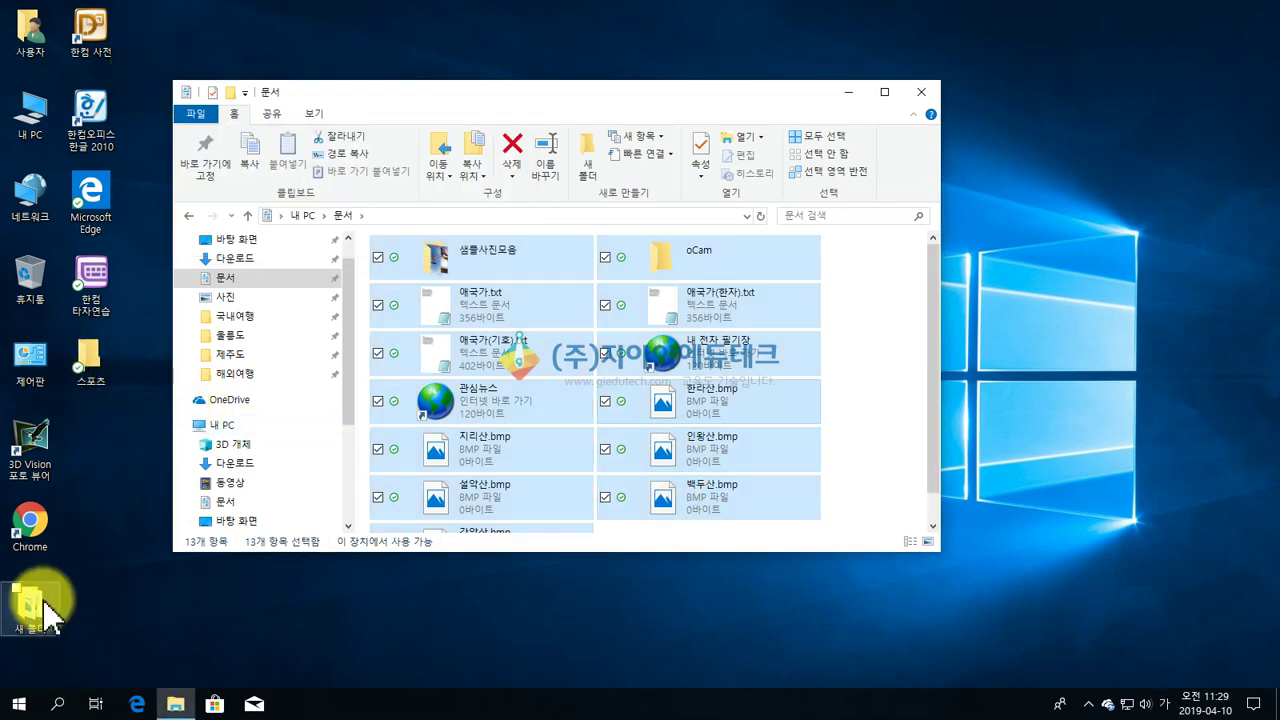
# - Close the File Explorer window and move the 새 폴더 icon below the 스포츠 folder on the desktop
pyautogui.click(925, 97)
pyautogui.moveTo(34, 618); pyautogui.dragTo(111, 443)
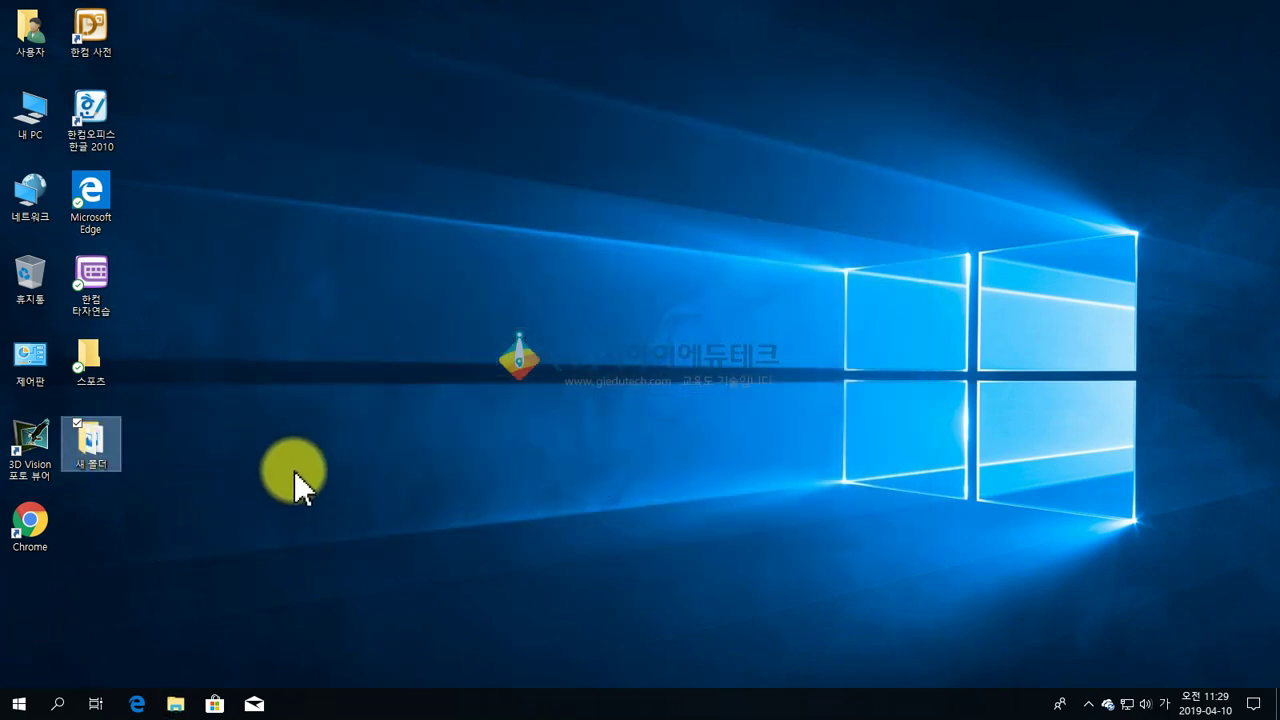
# - Reopen File Explorer, go to 바탕 화면 and switch its layout to large icons (큰 아이콘)
pyautogui.click(177, 703)
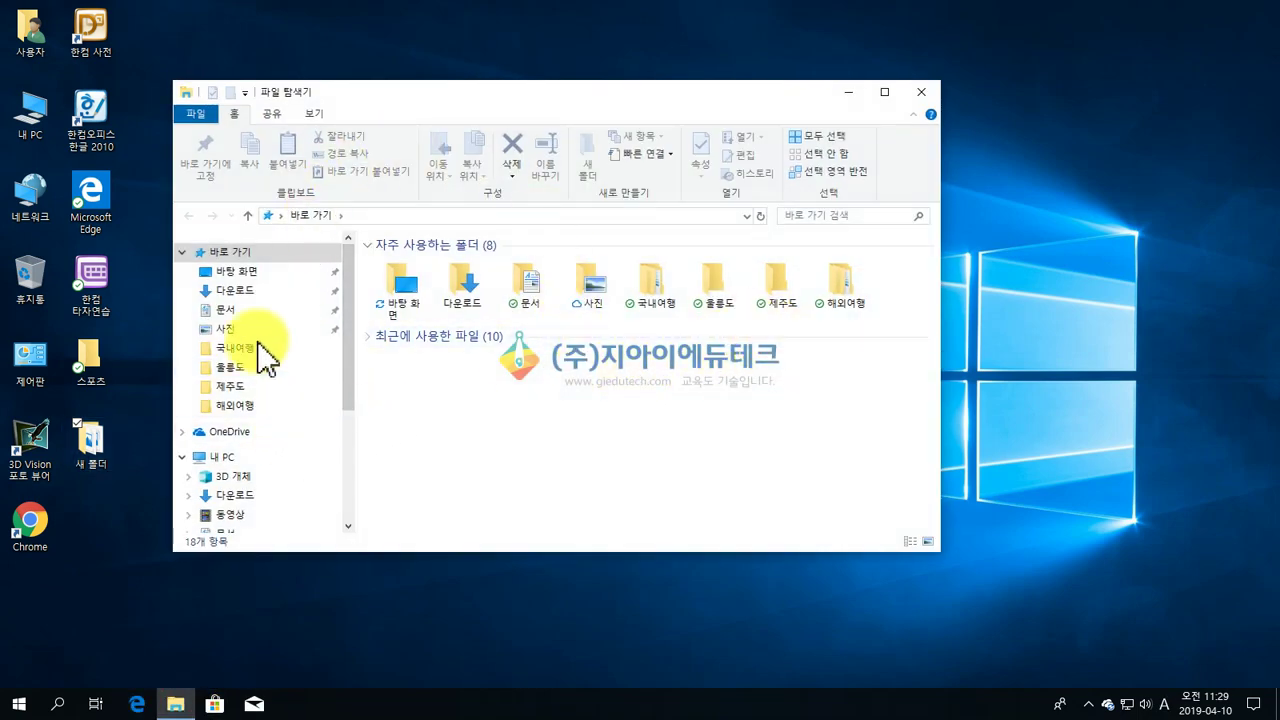
pyautogui.click(240, 273)
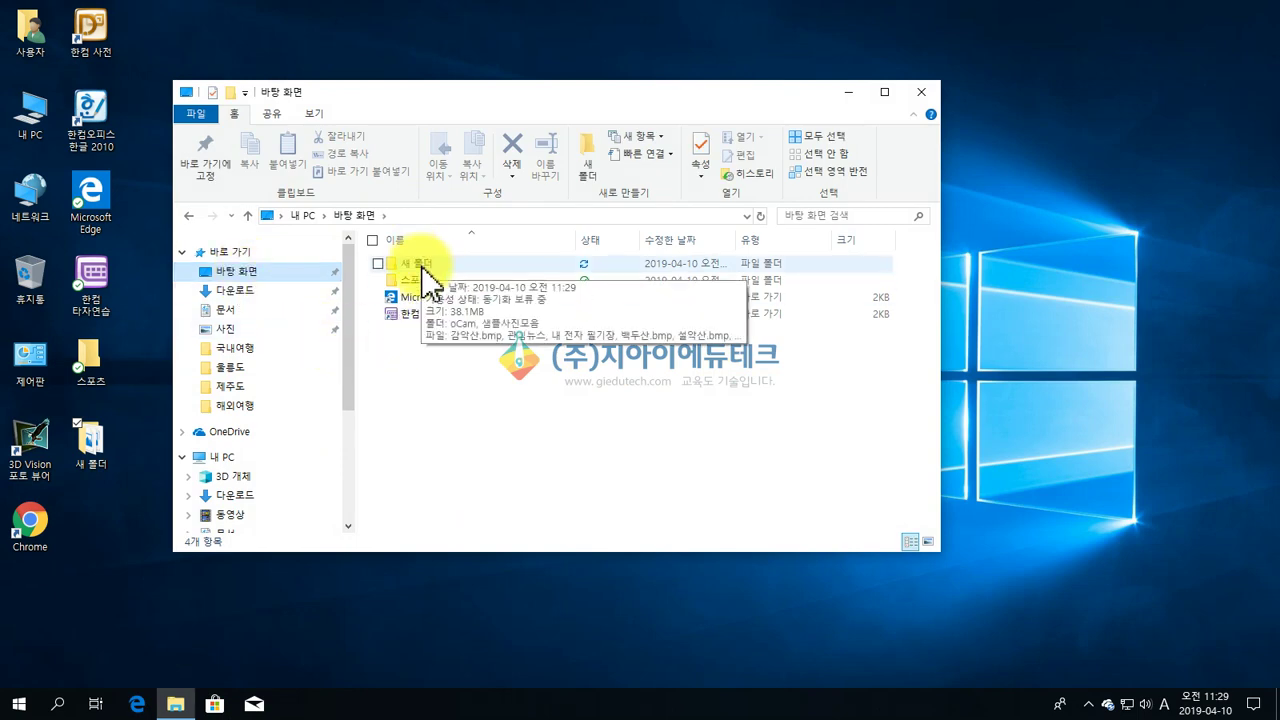
pyautogui.click(316, 112)
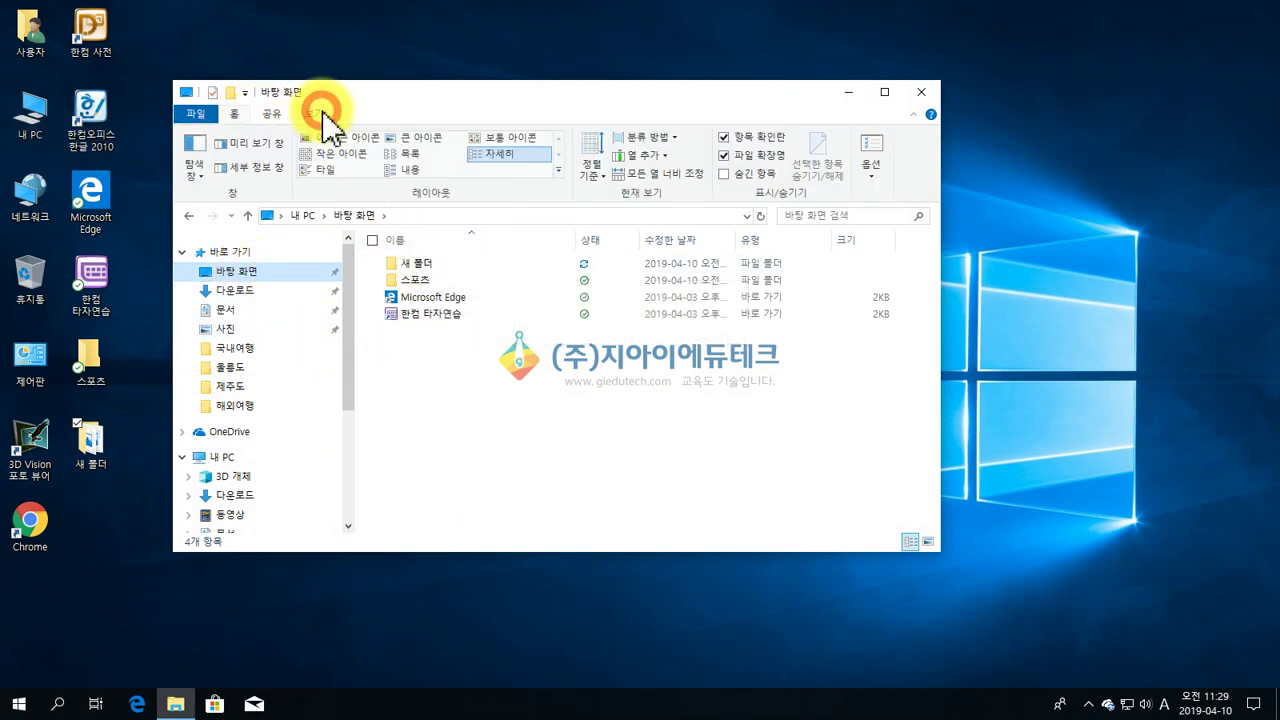
pyautogui.click(410, 140)
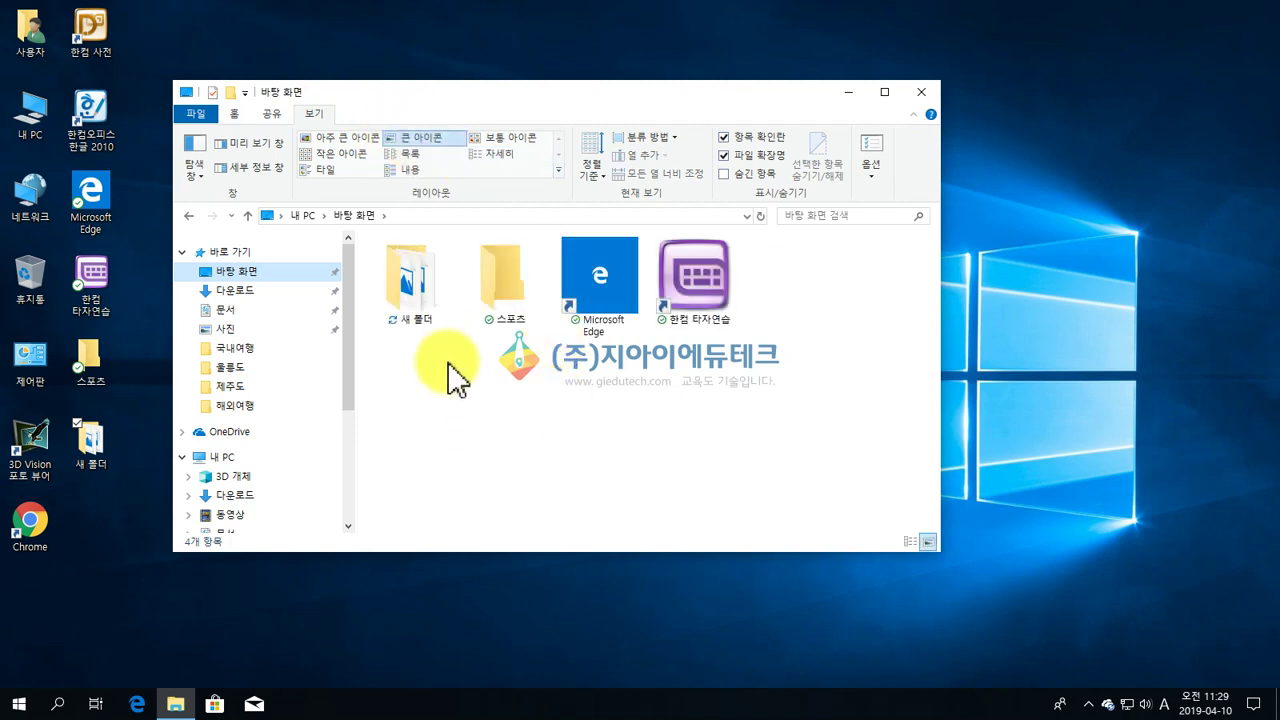
# - Rename the 새 폴더 folder in 바탕 화면 as 복사연습
pyautogui.click(420, 292)
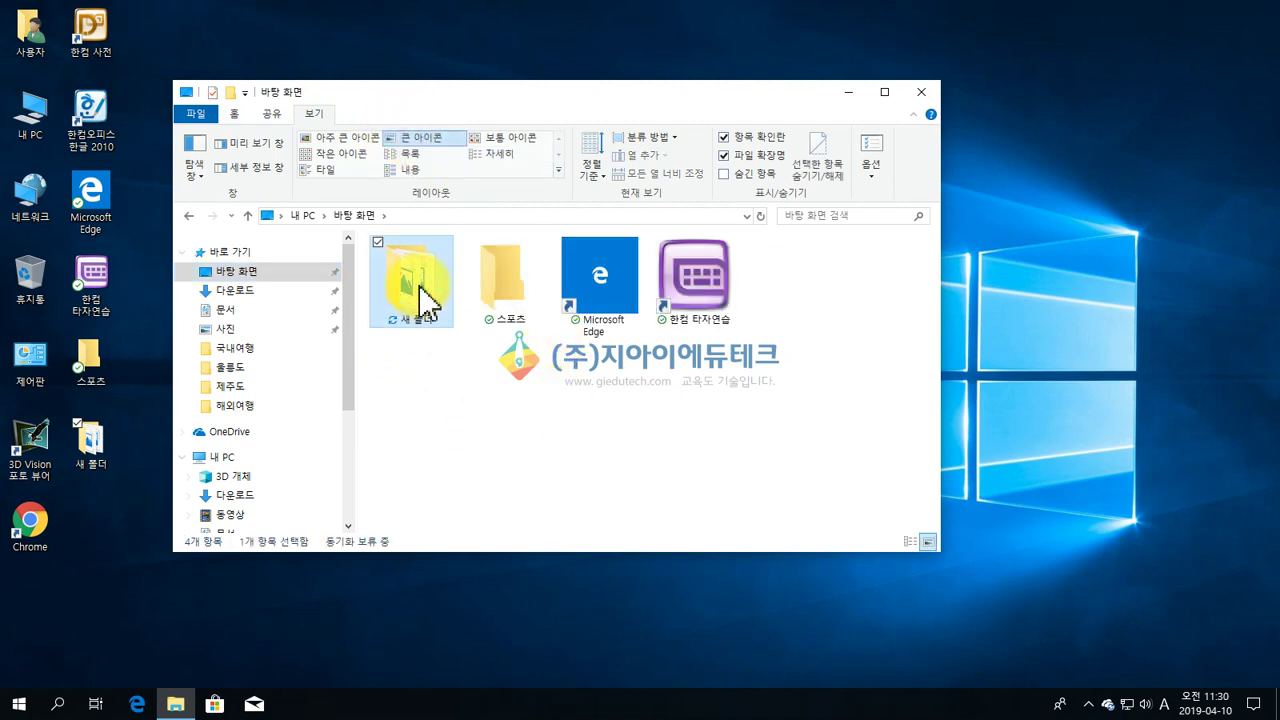
pyautogui.click(233, 114)
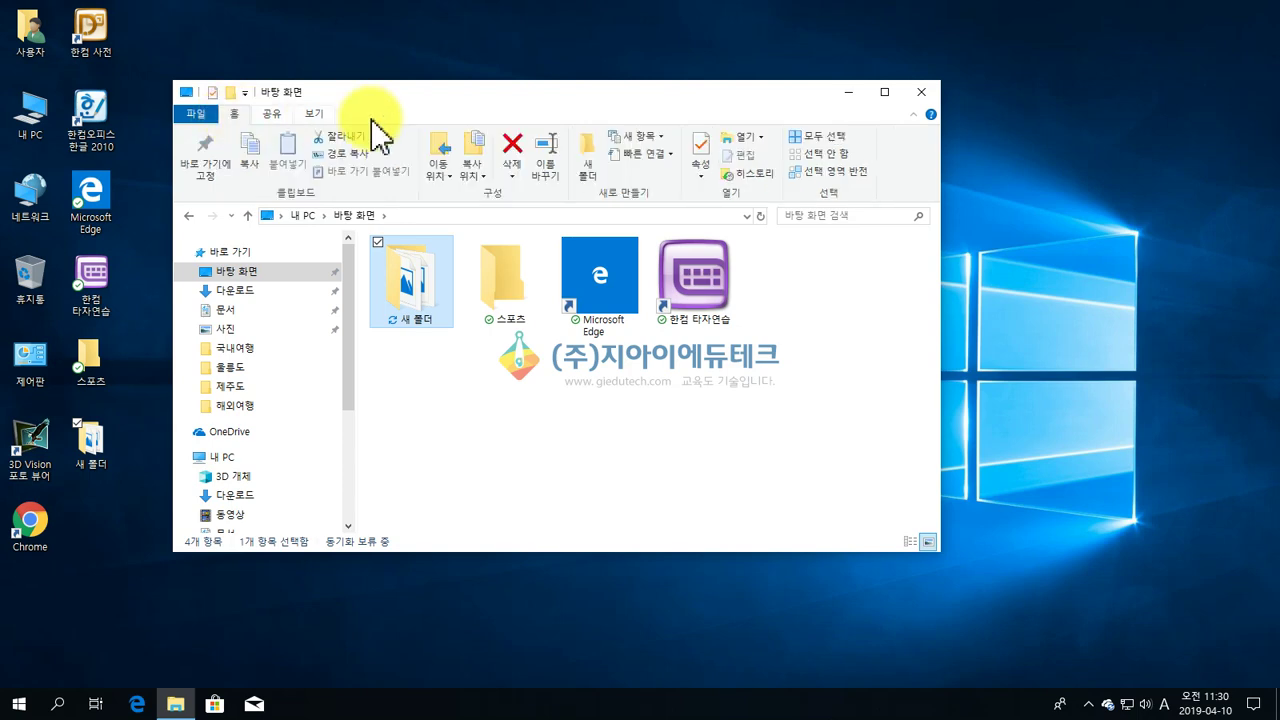
pyautogui.click(553, 180)
pyautogui.write('qh')
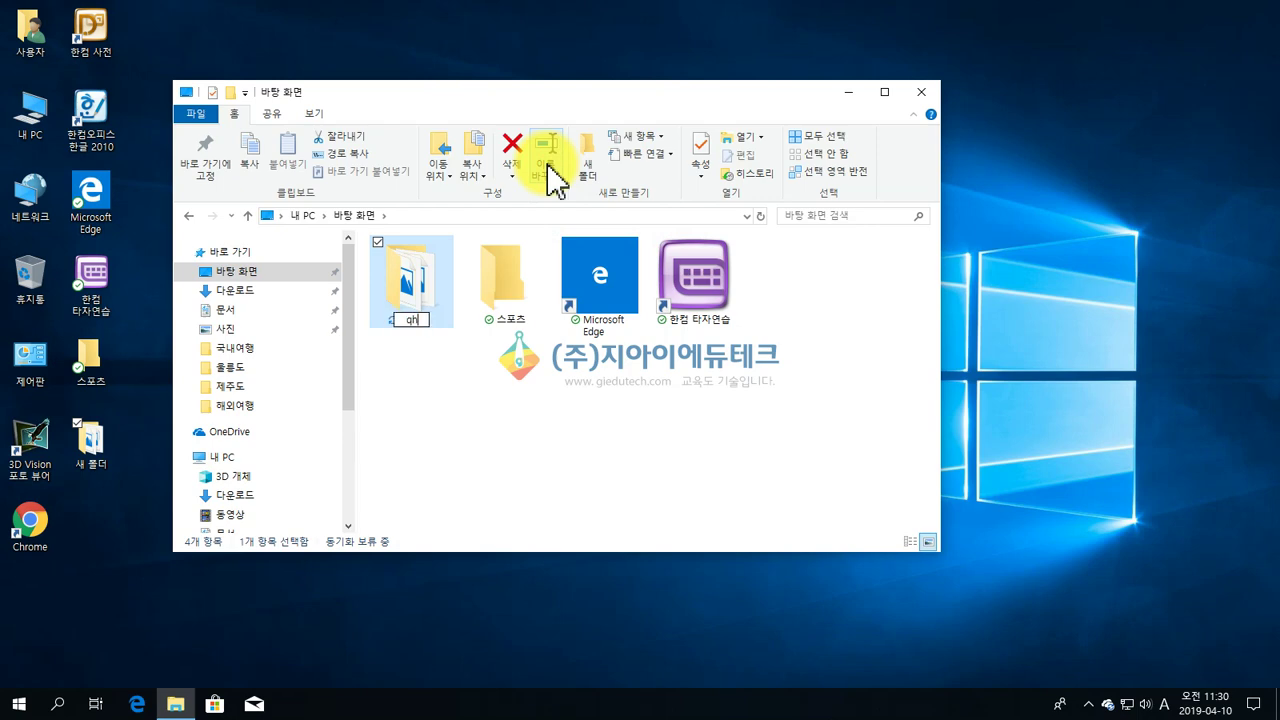
pyautogui.press('Hangul')
pyautogui.write('qhrtkdustmq')
pyautogui.press('Return')
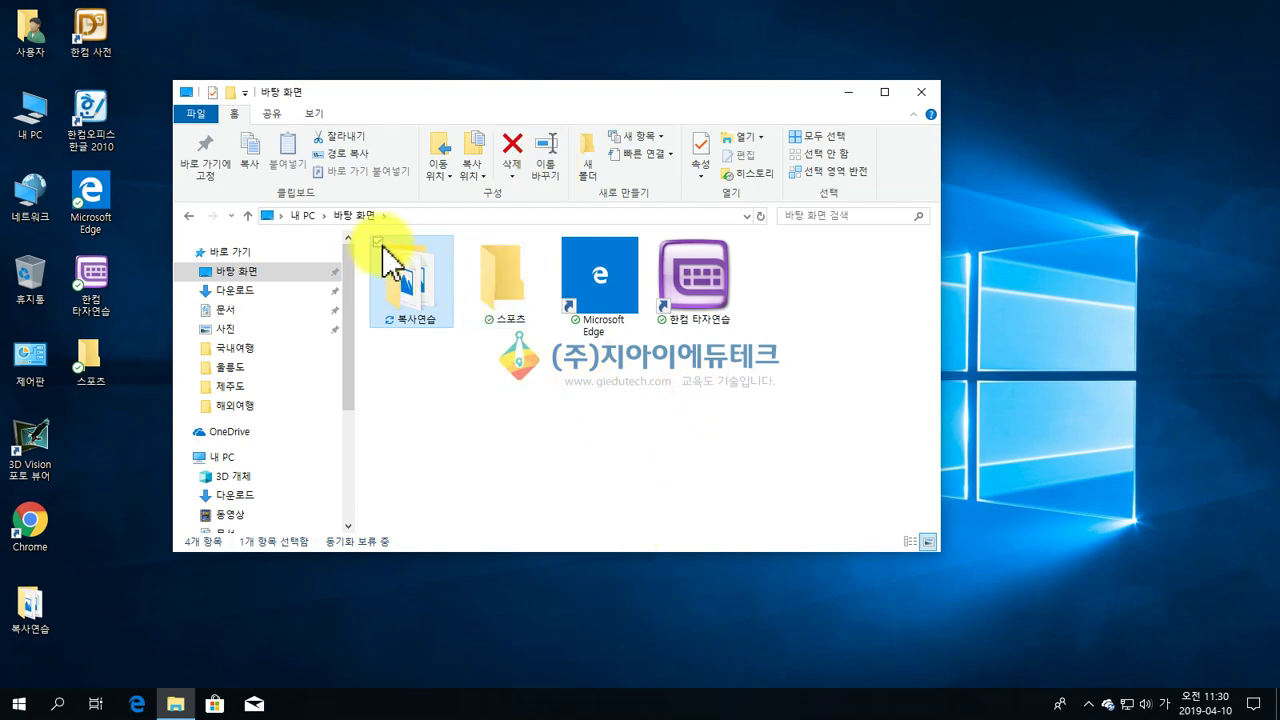
# - Turn off the display of item check boxes (항목 확인란) and file name extensions (파일 확장명)
pyautogui.click(316, 114)
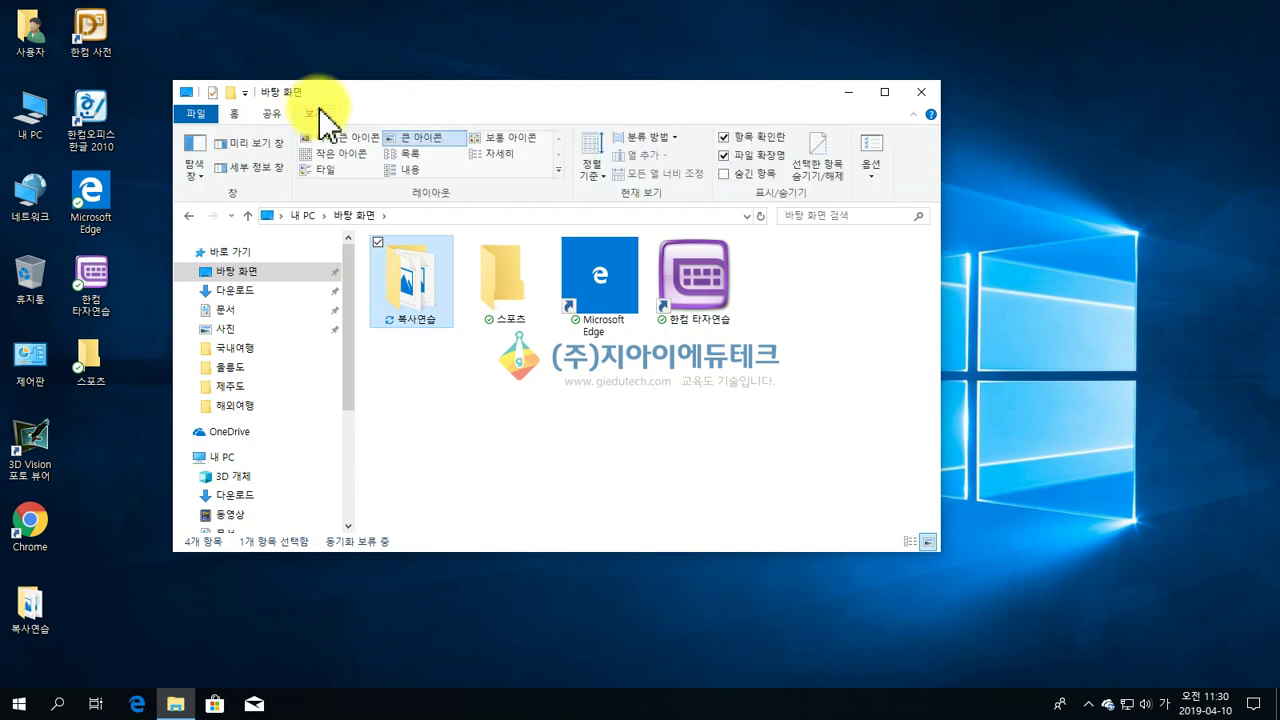
pyautogui.click(733, 138)
pyautogui.click(740, 157)
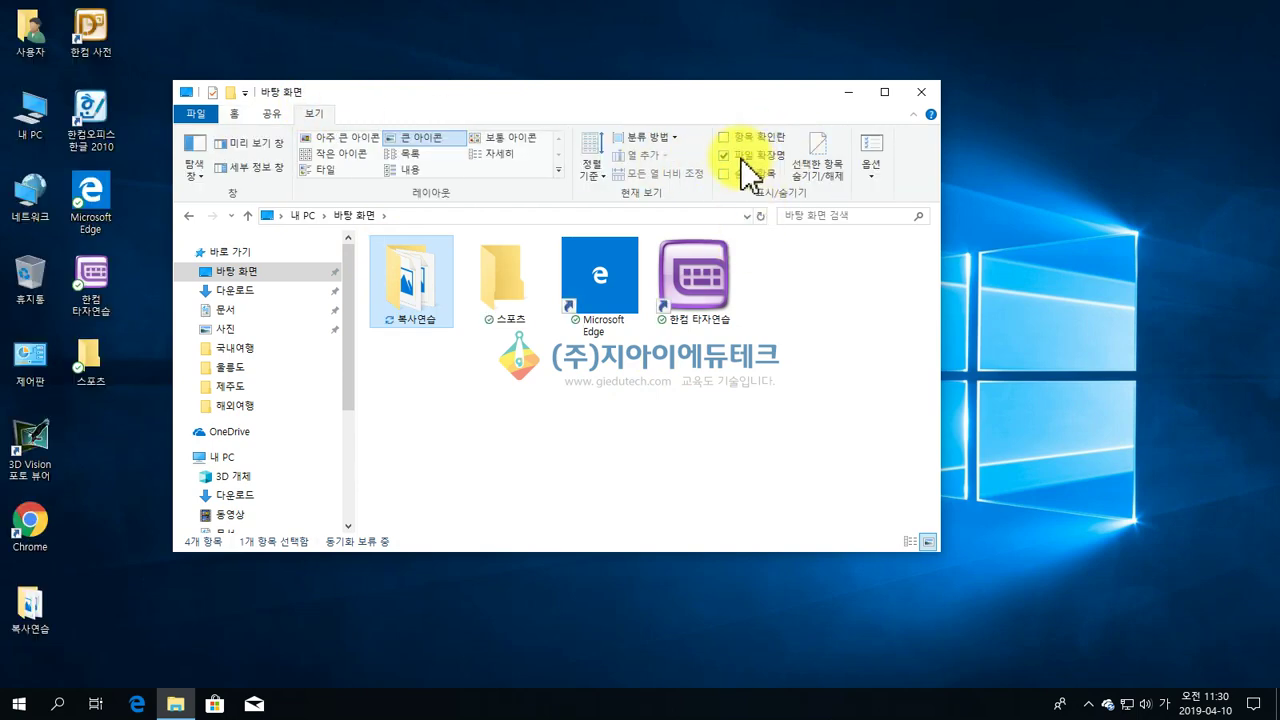